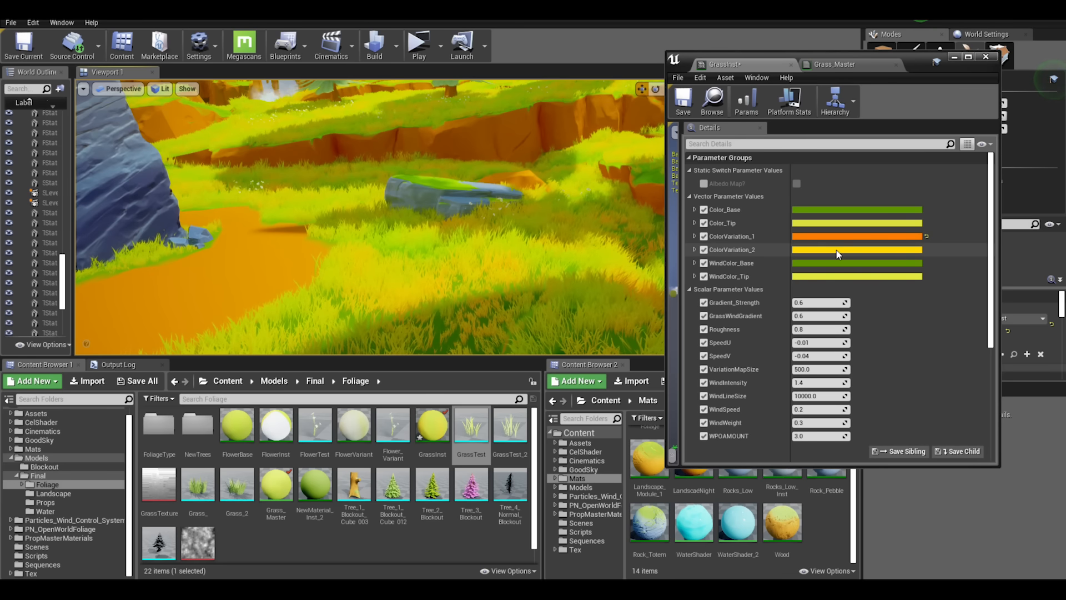
- Reset ColorVariation_1 of the grass material instance to its default and select the ColorVariation_2 colour
left_click(927, 236)
left_click(814, 249)
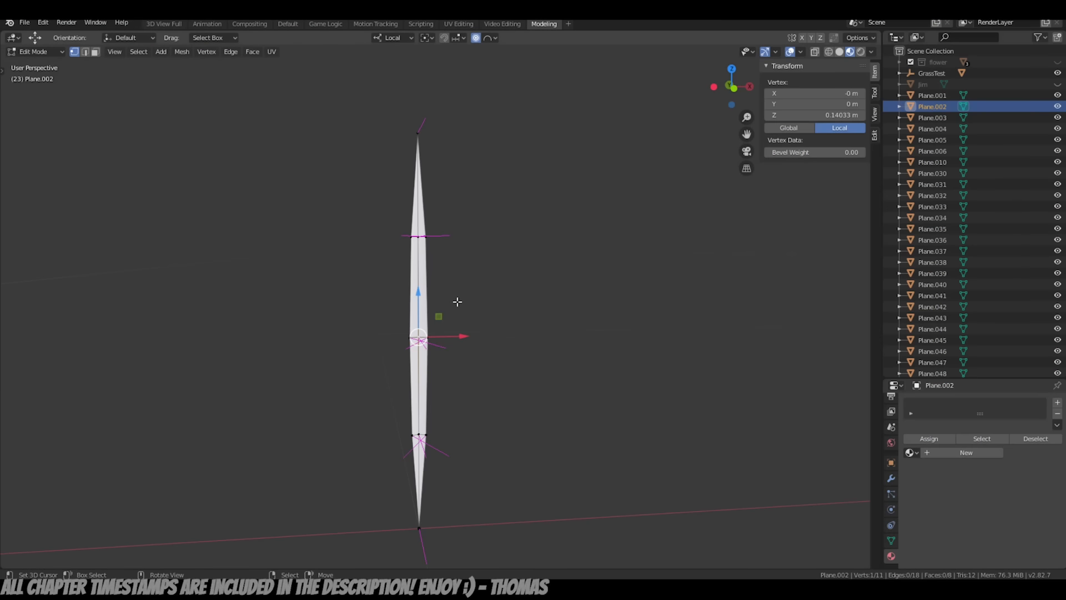
key("g")
key("Escape")
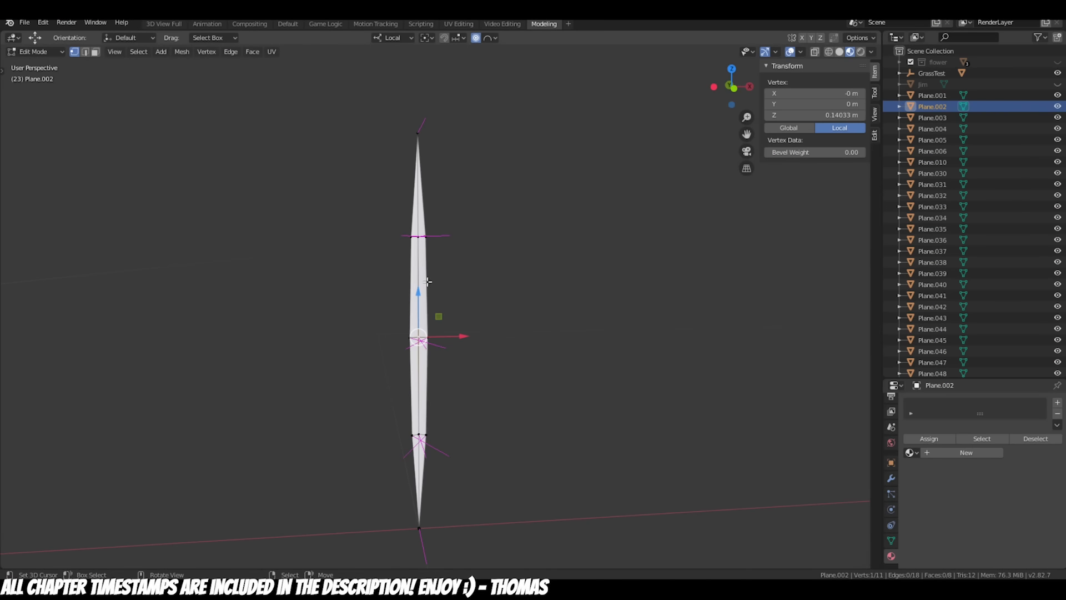
key("g")
key("z")
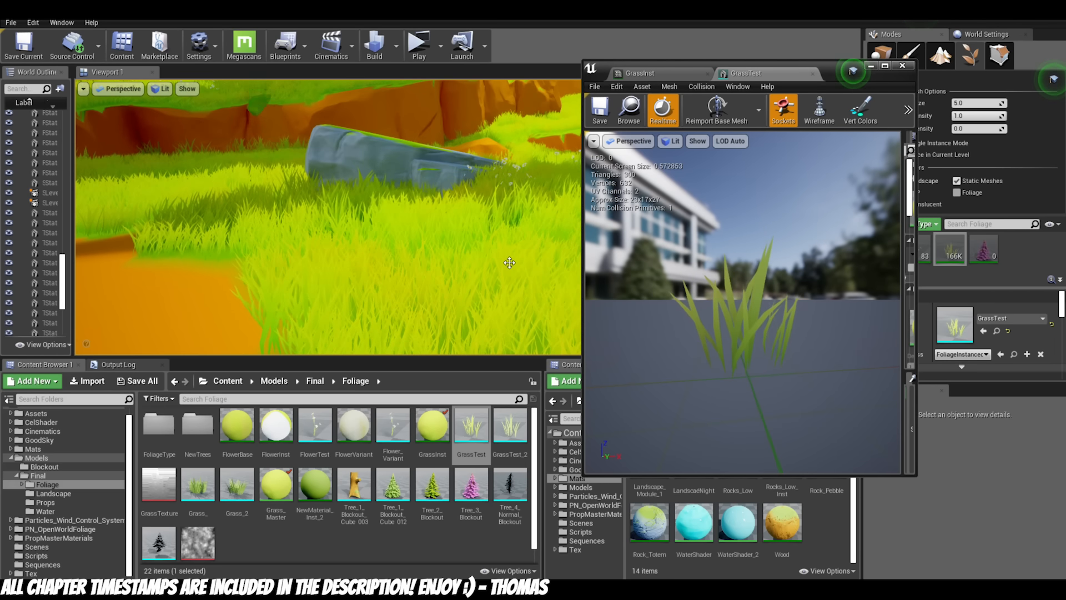
right_click_drag(507, 262, 655, 225)
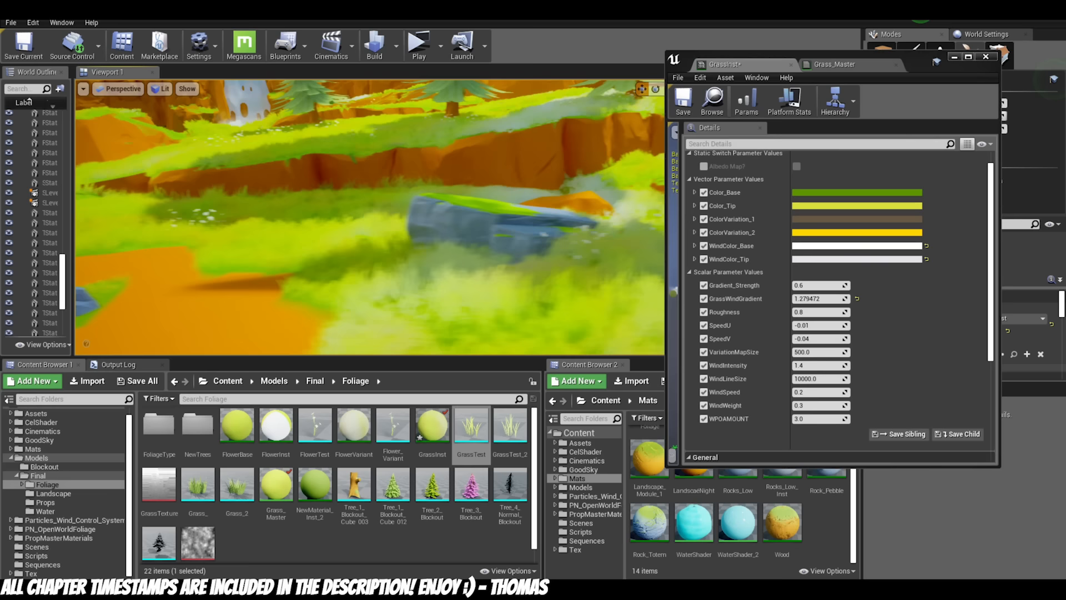
right_click_drag(367, 223, 344, 234)
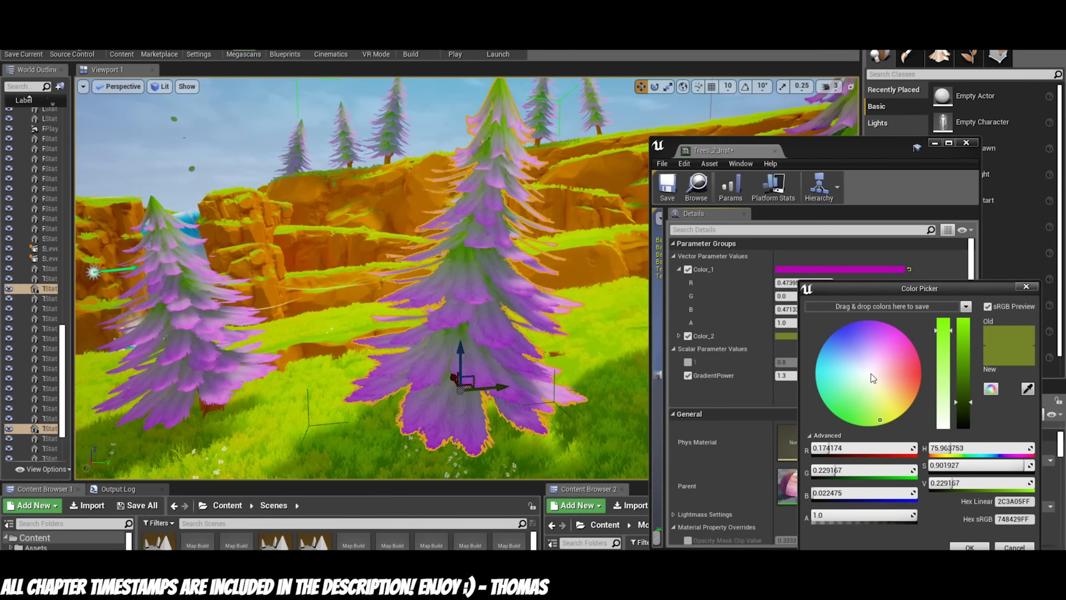
- Change Color_2 of the Trees_2 material instance to bright cyan, with RGB 0.0, 0.688781, 0.729167
left_click_drag(871, 374, 853, 424)
left_click_drag(963, 401, 961, 433)
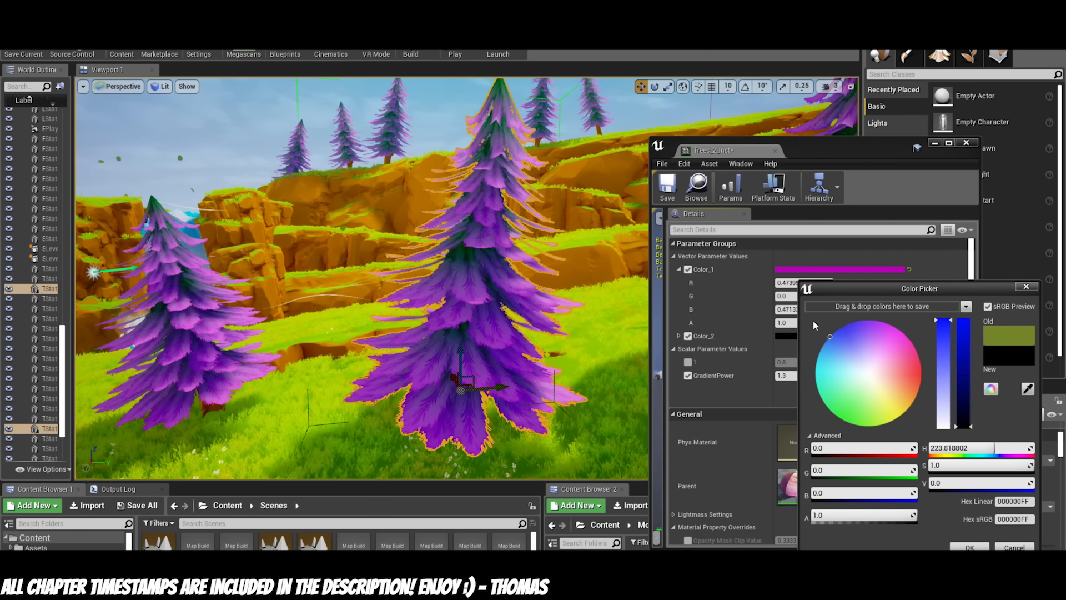
left_click_drag(813, 320, 815, 369)
left_click(961, 349)
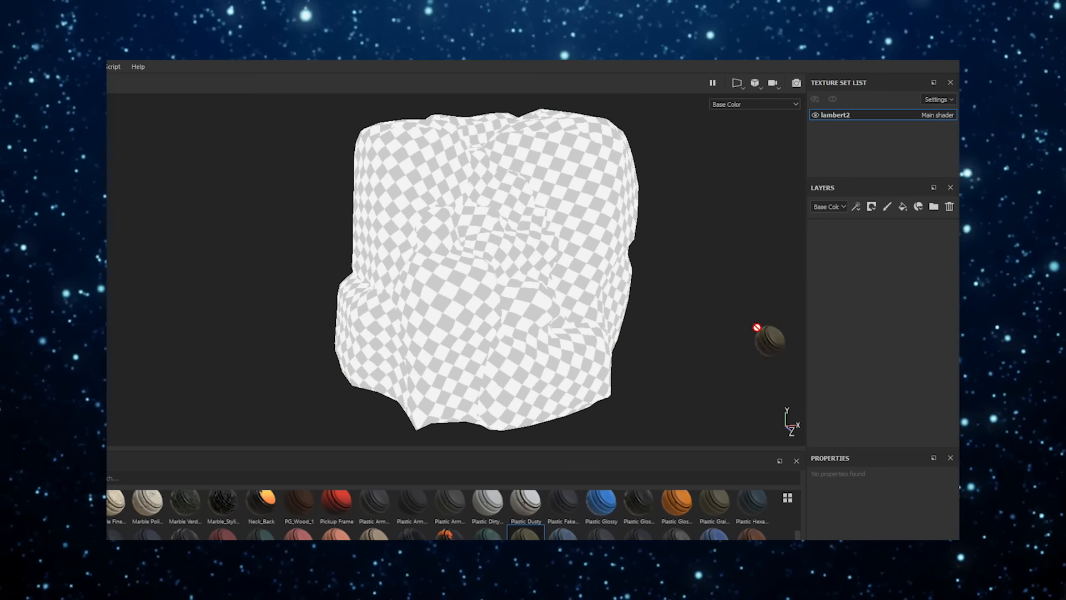
- In Substance Painter, apply the Rocks Handpainted Dirt smart material to the rock and layer the Rocks Handpainted Diffuse one above it
left_click_drag(758, 329, 835, 256)
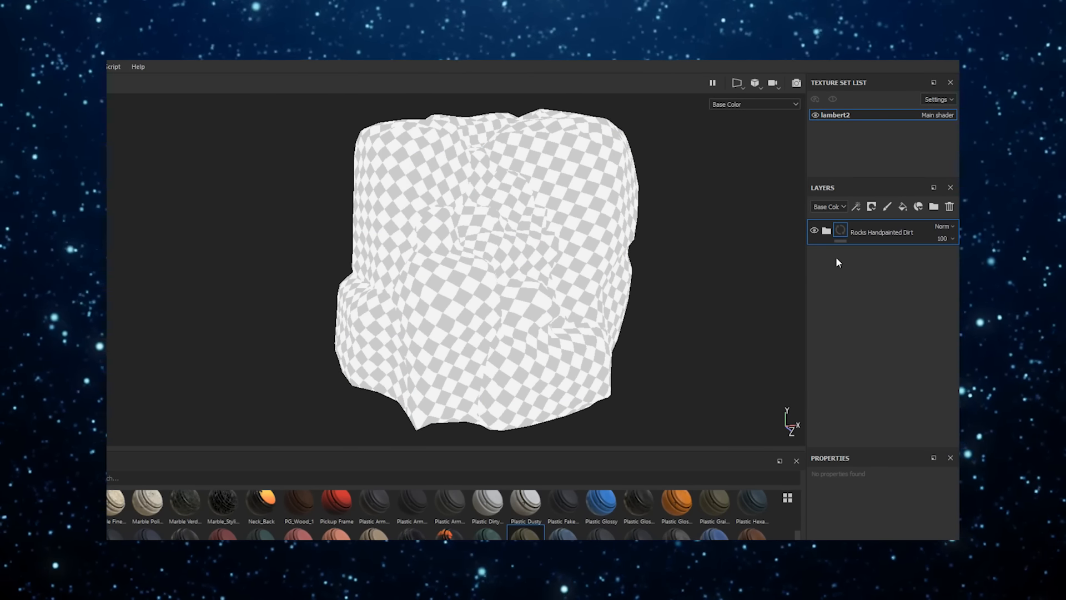
left_click_drag(668, 253, 686, 257, "alt")
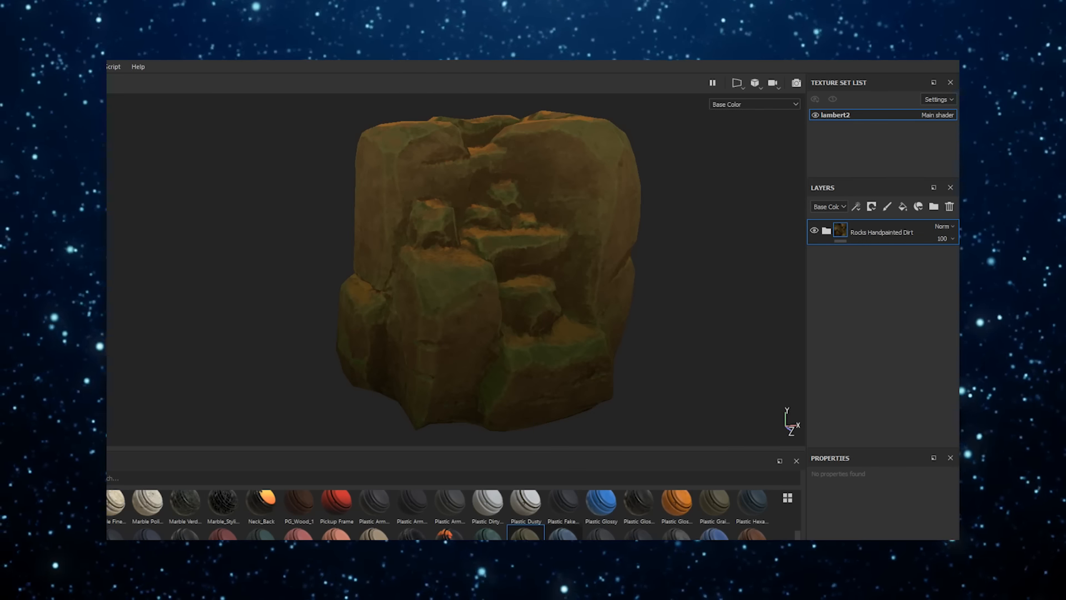
left_click_drag(487, 535, 833, 232)
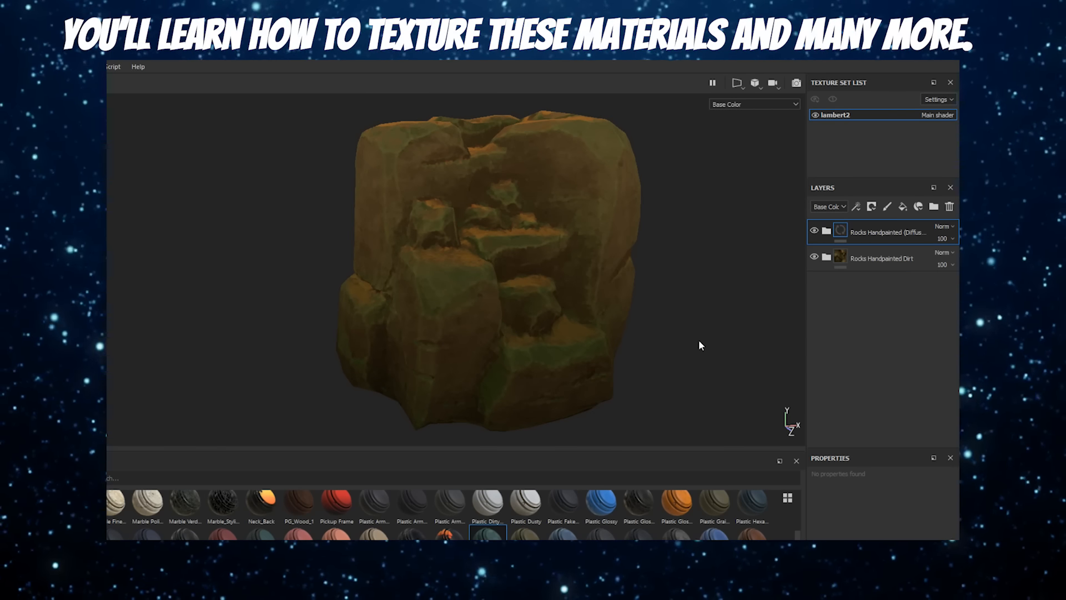
mouse_move(662, 359)
left_mouse_down("alt")
mouse_move(626, 361)
mouse_move(655, 361)
left_mouse_up("alt")
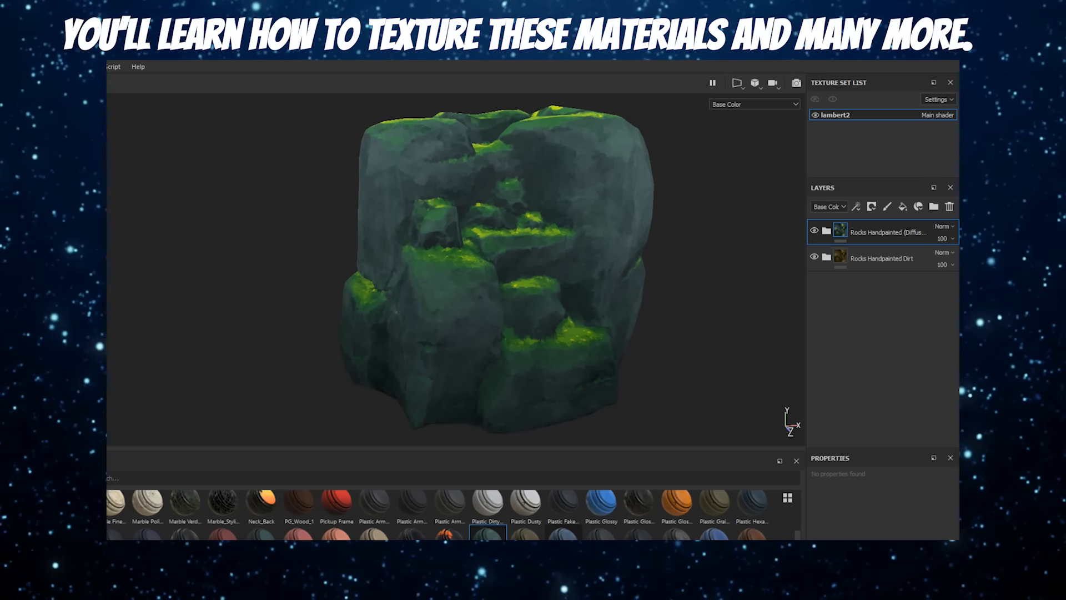
- Add the Rocks Handpainted Snow smart material above the other rock layers and inspect the painted surface up close
left_click(827, 221)
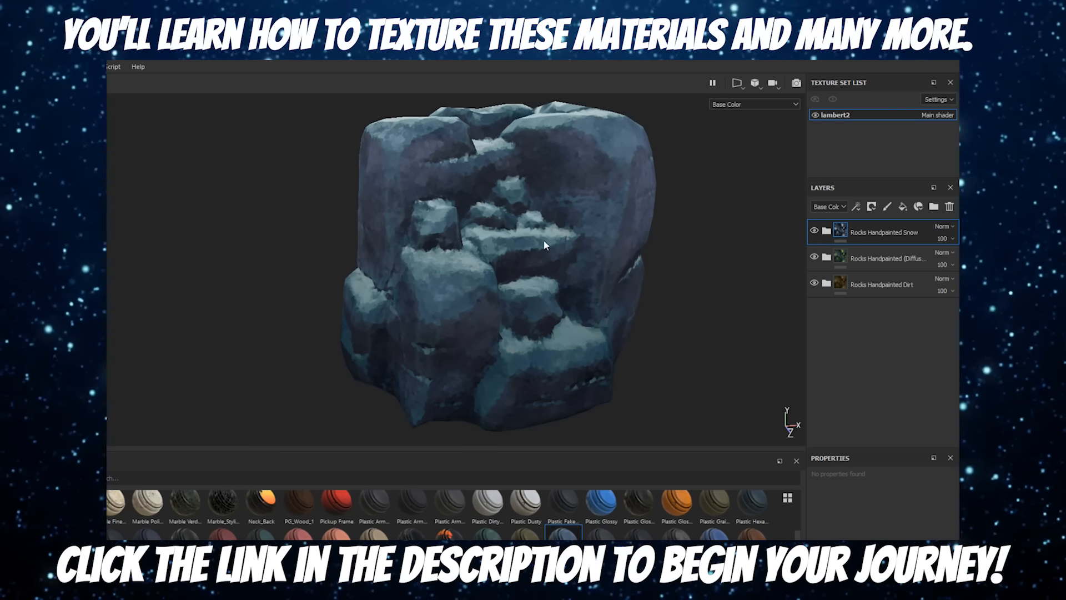
scroll(500, 233, "up", 3)
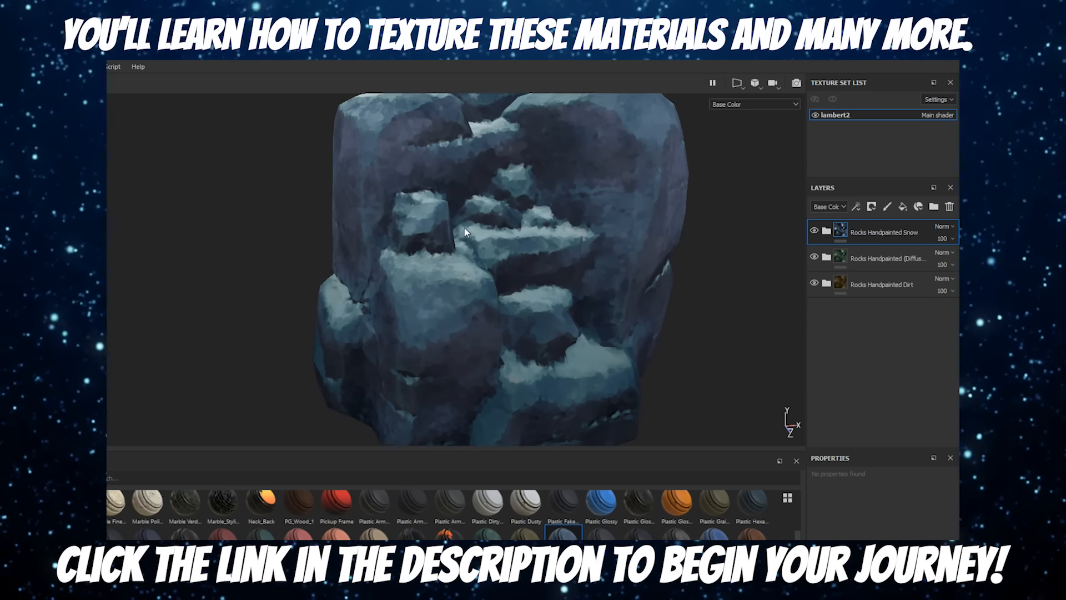
right_click_drag(464, 227, 571, 225, "alt")
middle_click_drag(585, 183, 561, 165, "alt")
scroll(489, 295, "down", 3)
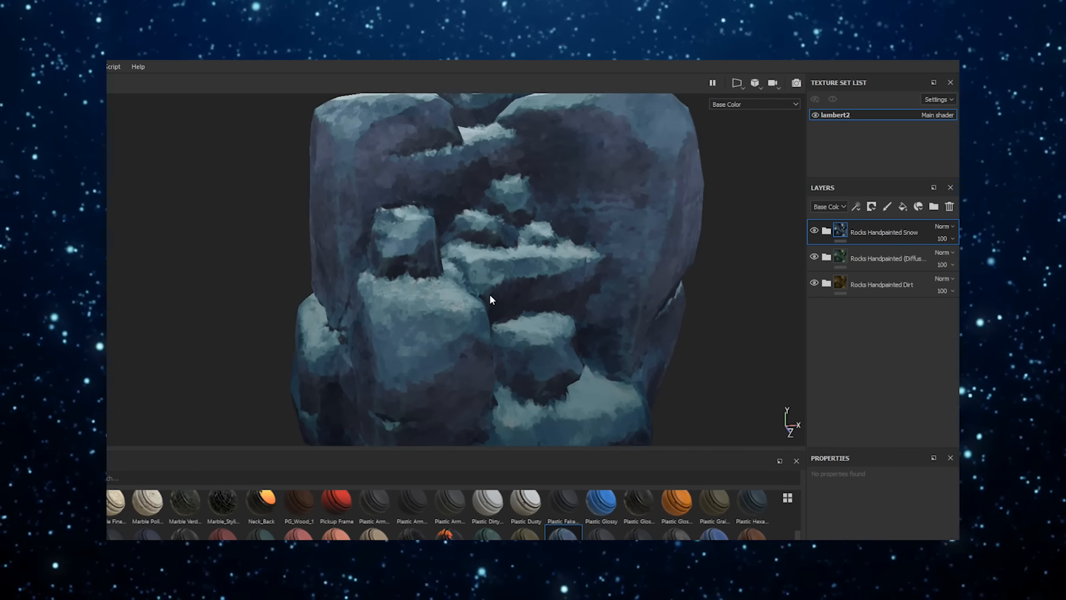
scroll(489, 294, "down", 4)
middle_click_drag(492, 308, 528, 291, "alt")
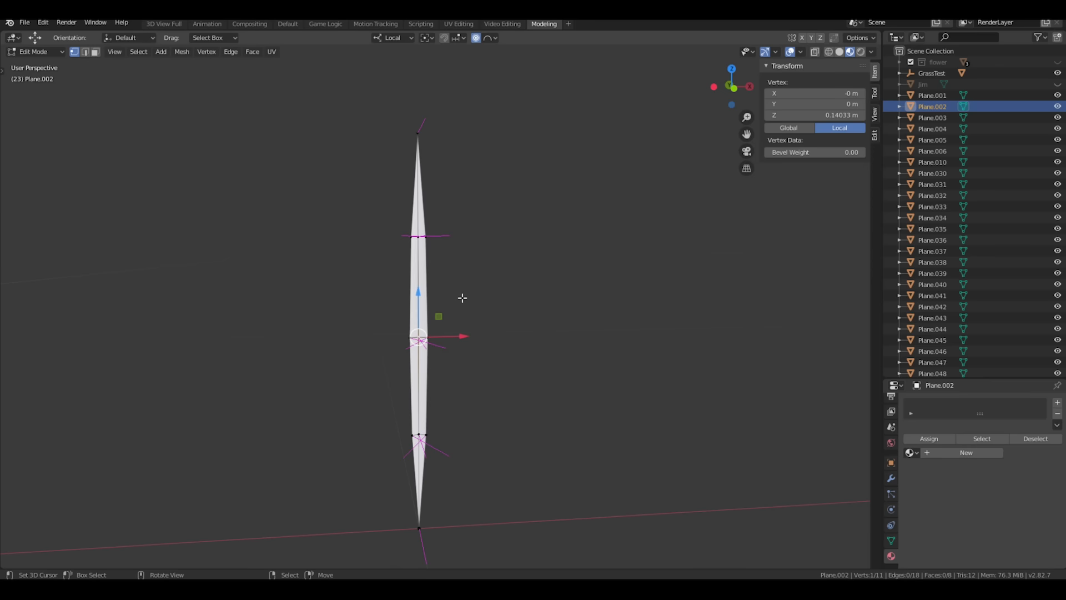
key("r")
key("Escape")
key("r")
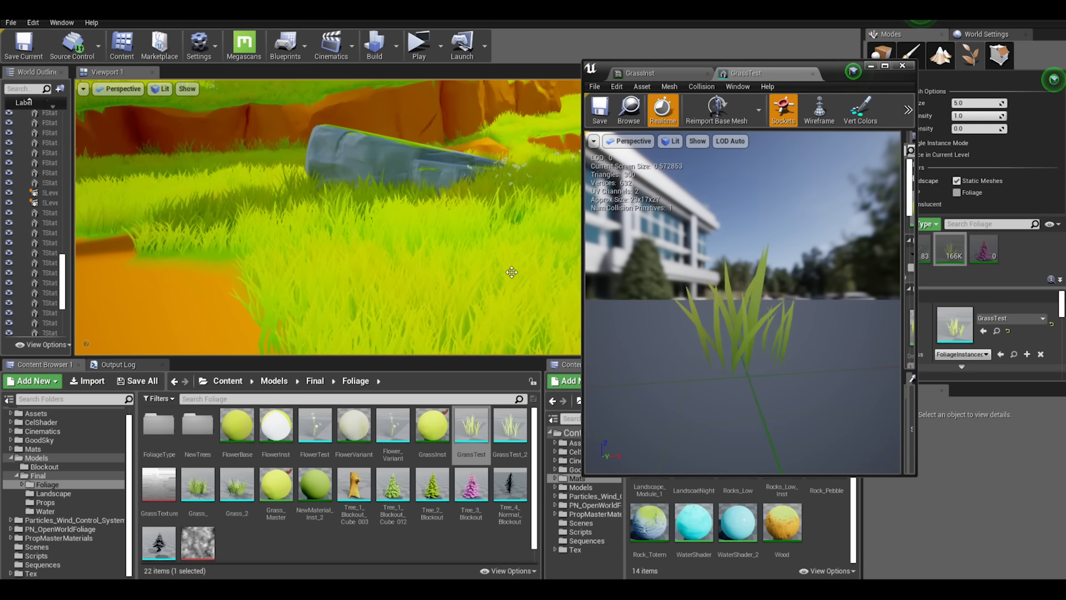
right_click_drag(508, 262, 547, 227)
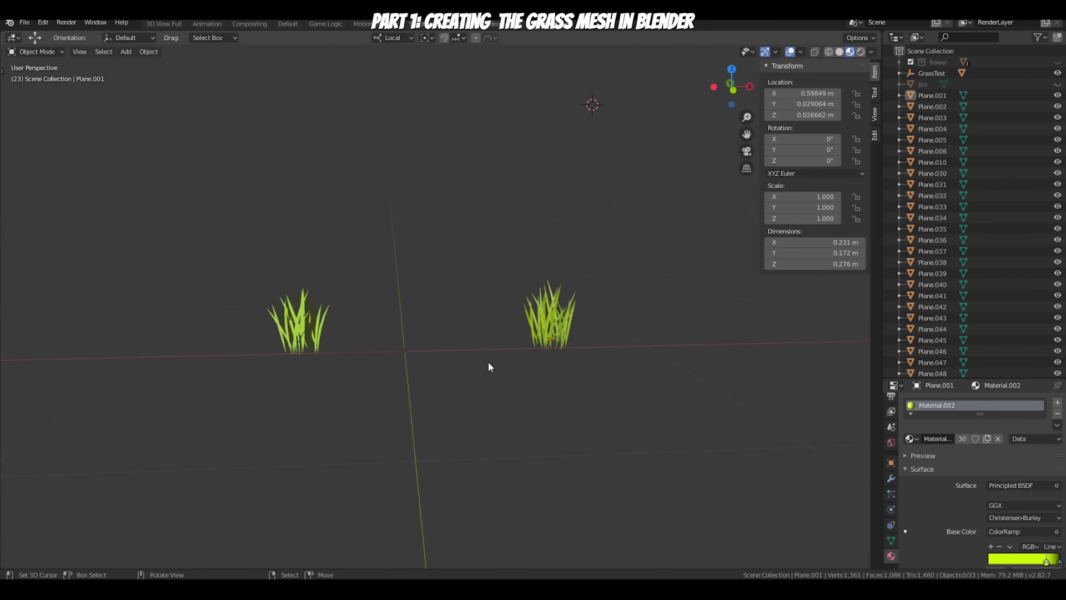
- In Blender, compare the two grass clumps and open GrassTest_LOD0 in Edit Mode to view its normals
middle_click_drag(548, 338, 554, 333)
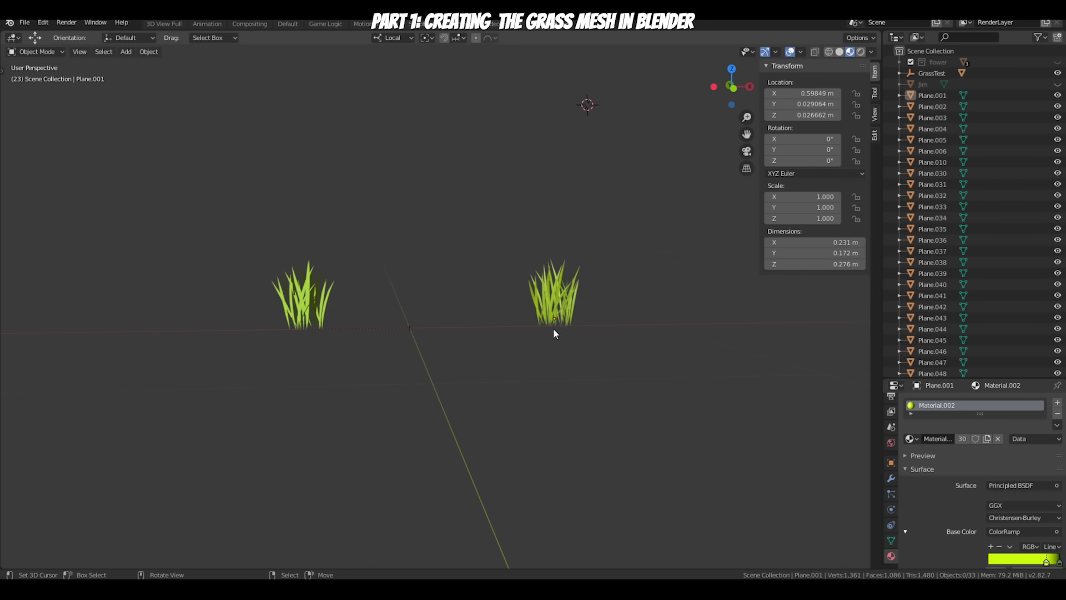
right_click(562, 316)
right_click(600, 288)
scroll(536, 300, "up", 2)
middle_click_drag(547, 312, 544, 316)
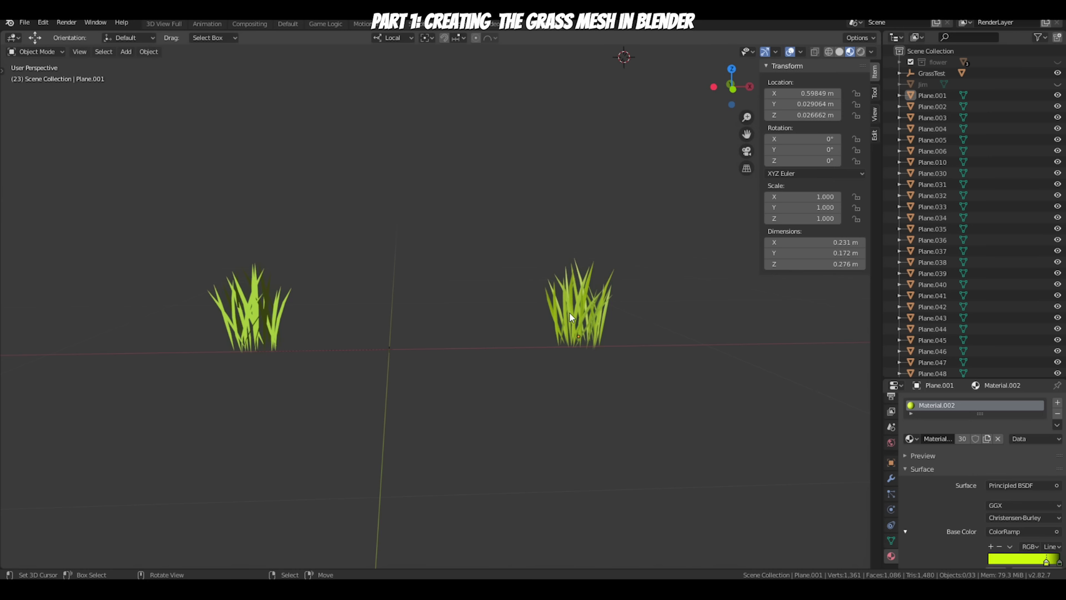
right_click(265, 329)
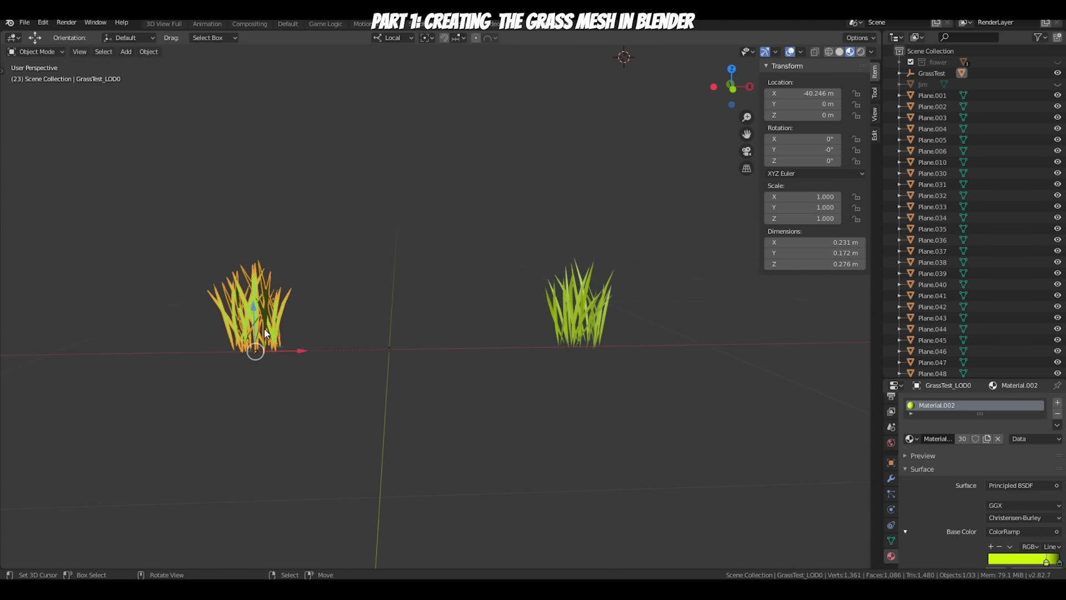
key("Tab")
middle_click_drag(336, 305, 461, 326, "shift")
scroll(463, 323, "up", 3)
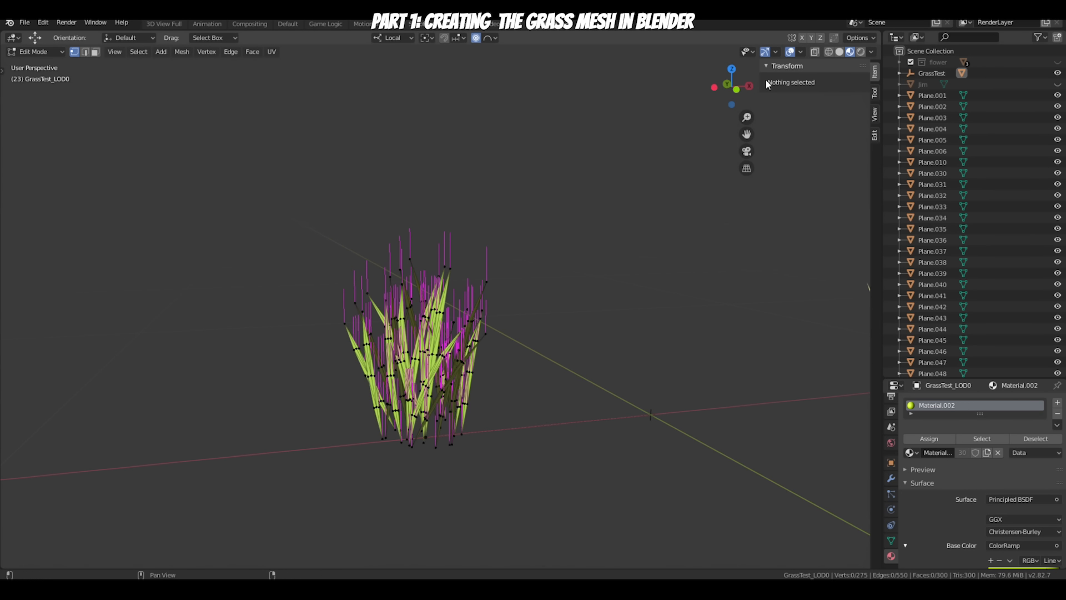
- Toggle the vertex, split and face normal overlays on the GrassTest_LOD0 mesh, leaving only split normals displayed
left_click(776, 52)
left_click(802, 52)
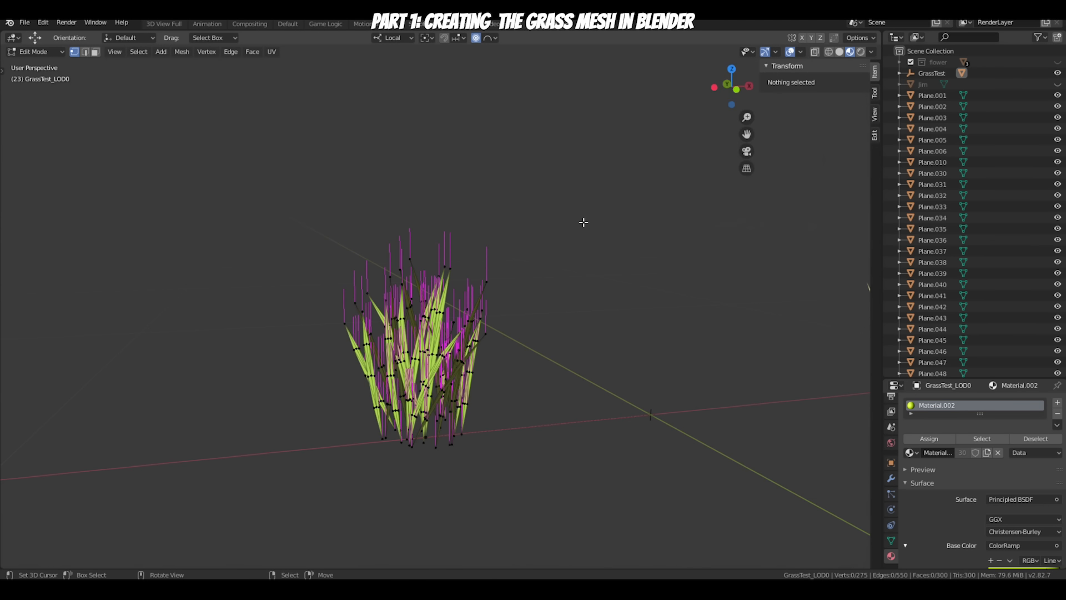
key("Tab")
key("Tab")
left_click(801, 52)
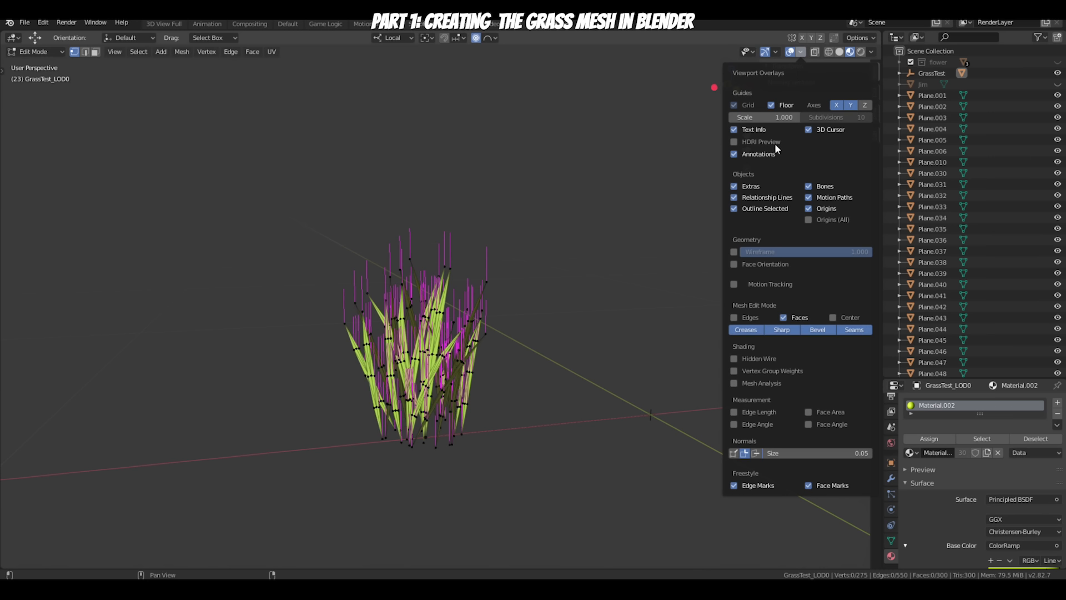
left_click(755, 453)
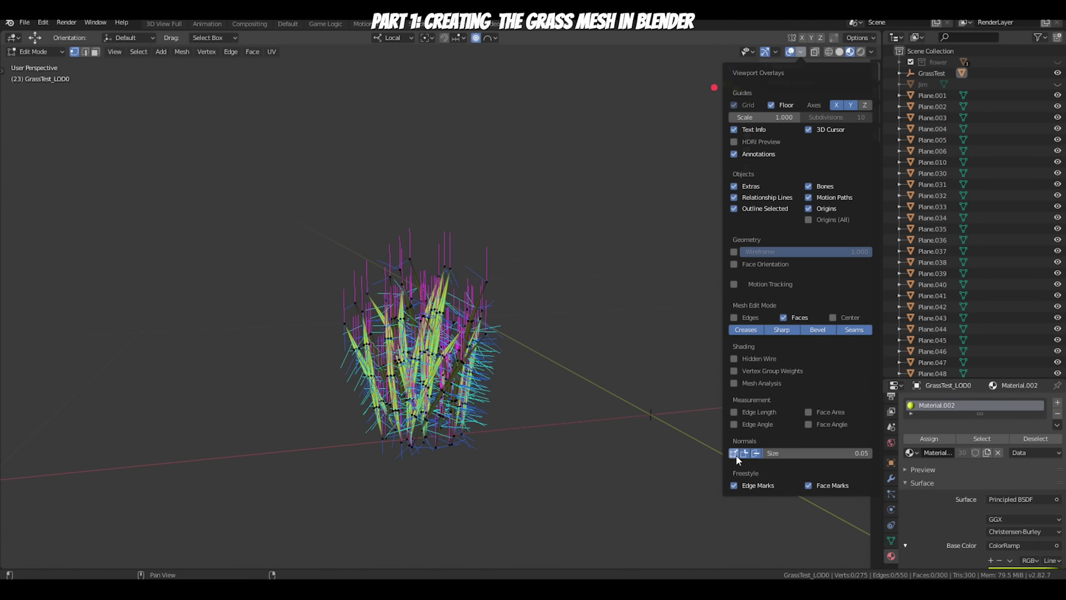
left_click(756, 454)
left_click(745, 454)
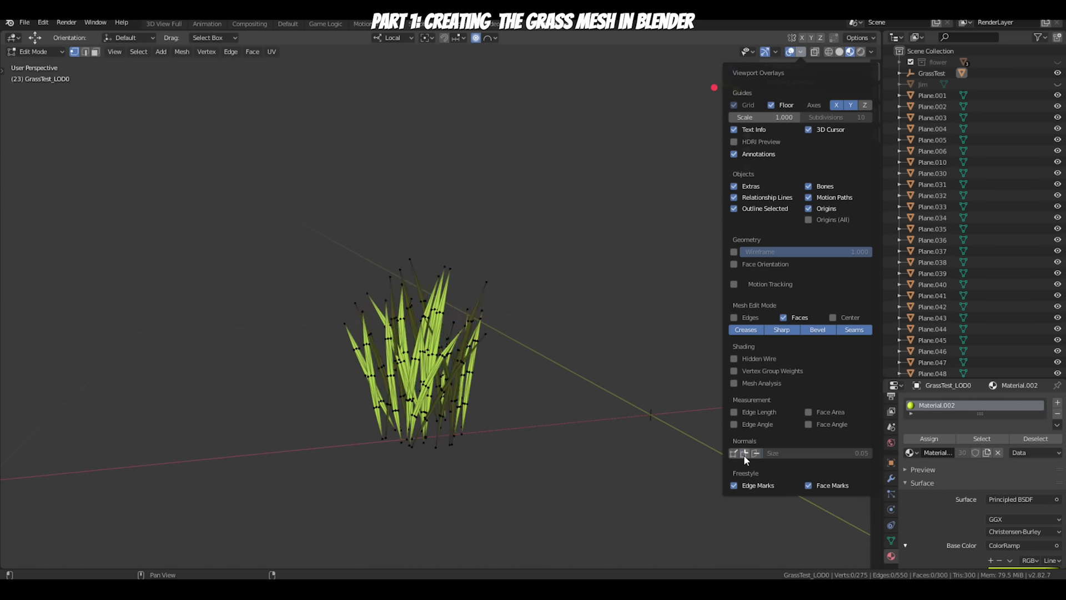
left_click(744, 455)
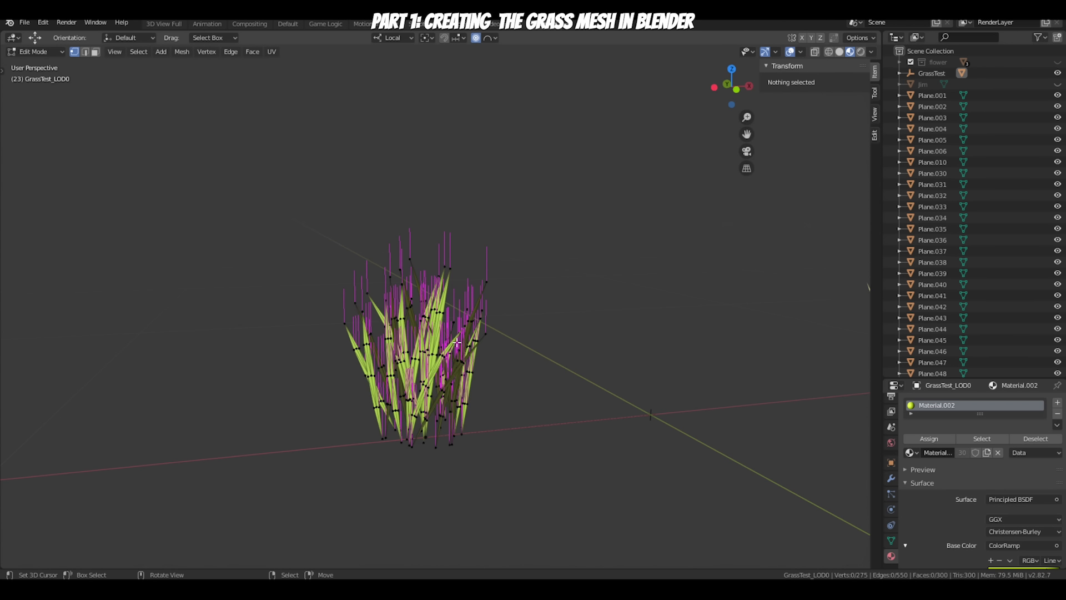
- Return GrassTest_LOD0 to Object Mode and examine how its blades are shaded from different angles
middle_click_drag(457, 343, 456, 327)
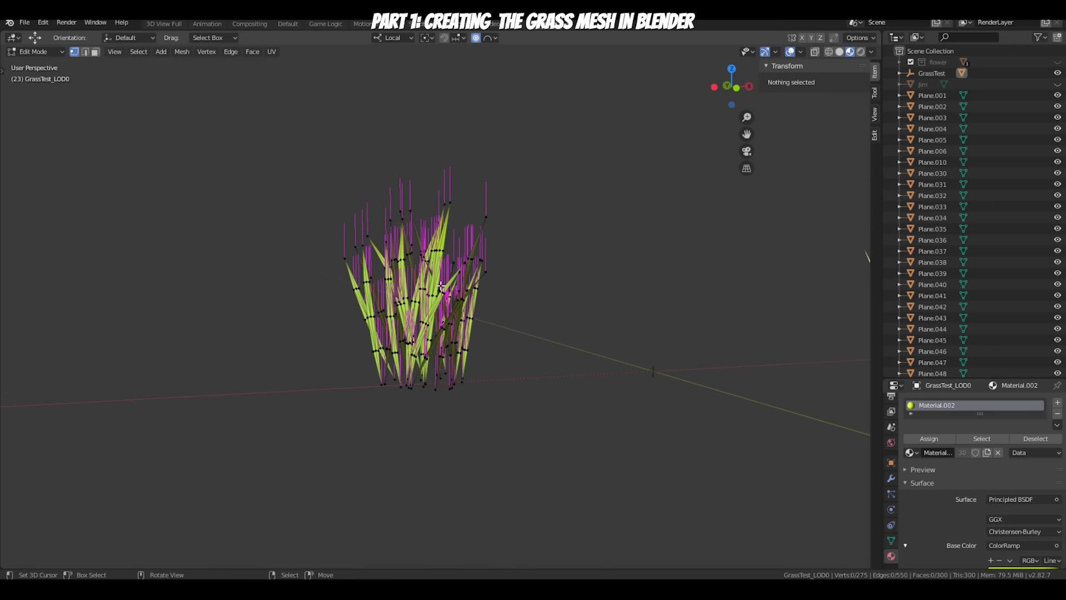
key("Tab")
key("Tab")
key("Tab")
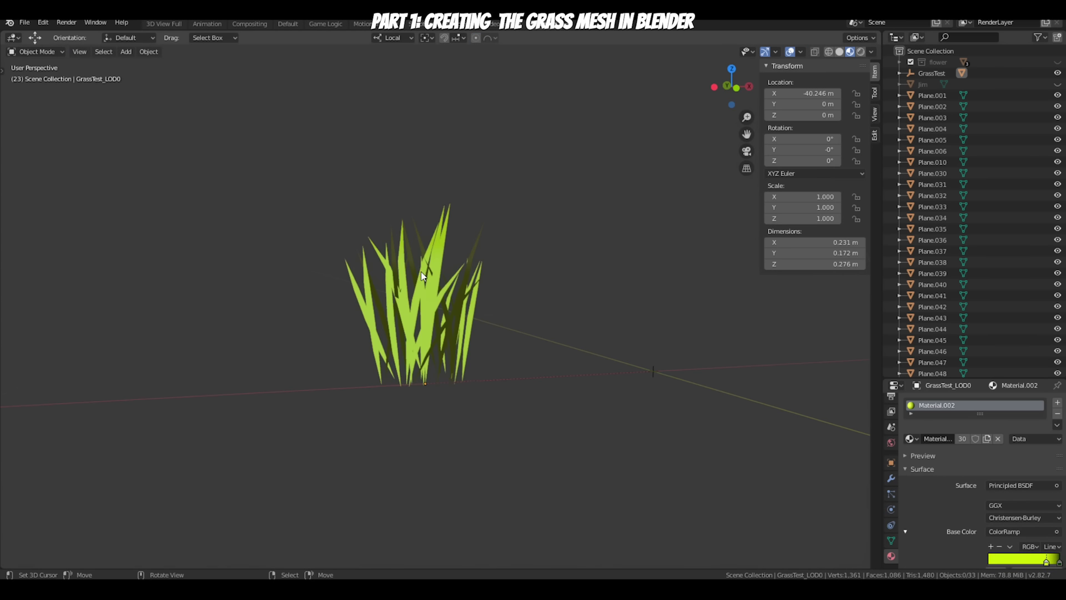
scroll(421, 271, "down", 4)
scroll(492, 276, "up", 3)
middle_click_drag(491, 276, 511, 330)
scroll(462, 282, "up", 2)
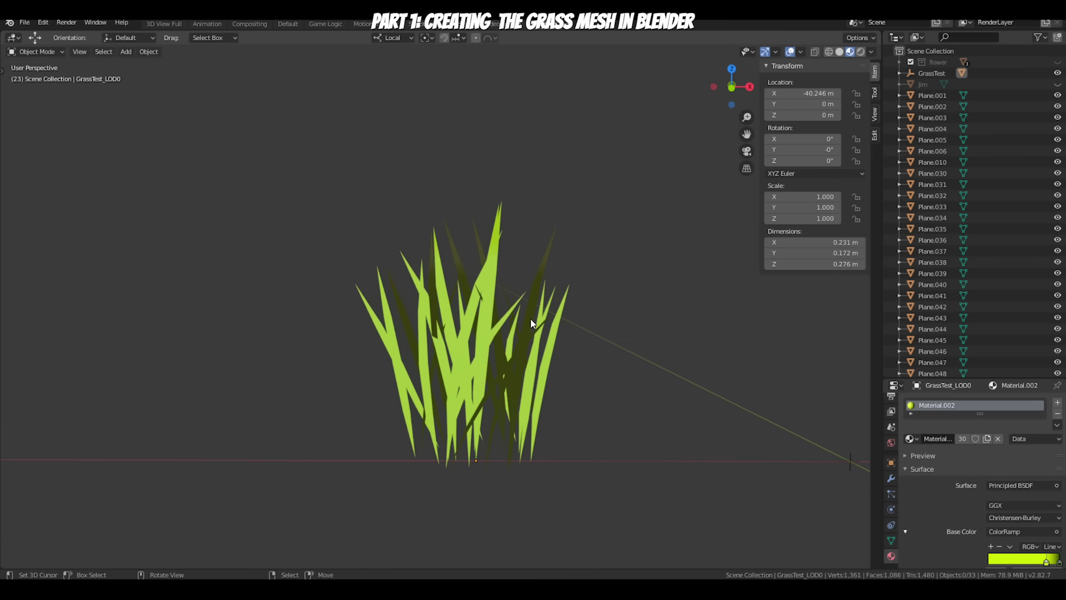
scroll(713, 362, "down", 3)
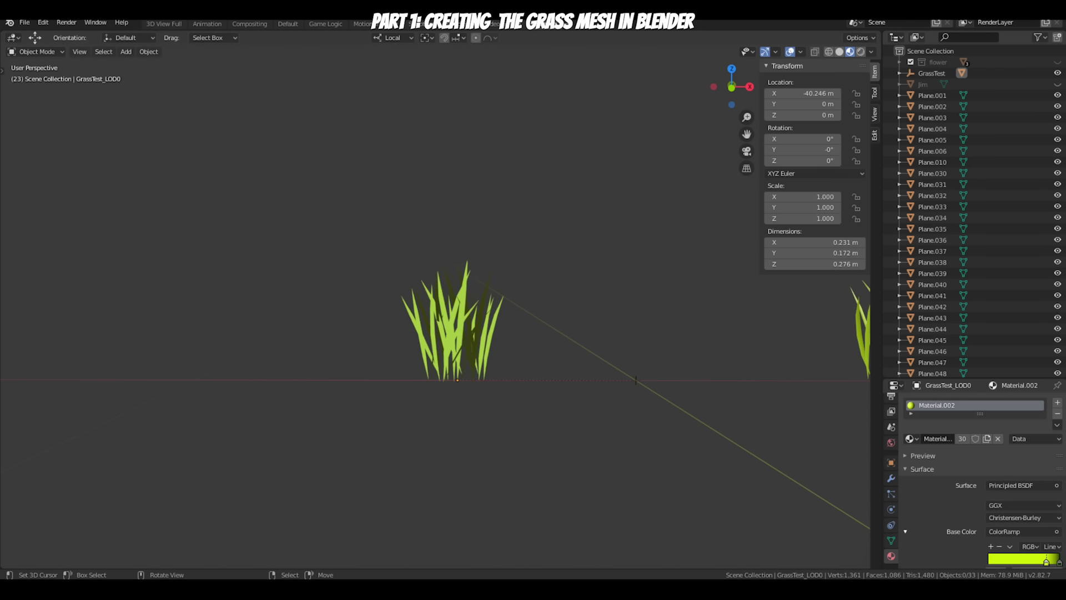
- Select the Plane.001 grass clump and examine its split normals in Edit Mode
middle_click_drag(771, 353, 508, 331)
left_click(688, 347)
key("Tab")
scroll(552, 329, "up", 4)
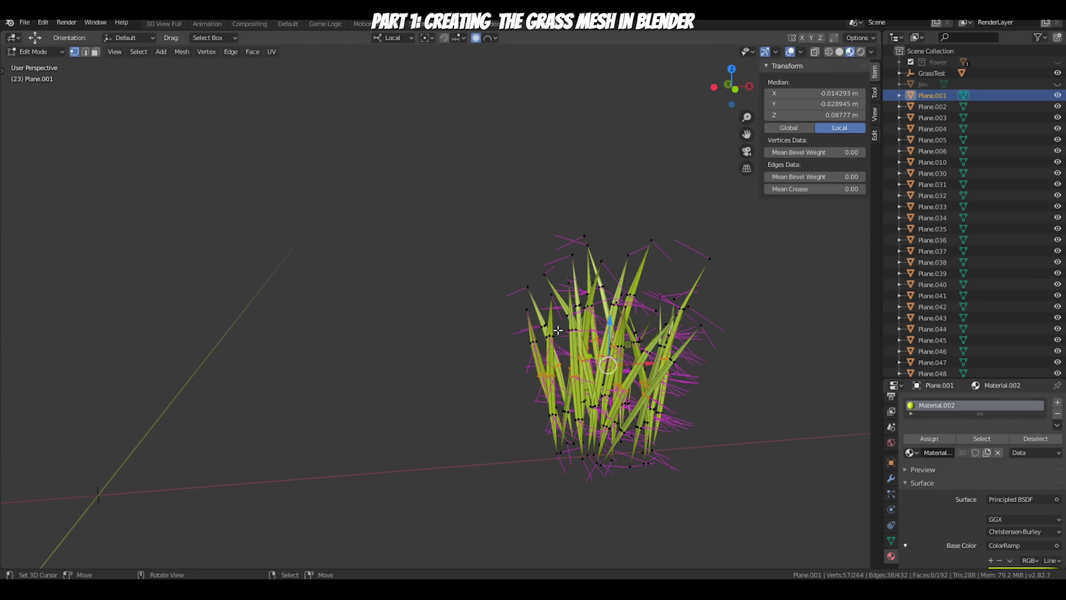
key("Tab")
- Return Plane.001 to Object Mode, clear the selection, and examine the clump's shading and the single white blade
key("Tab")
middle_click_drag(682, 379, 440, 337, "shift")
key("Tab")
middle_click_drag(561, 333, 128, 338, "shift")
left_click(551, 309)
key("alt+a")
middle_click_drag(591, 309, 540, 312)
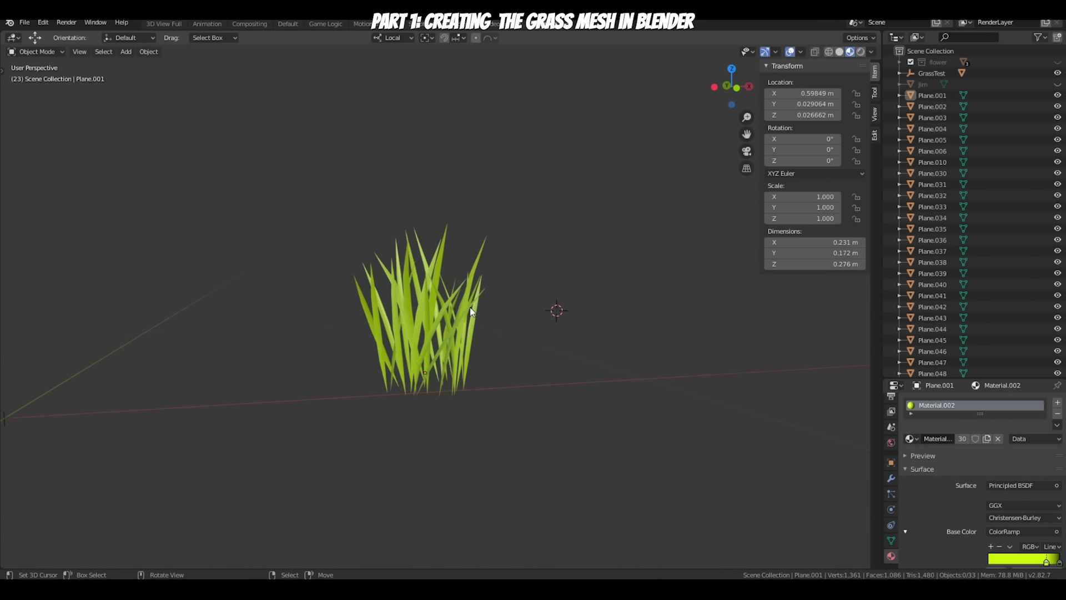
scroll(470, 311, "up", 3)
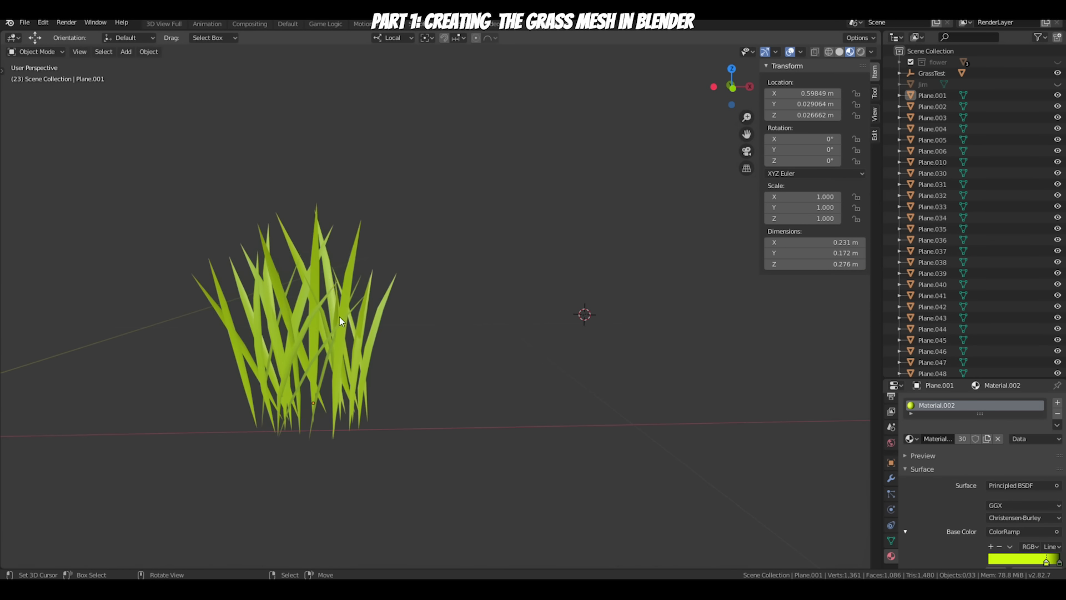
middle_click_drag(339, 317, 334, 340, "shift")
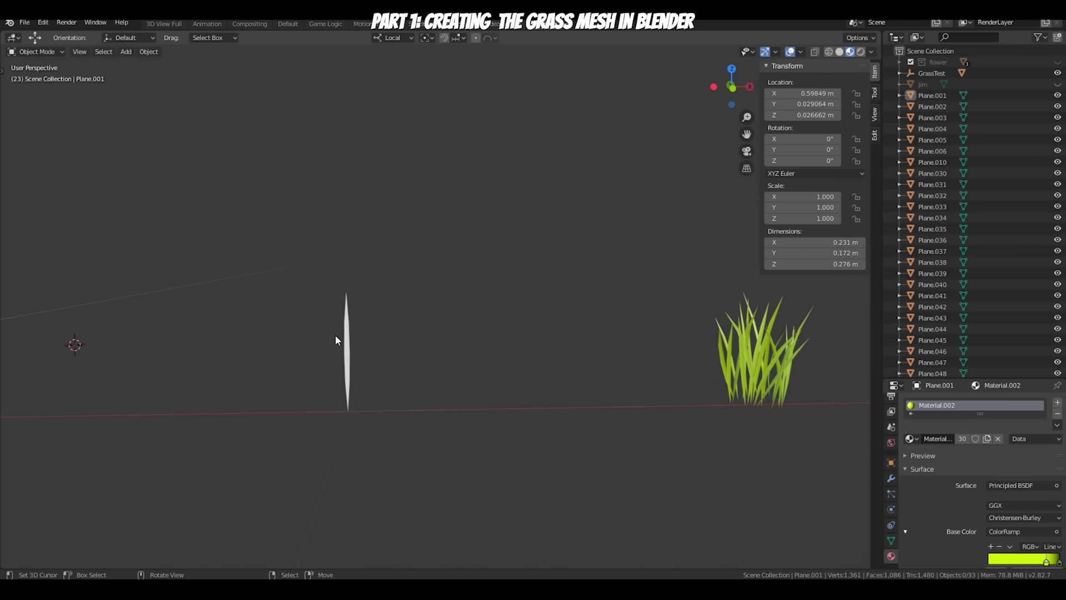
- Select the single white grass blade, Plane.002, and open it in Edit Mode
scroll(405, 334, "up", 1)
middle_click_drag(405, 334, 558, 291)
scroll(553, 294, "up", 3)
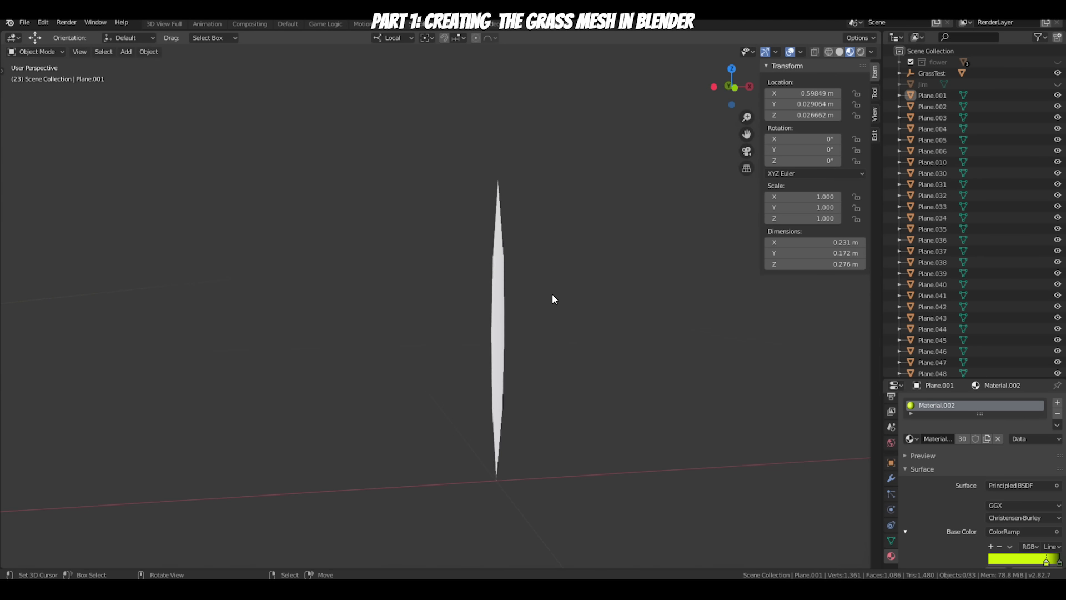
left_click(497, 305)
key("Tab")
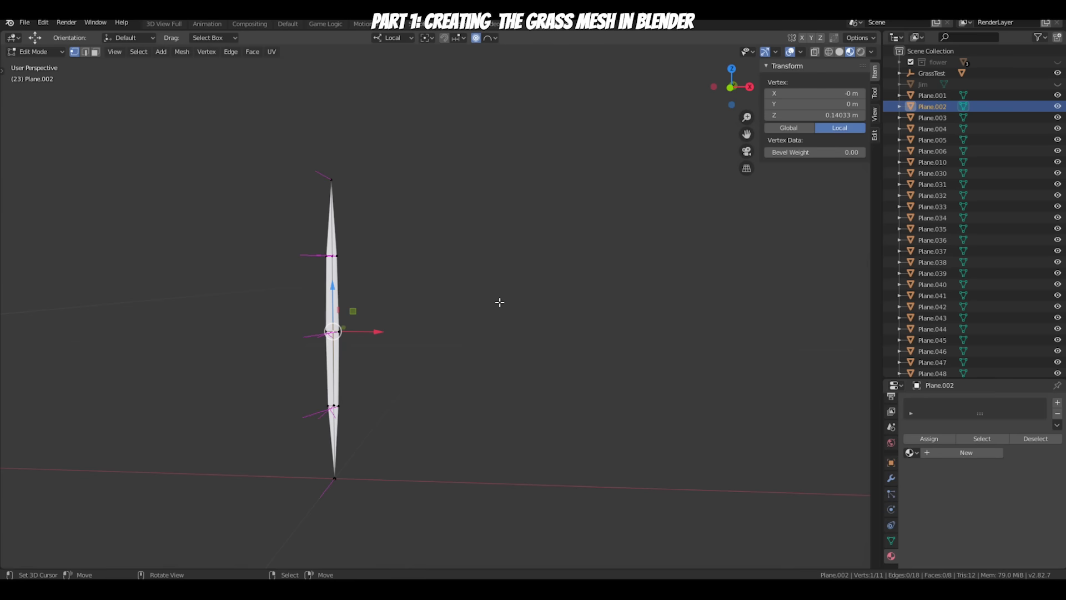
- Examine the split normals along the blade from several angles, picking individual vertices in its cross rows, and clear the vertex selection
middle_click_drag(500, 302, 460, 334)
middle_click_drag(460, 334, 598, 252, "shift")
scroll(572, 274, "up", 1)
scroll(598, 253, "up", 1)
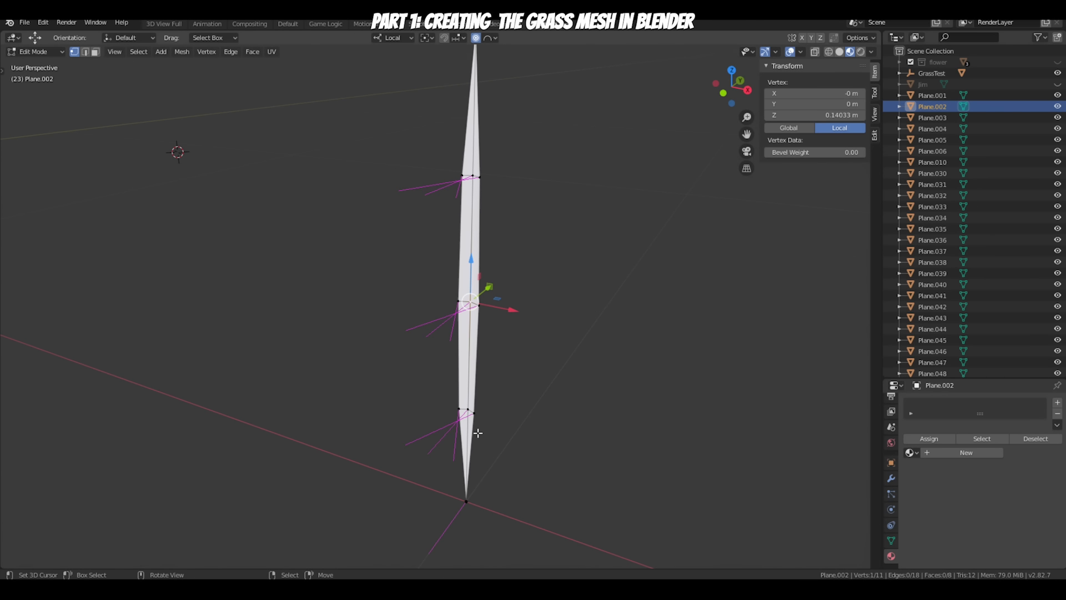
middle_click_drag(478, 434, 457, 472, "shift")
middle_click_drag(476, 396, 440, 419)
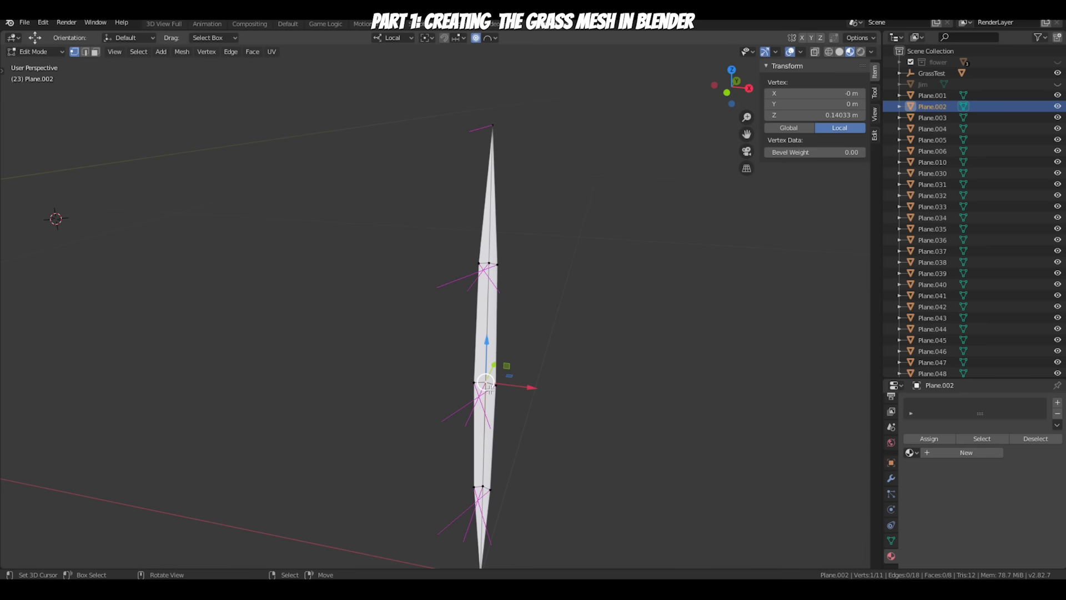
right_click(490, 389)
right_click(488, 385)
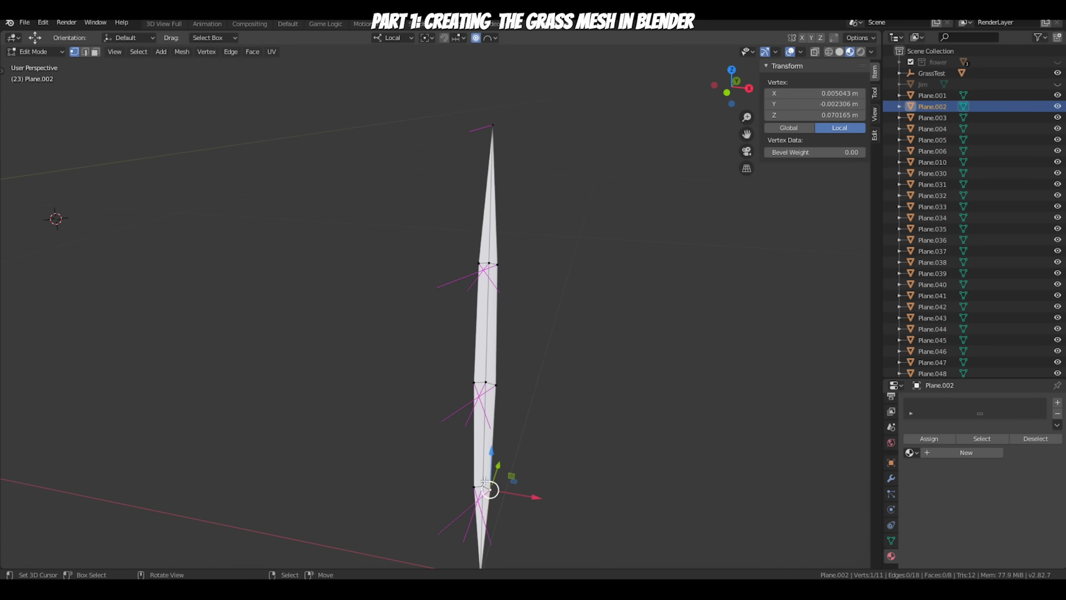
right_click(571, 405)
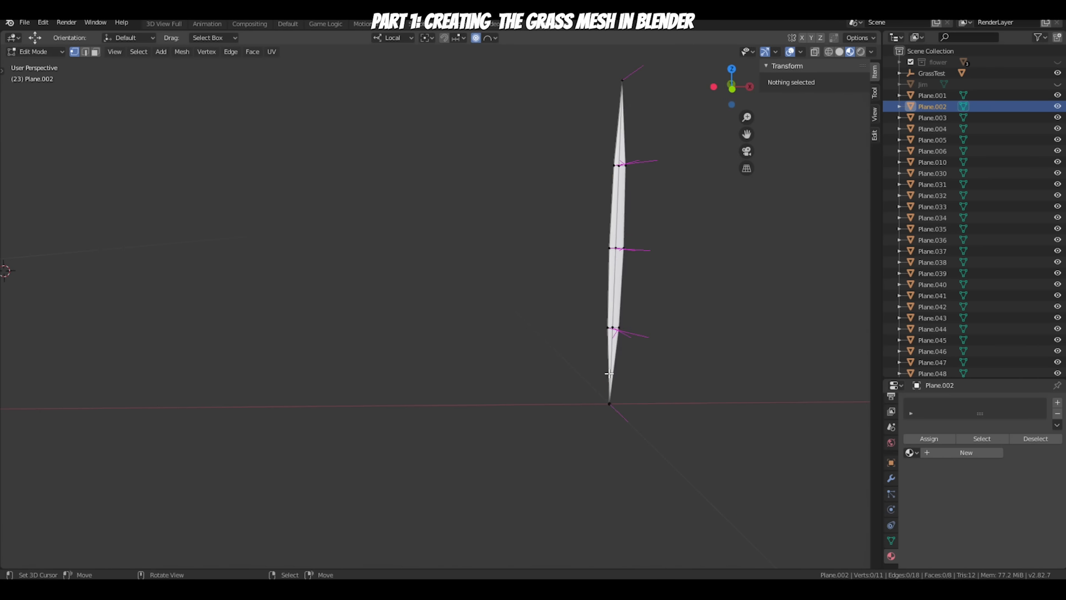
- Compare the single white blade with the green grass clump and inspect the blade's split normals up close
middle_click_drag(609, 374, 612, 293)
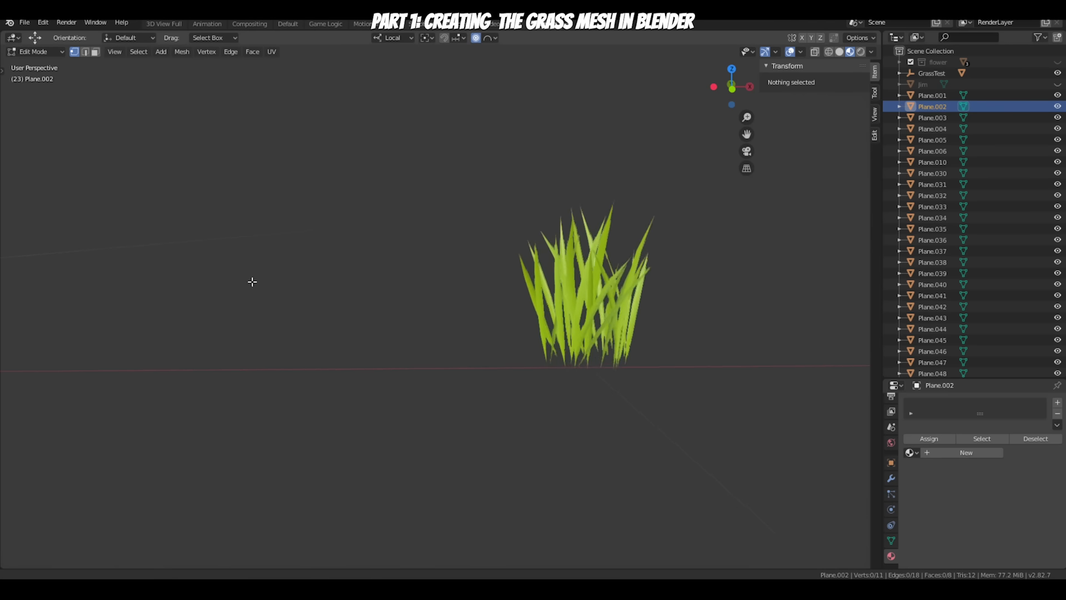
middle_click_drag(252, 281, 564, 277)
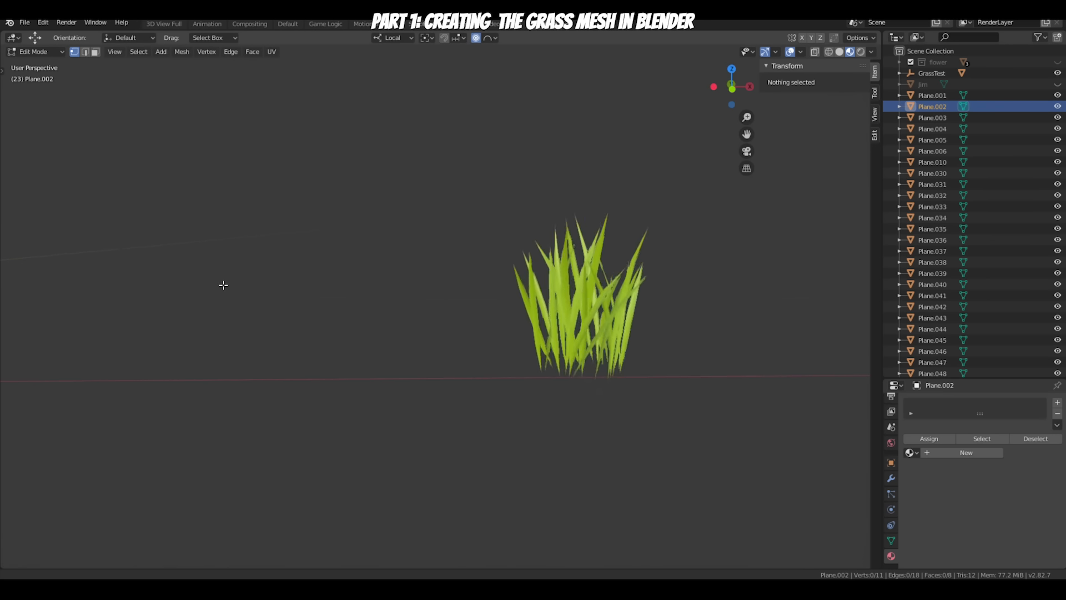
middle_click_drag(221, 285, 404, 287)
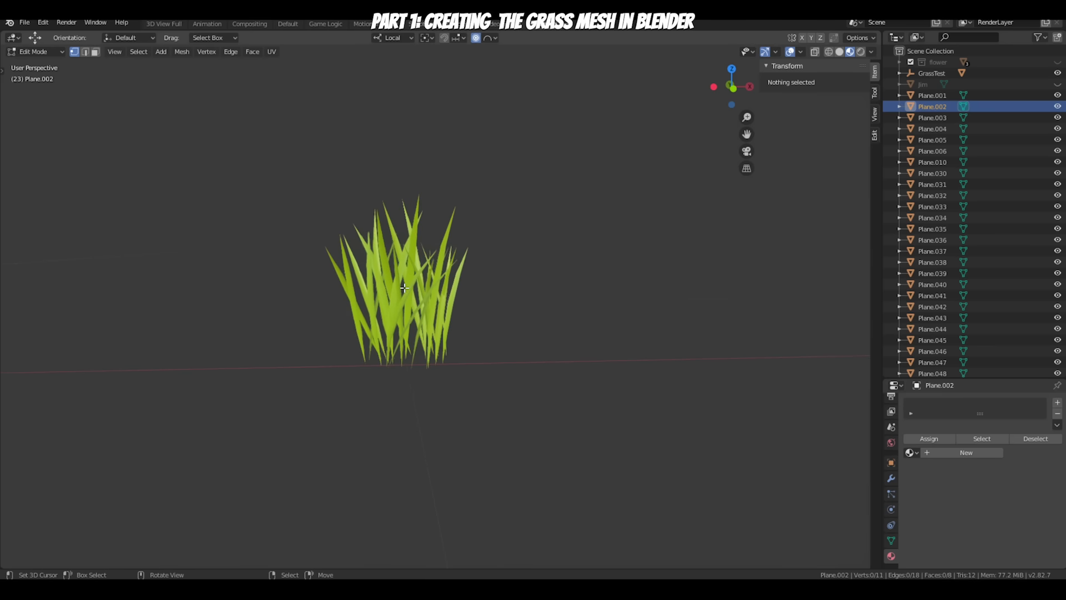
middle_click_drag(523, 289, 478, 278, "shift")
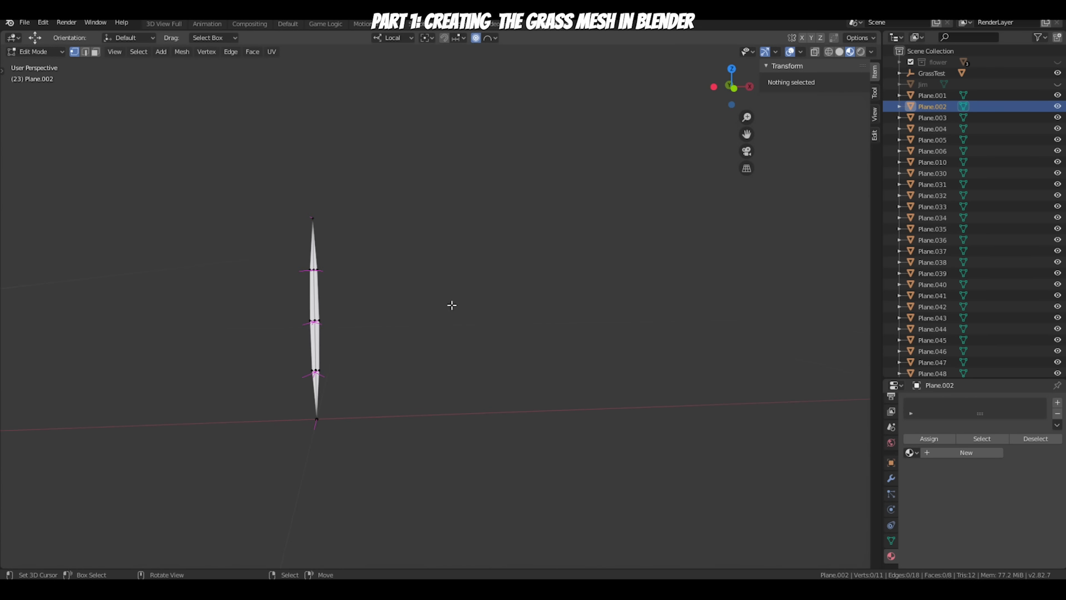
middle_click_drag(356, 313, 485, 315, "shift")
scroll(485, 315, "up", 4)
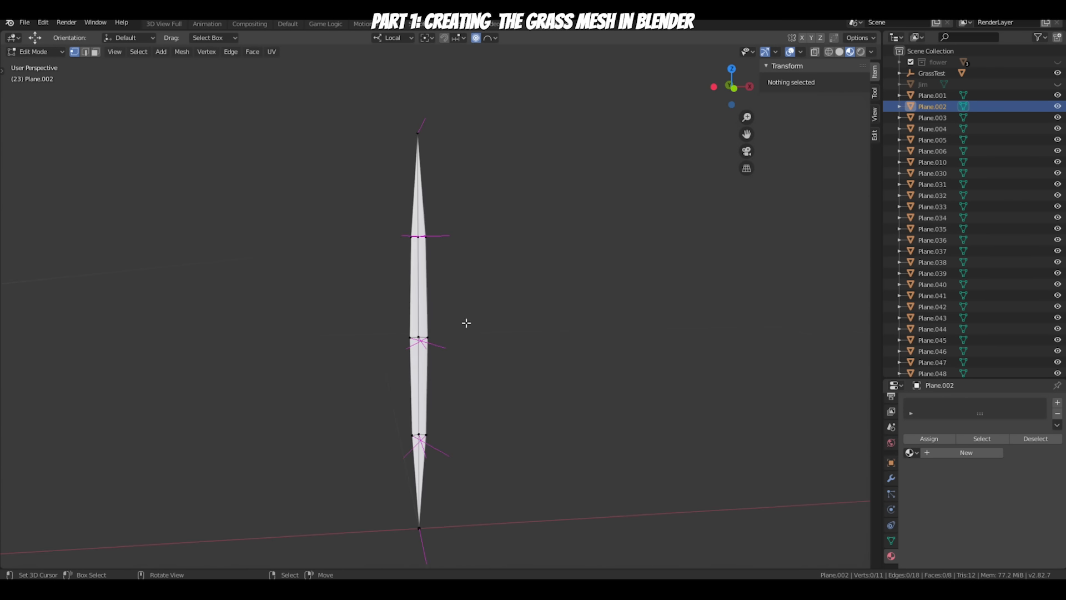
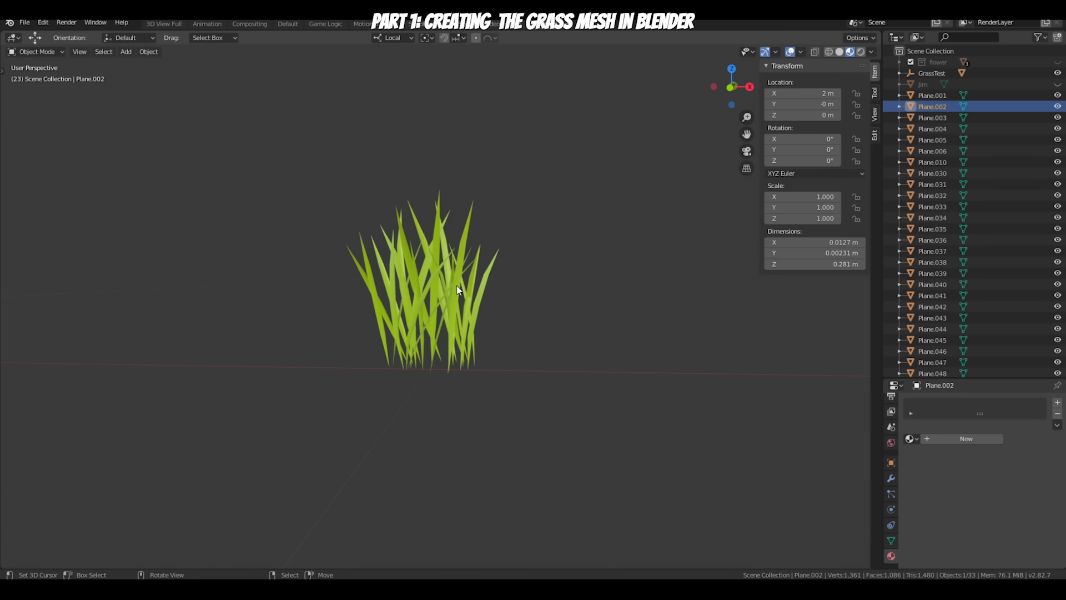
- Pick individual blades of the unjoined clump, including Plane.047 and Plane.045, and inspect their split normals in Edit Mode
mouse_move(458, 290)
middle_mouse_down()
mouse_move(504, 297)
mouse_move(470, 300)
middle_mouse_up()
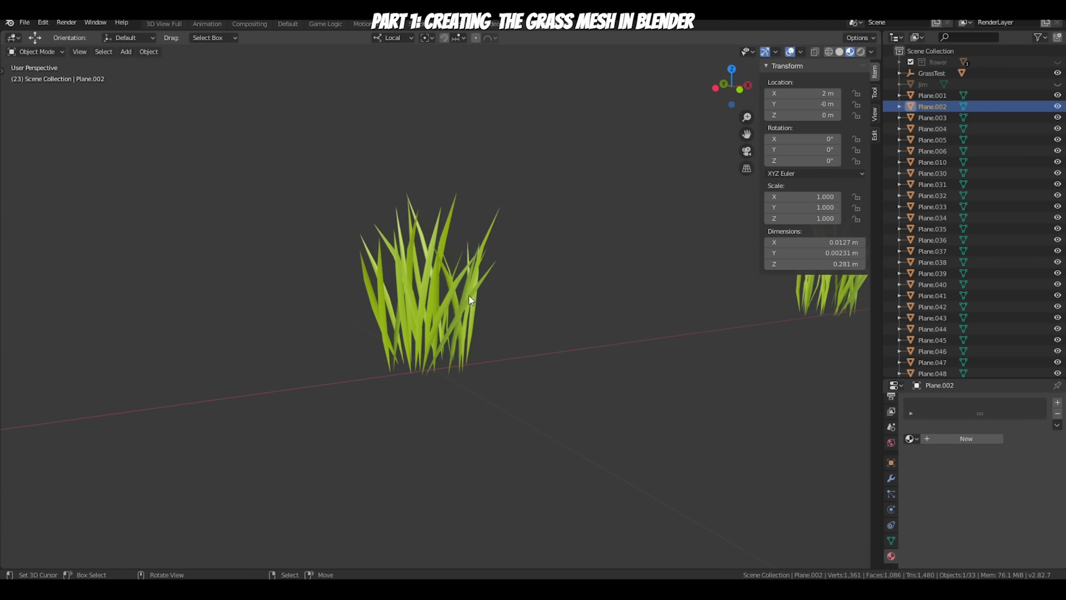
left_click(469, 295)
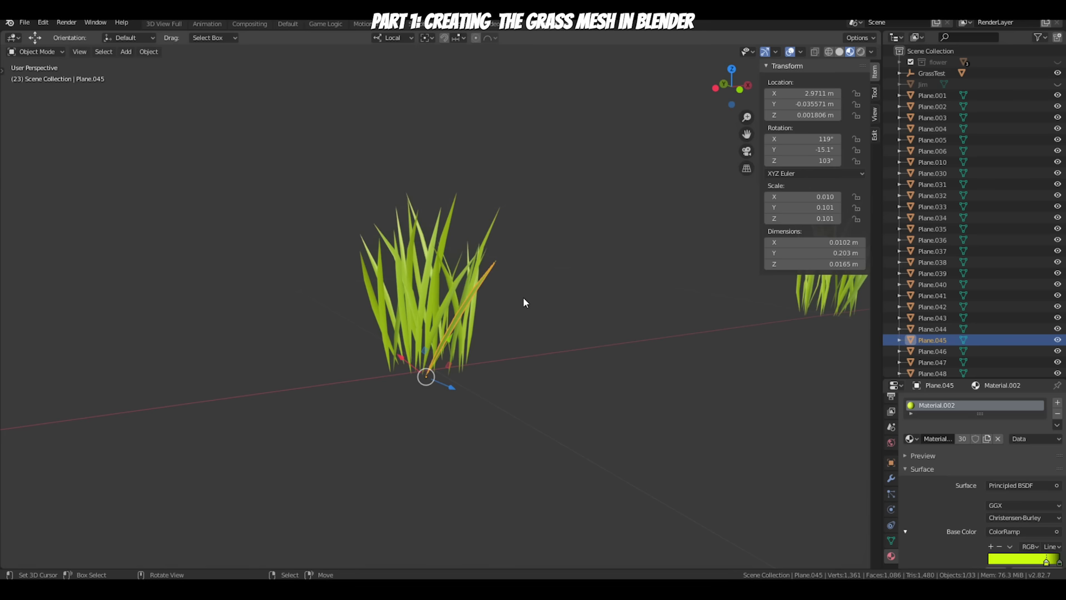
middle_click_drag(523, 300, 471, 281)
scroll(483, 298, "up", 3)
left_click(512, 305)
left_click(467, 301)
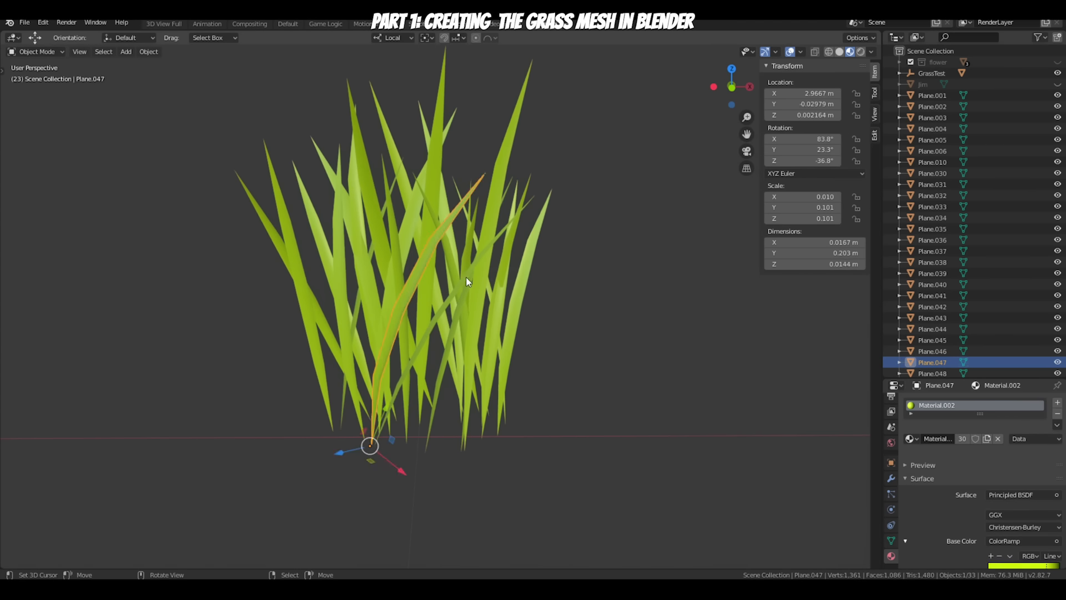
left_click(465, 277)
key("Tab")
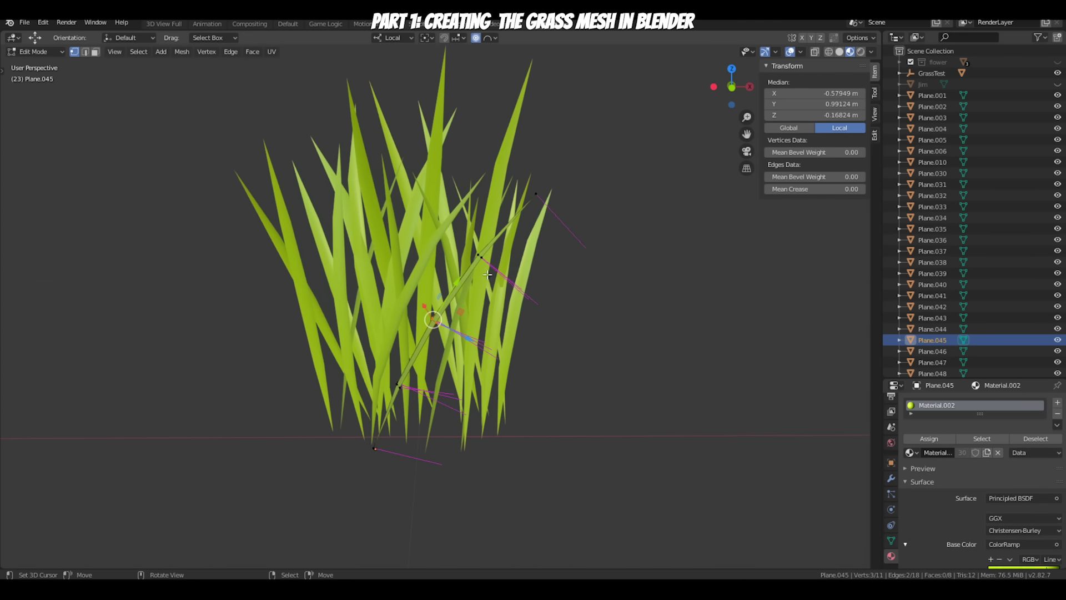
- Check the split normals of further single blades, including Plane.048, by switching each in and out of Edit Mode
key("Tab")
right_click(437, 278)
key("Tab")
key("Tab")
right_click(485, 272)
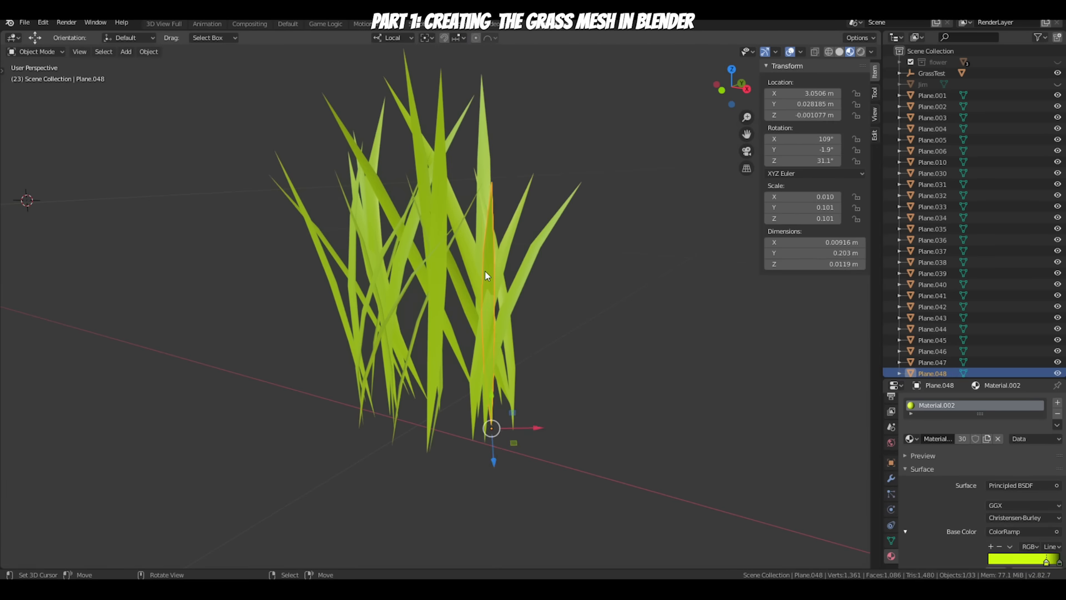
key("Tab")
middle_click_drag(484, 271, 558, 267)
- Inspect the split normals of another blade and Plane.034, return to Object Mode, clear the selection, and view the whole clump
key("Tab")
right_click(430, 271)
key("Tab")
key("Tab")
right_click(387, 240)
key("Tab")
middle_click_drag(392, 239, 461, 251)
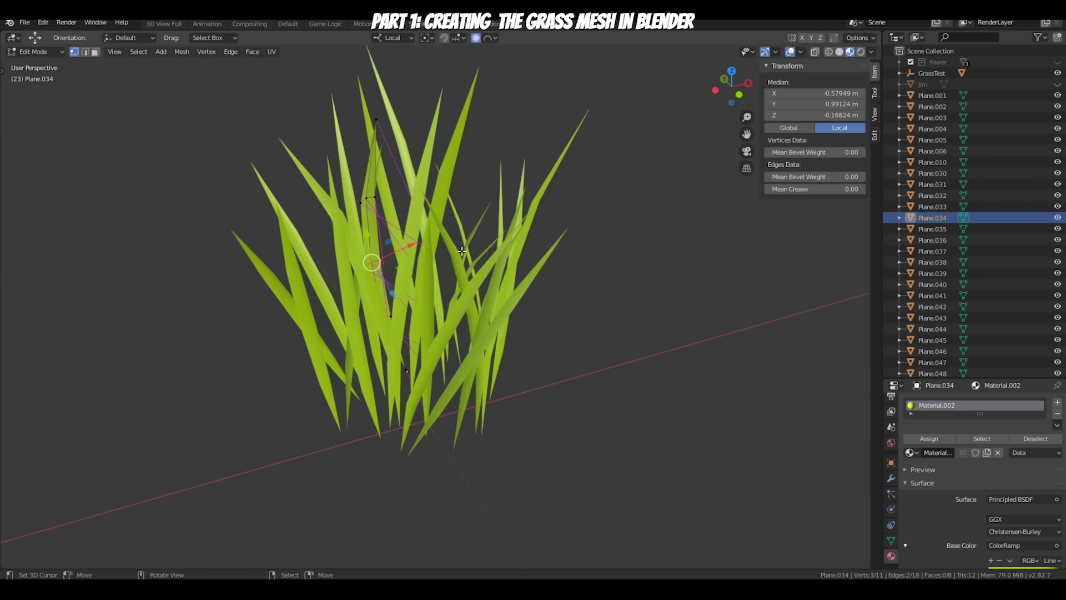
- Open the joined clump Plane.004 in Edit Mode, examine its split normals up close, and return to Object Mode
key("Tab")
key("alt+a")
scroll(479, 226, "down", 5)
scroll(481, 233, "up", 1)
middle_click_drag(513, 282, 489, 265)
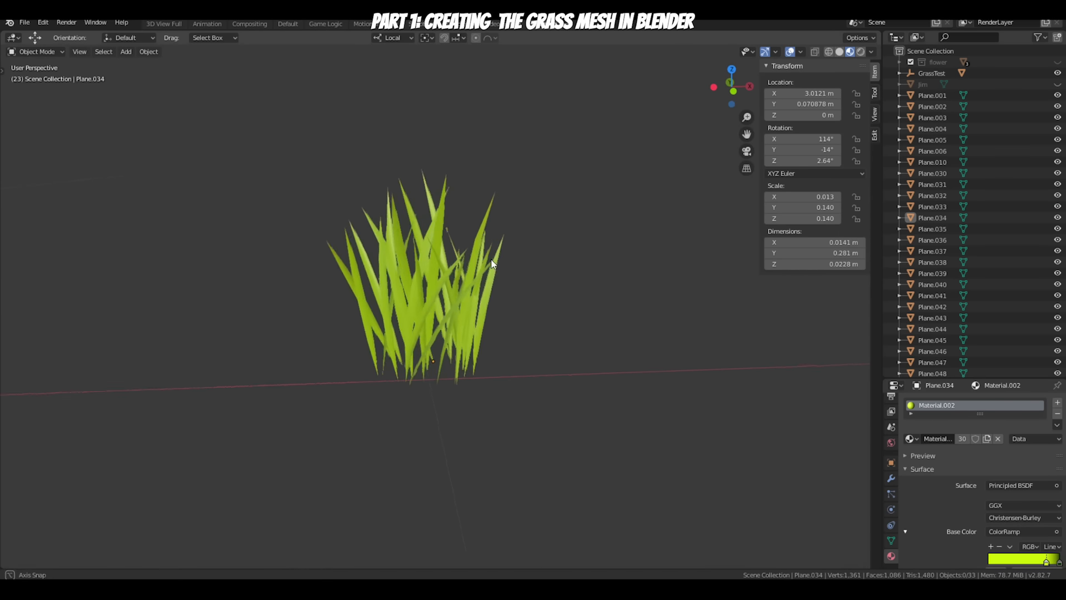
scroll(533, 268, "down", 3)
middle_click_drag(570, 268, 266, 277, "shift")
right_click(545, 297)
key("Tab")
scroll(472, 286, "up", 5)
middle_click_drag(612, 283, 299, 349, "shift")
- Select the Plane.001 clump, frame it, and check its split normals in Edit Mode
key("Tab")
scroll(311, 350, "down", 7)
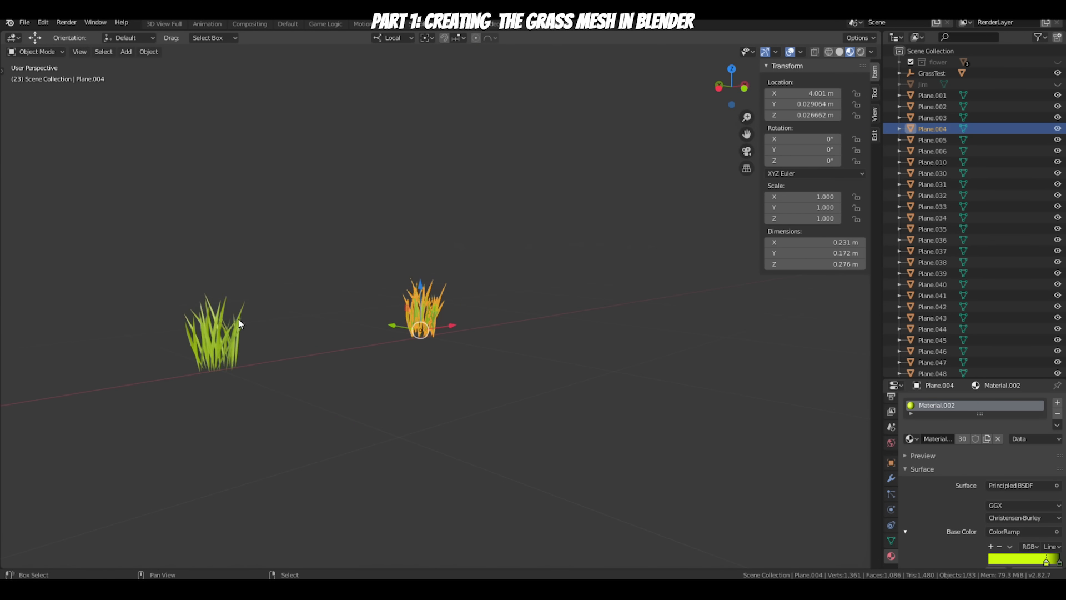
middle_click_drag(239, 324, 350, 334, "shift")
right_click(473, 324)
scroll(655, 357, "up", 2)
key("KP_Decimal")
scroll(644, 356, "down", 5)
key("Tab")
- Select the finished GrassTest_LOD0 clump and inspect its normals in Edit Mode for comparison with Plane.001
key("Tab")
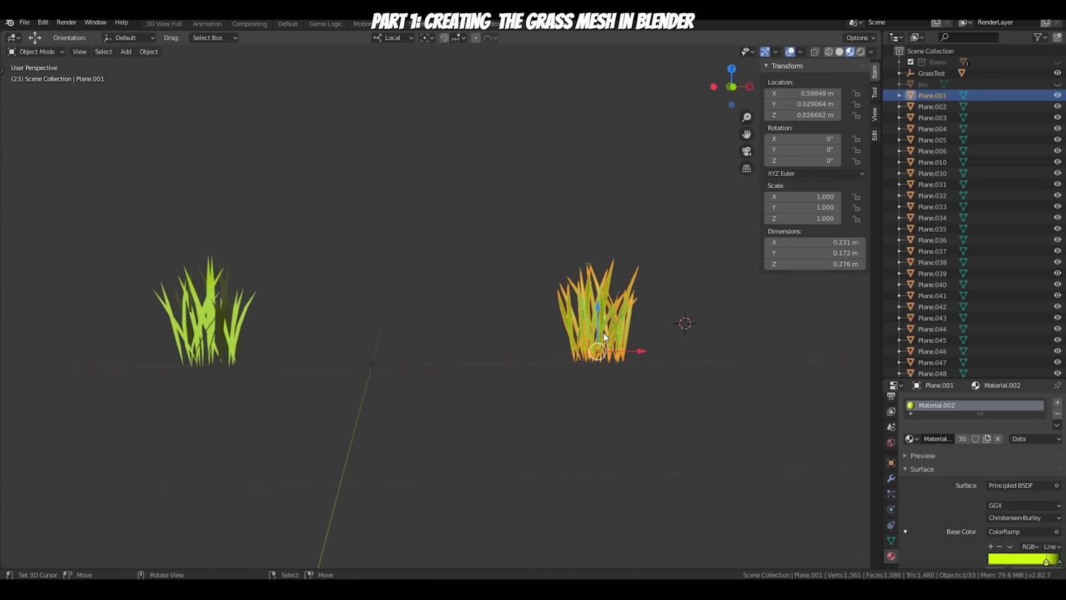
key("Tab")
key("Tab")
right_click(242, 274)
key("Tab")
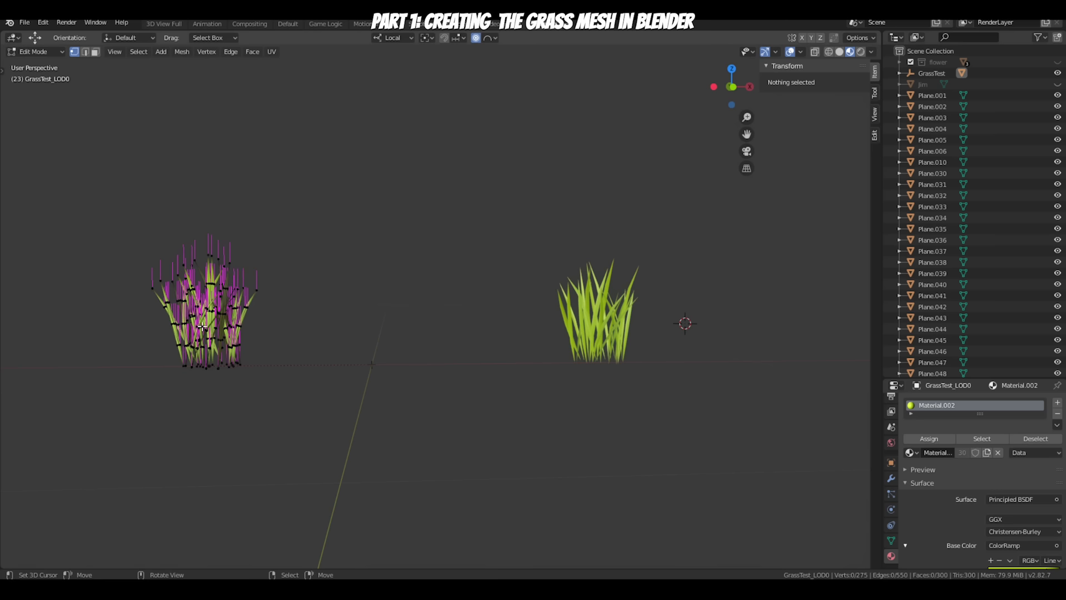
key("Tab")
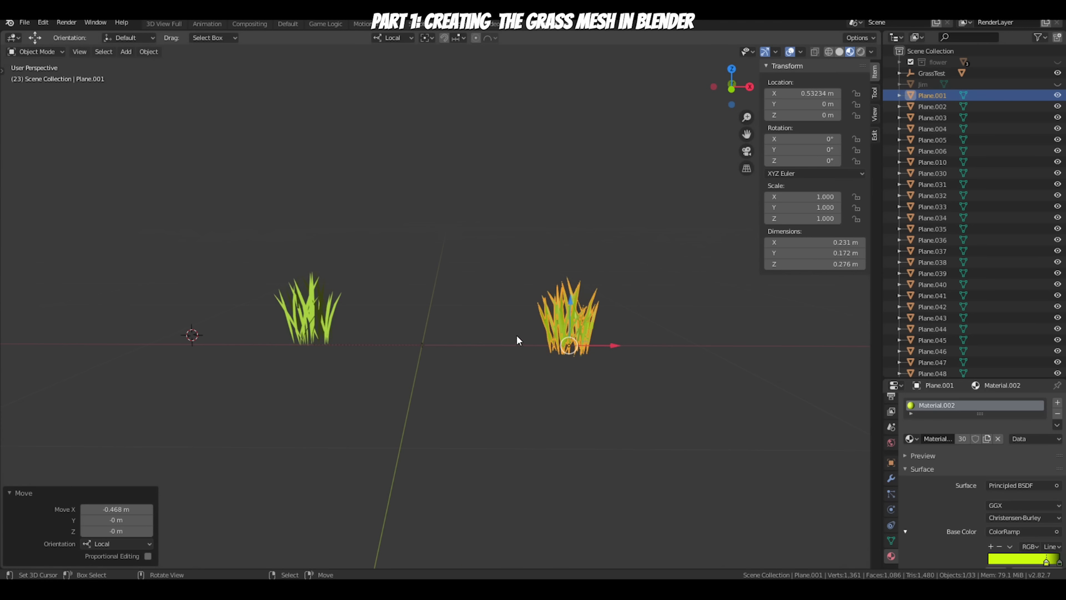
mouse_move(479, 327)
middle_mouse_down()
mouse_move(521, 334)
mouse_move(521, 348)
mouse_move(487, 317)
middle_mouse_up()
key("alt+a")
left_click(296, 311)
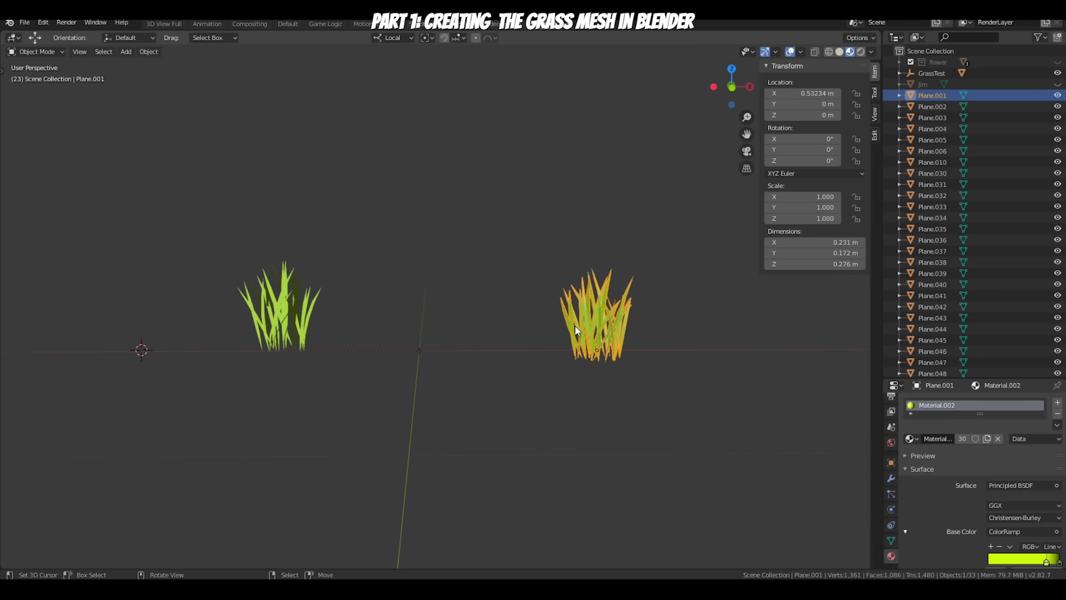
key("Tab")
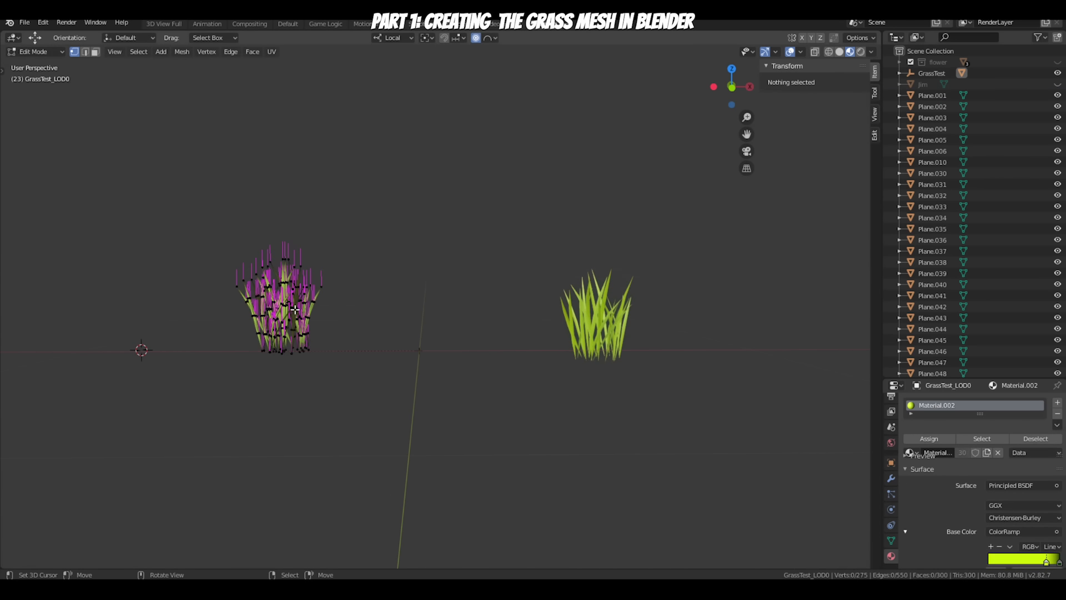
key("Tab")
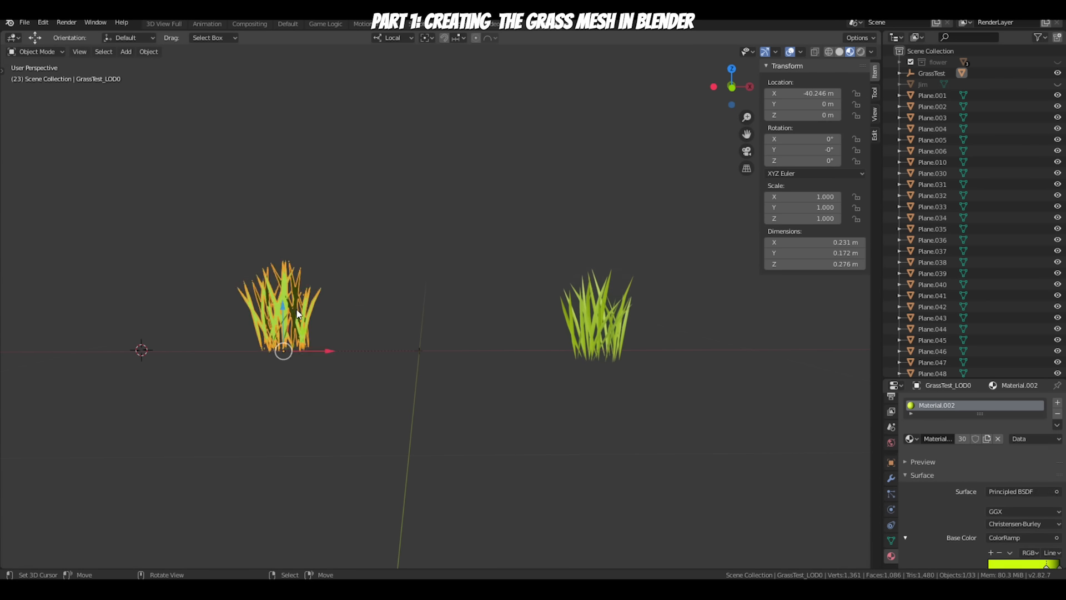
- Set the X location of the Plane.001 clump to 0 m and clear the selection
left_click(599, 320)
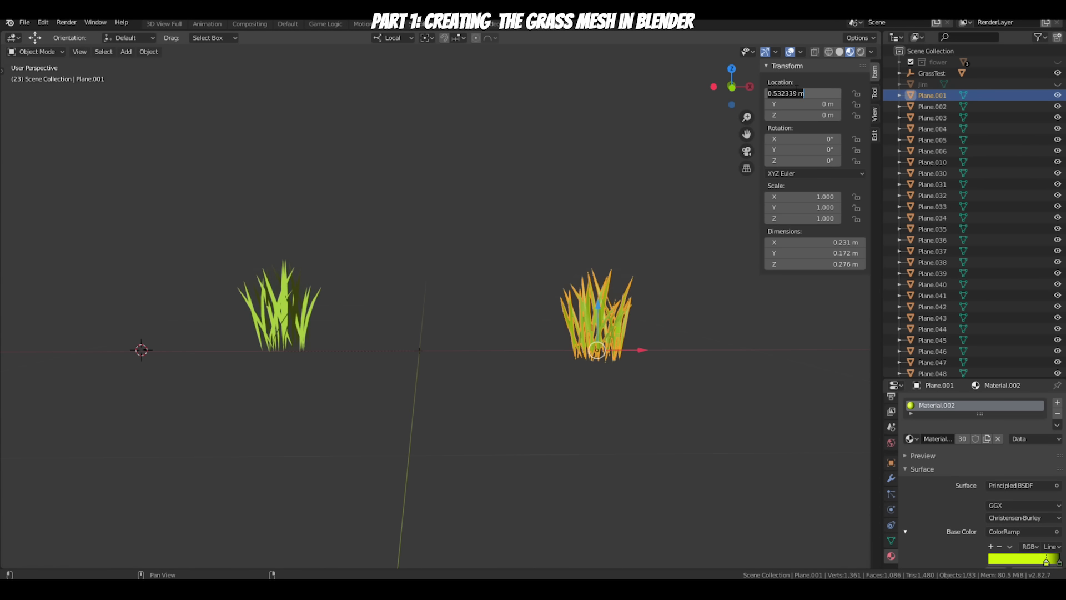
type("0")
key("Return")
left_click(793, 66)
key("alt+a")
scroll(492, 274, "up", 3)
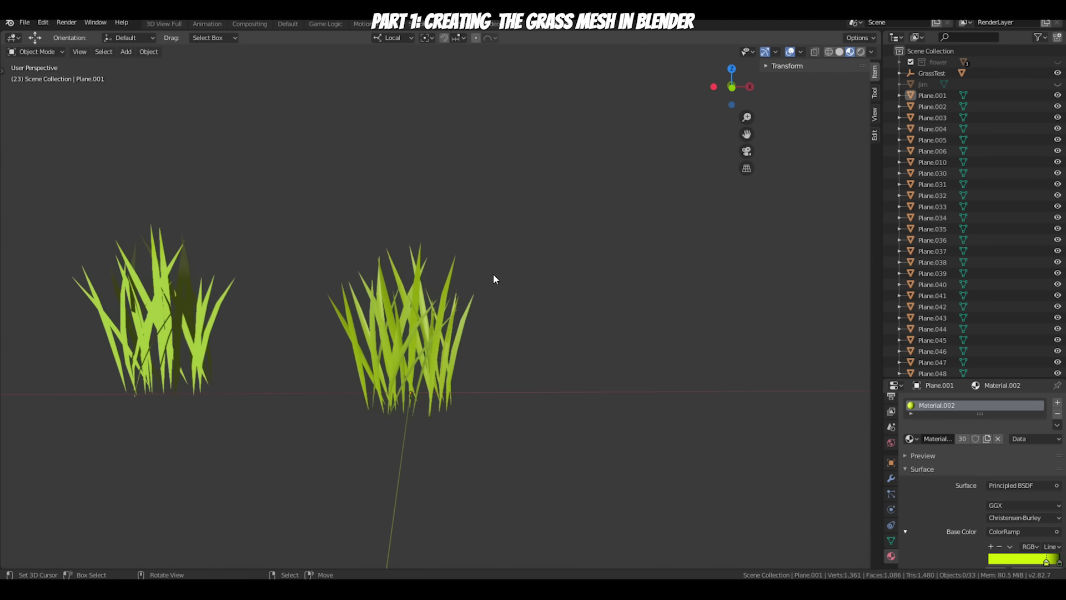
- Reselect the Plane.001 clump, check its transform values, and hide the sidebar
right_click(395, 351)
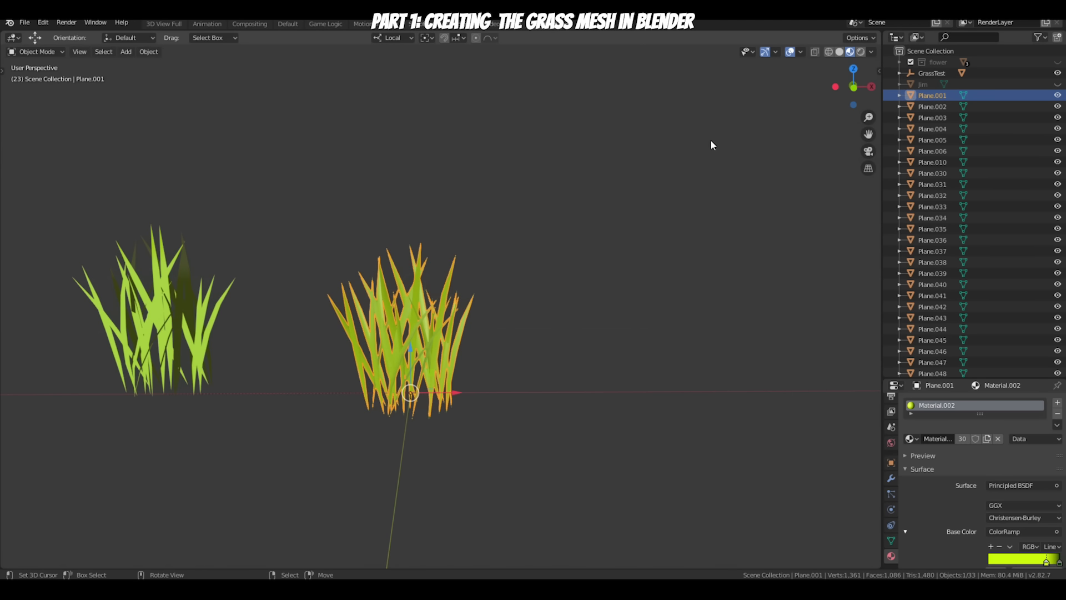
left_click(777, 66)
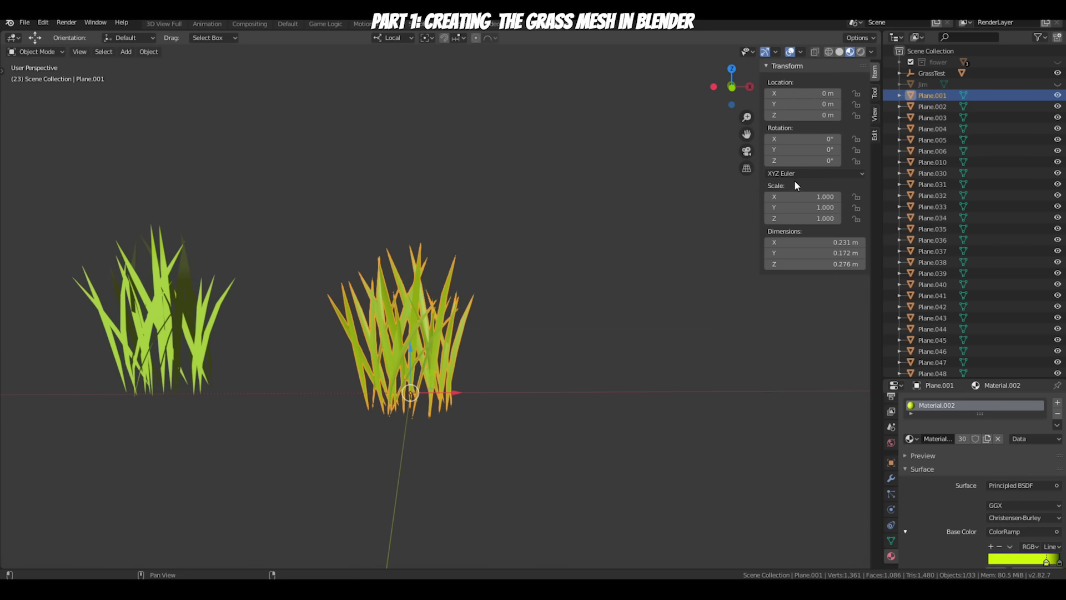
key("n")
mouse_move(528, 238)
middle_mouse_down()
mouse_move(506, 273)
mouse_move(567, 236)
mouse_move(561, 251)
mouse_move(528, 255)
mouse_move(533, 245)
middle_mouse_up()
- Open Plane.001 in Edit Mode, select the whole mesh, and apply Point to Target to its normals
key("Tab")
key("a")
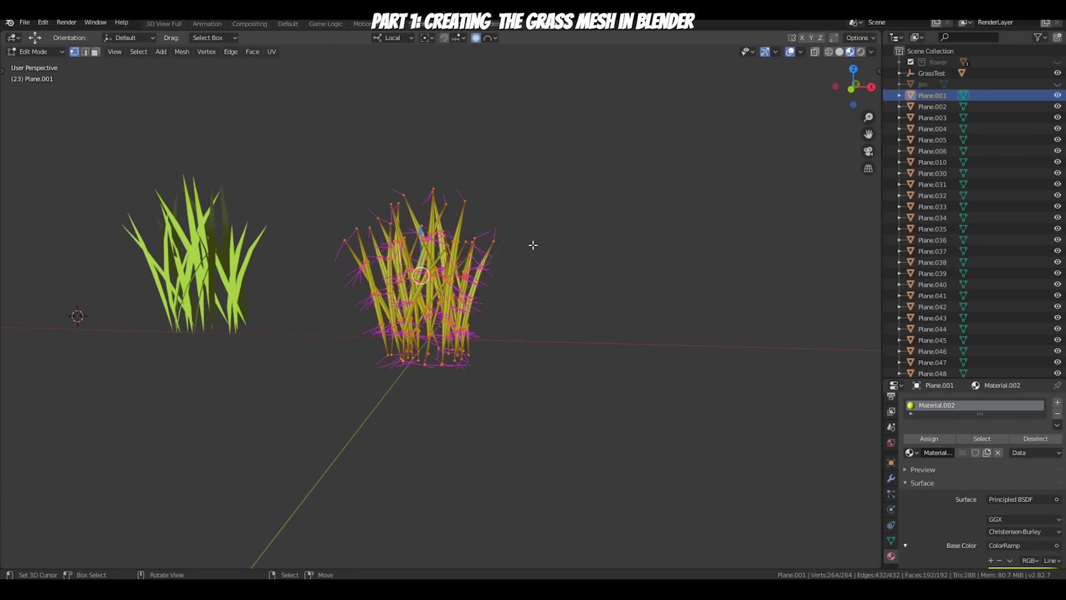
scroll(532, 250, "up", 4)
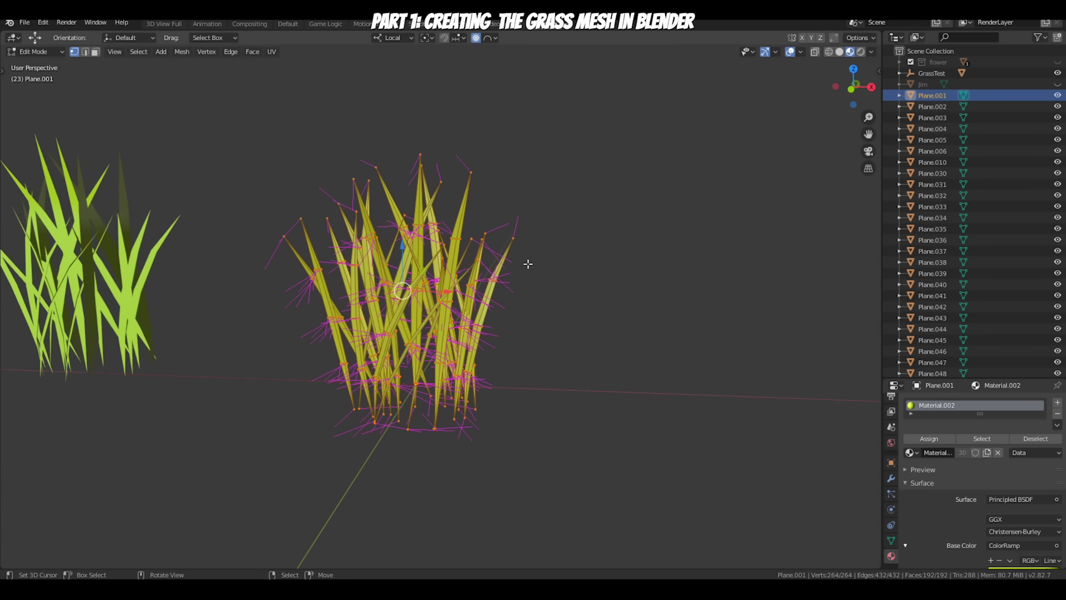
key("alt+n")
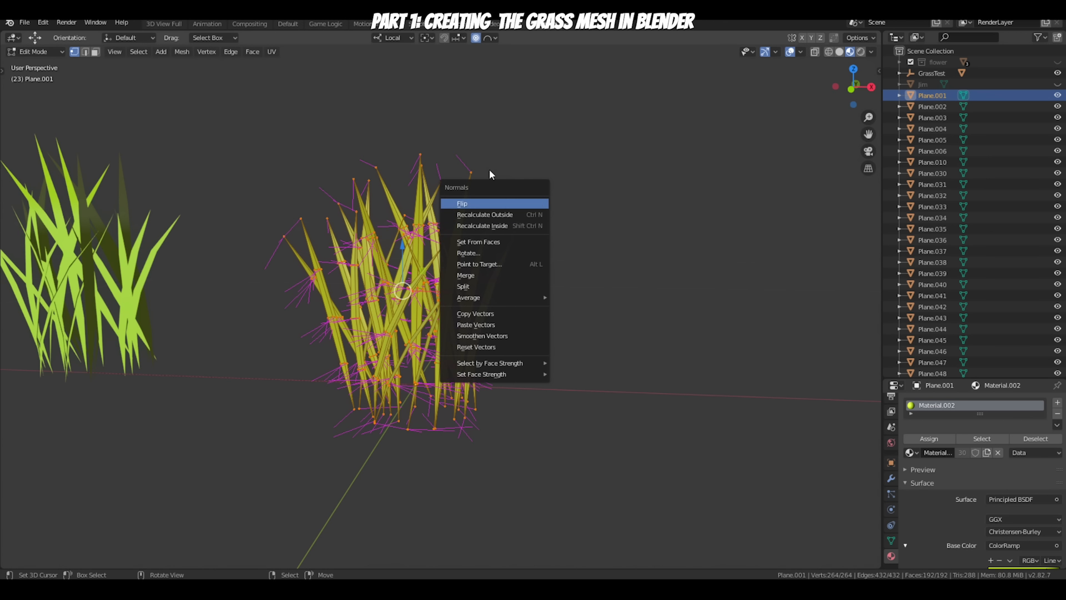
left_click(475, 265)
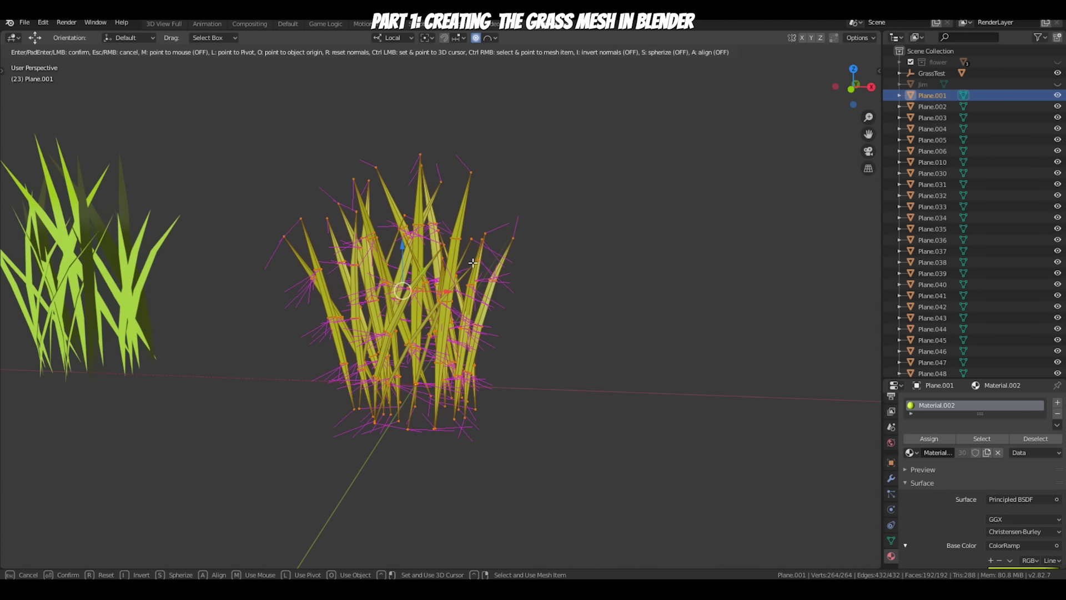
left_click(533, 320)
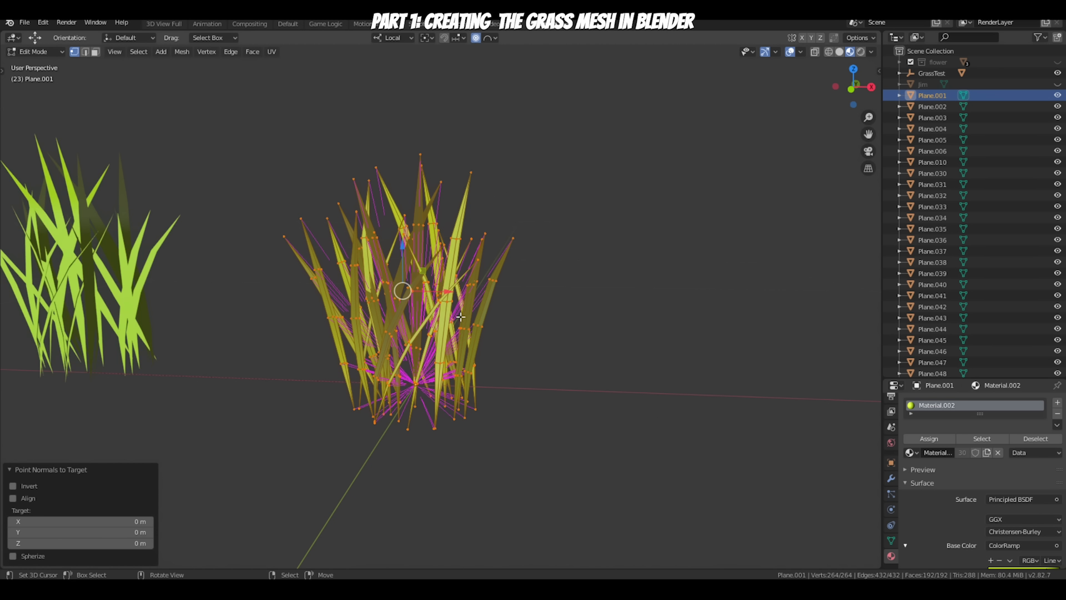
- Set the Z coordinate of the normals' target to 100000 m
left_click(10, 469)
left_click(9, 561)
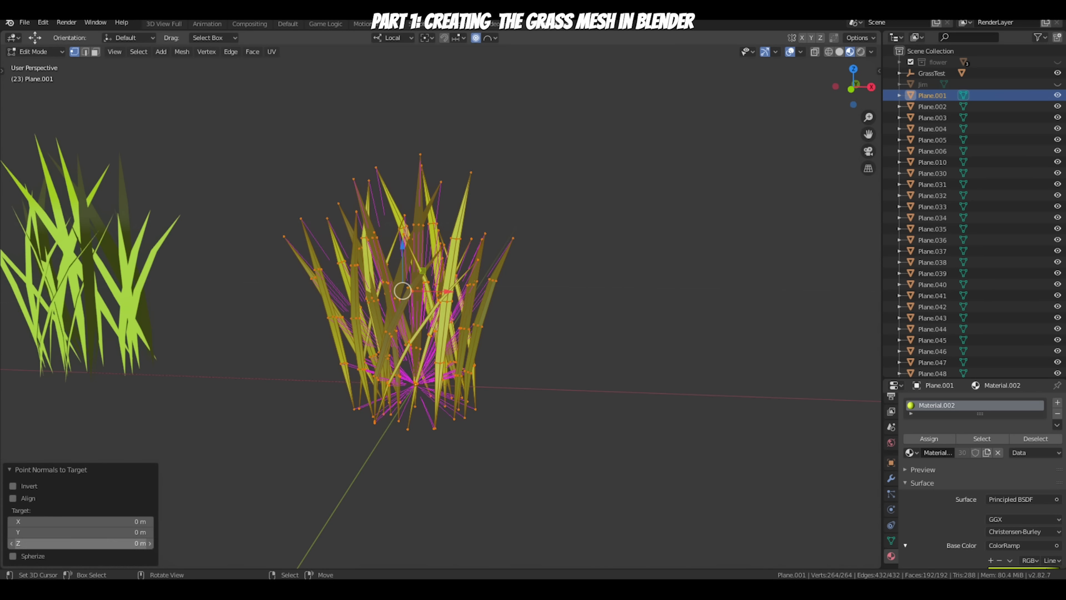
left_click_drag(36, 543, 53, 543)
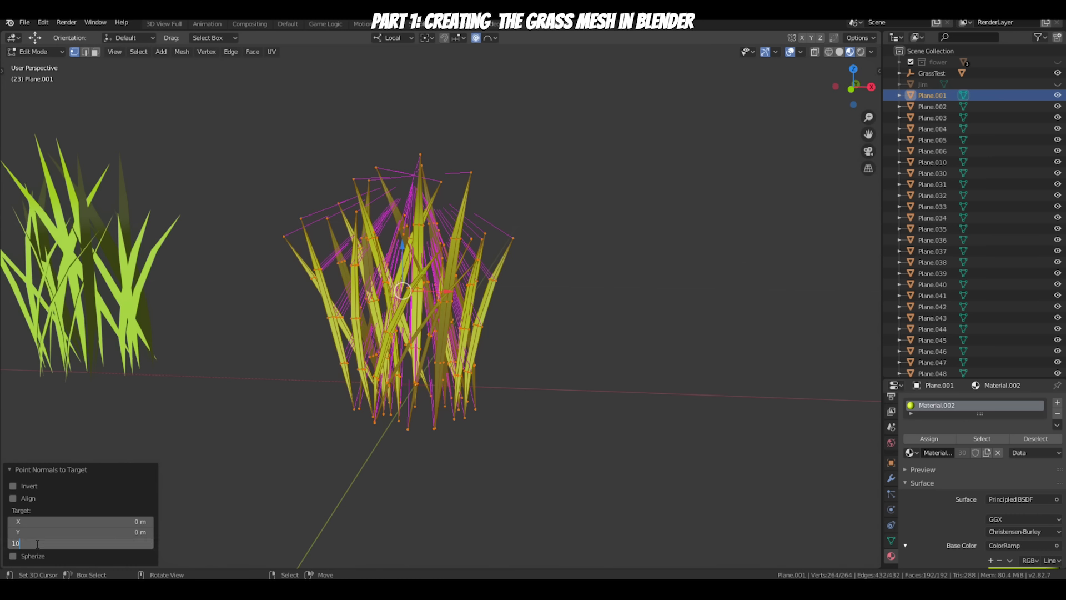
key("Return")
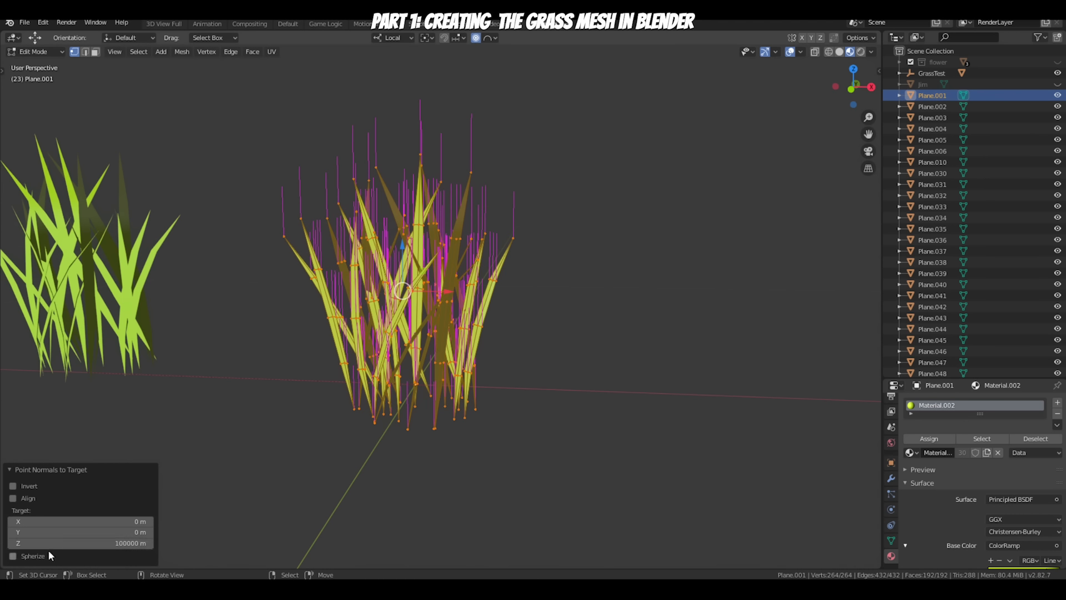
- Return Plane.001 to Object Mode and view its shading next to the GrassTest_LOD0 clump
mouse_move(615, 302)
middle_mouse_down()
mouse_move(525, 361)
mouse_move(662, 298)
mouse_move(609, 300)
middle_mouse_up()
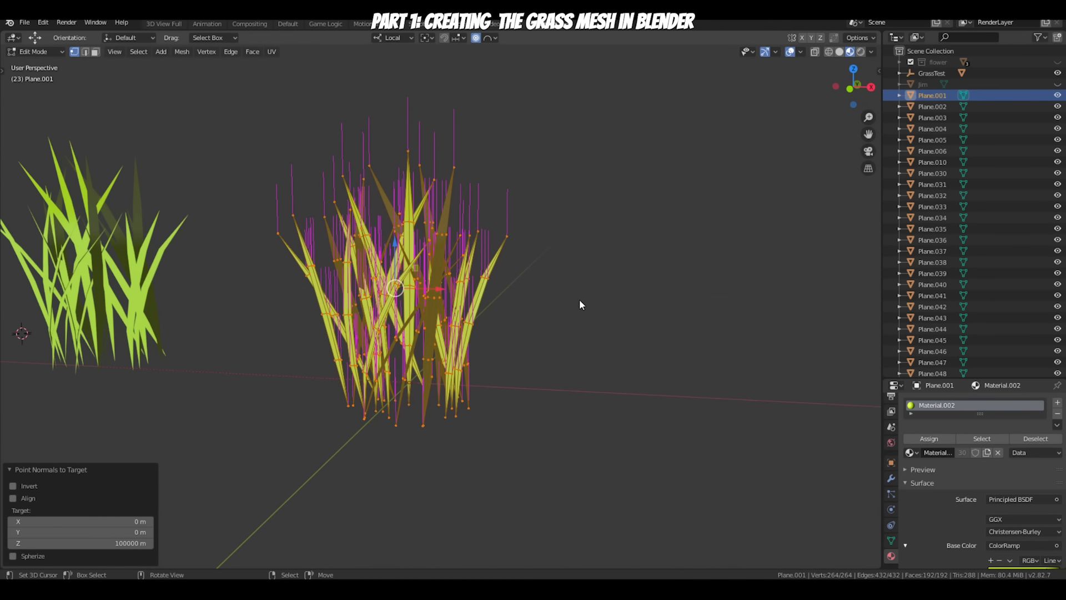
key("Tab")
left_click(544, 300)
middle_click_drag(543, 300, 288, 291)
left_click(272, 295)
left_click(555, 315)
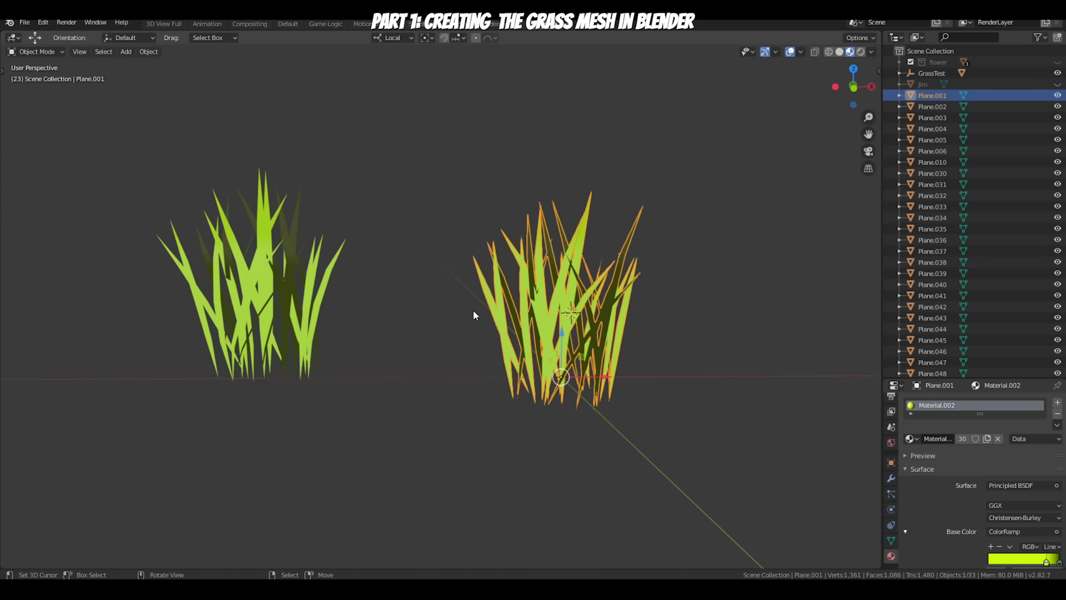
- Frame the Plane.001 clump and examine the light and dark shading of its blades up close
left_click(232, 310)
left_click(550, 396)
key("KP_Decimal")
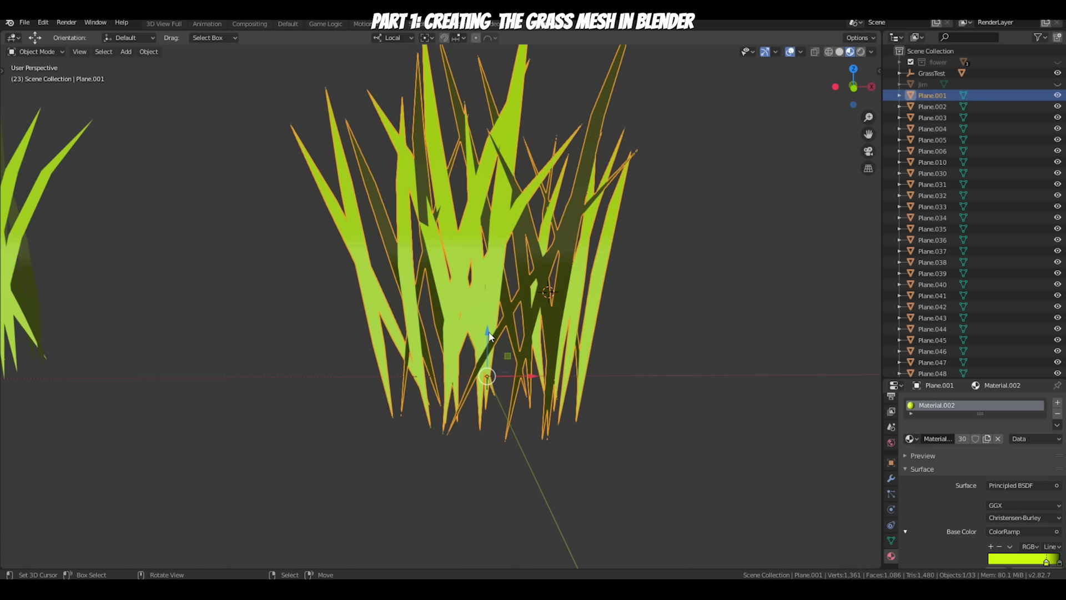
scroll(475, 378, "down", 1)
middle_click_drag(489, 335, 507, 351, "shift")
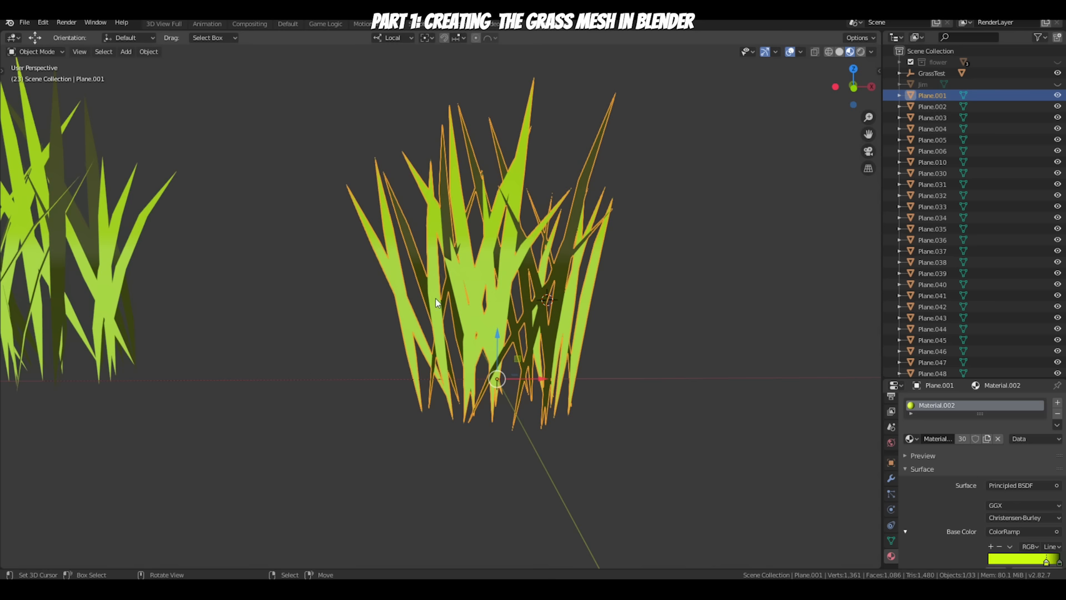
middle_click_drag(383, 281, 431, 281)
scroll(430, 281, "down", 1)
- Compare the GrassTest_LOD0 clump with Plane.001 and recheck the edited normals of Plane.001 in Edit Mode
right_click(165, 278)
scroll(166, 277, "down", 1)
middle_click_drag(168, 278, 362, 291, "shift")
scroll(478, 312, "up", 1)
scroll(505, 317, "up", 1)
right_click(414, 292)
key("Tab")
middle_click_drag(492, 309, 466, 305, "shift")
key("Tab")
scroll(466, 304, "up", 1)
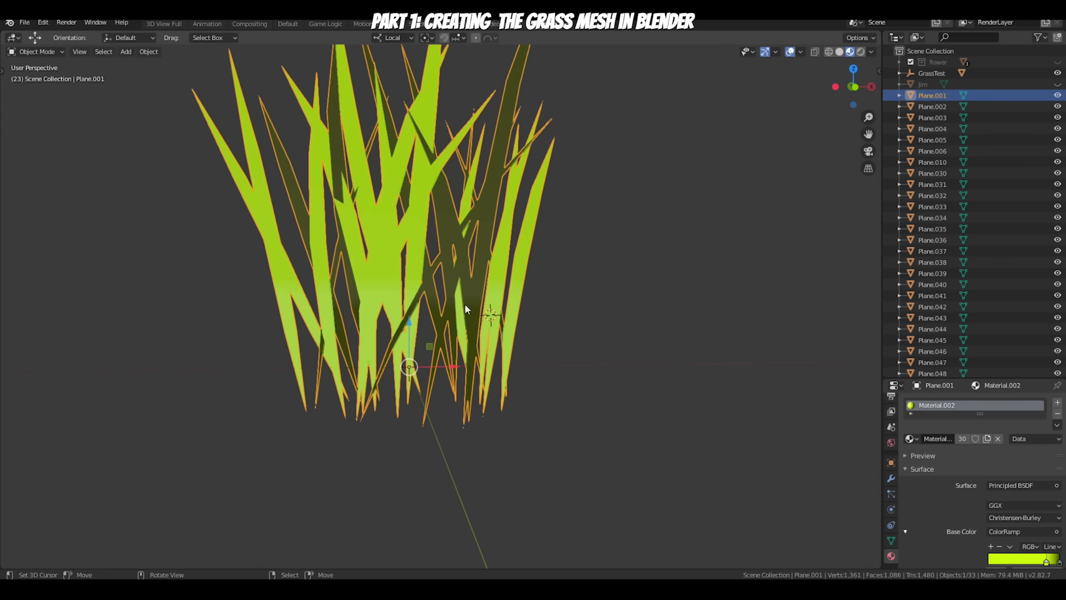
scroll(464, 304, "up", 2)
- Clear the selection, examine the shading of Plane.001 from several angles, and select that clump again
key("alt+a")
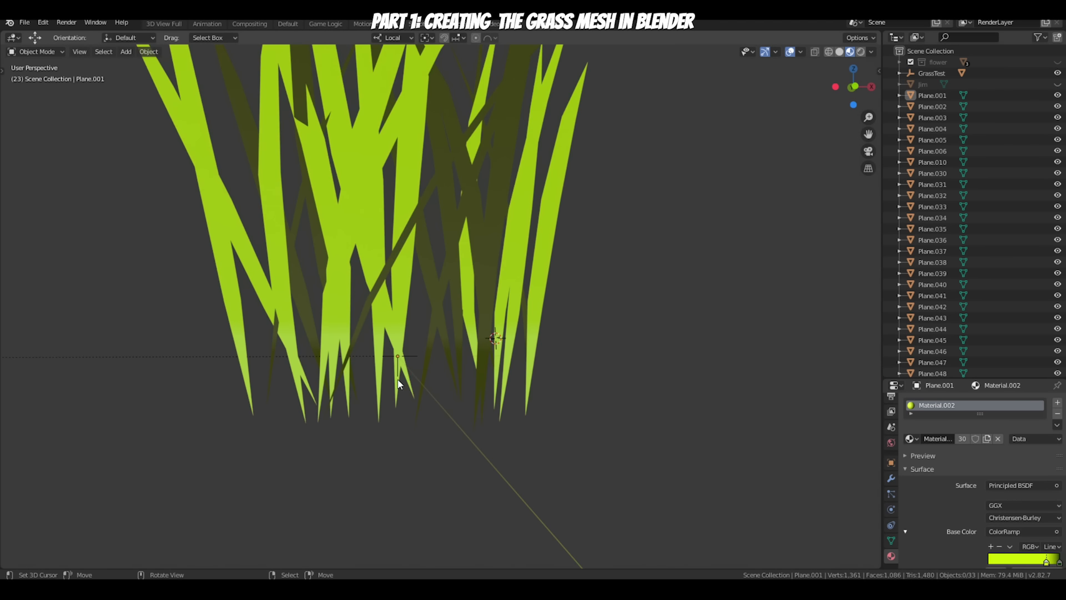
scroll(421, 384, "down", 3)
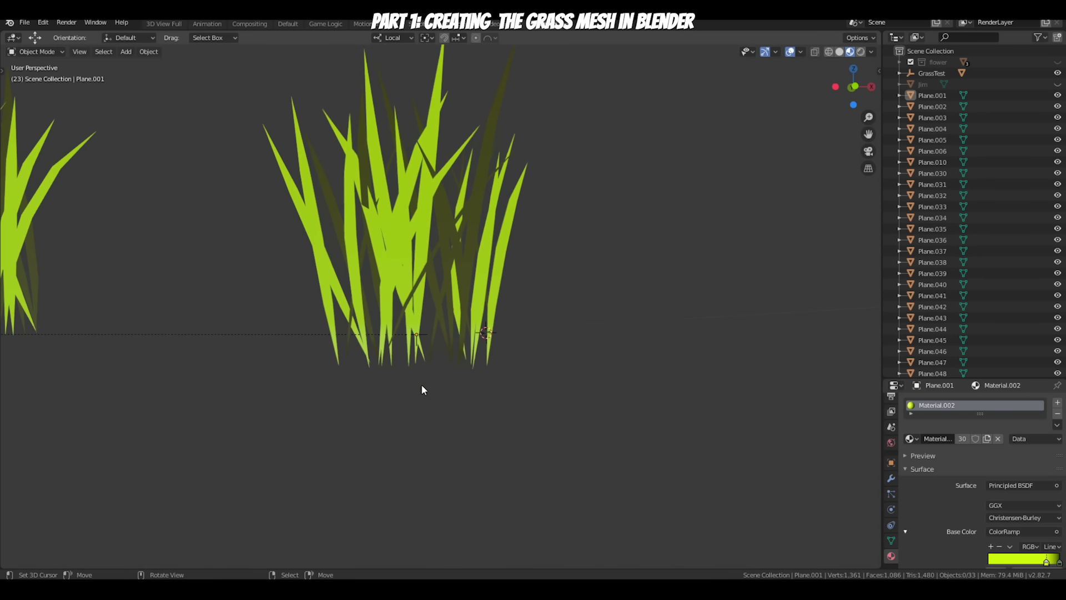
middle_click_drag(421, 383, 411, 280)
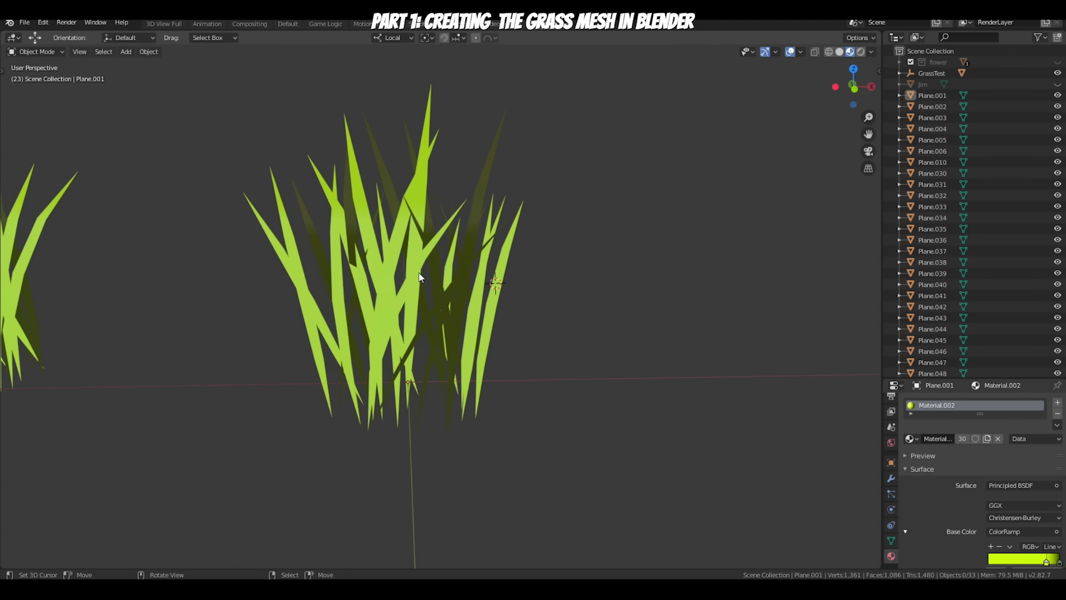
left_click(438, 301)
middle_click_drag(438, 301, 467, 291)
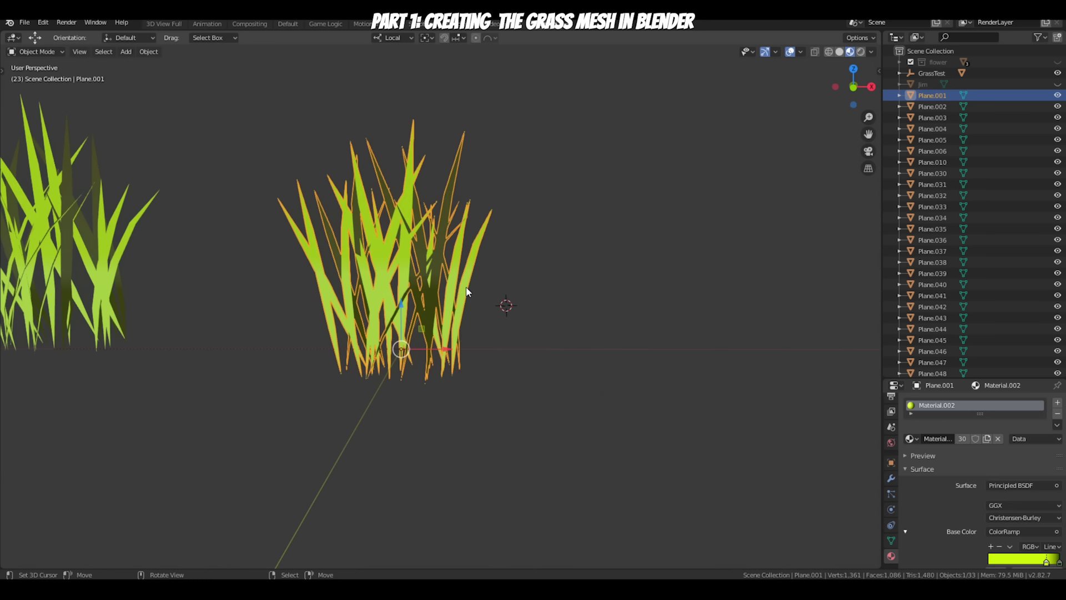
scroll(455, 287, "down", 3)
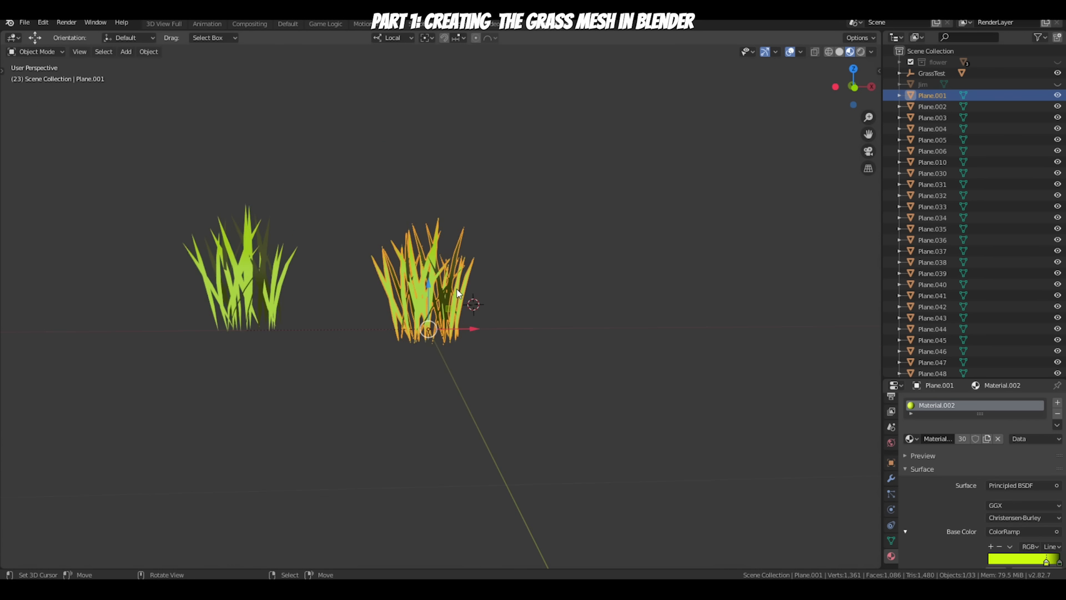
- Check the edited normals of Plane.001 in Edit Mode from another angle and return to Object Mode
key("Tab")
middle_click_drag(423, 282, 482, 296)
key("Tab")
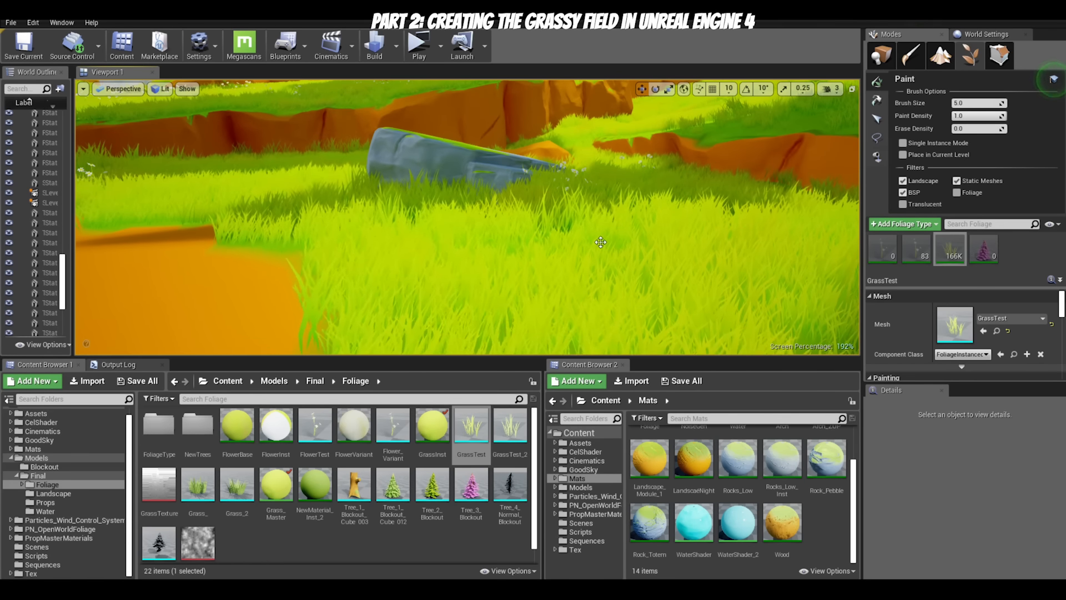
- Switch to Unreal Engine, open the GrassTest static mesh used by the grass foliage type, and view it from another angle
right_click_drag(599, 241, 621, 244)
right_click_drag(409, 243, 436, 243)
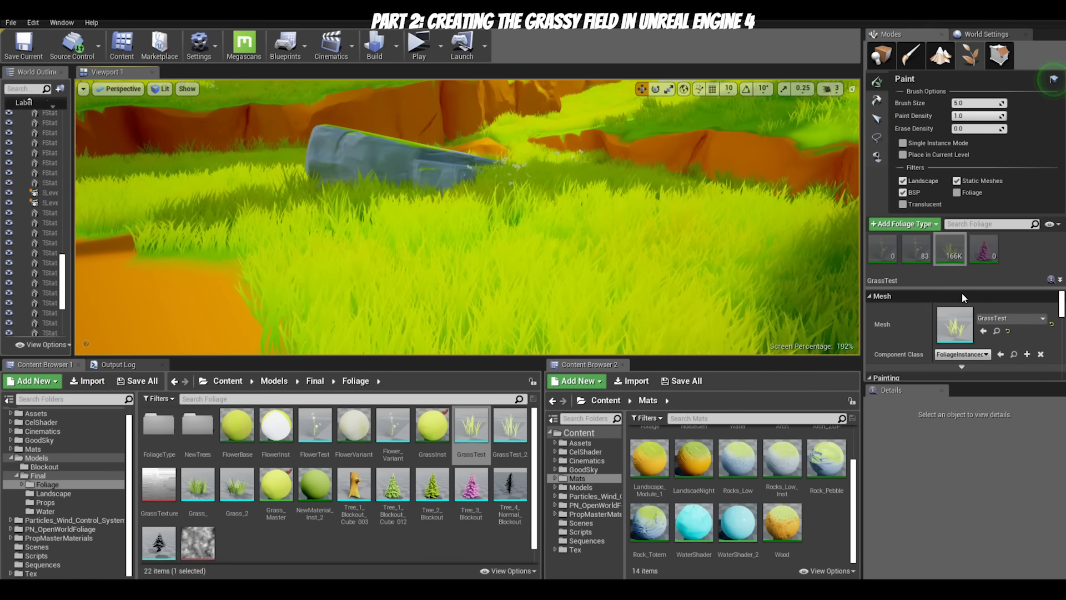
double_click(957, 338)
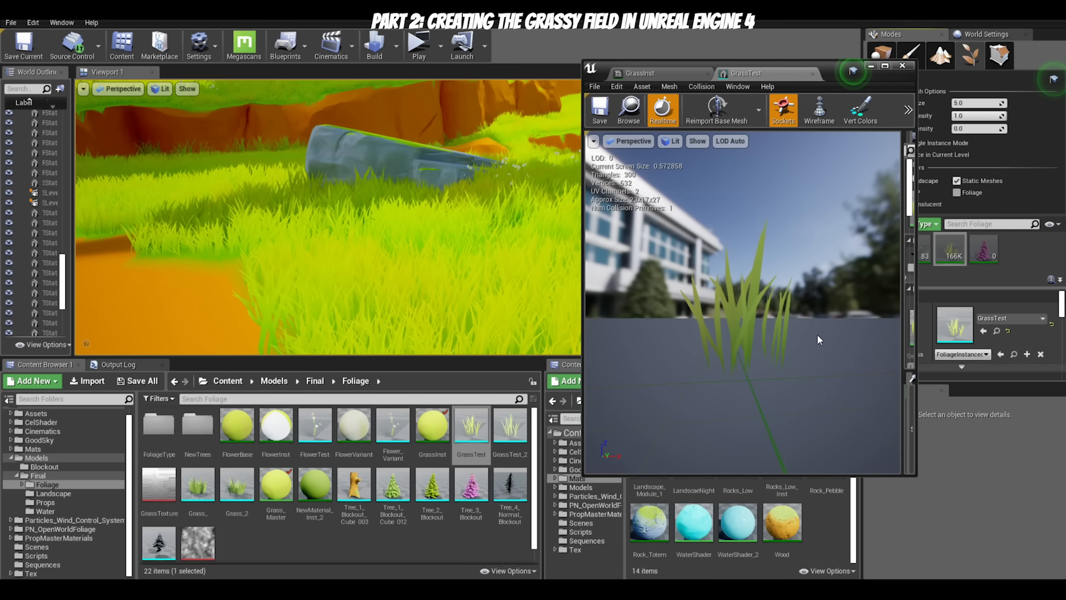
left_click_drag(816, 332, 765, 318)
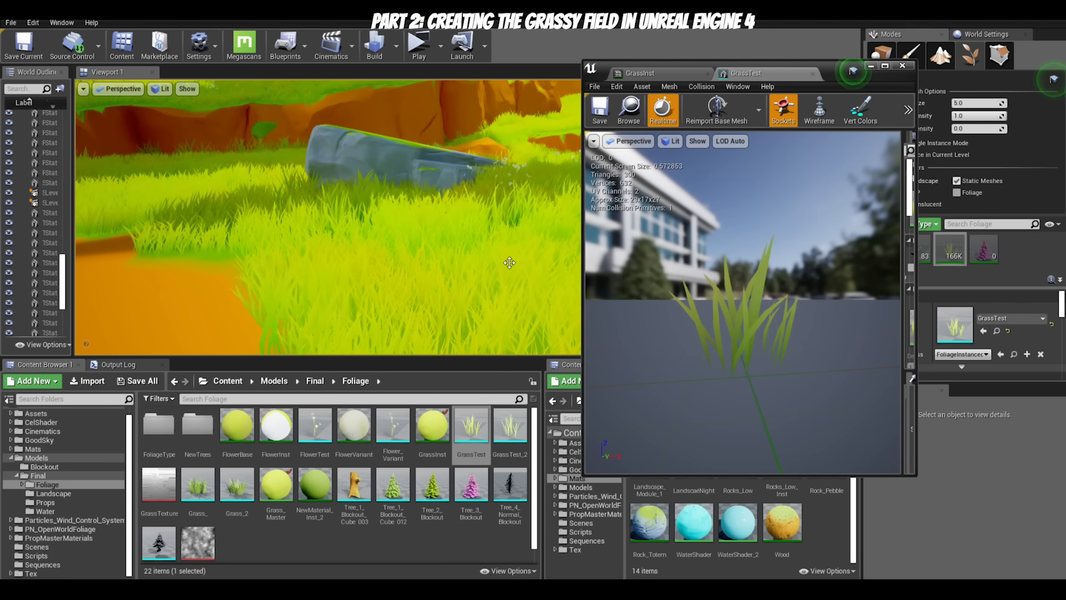
- Compare the grassy field around the fallen stone in the level with the single GrassTest clump in the mesh editor
right_click_drag(509, 262, 170, 114)
right_click_drag(361, 115, 408, 124)
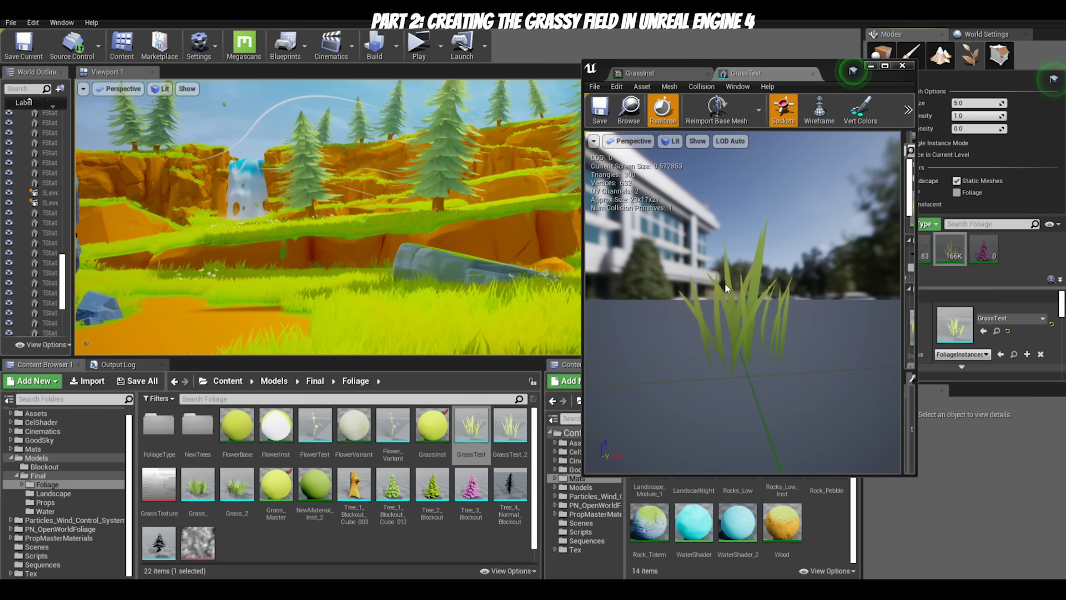
right_click_drag(517, 294, 470, 283)
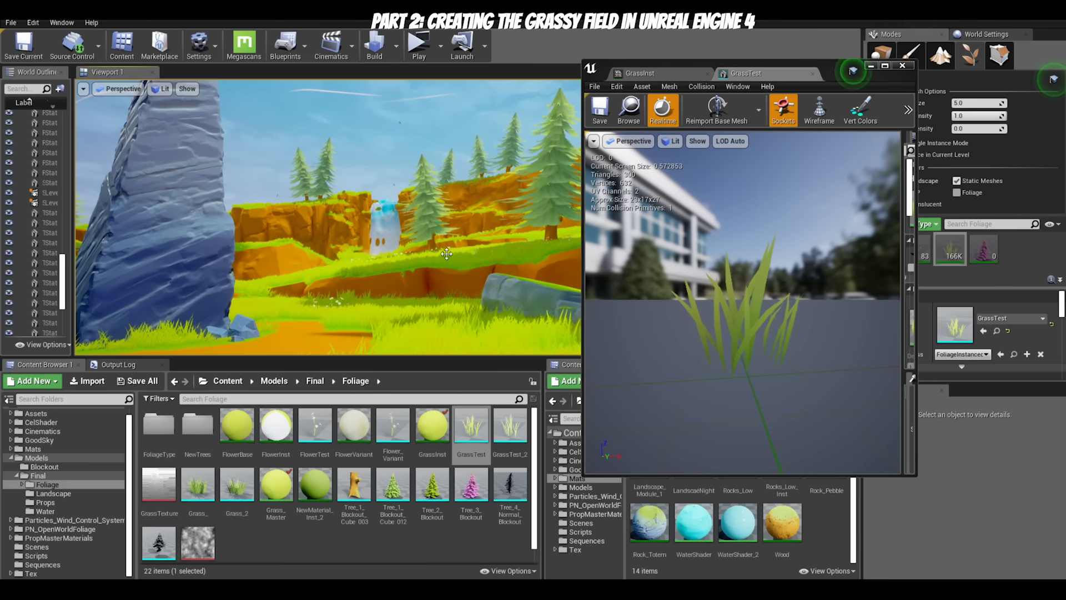
right_click_drag(393, 244, 425, 272)
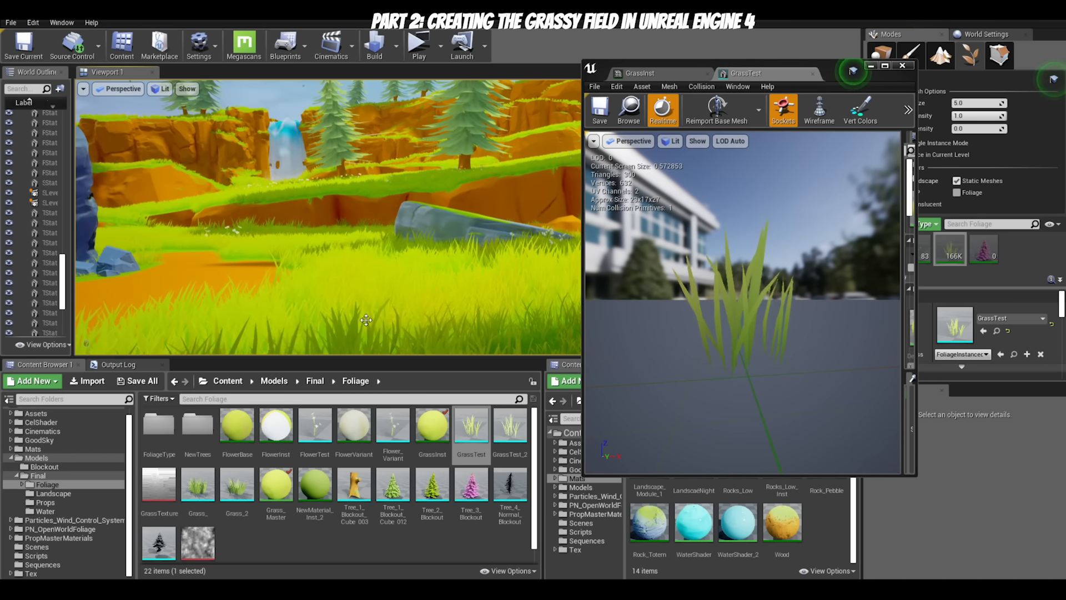
right_click_drag(348, 277, 395, 299)
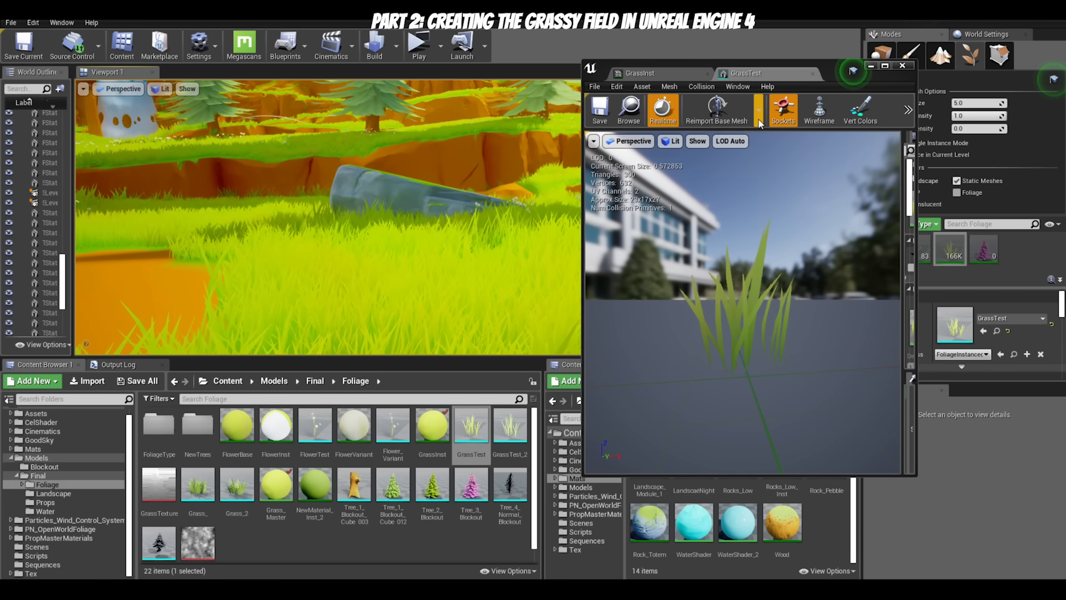
left_click_drag(701, 316, 728, 230)
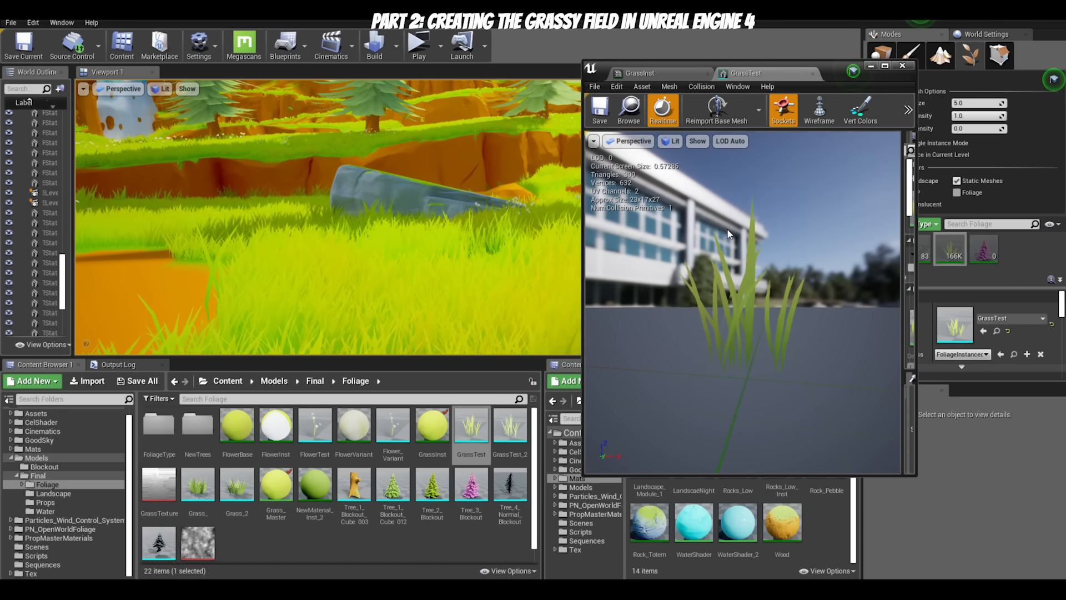
- Close the GrassTest mesh editor, open the parent material Grass_Master of GrassInst, and return to the GrassInst parameters
left_click(812, 73)
left_click_drag(802, 70, 885, 62)
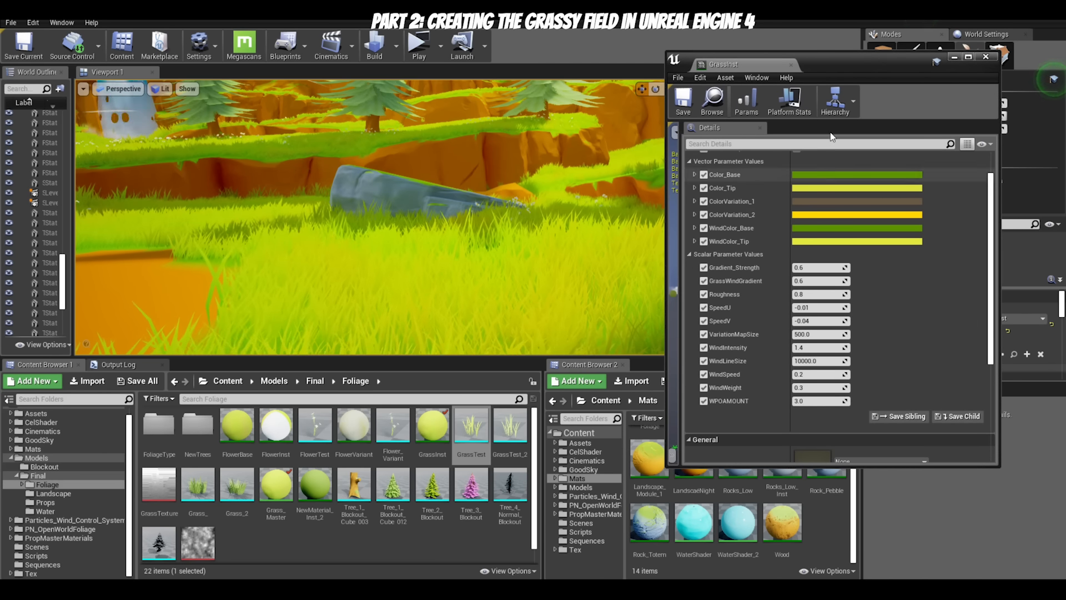
scroll(800, 333, "down", 3)
double_click(810, 442)
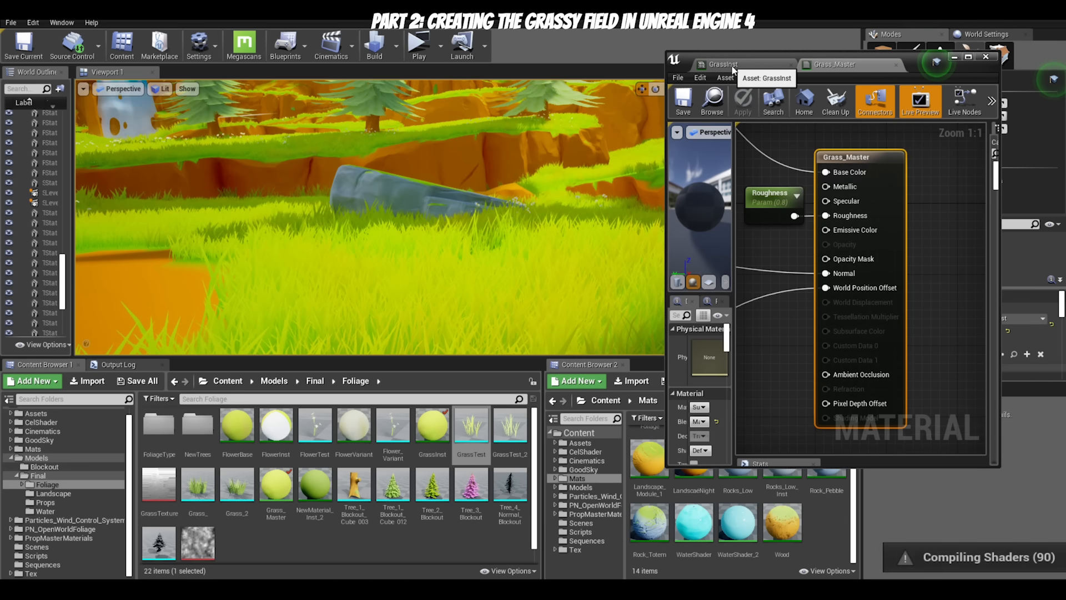
left_click(733, 65)
scroll(833, 261, "up", 4)
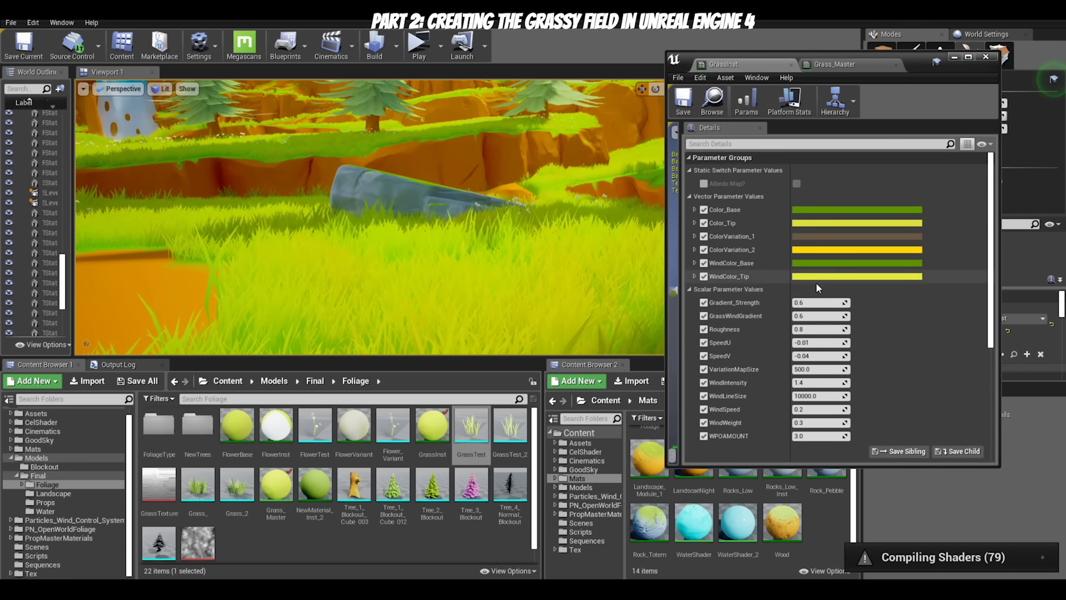
- Examine from several angles how the bases of the grass blades blend into the landscape along the orange path
right_click_drag(549, 288, 472, 286)
key("a")
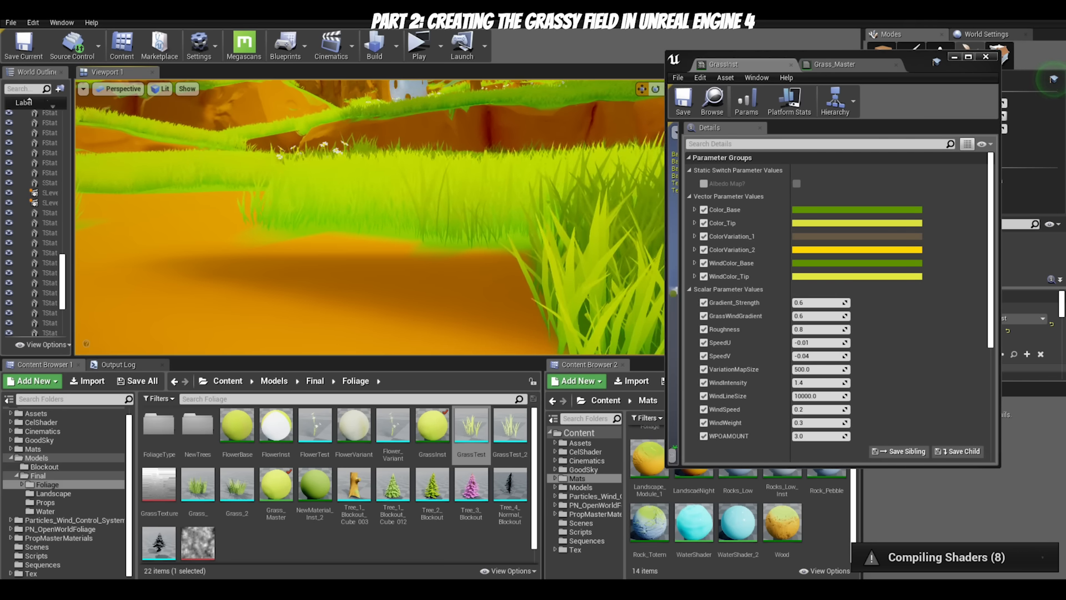
right_click_drag(370, 217, 466, 239)
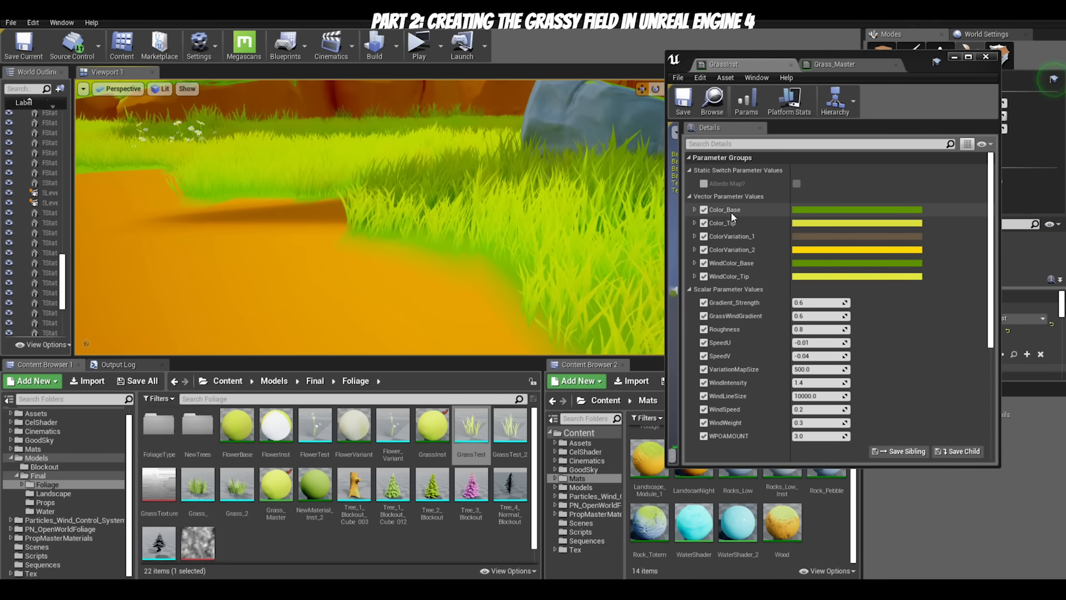
right_click_drag(400, 216, 334, 219)
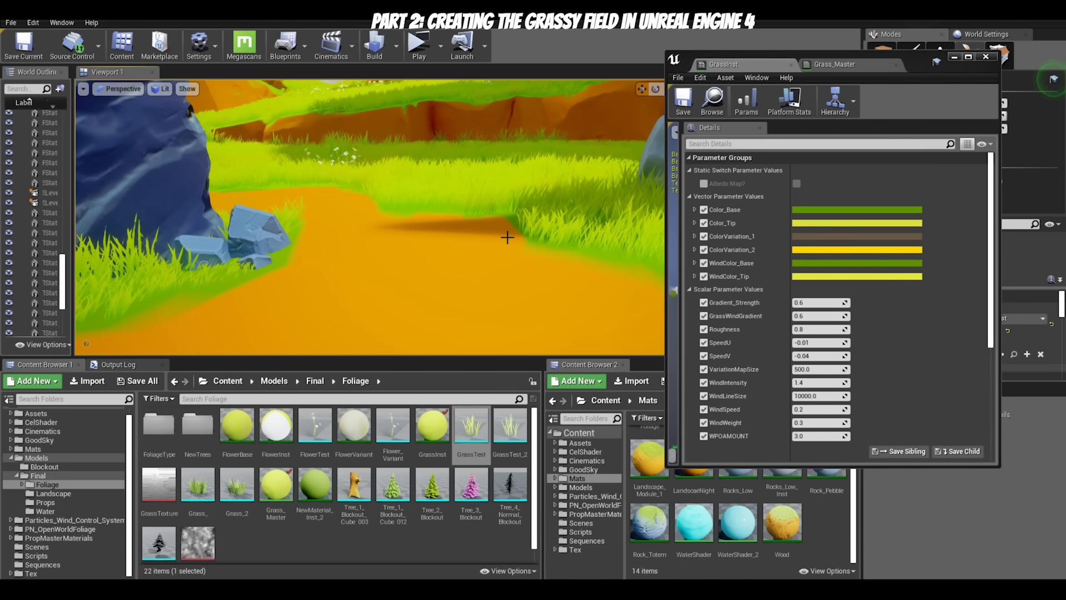
right_click_drag(567, 188, 613, 198)
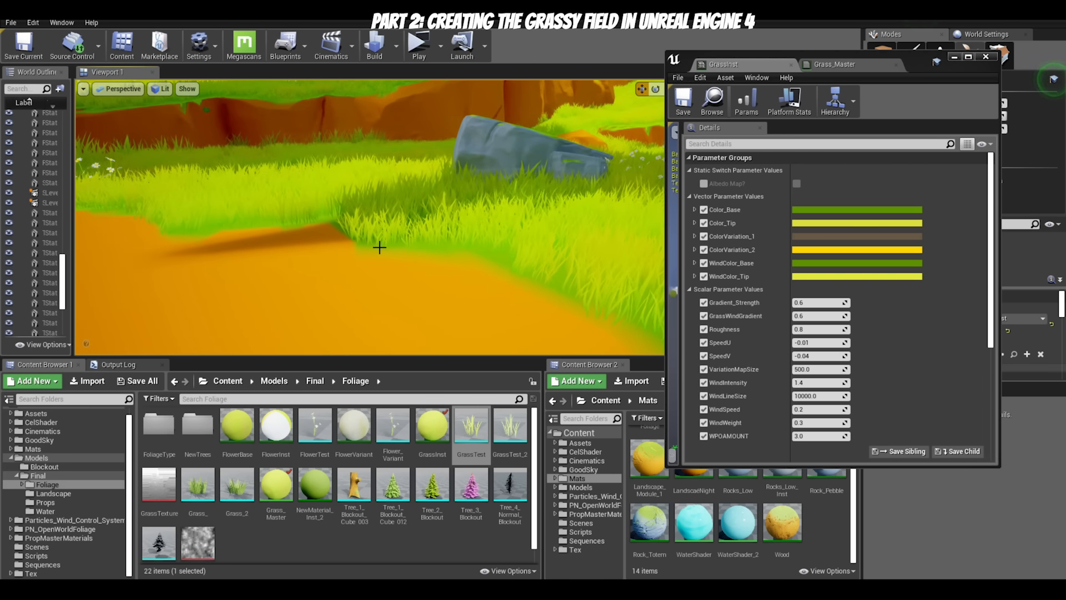
right_click_drag(510, 201, 393, 210)
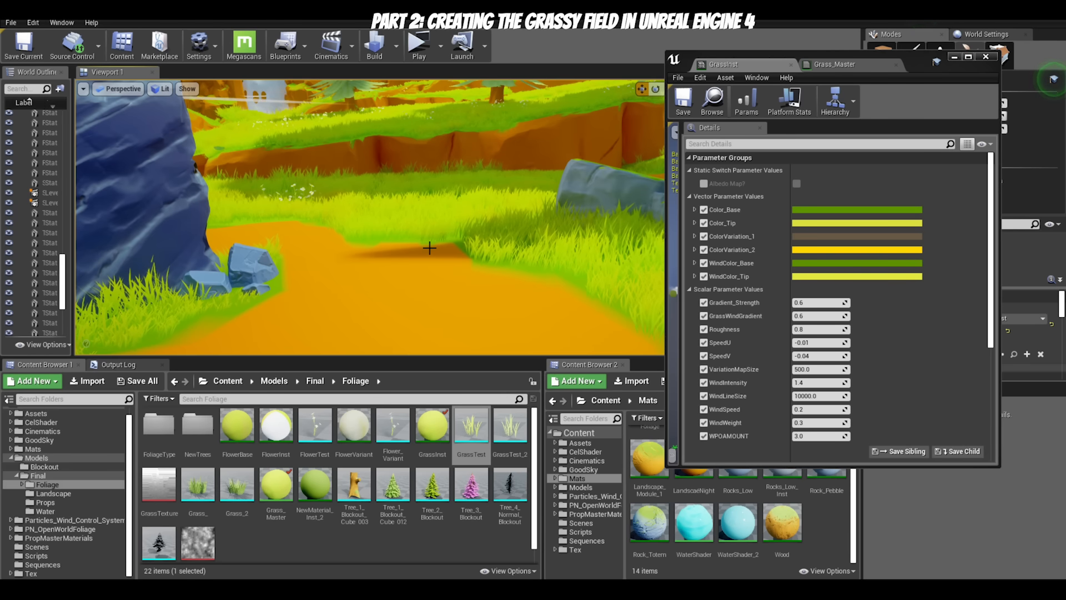
right_click_drag(441, 240, 483, 241)
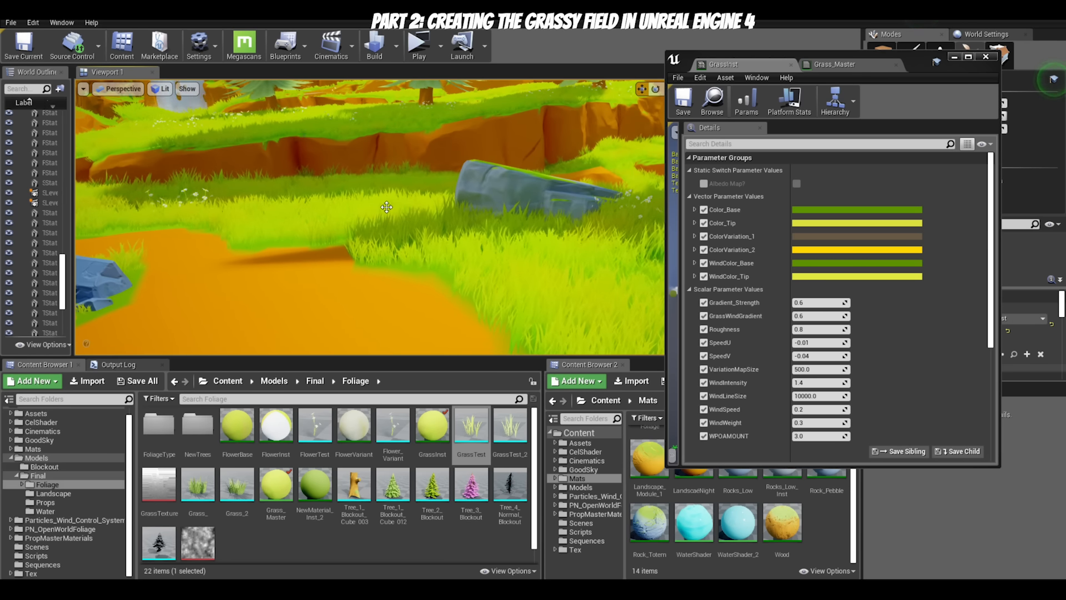
right_click_drag(393, 211, 399, 191)
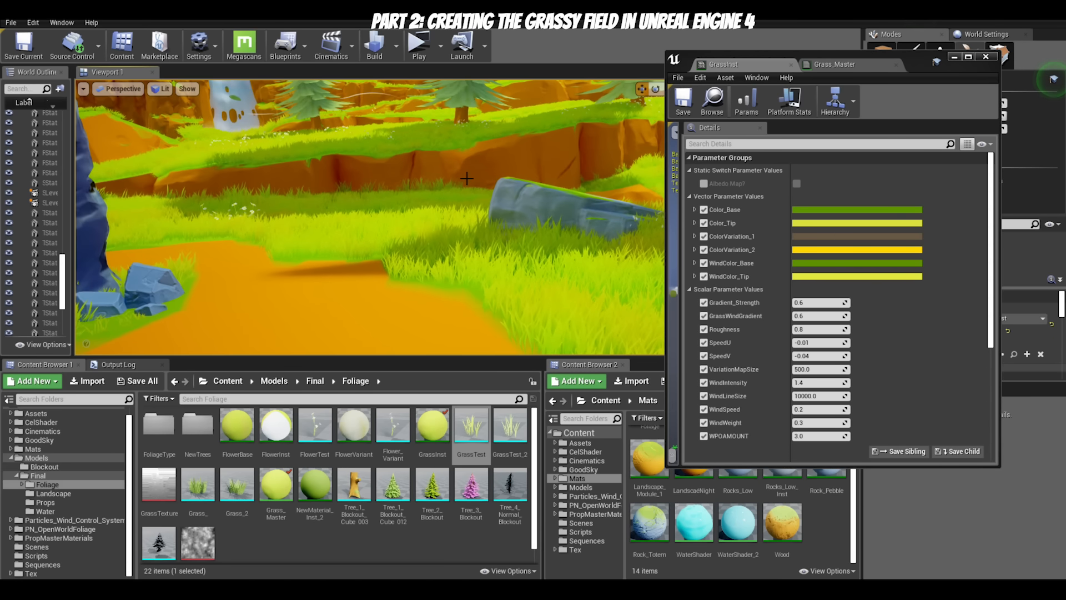
- Examine the colour variation and wind bands across the grass field between the path and the fallen stone
right_click_drag(419, 225, 453, 140)
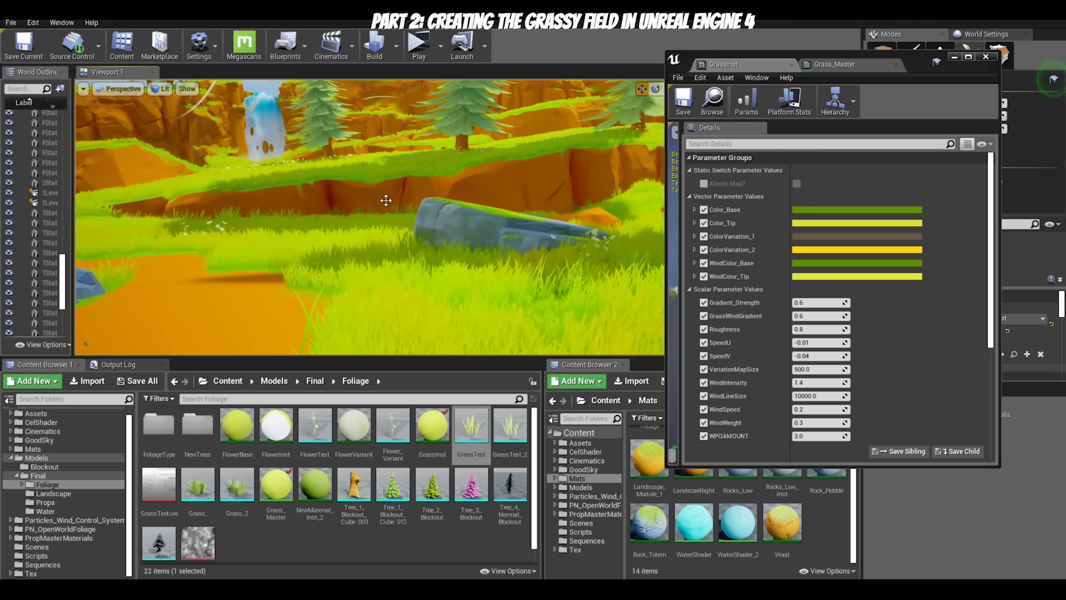
right_click_drag(447, 254, 453, 211)
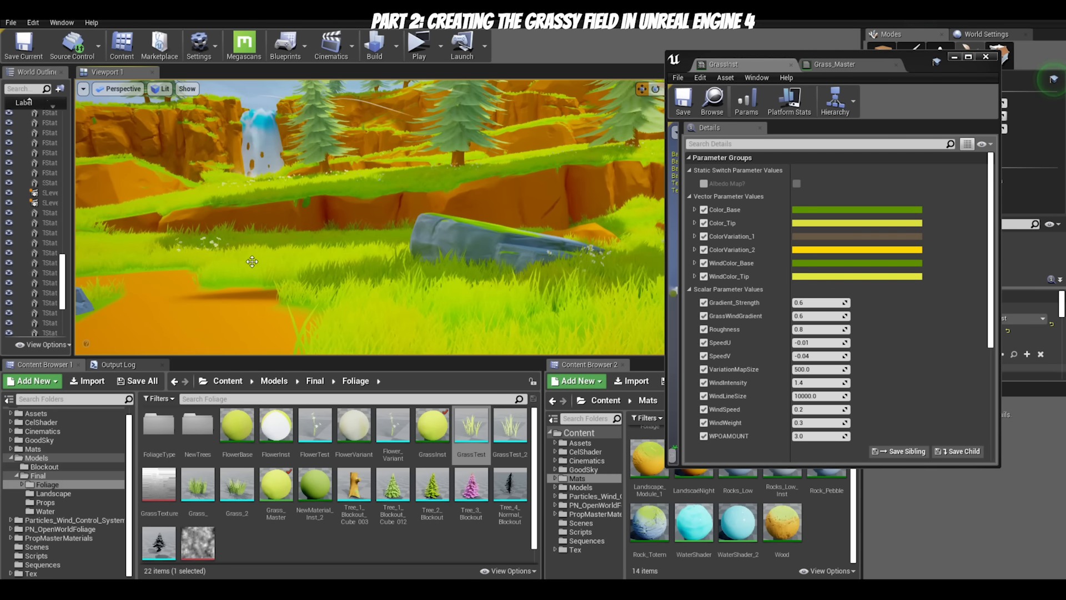
right_click_drag(391, 239, 393, 252)
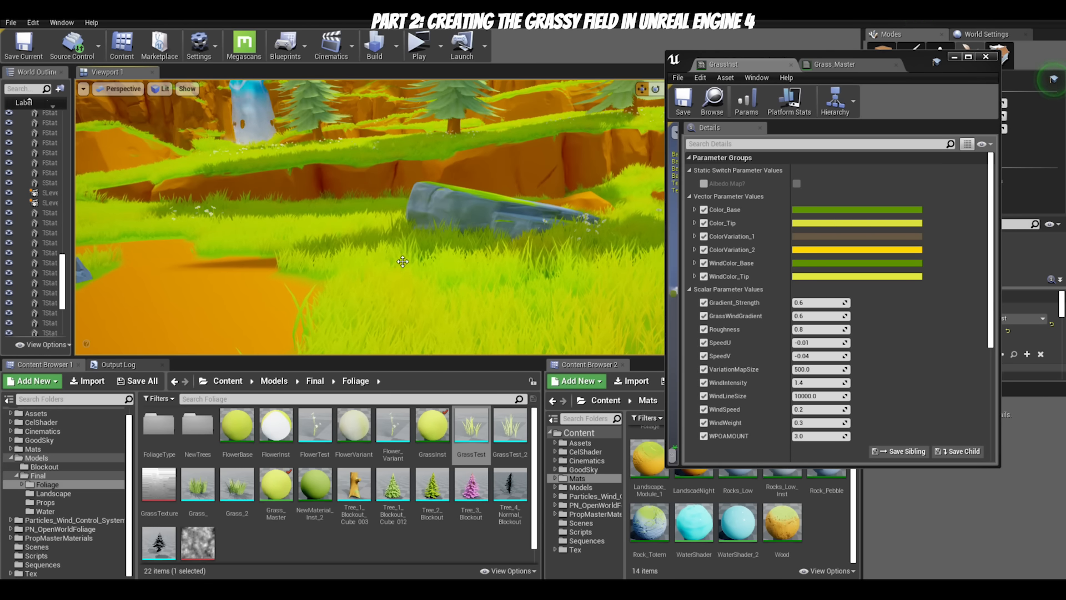
right_click_drag(403, 261, 391, 261)
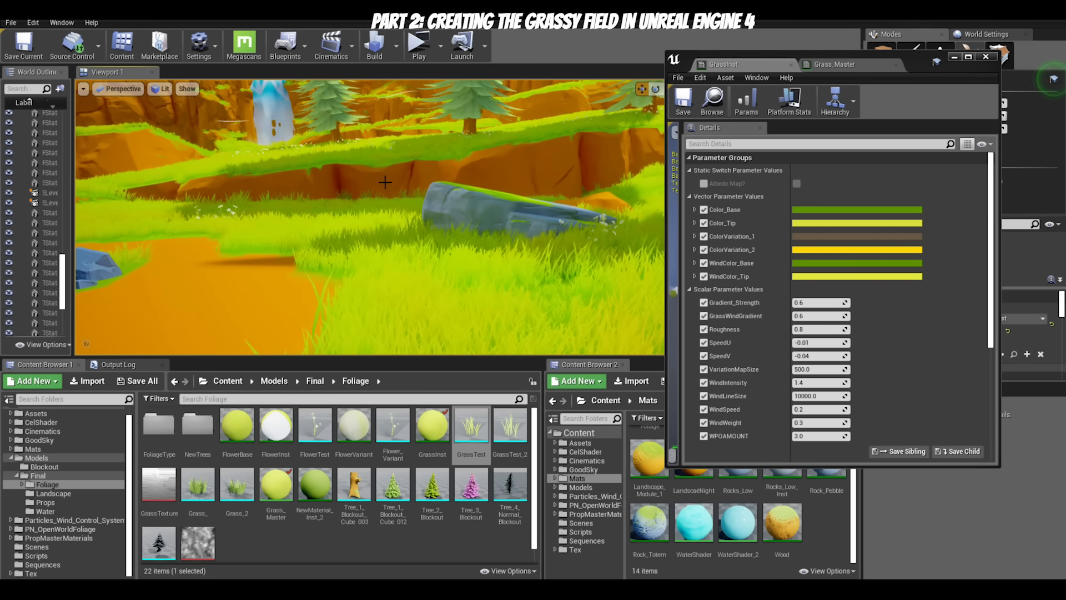
right_click_drag(283, 271, 272, 278)
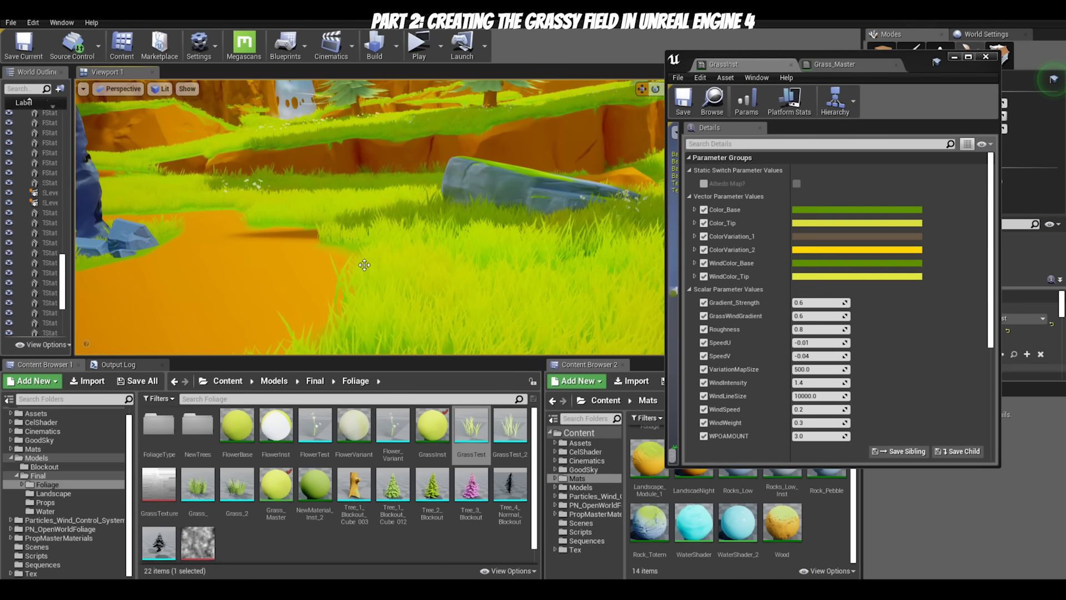
right_click_drag(364, 265, 375, 279)
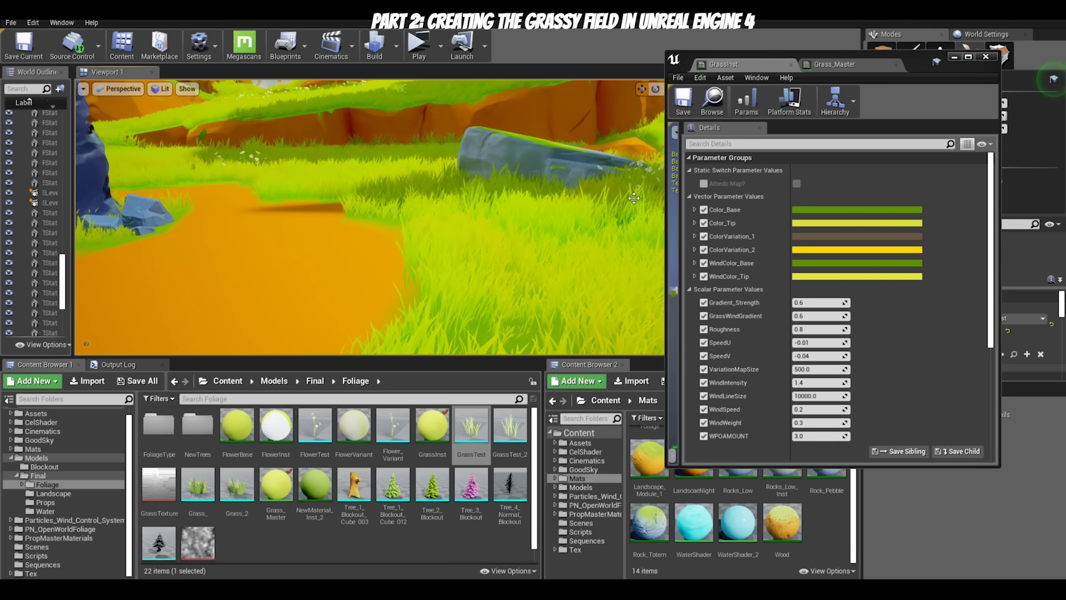
right_click_drag(459, 223, 476, 218)
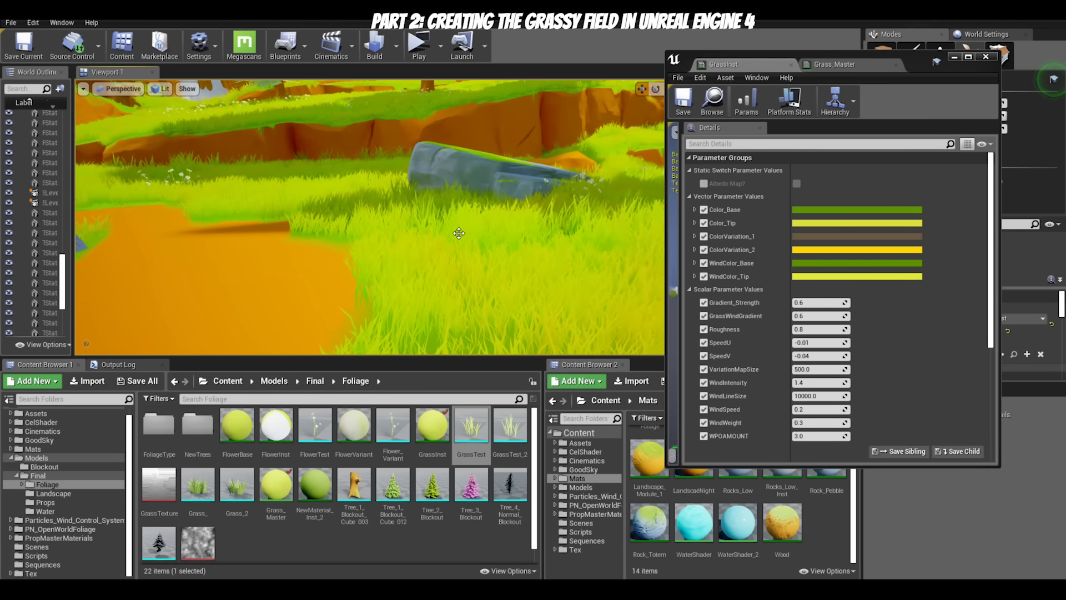
- Inspect the base-to-tip colour gradient of the grass close up, both beside the path and near the fallen stone
key("w")
right_click_drag(477, 255, 476, 255)
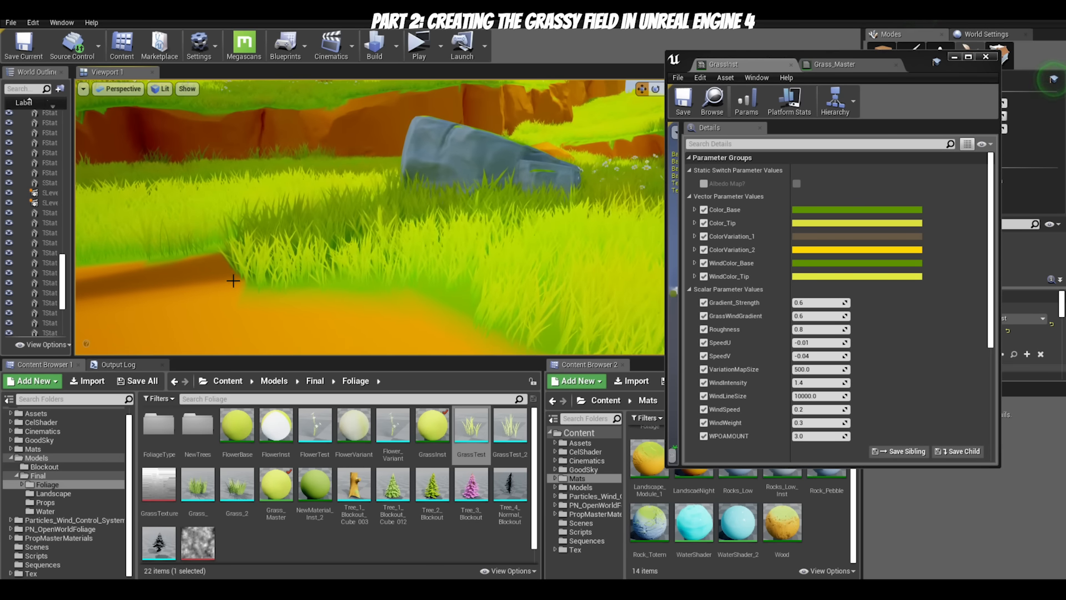
right_click_drag(531, 201, 547, 200)
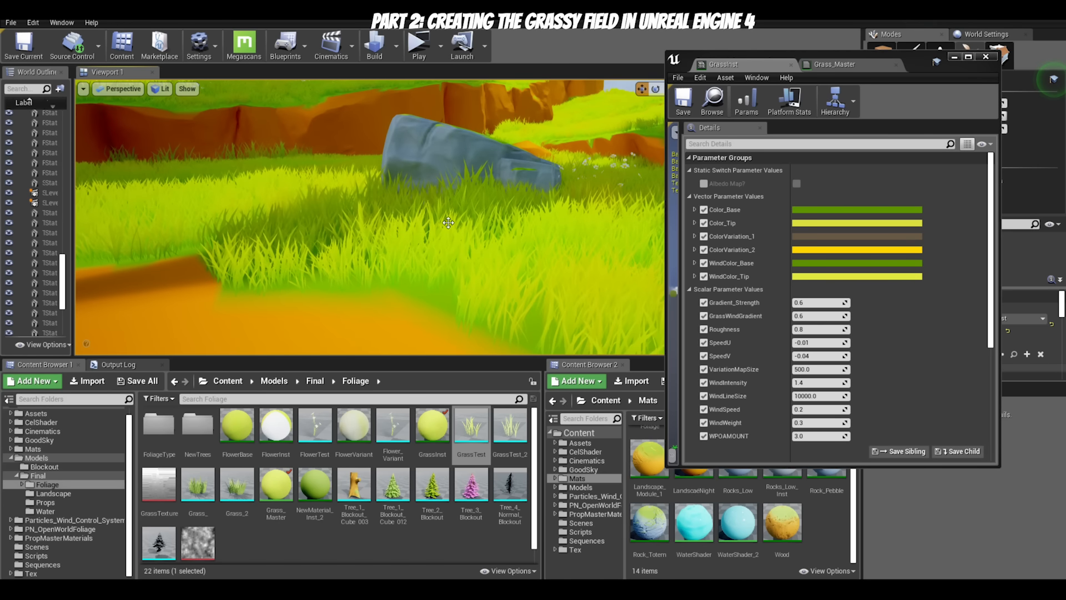
right_click_drag(469, 235, 410, 226)
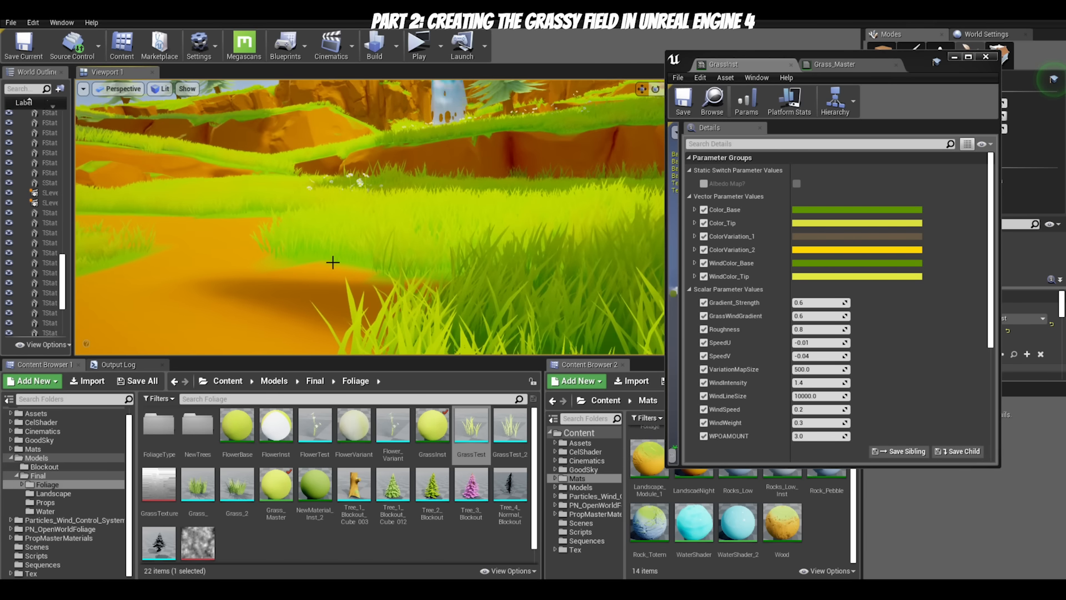
right_click_drag(331, 246, 438, 286)
right_click_drag(355, 223, 311, 142)
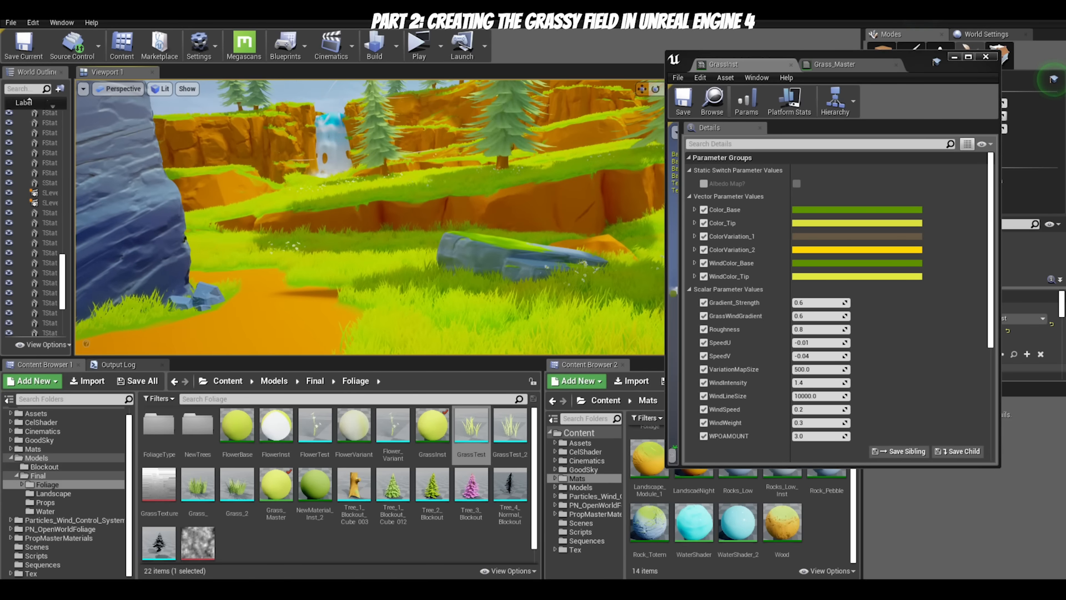
mouse_move(603, 217)
right_mouse_down()
mouse_move(633, 242)
mouse_move(602, 218)
right_mouse_up()
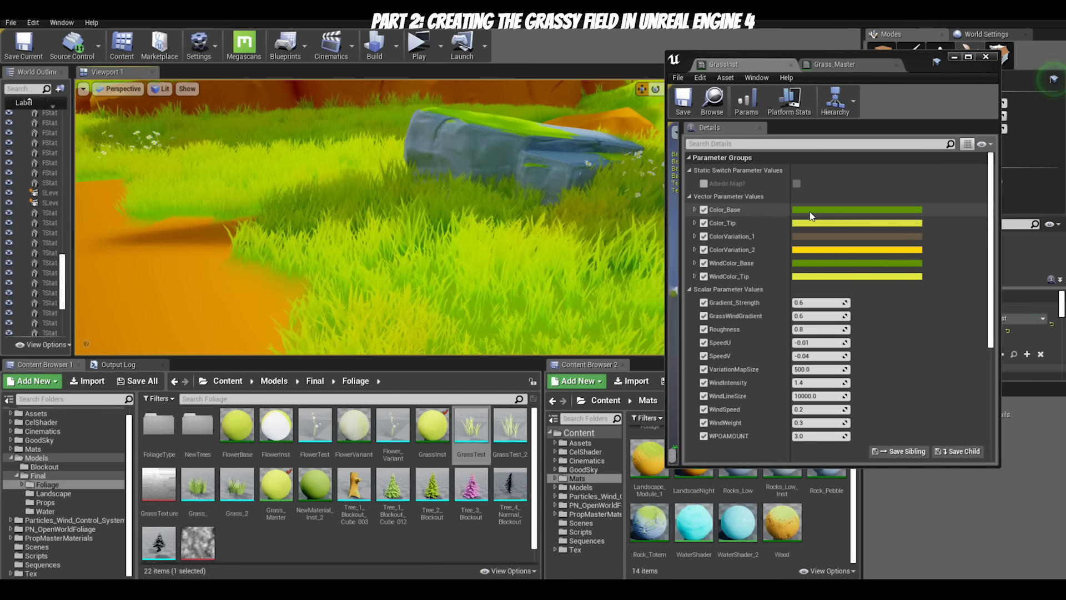
- Try purple (hex sRGB 930095FF) and a light brown as the Color_Base of GrassInst, checking the grass in the level
left_click(811, 212)
left_click_drag(885, 284, 905, 257)
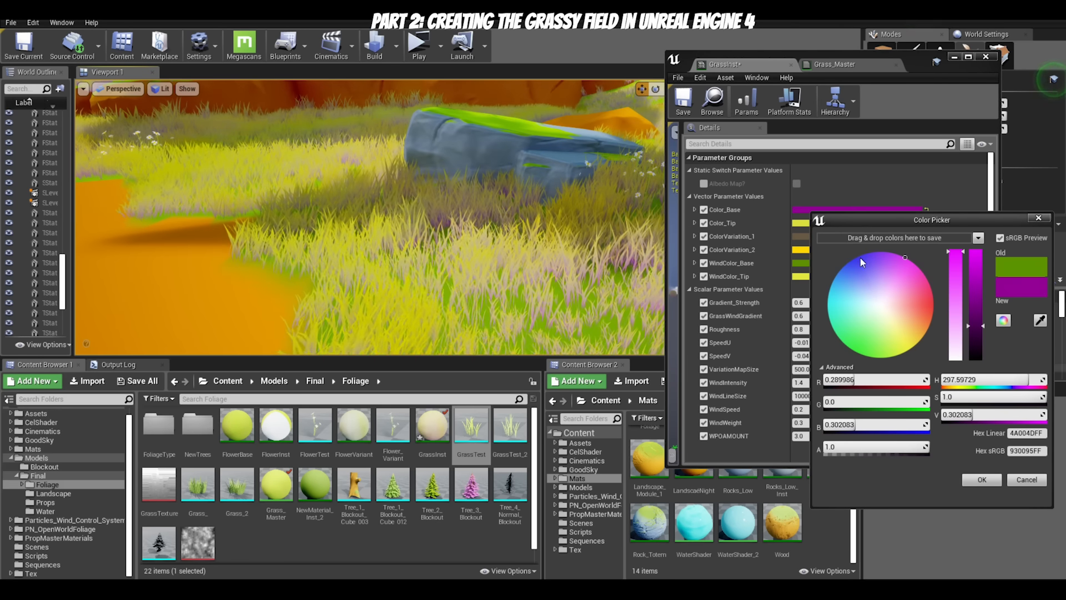
right_click_drag(622, 222, 544, 234)
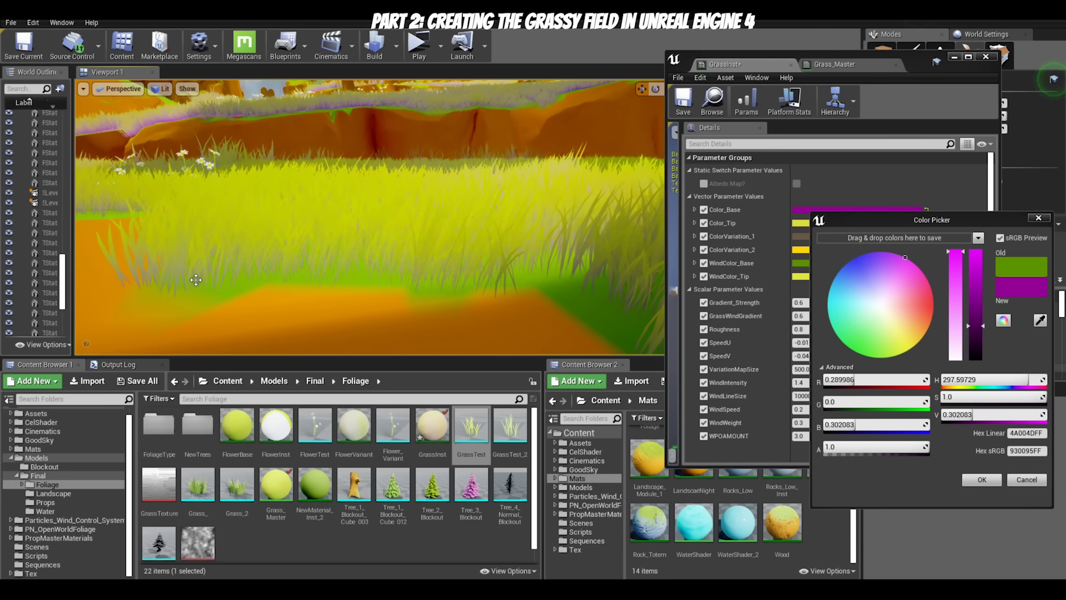
left_click_drag(891, 281, 906, 320)
left_click(1039, 218)
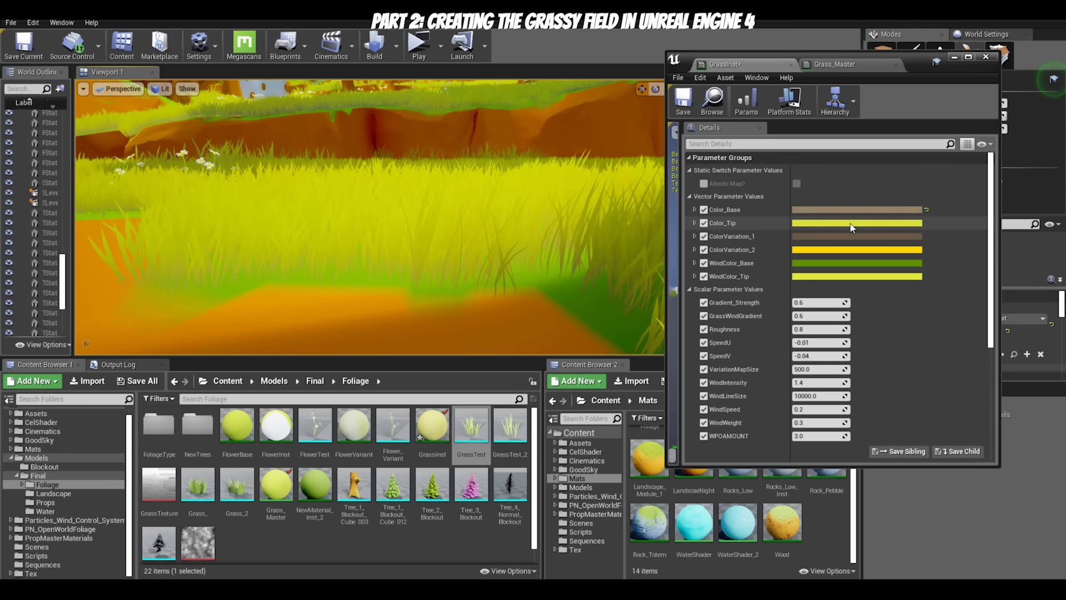
- Undo the Color_Base changes in GrassInst
key("ctrl+z")
key("ctrl+z")
key("ctrl+z")
key("ctrl+z")
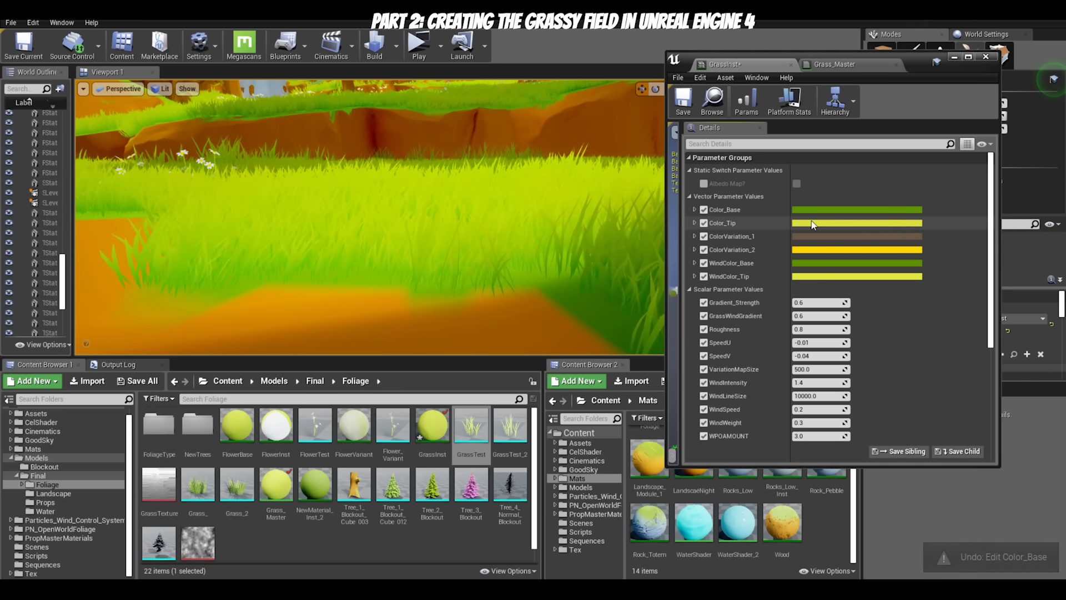
- Try blue (hex sRGB 00A4E0FF) as the Color_Tip of GrassInst, then discard the colour
left_click(847, 225)
left_click_drag(894, 291, 862, 298)
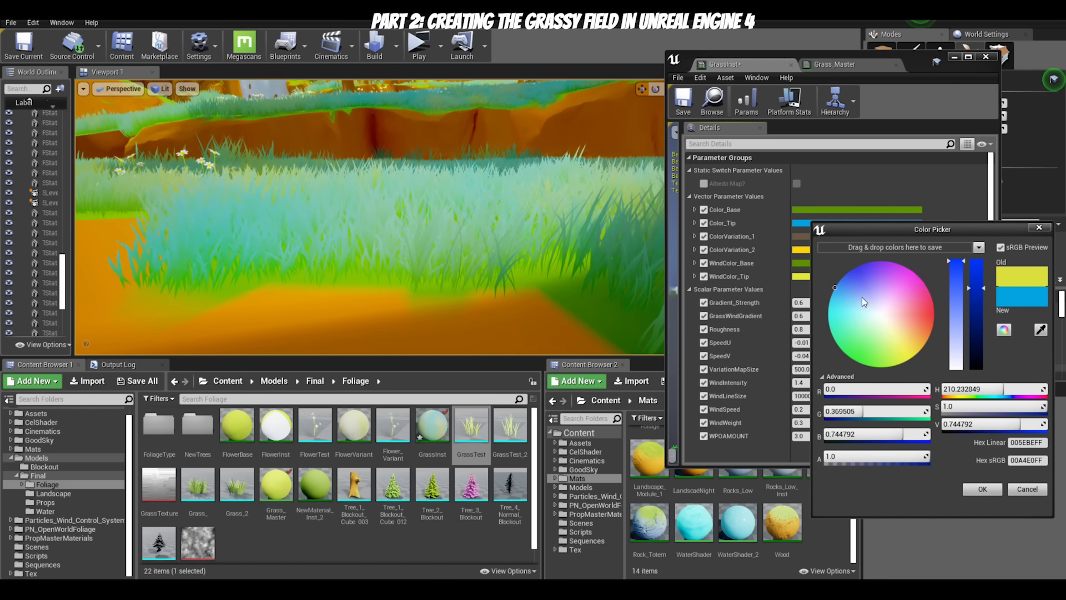
left_click(1040, 493)
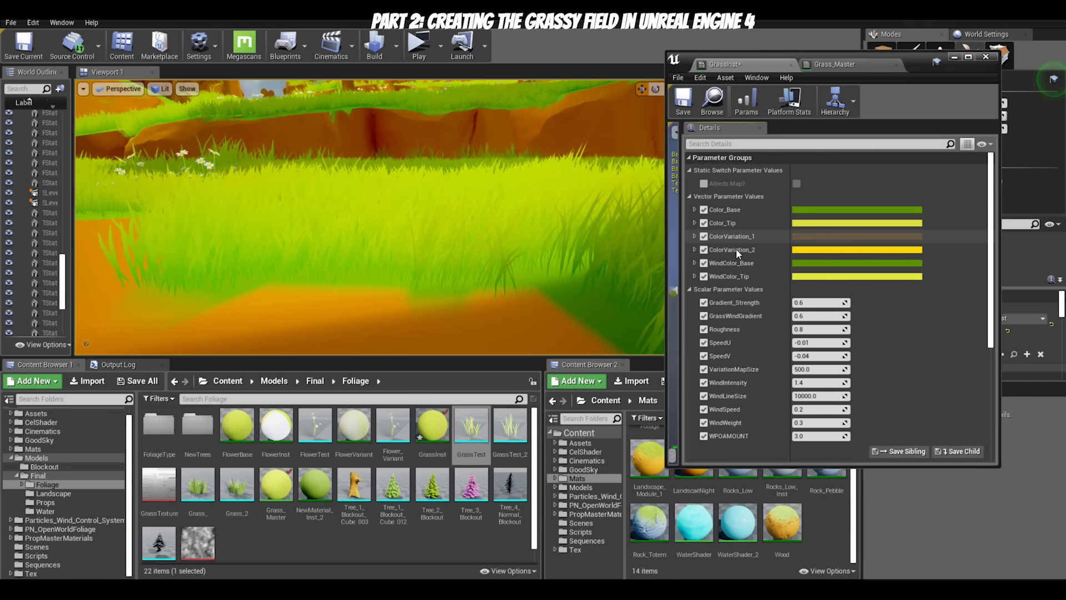
- Try orange (hex sRGB FF7D00FF) as ColorVariation_1 of GrassInst and inspect the grass around the path and fallen stone
right_click_drag(369, 217, 442, 225)
left_click(820, 237)
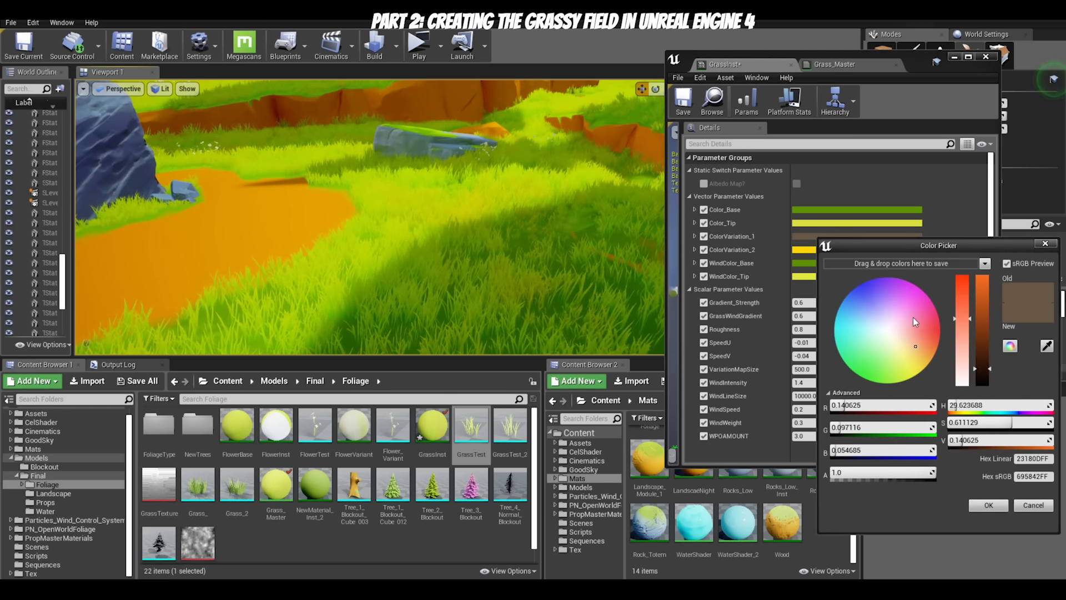
left_click_drag(910, 308, 965, 272)
left_click_drag(982, 362, 986, 263)
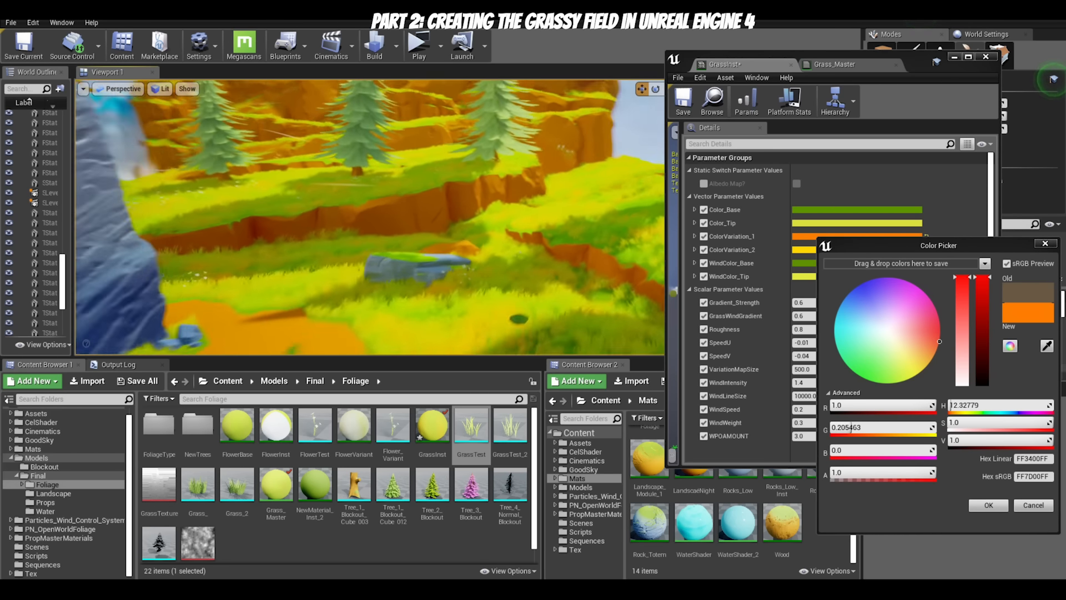
right_click_drag(461, 235, 448, 188)
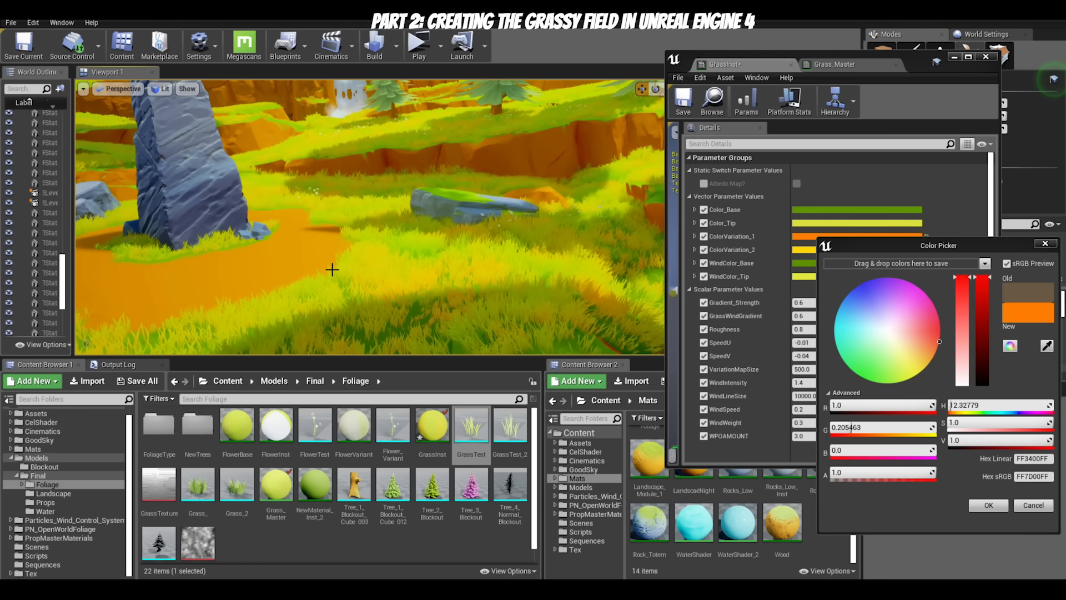
right_click_drag(380, 218, 383, 198)
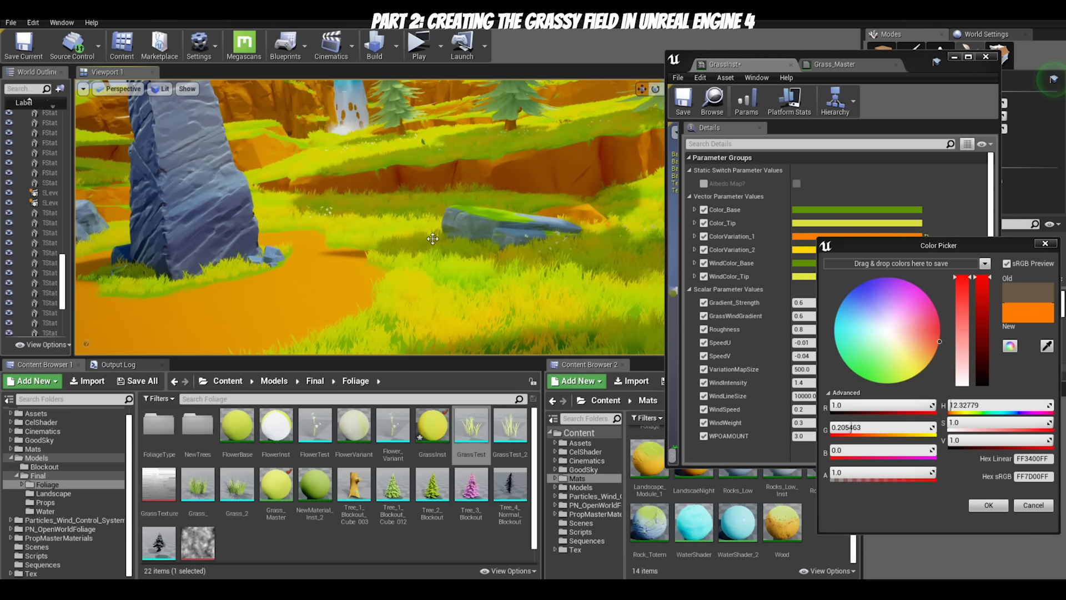
right_click_drag(432, 239, 483, 255)
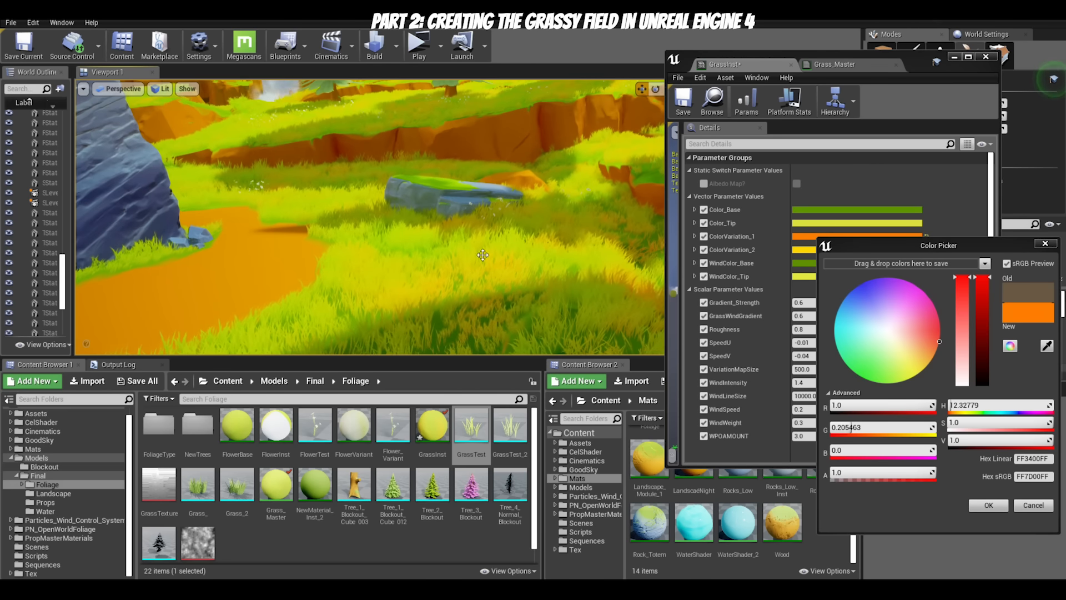
left_click_drag(1023, 242, 942, 239)
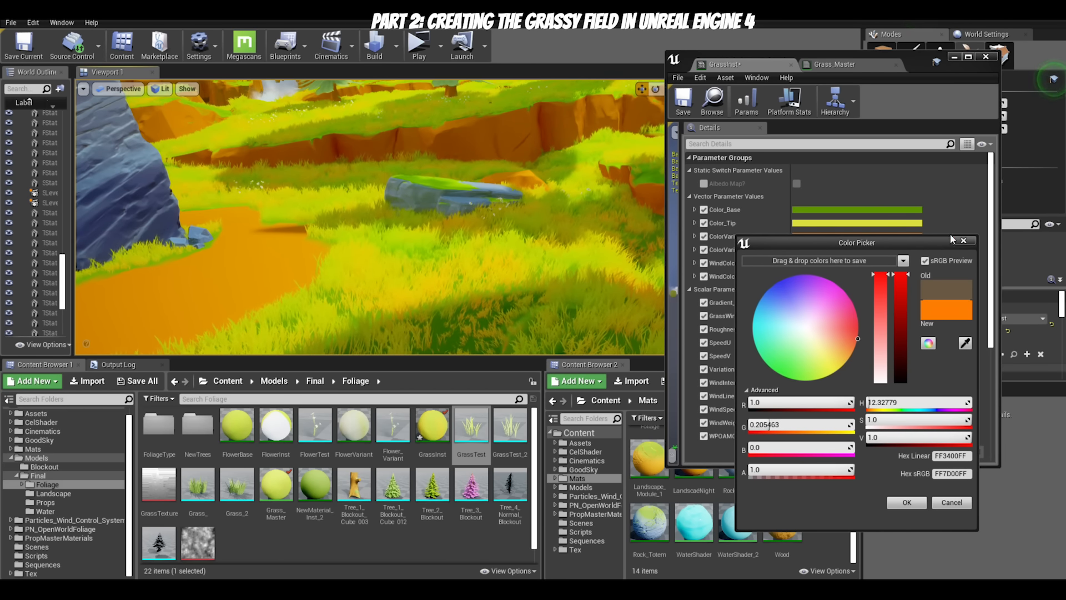
left_click(964, 241)
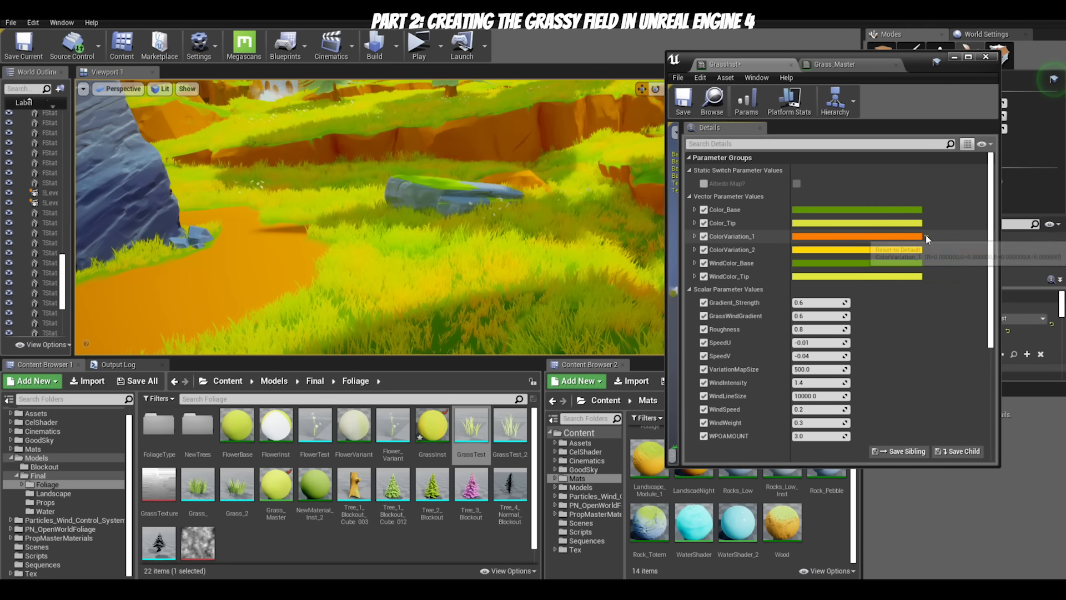
- Set ColorVariation_2 of GrassInst to pink (hex sRGB FF34E5FF) and check it across the field
left_click(833, 249)
left_click_drag(906, 323, 920, 307)
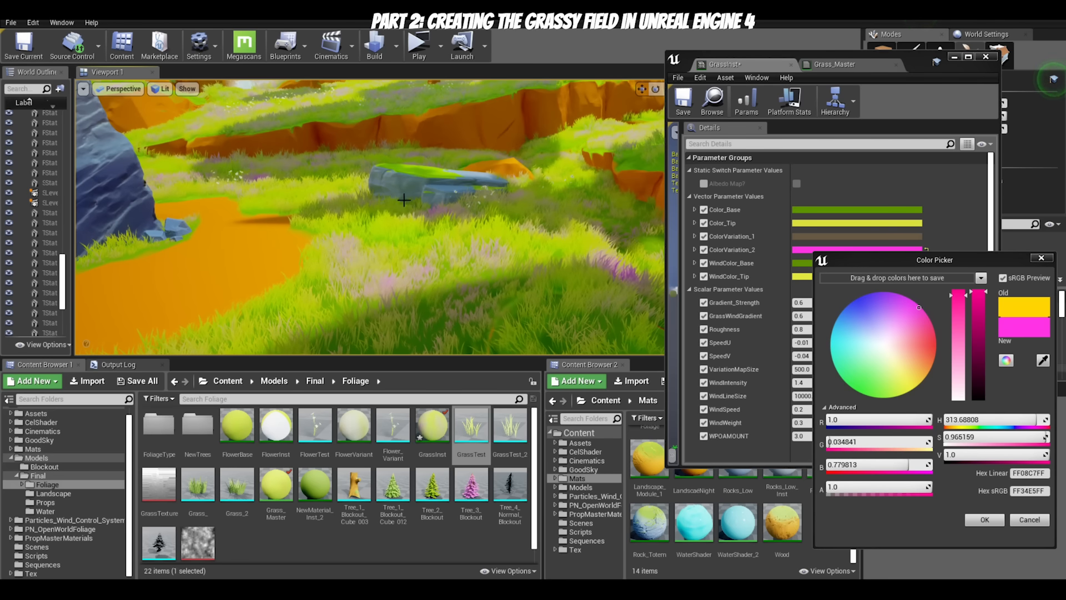
right_click_drag(431, 207, 431, 161)
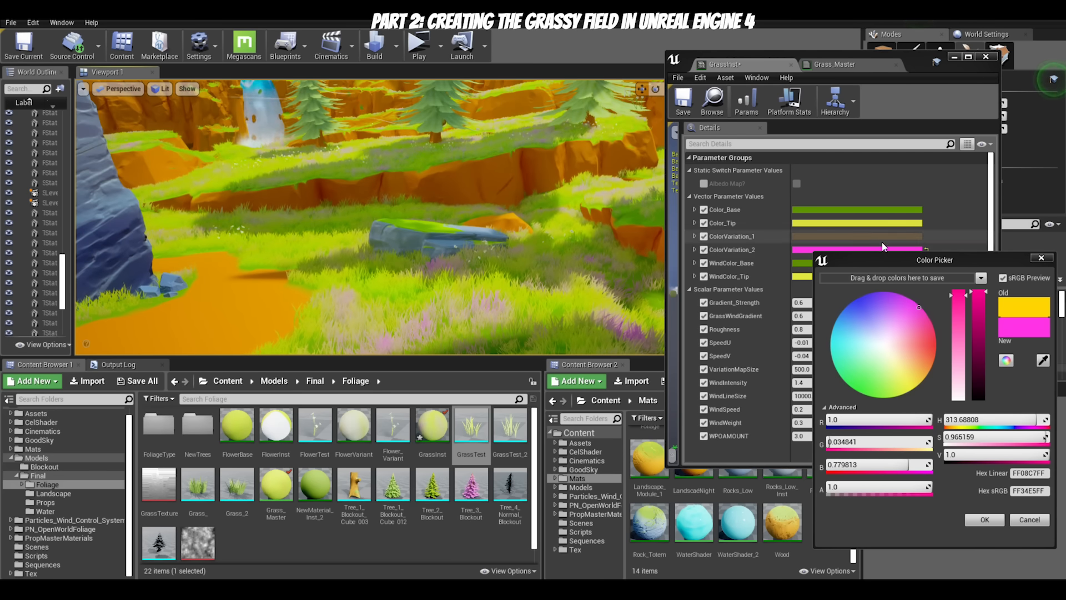
left_click(984, 519)
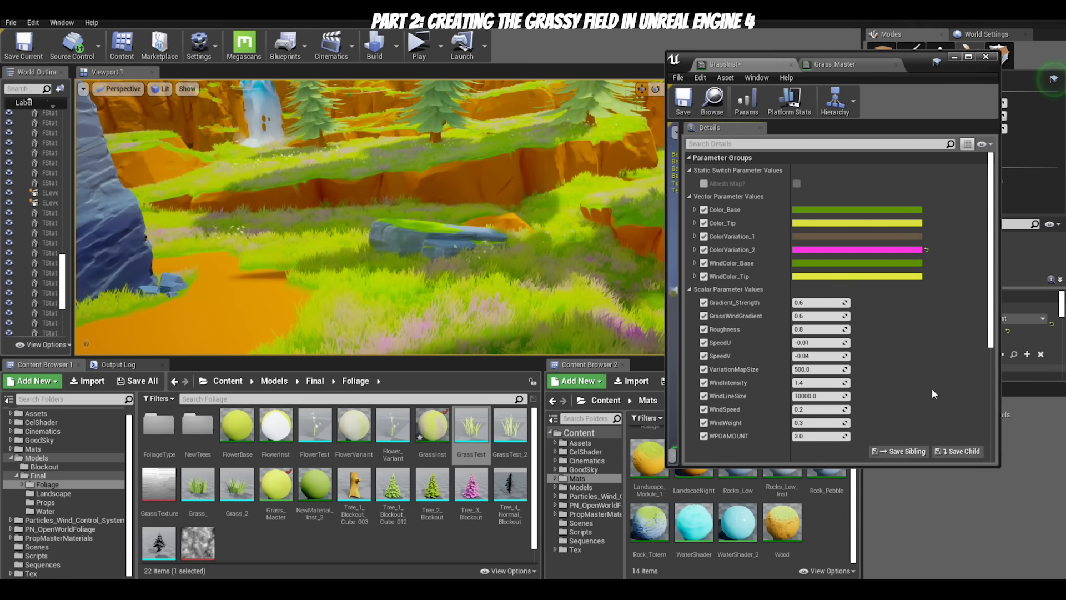
- Set ColorVariation_1 of GrassInst to red (hex sRGB FF2900FF) and look over the field from the rock to the waterfall
left_click(854, 236)
left_click_drag(777, 301, 776, 272)
left_click_drag(711, 335, 737, 331)
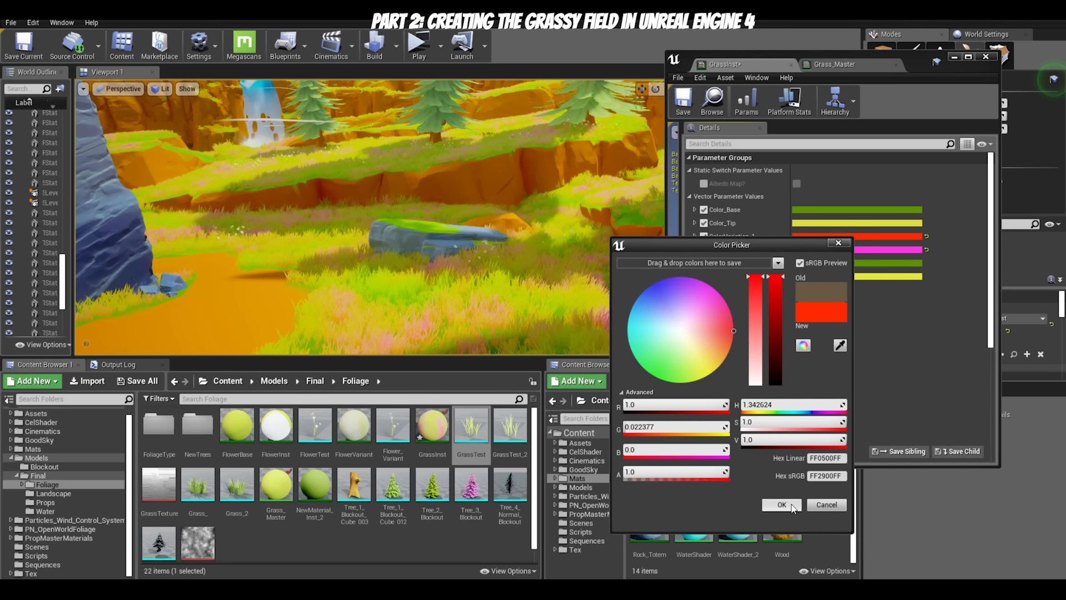
left_click(781, 505)
right_click_drag(426, 284, 417, 243)
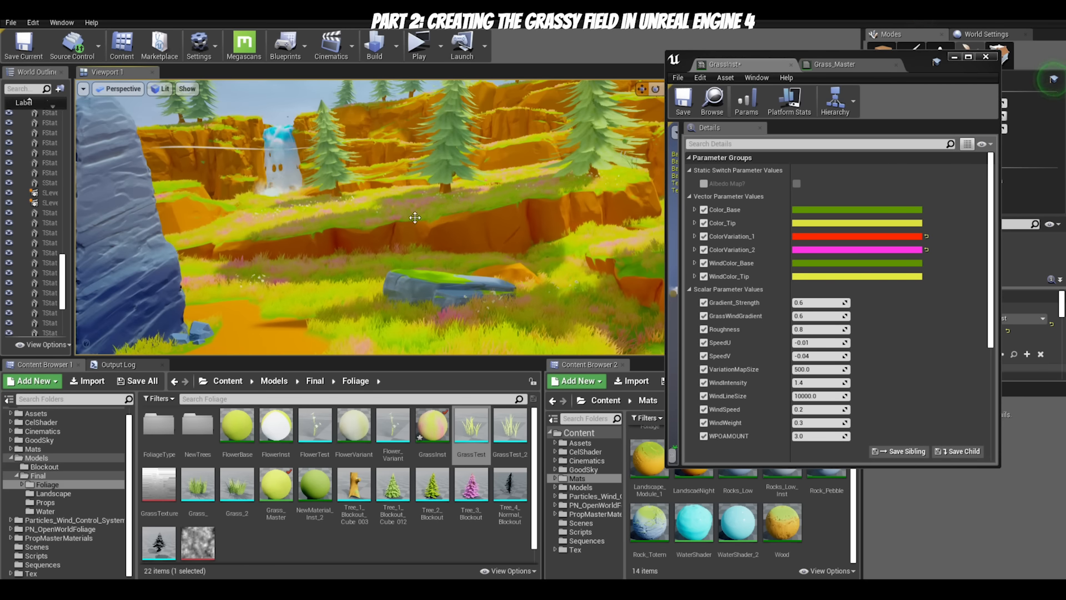
right_click_drag(401, 144, 397, 183)
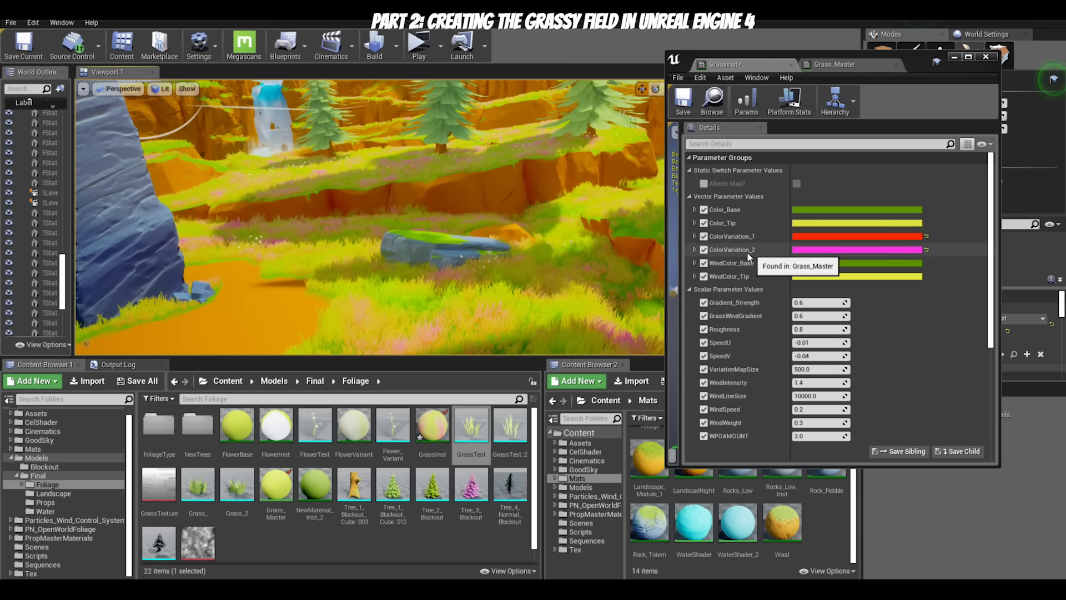
- Reset ColorVariation_1 and ColorVariation_2 of GrassInst to their default colours
left_click(926, 237)
left_click(928, 248)
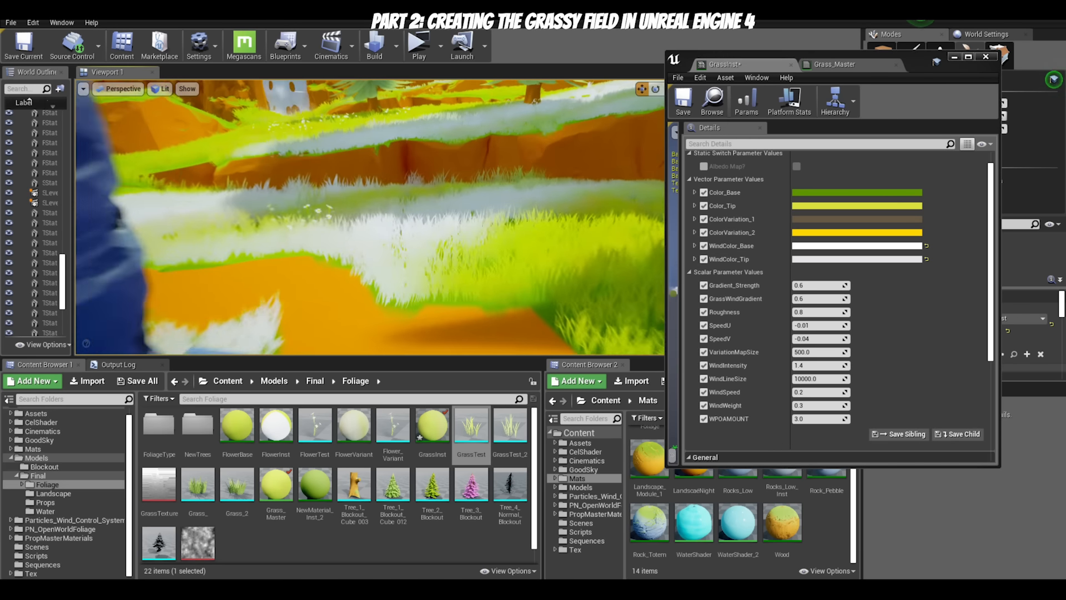
right_click_drag(370, 217, 350, 216)
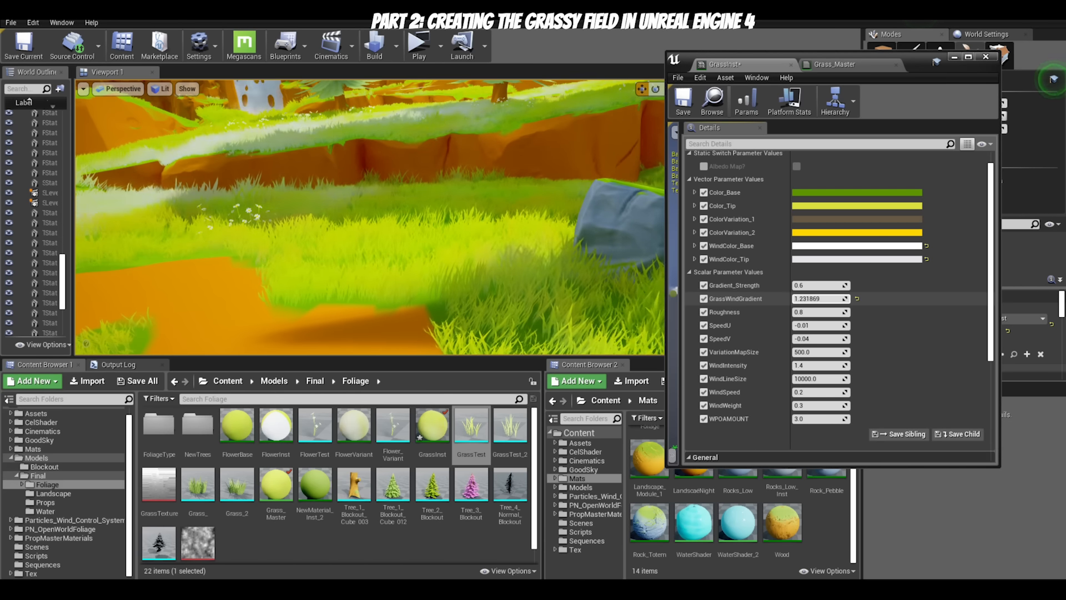
- Raise GrassWindGradient of GrassInst to about 1.28 and inspect the wind colour on the grass near the fallen stone
left_click_drag(820, 298, 825, 298)
right_click_drag(540, 266, 541, 269)
key("s")
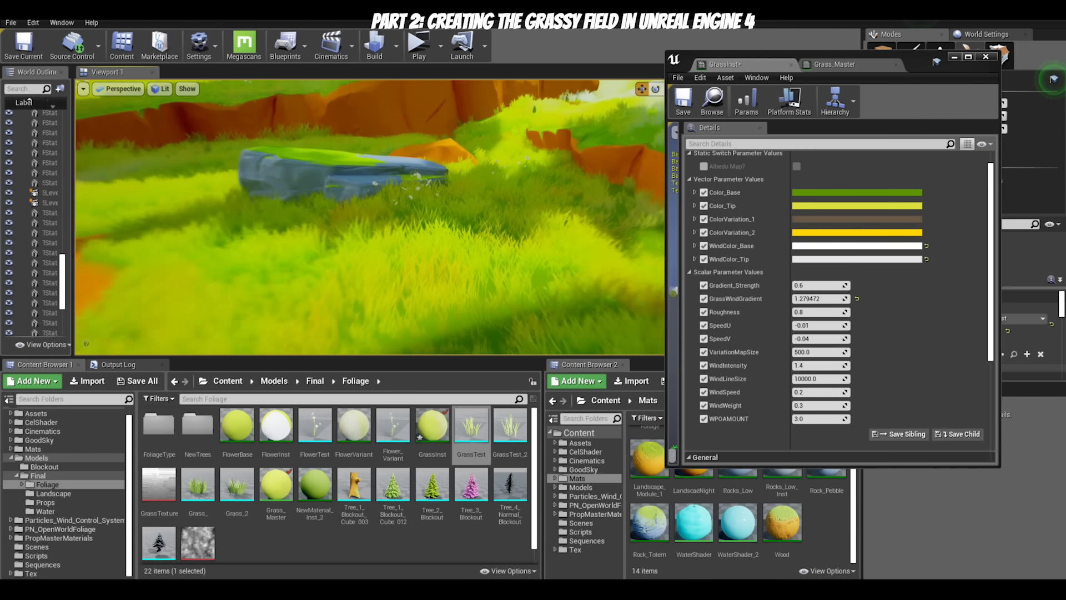
right_click_drag(541, 269, 474, 235)
key("w")
mouse_move(646, 282)
right_mouse_down()
mouse_move(661, 355)
mouse_move(646, 282)
right_mouse_up()
key("s")
- Readjust GrassWindGradient while viewing the grass close up, then reset it to its default
left_click_drag(803, 300, 800, 300)
right_click_drag(638, 289, 656, 330)
key("w")
left_click(858, 299)
left_click(858, 300)
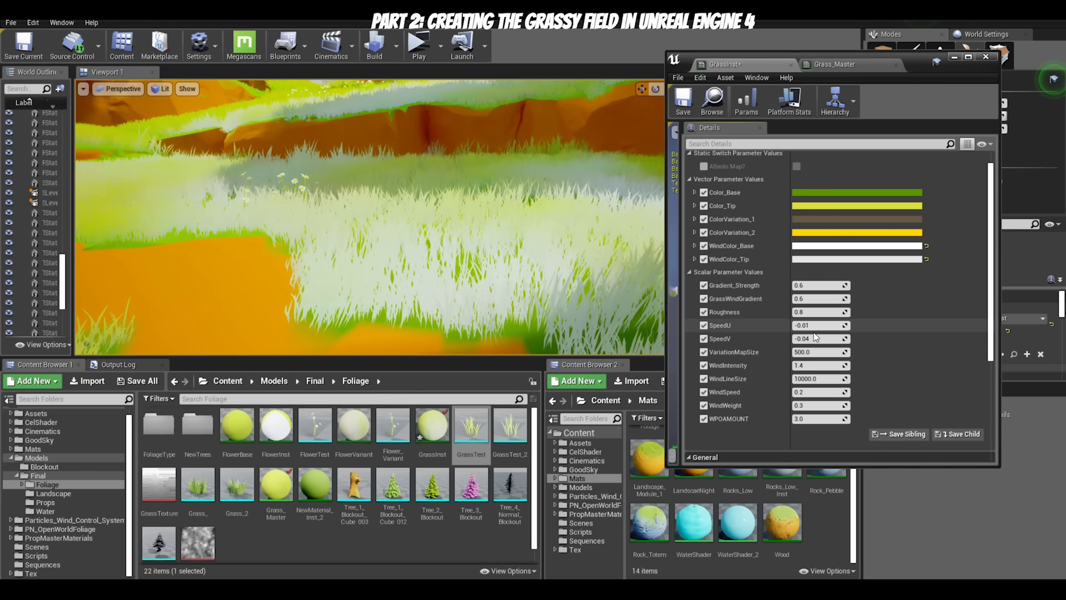
- Set VariationMapSize to about 485.9 and reset WindColor_Base and WindColor_Tip of GrassInst to their defaults
key("s")
mouse_move(626, 319)
right_mouse_down()
mouse_move(614, 307)
mouse_move(624, 307)
right_mouse_up()
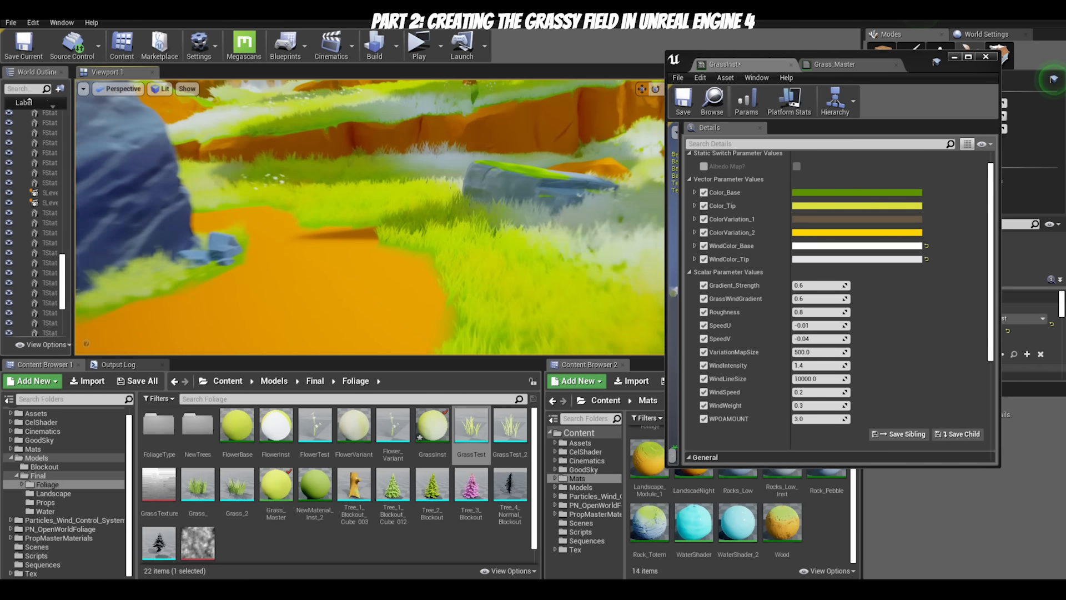
left_click_drag(799, 352, 822, 351)
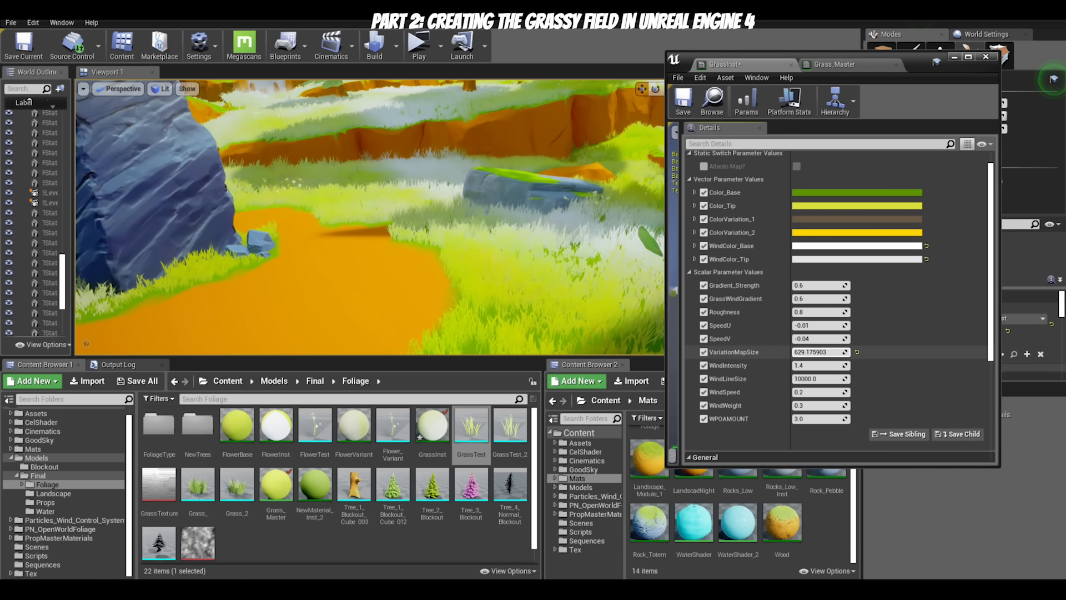
left_click(926, 246)
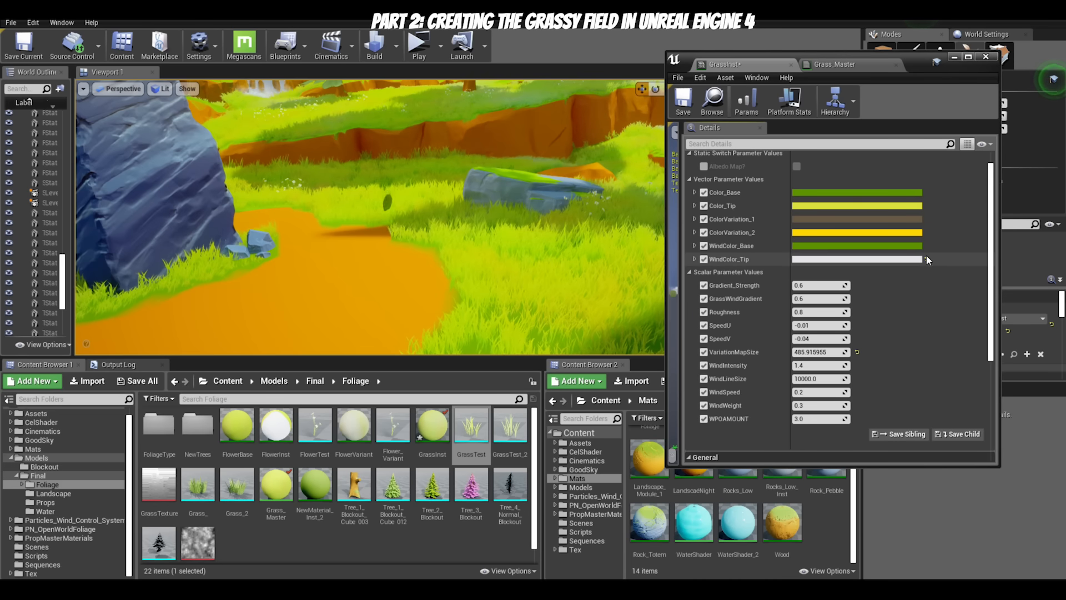
left_click(926, 259)
- Set ColorVariation_1 of GrassInst to red-orange and ColorVariation_2 to magenta (hex sRGB F500F4FF)
left_click(808, 219)
left_click_drag(909, 308, 975, 254)
left_click(983, 485)
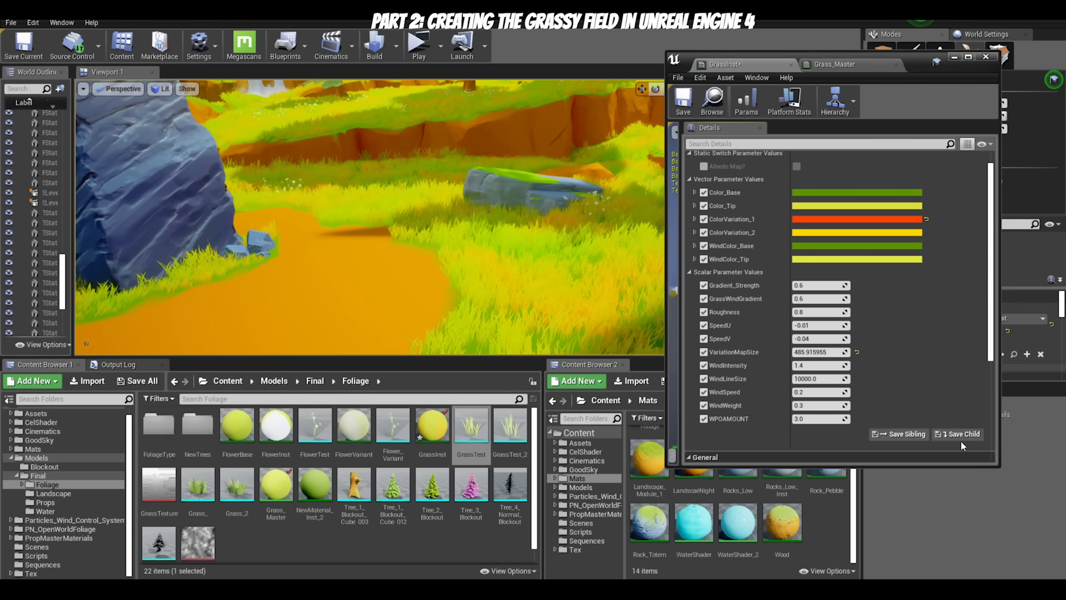
left_click(858, 232)
left_click_drag(686, 305, 706, 279)
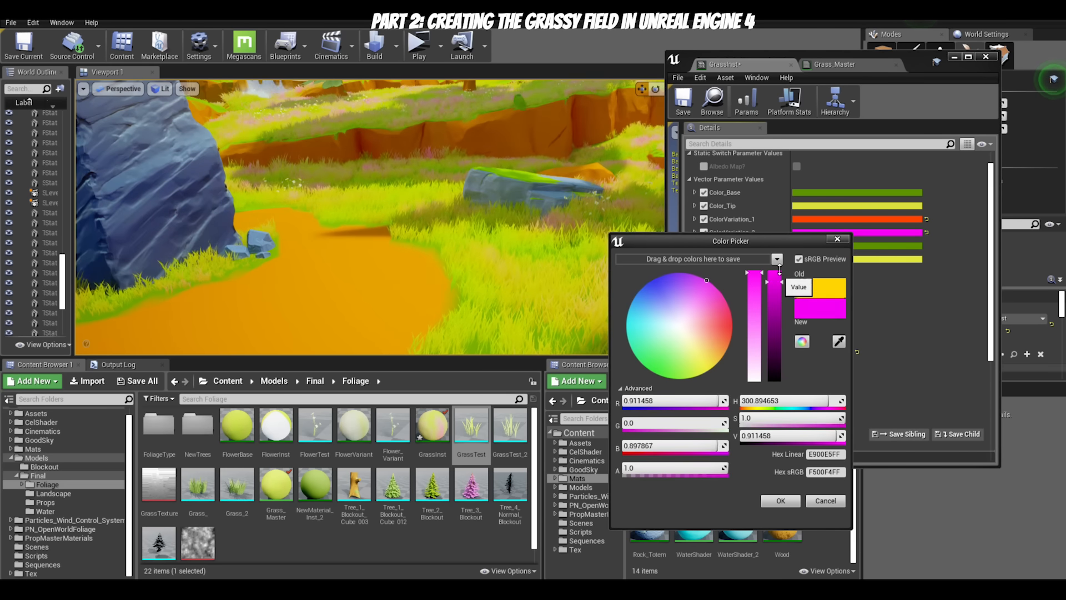
left_click(781, 501)
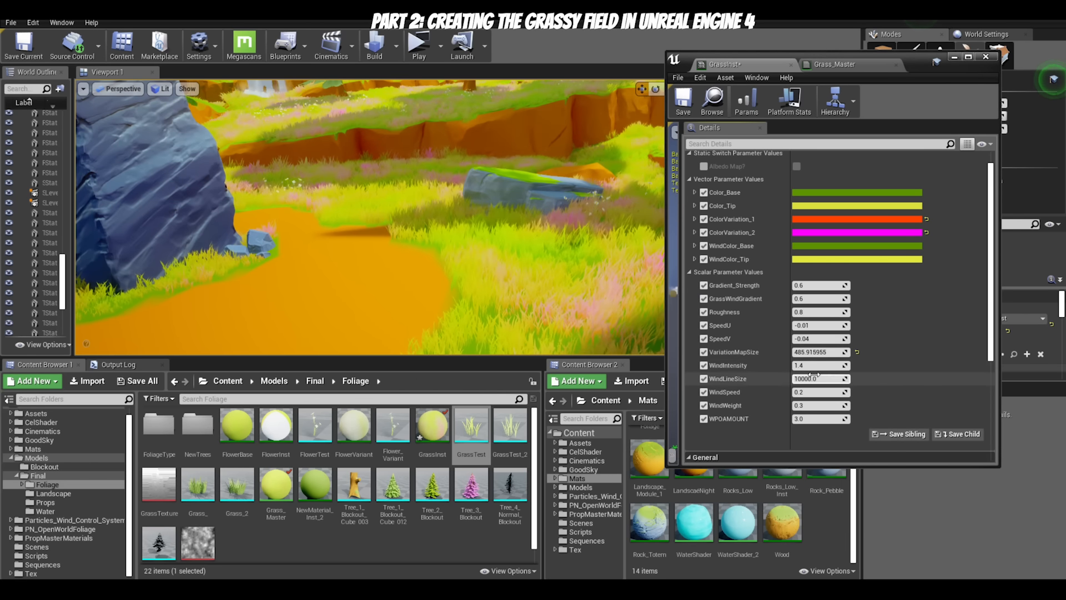
- Try VariationMapSize values of about 318, 111 and 1736, comparing the size of the colour patches in the grass
left_click_drag(816, 352, 850, 352)
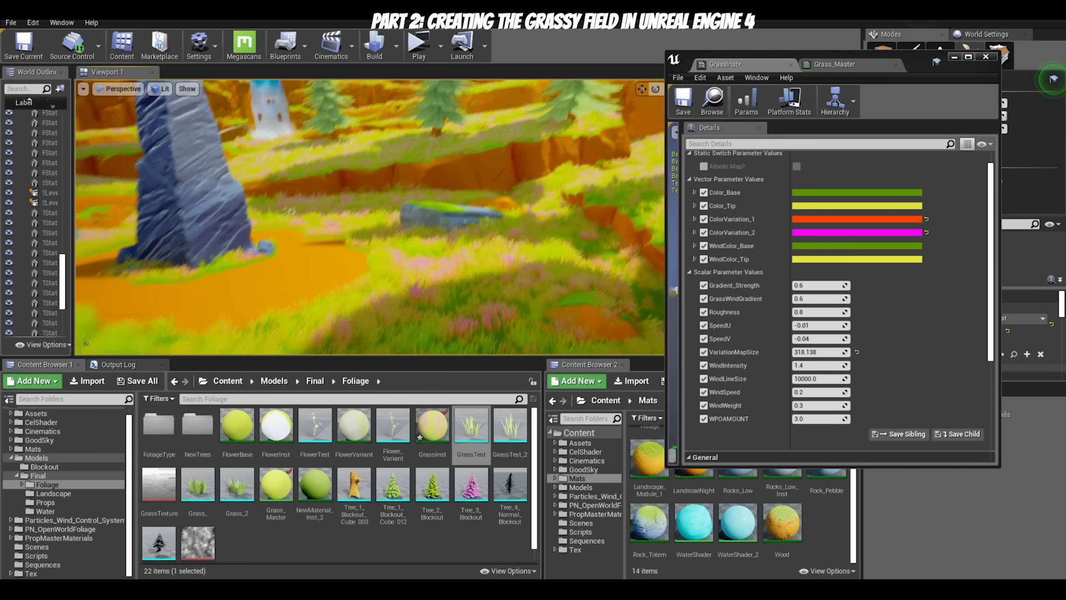
left_click_drag(804, 353, 827, 353)
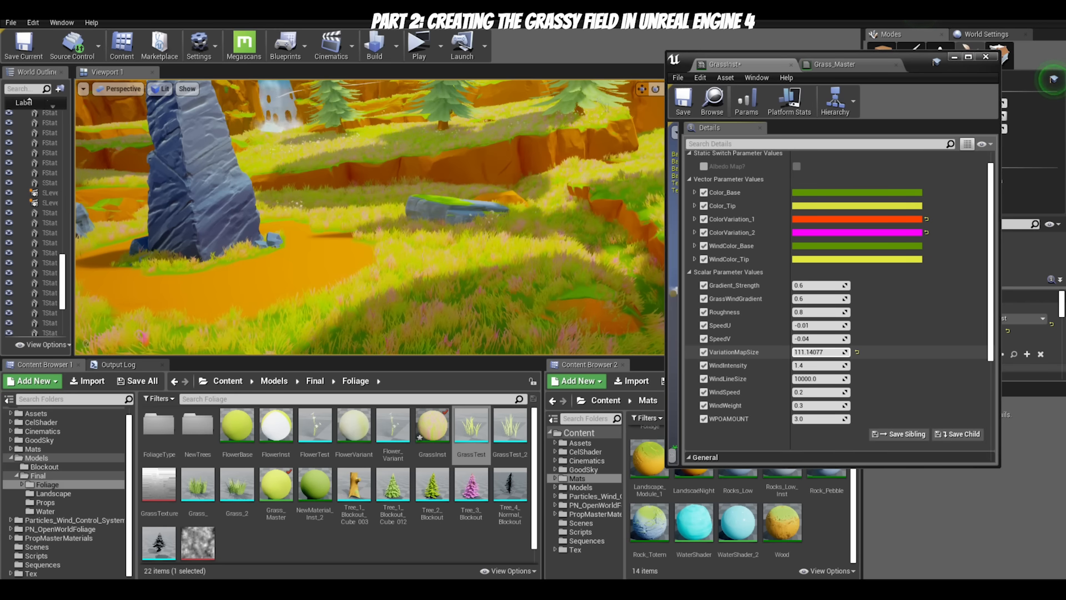
left_click_drag(821, 352, 833, 352)
- Reset VariationMapSize, ColorVariation_1 and ColorVariation_2 of GrassInst to their defaults
left_click(857, 352)
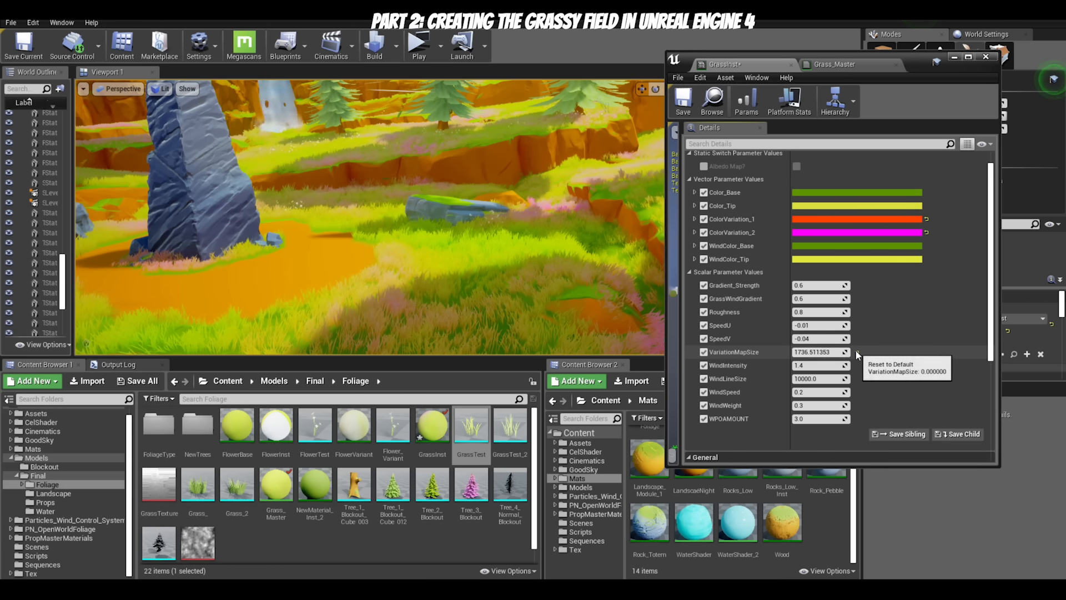
left_click(926, 219)
left_click(927, 233)
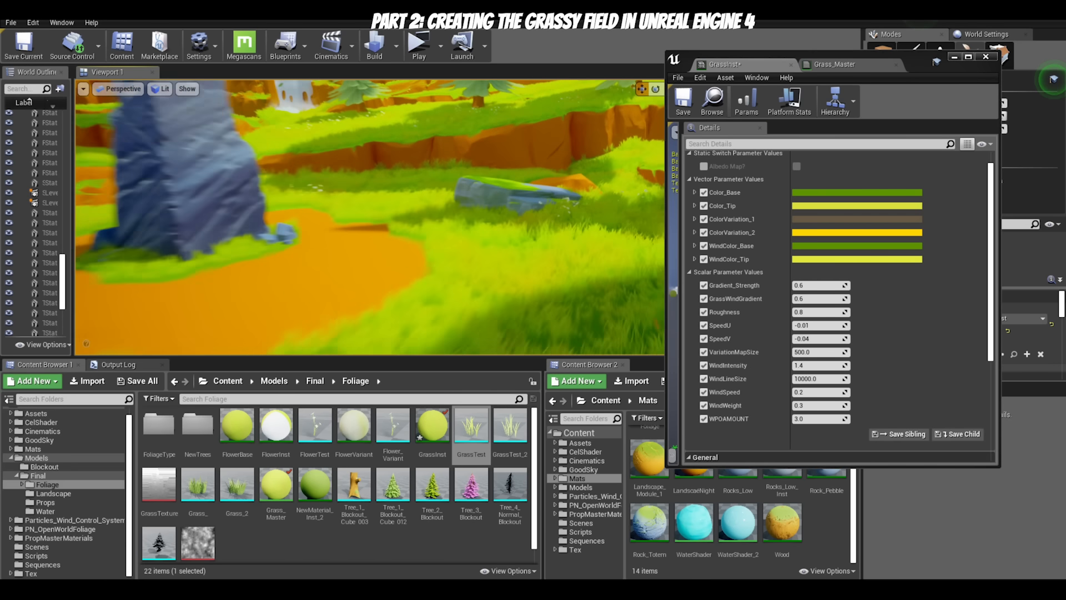
- Try a WindIntensity of 3 in GrassInst, watch the grass move beside the path, and reset the parameter to its default
left_click(822, 365)
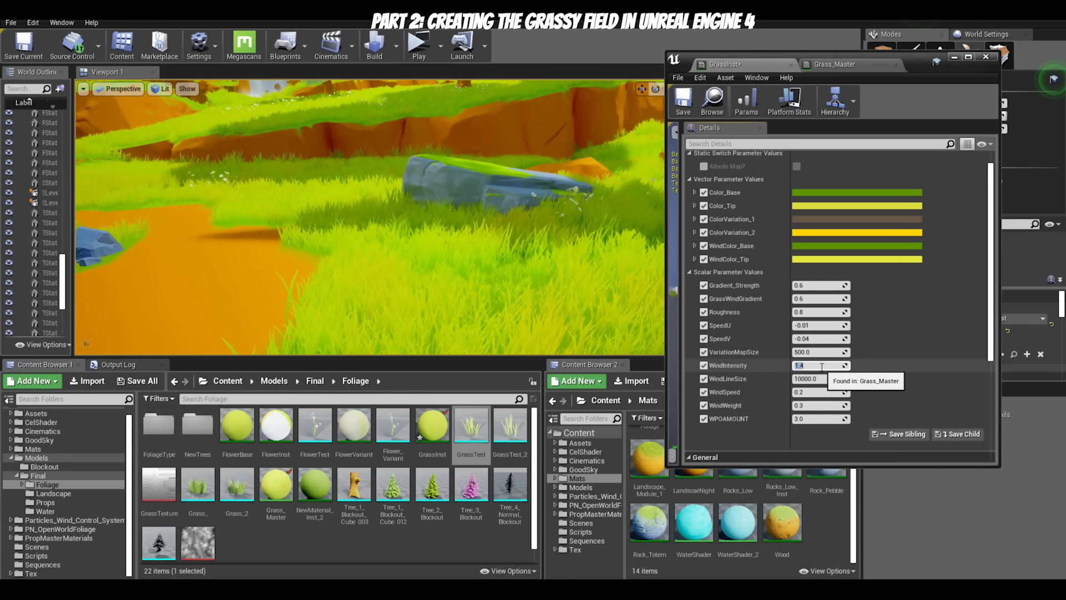
type("3")
key("Return")
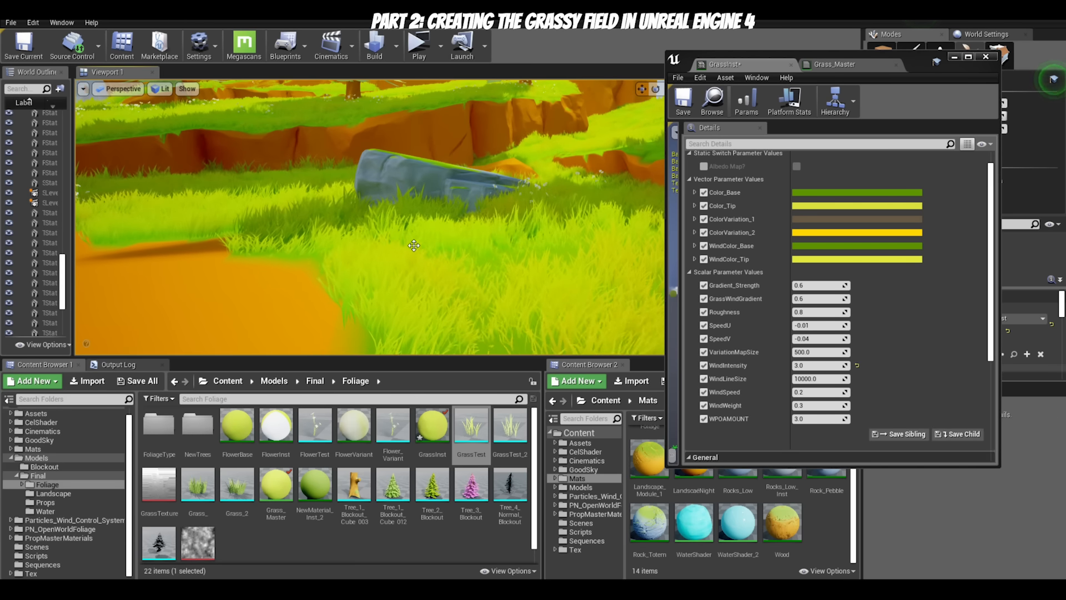
right_click_drag(451, 281, 484, 267)
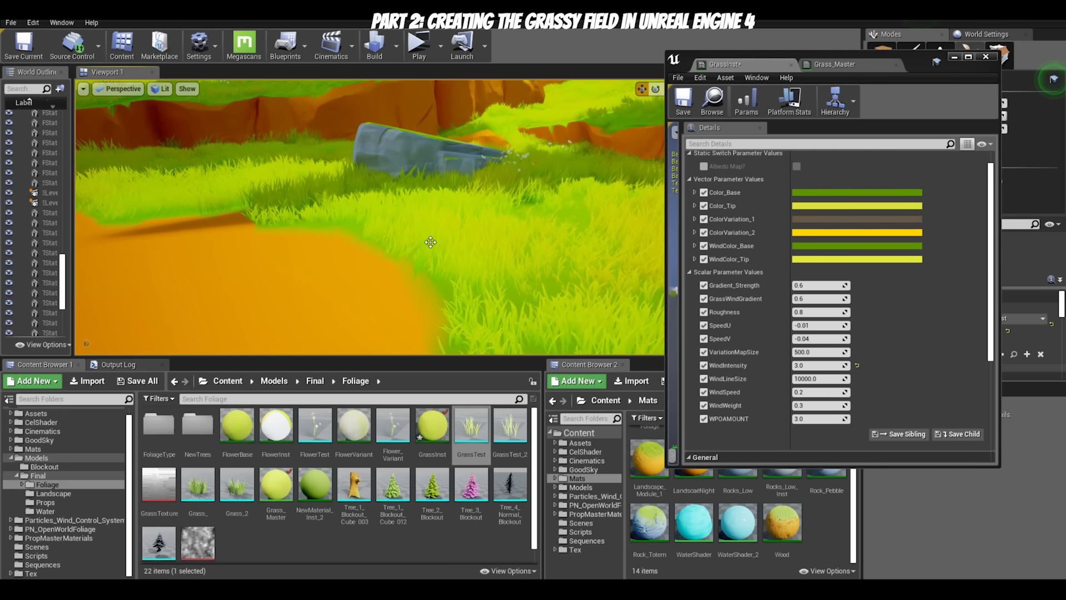
right_click_drag(455, 283, 422, 250)
left_click(858, 365)
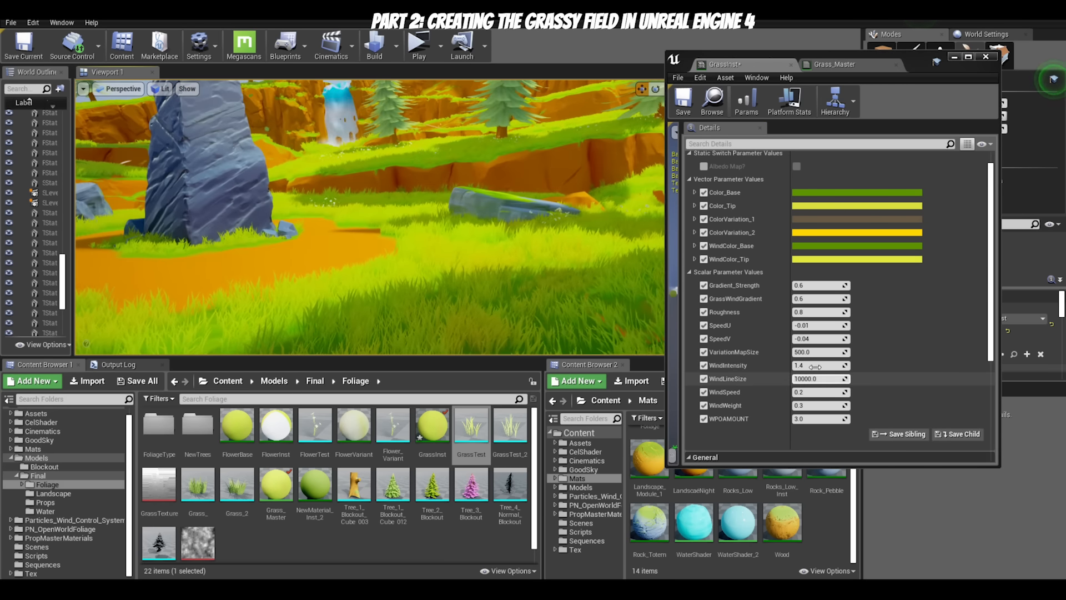
- Set WindColor_Base of GrassInst to white and WindColor_Tip to near-white (hex sRGB F1FFFAFF)
left_click(827, 245)
left_click_drag(674, 335, 654, 338)
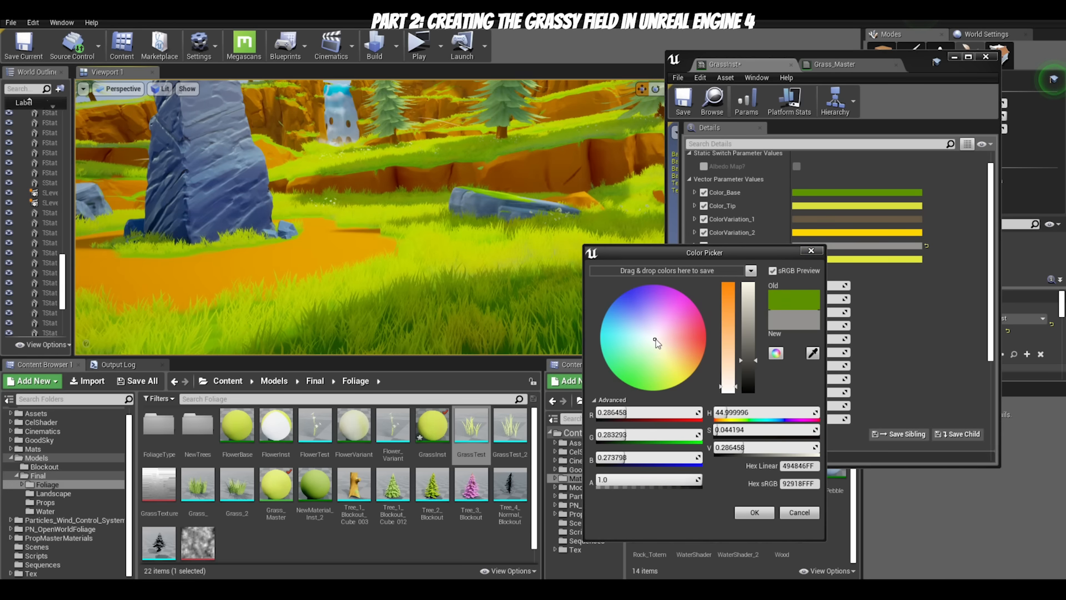
left_click_drag(748, 361, 749, 265)
left_click(833, 259)
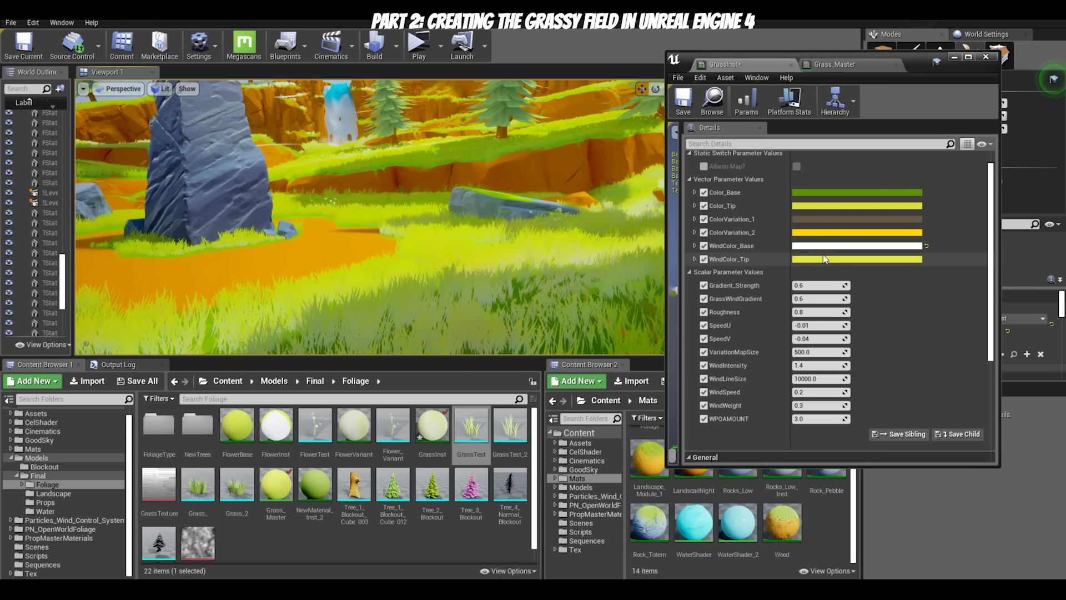
left_click_drag(639, 356, 647, 355)
left_click_drag(747, 328, 749, 280)
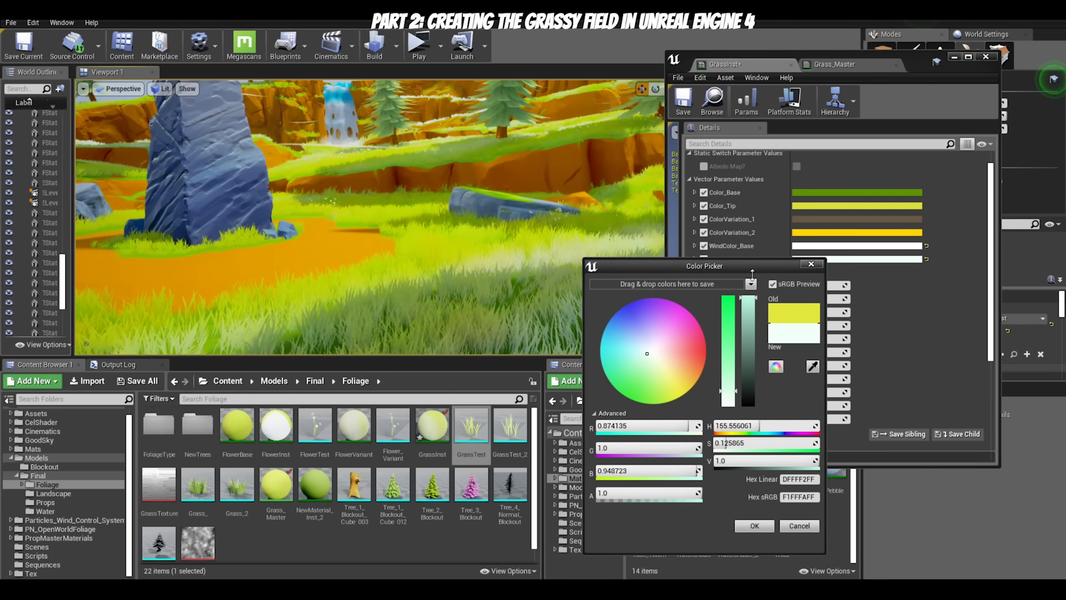
left_click(760, 527)
- Try a WindLineSize of about 58296 in GrassInst, watch the wind lines cross the field, and reset the parameter to its default
mouse_move(545, 299)
right_mouse_down()
mouse_move(544, 314)
mouse_move(556, 311)
right_mouse_up()
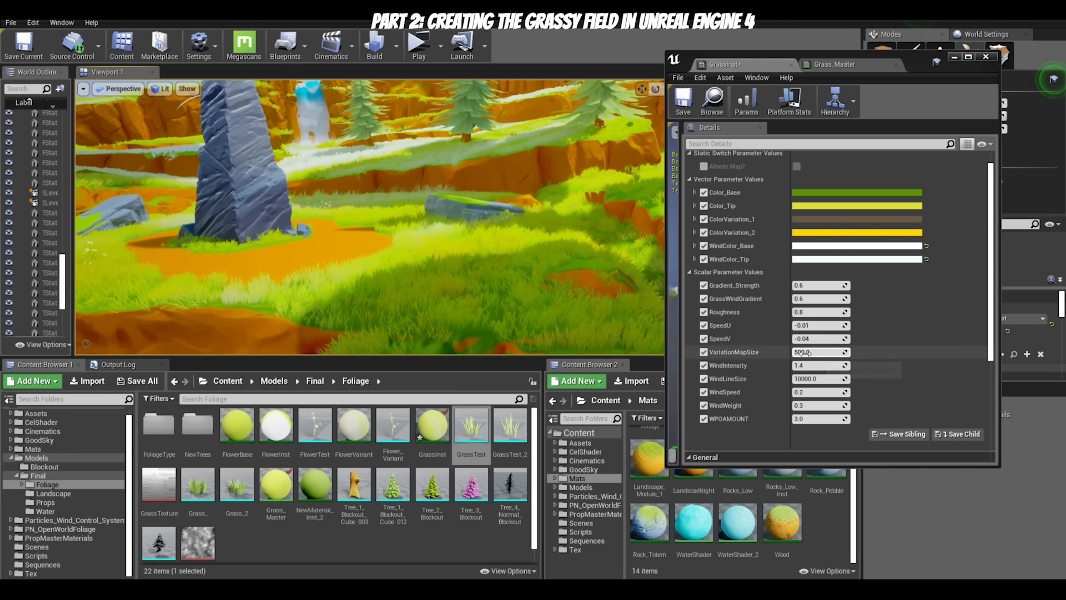
left_click_drag(816, 378, 876, 378)
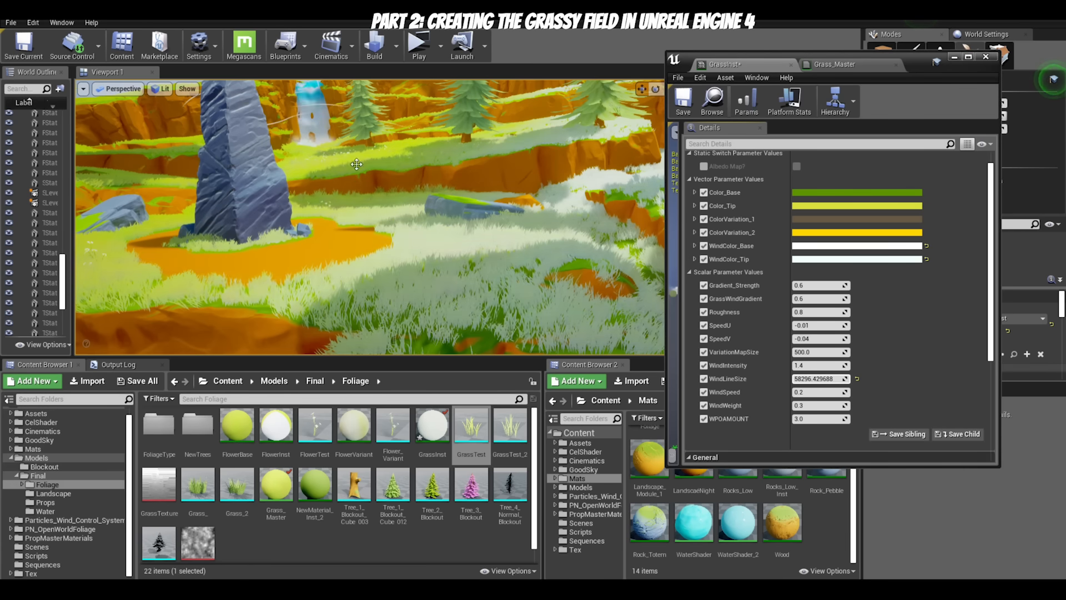
mouse_move(832, 378)
left_mouse_down()
mouse_move(806, 378)
mouse_move(823, 379)
left_mouse_up()
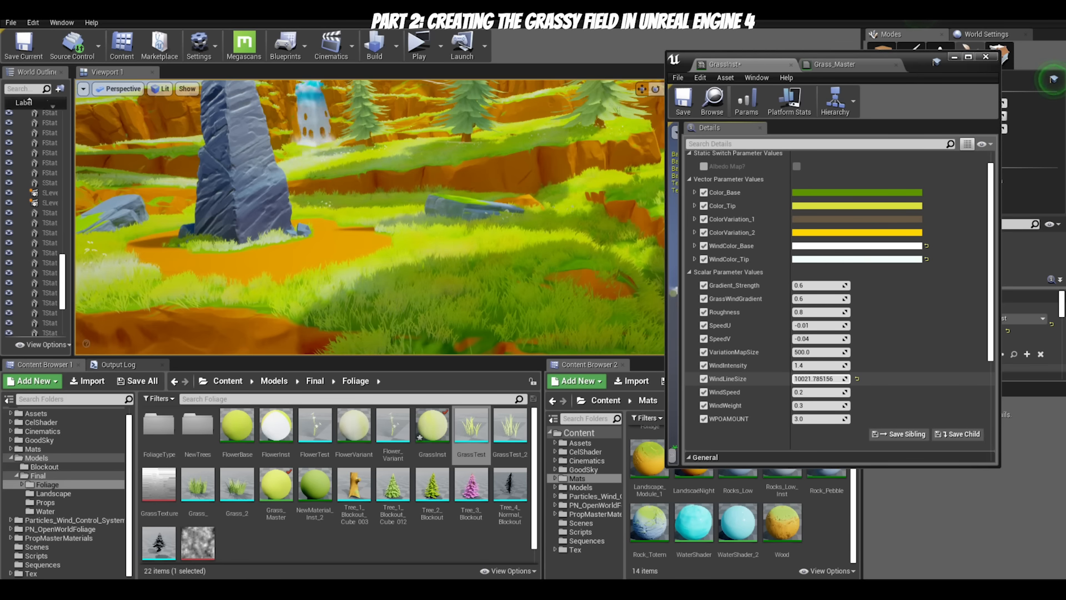
left_click(857, 379)
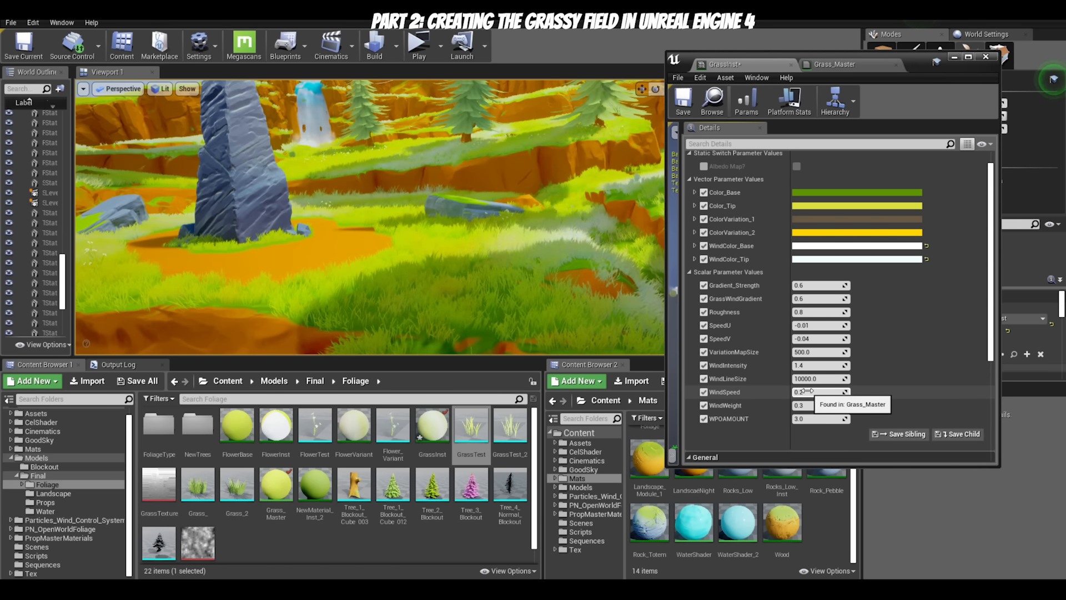
- Try a WindSpeed of about 0.9 in GrassInst, watch the wind lines beside the path, and reset the parameter to its default
key("w")
right_click_drag(501, 275, 533, 303)
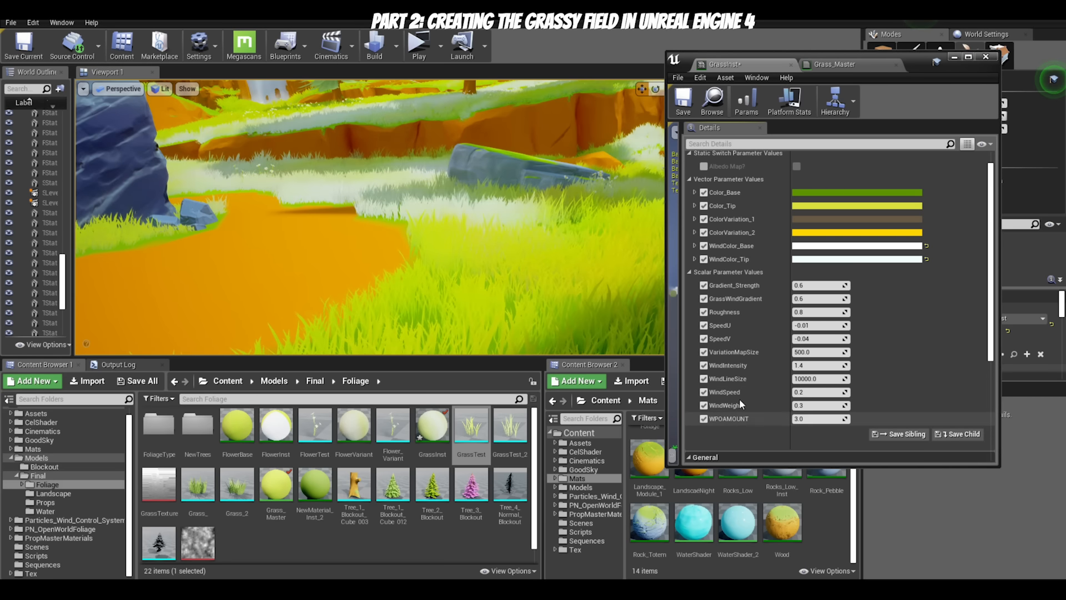
left_click_drag(806, 393, 819, 393)
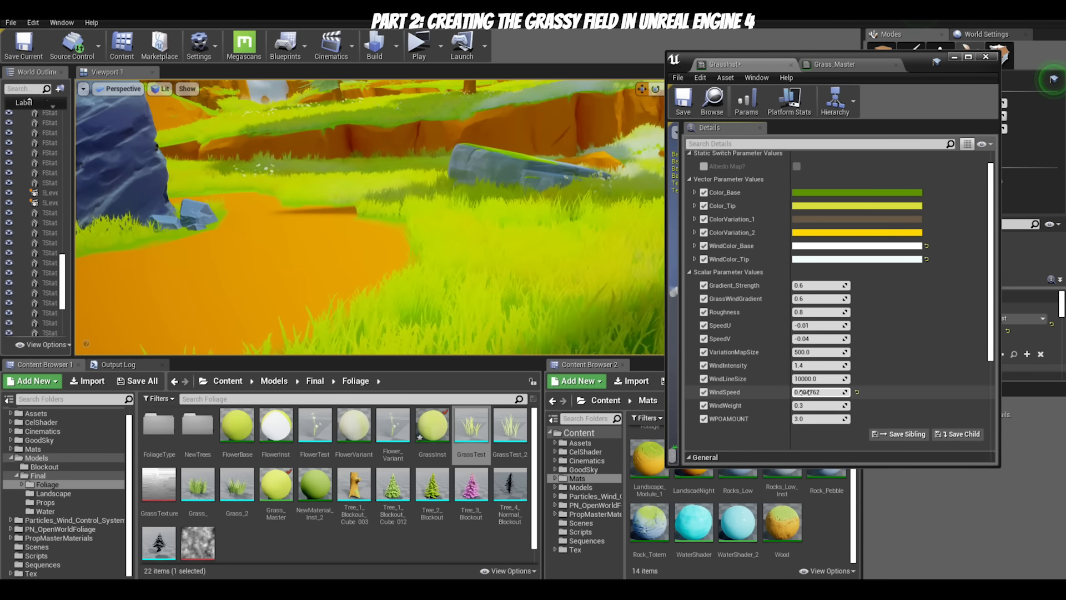
right_click_drag(546, 216, 527, 230)
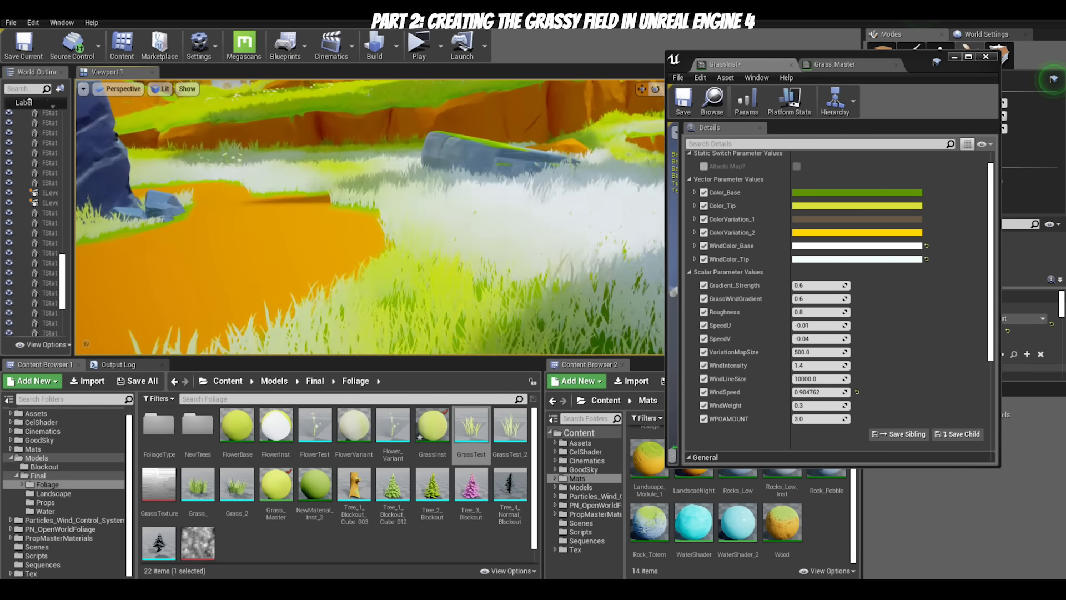
left_click(856, 391)
- Try WindWeight values of about 1.31, -0.32 and 0.5 in GrassInst, comparing the grass movement
left_click_drag(811, 405, 838, 405)
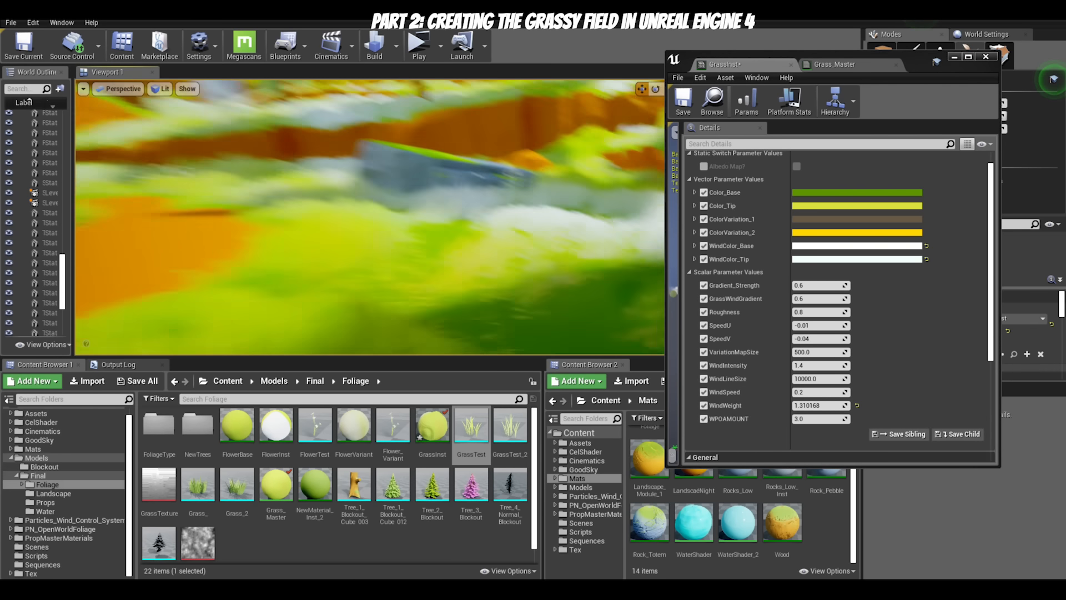
mouse_move(369, 217)
right_mouse_down()
mouse_move(311, 226)
mouse_move(367, 205)
mouse_move(374, 229)
right_mouse_up()
mouse_move(813, 405)
left_mouse_down()
mouse_move(852, 406)
mouse_move(817, 406)
left_mouse_up()
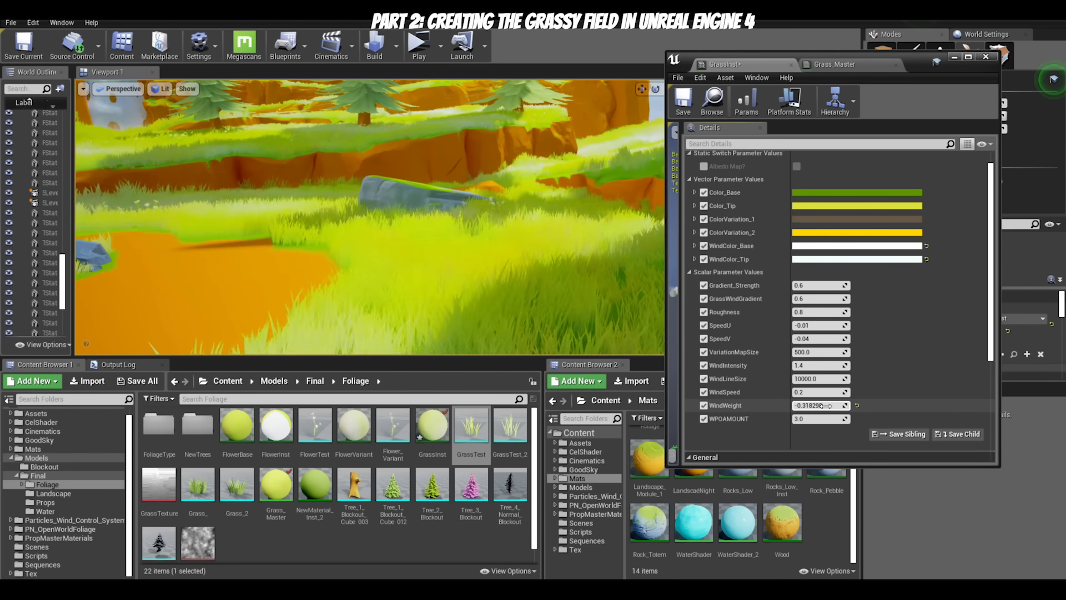
left_click(857, 406)
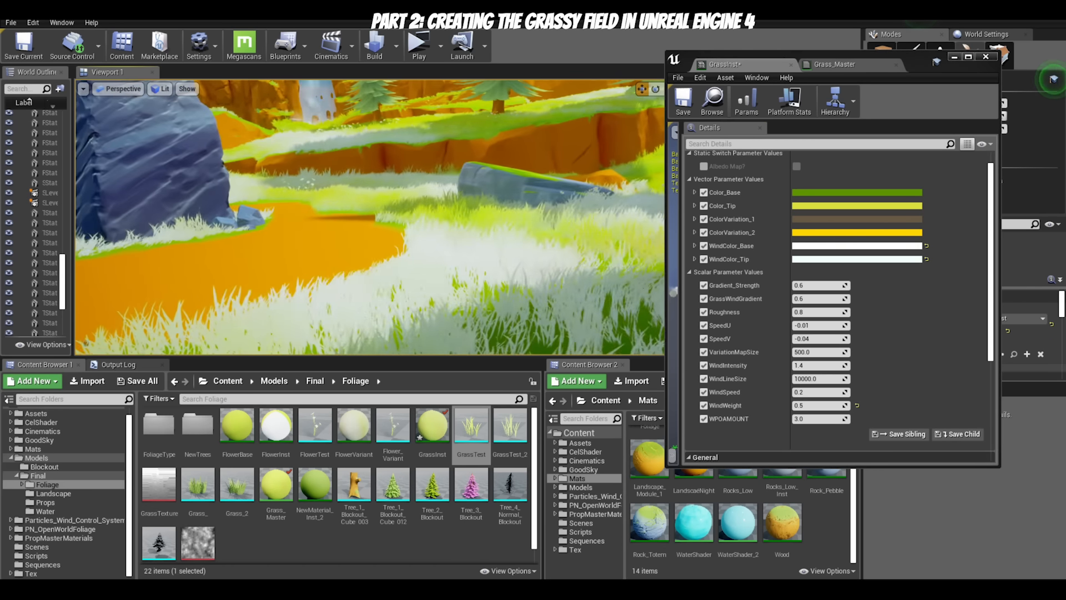
- Reset WindWeight, WindColor_Base and WindColor_Tip of GrassInst to their defaults
left_click(856, 405)
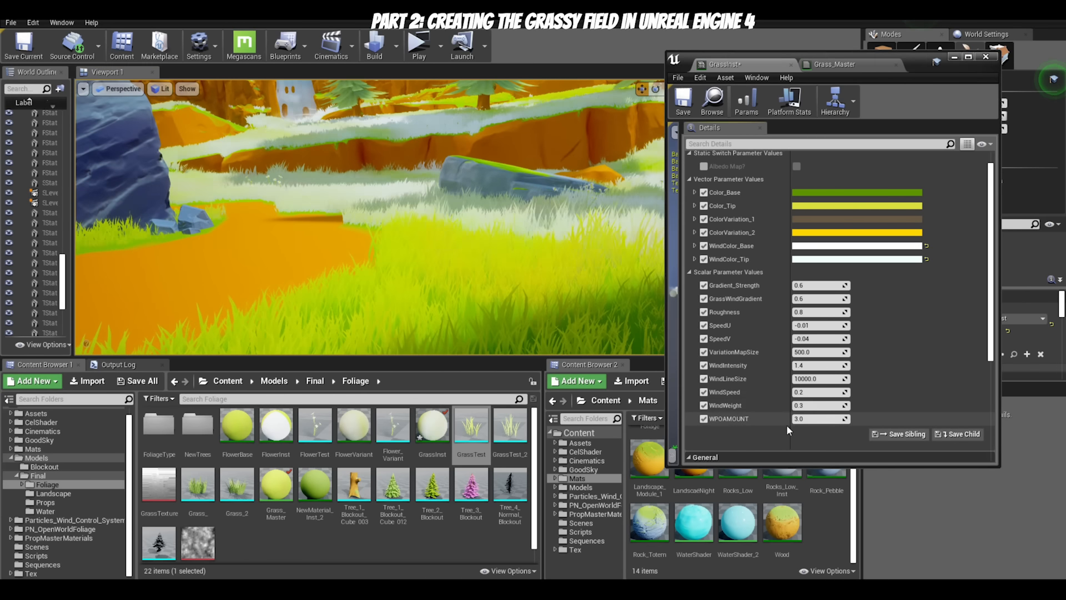
left_click(927, 245)
left_click(926, 258)
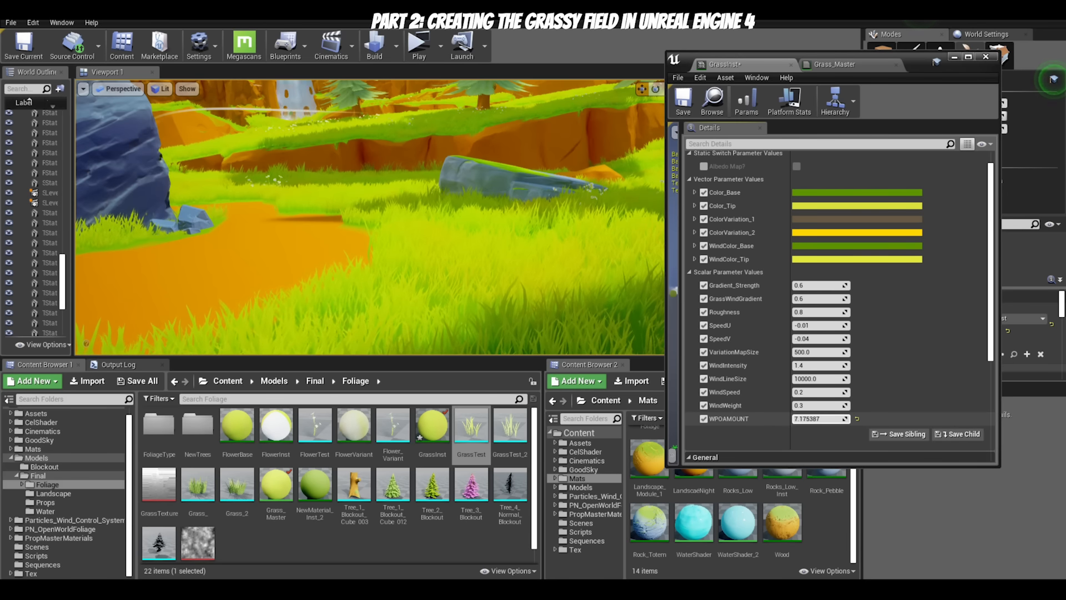
- Try WPOAMOUNT values of about 7.2, 8.2 and 12.8 in GrassInst, watch the grass sway, and reset the parameter to its default
left_click_drag(821, 419, 830, 419)
right_click_drag(399, 254, 355, 280)
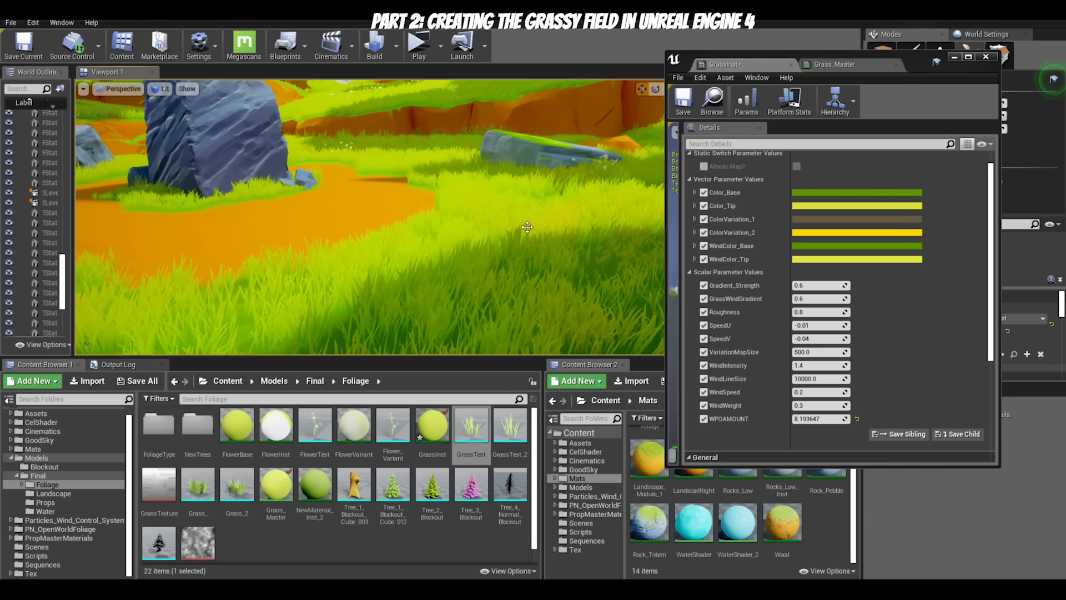
left_click_drag(800, 418, 801, 419)
mouse_move(456, 253)
right_mouse_down()
mouse_move(458, 239)
mouse_move(471, 239)
right_mouse_up()
key("w")
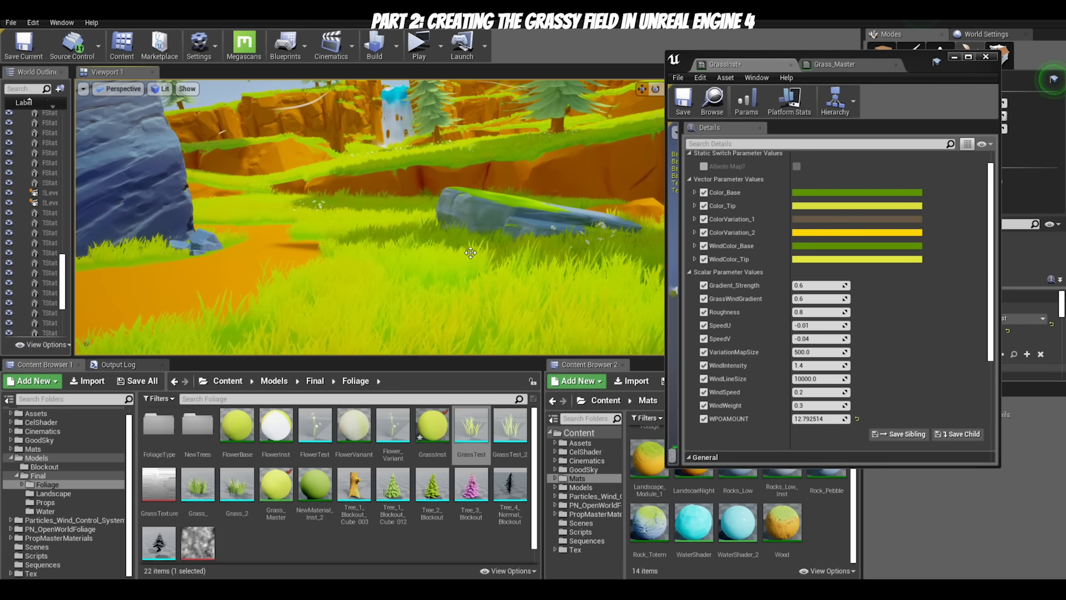
left_click(856, 419)
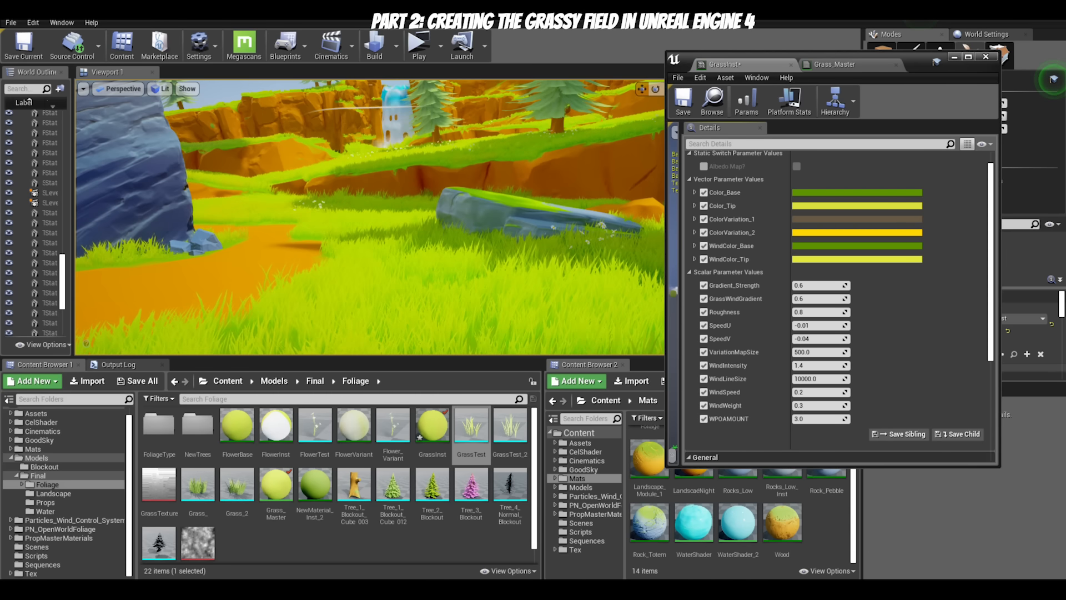
right_click_drag(472, 233, 498, 237)
key("w")
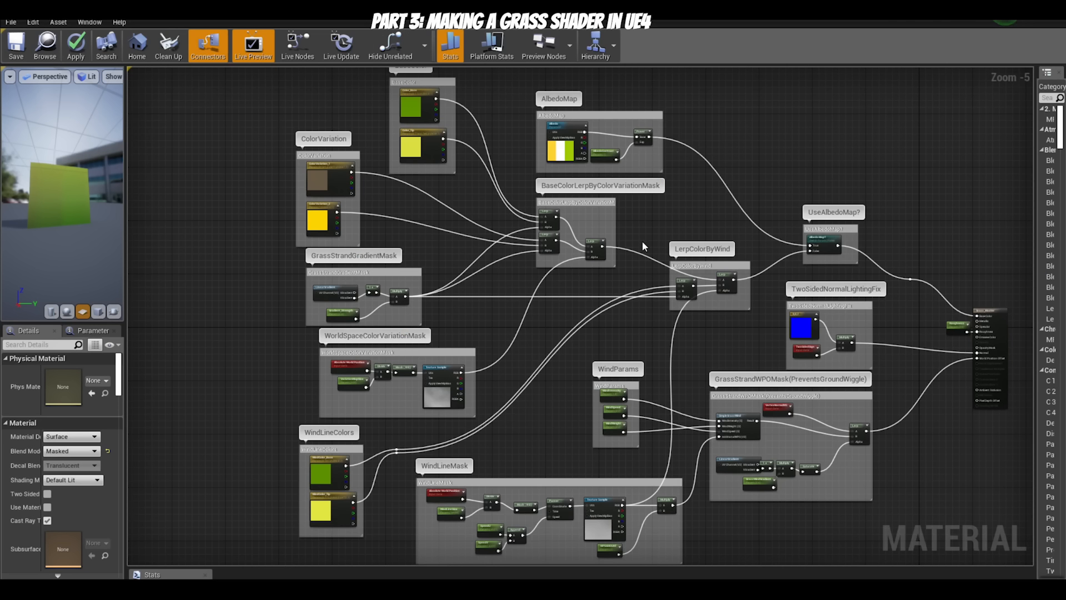
- Examine the overall layout of the Grass_Master material graph, including its ColorVariation and AlbedoMap comment groups
right_click_drag(615, 281, 585, 366)
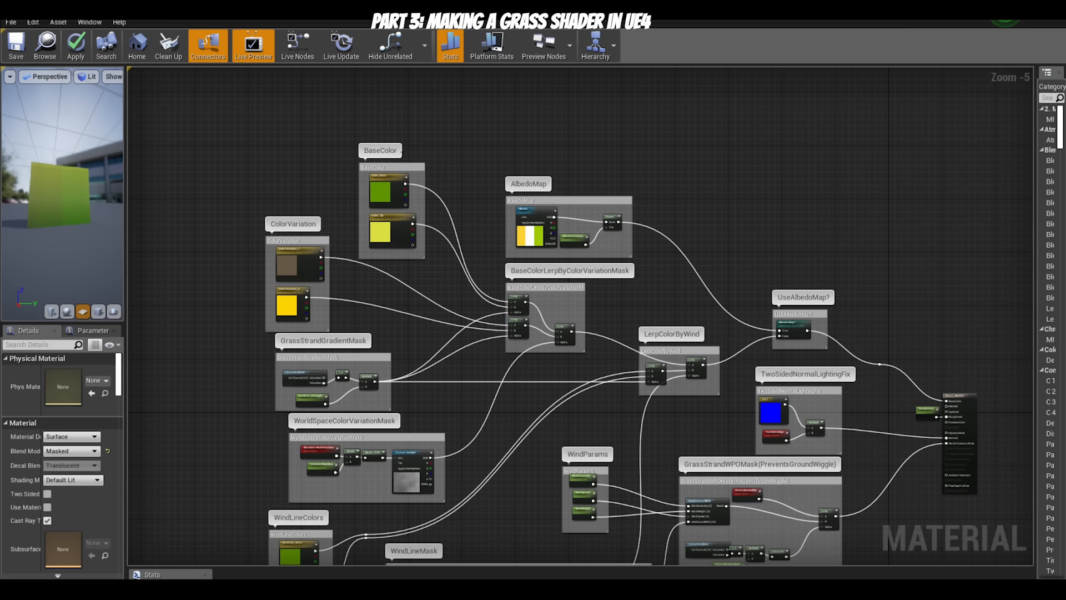
left_click(288, 241)
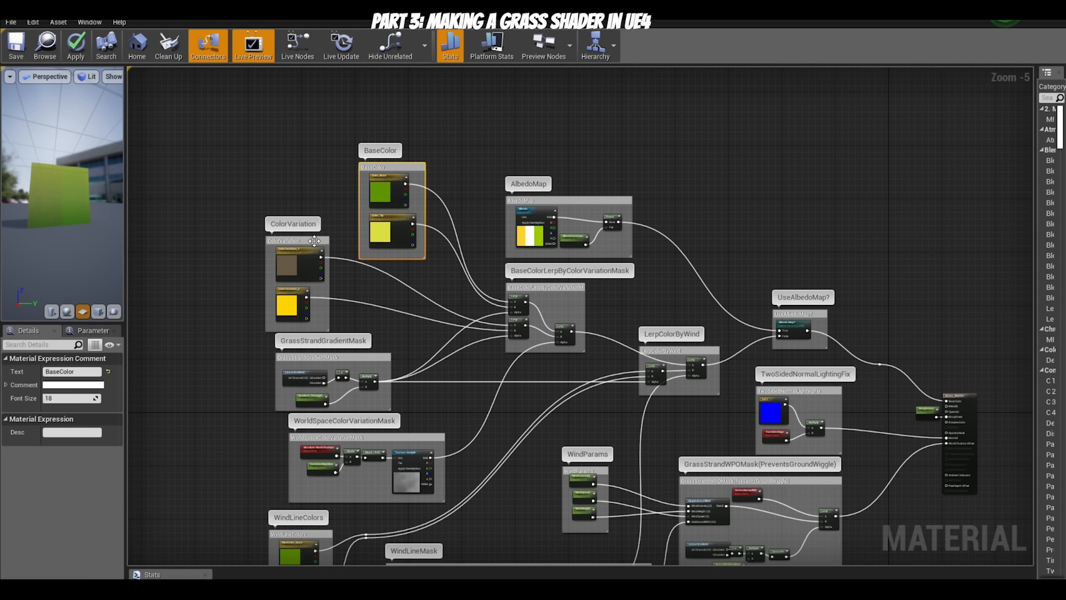
left_click(618, 202)
right_click_drag(671, 271, 666, 193)
left_click(561, 212)
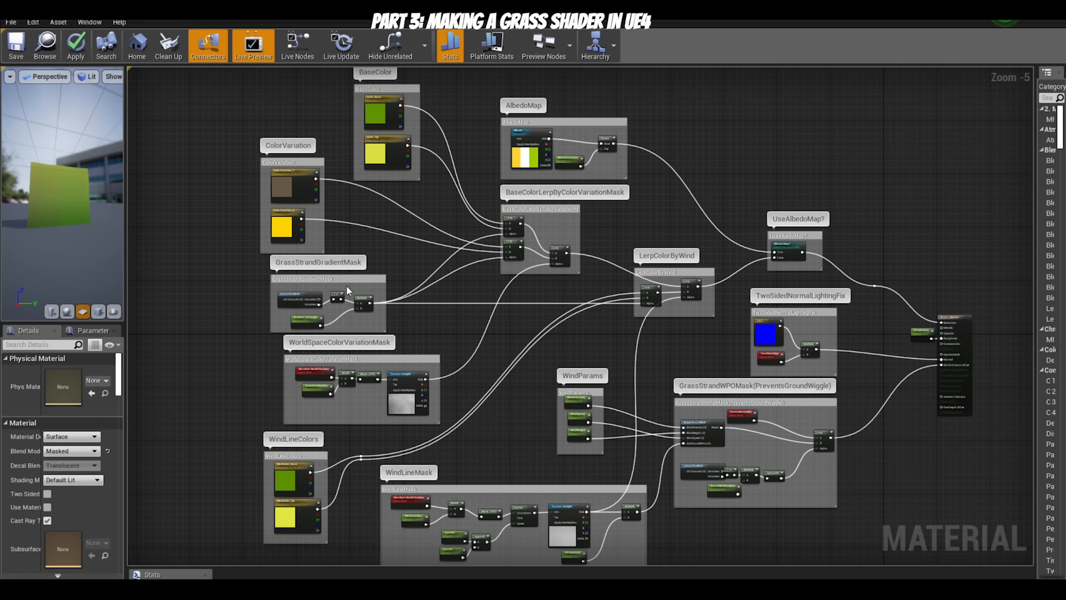
mouse_move(418, 274)
right_mouse_down()
mouse_move(437, 229)
mouse_move(414, 229)
mouse_move(419, 255)
right_mouse_up()
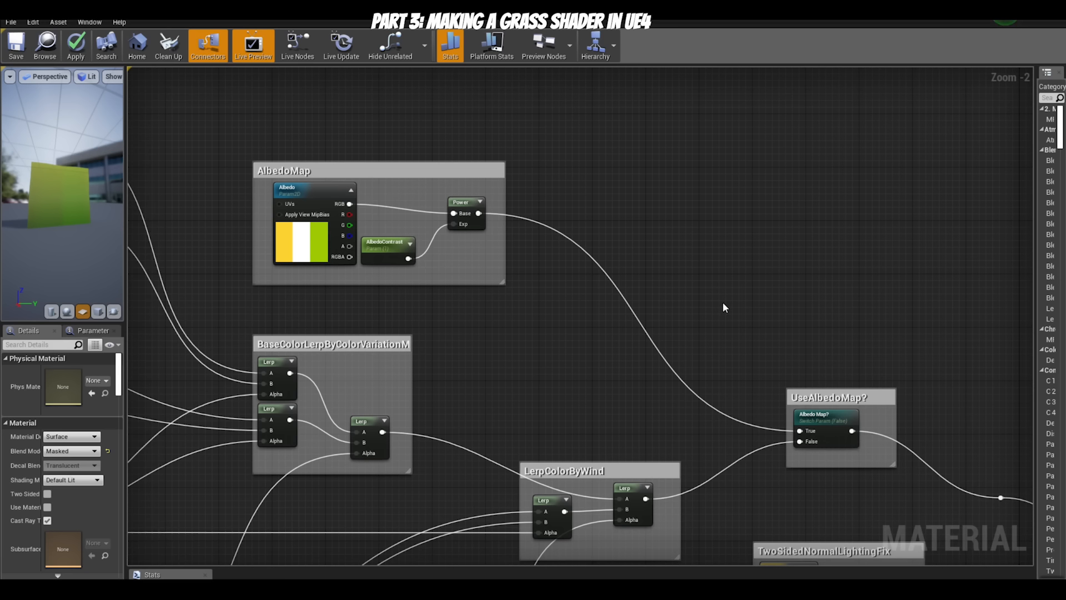
- Examine the AlbedoMap group and its link to UseAlbedoMap?, and compare it with the grass and flowers in the level viewport
right_click_drag(723, 303, 794, 313)
left_click_drag(238, 11, 505, 397)
right_click_drag(511, 279, 518, 277)
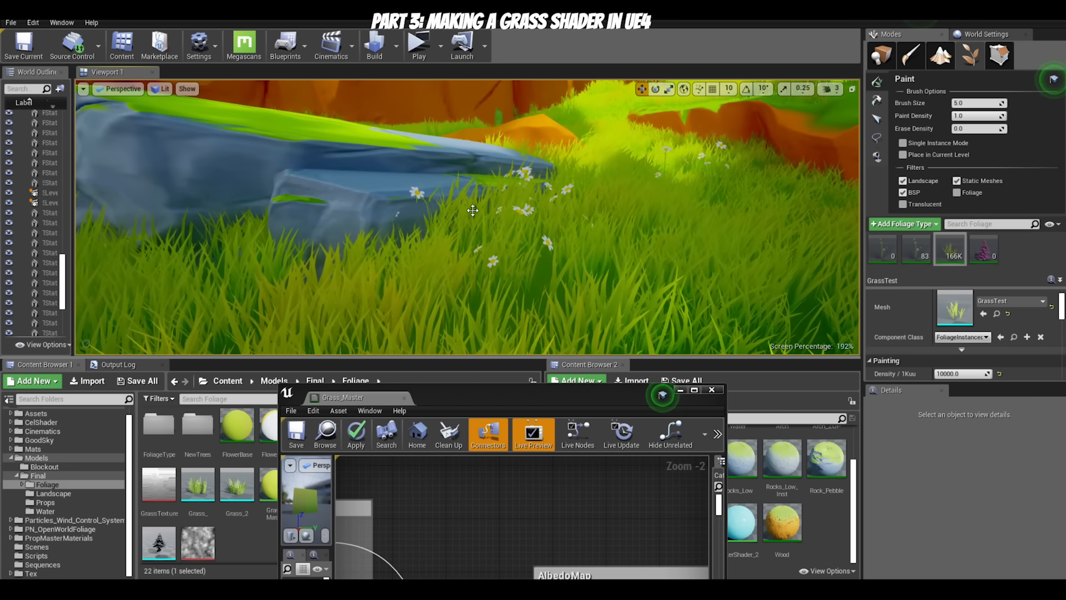
left_click_drag(489, 409, 519, 21)
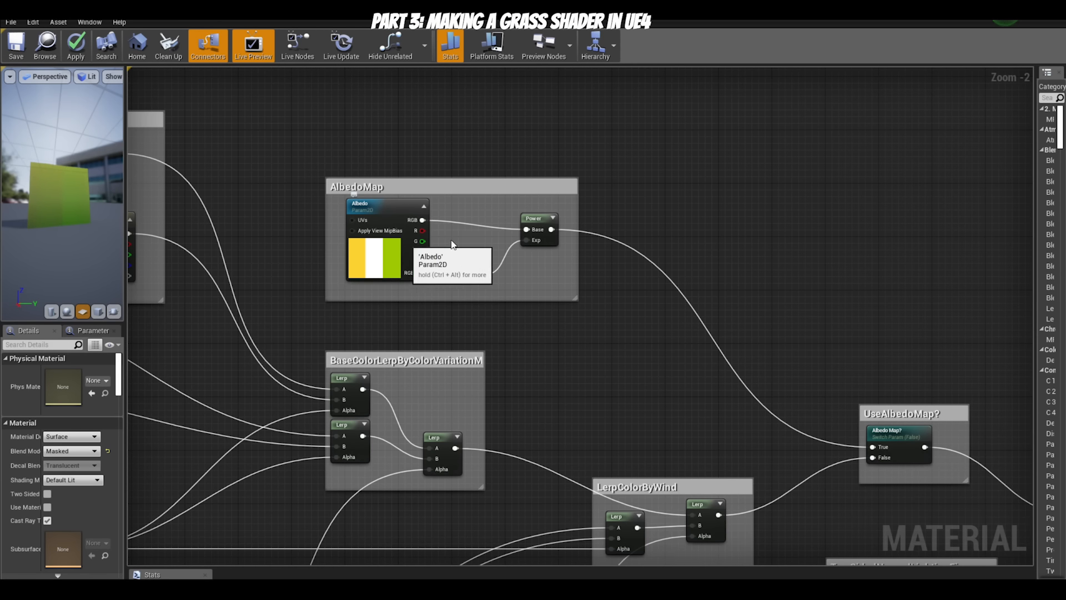
right_click_drag(605, 228, 415, 152)
right_click_drag(589, 332, 718, 357)
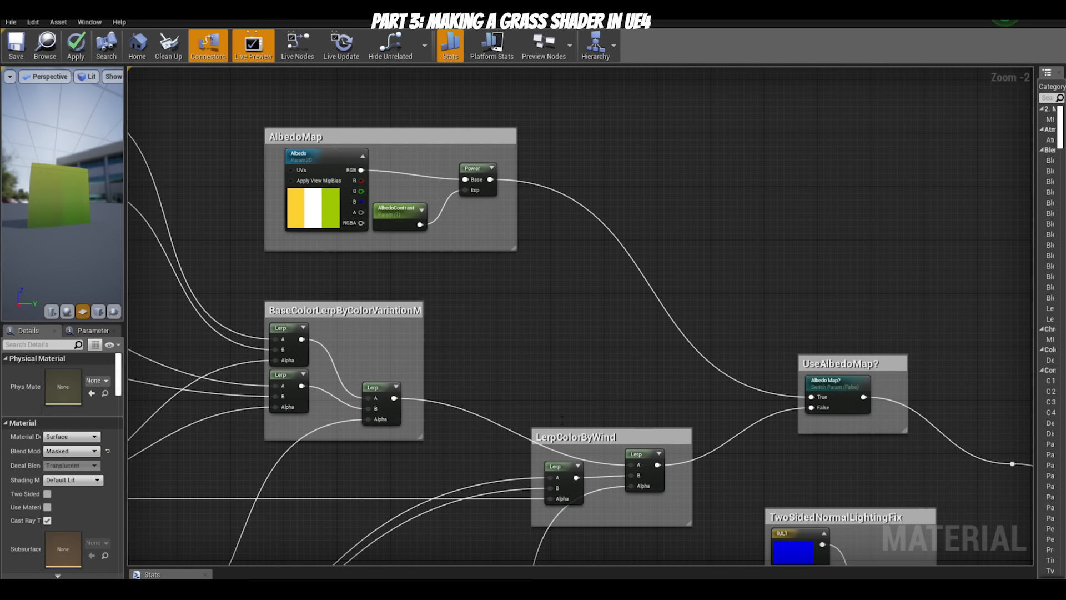
- Inspect the Color_Base and Color_Tip parameters in BaseColor and the ColorVariation_1 and ColorVariation_2 parameters in ColorVariation
right_click_drag(492, 238, 1033, 271)
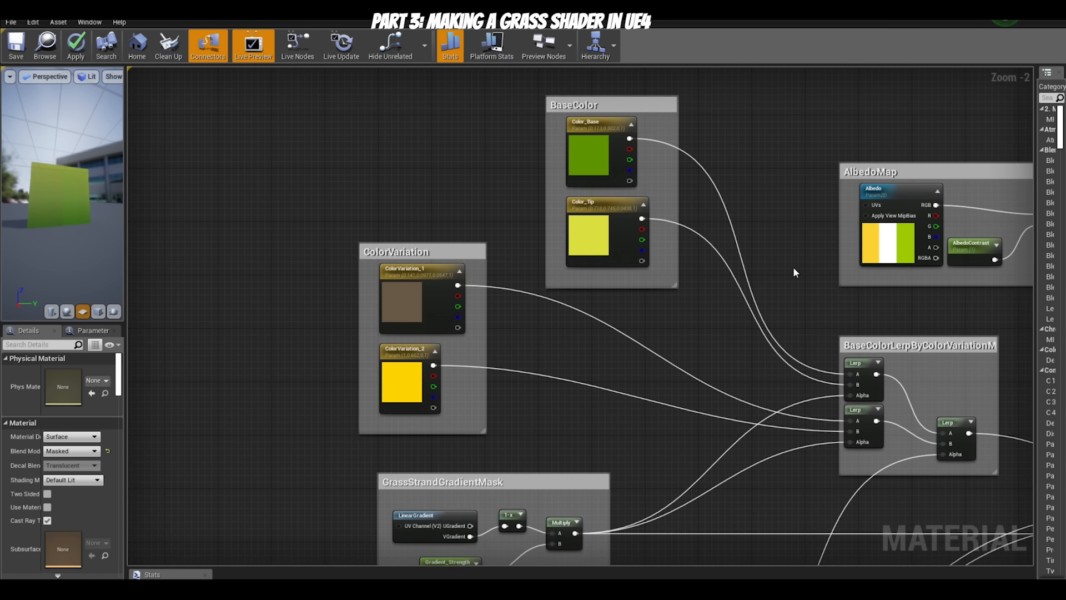
right_click_drag(797, 272, 733, 290)
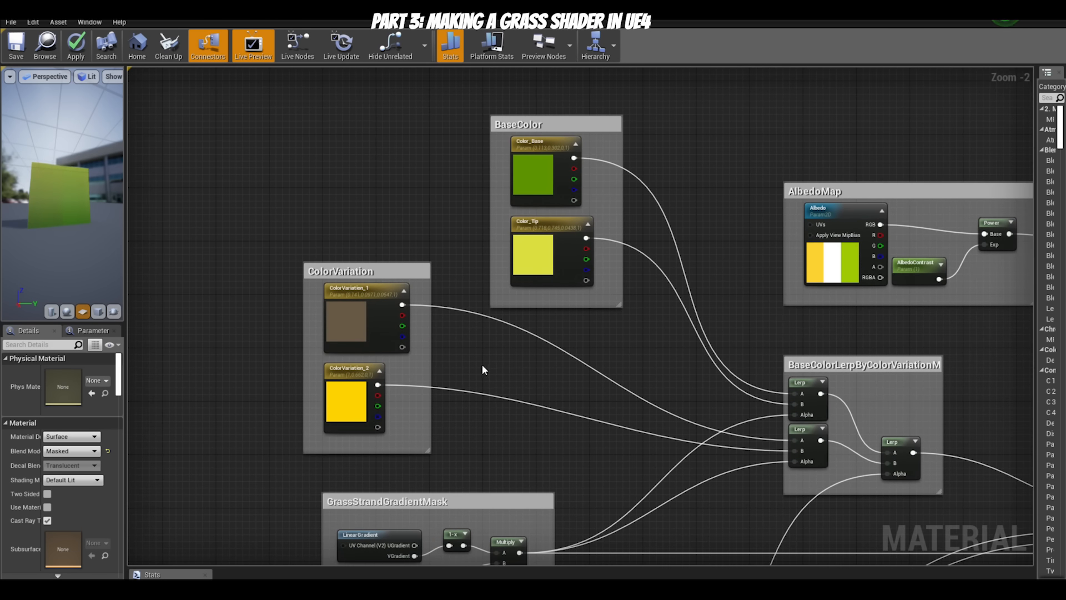
scroll(707, 161, "up", 1)
right_click_drag(707, 161, 715, 113)
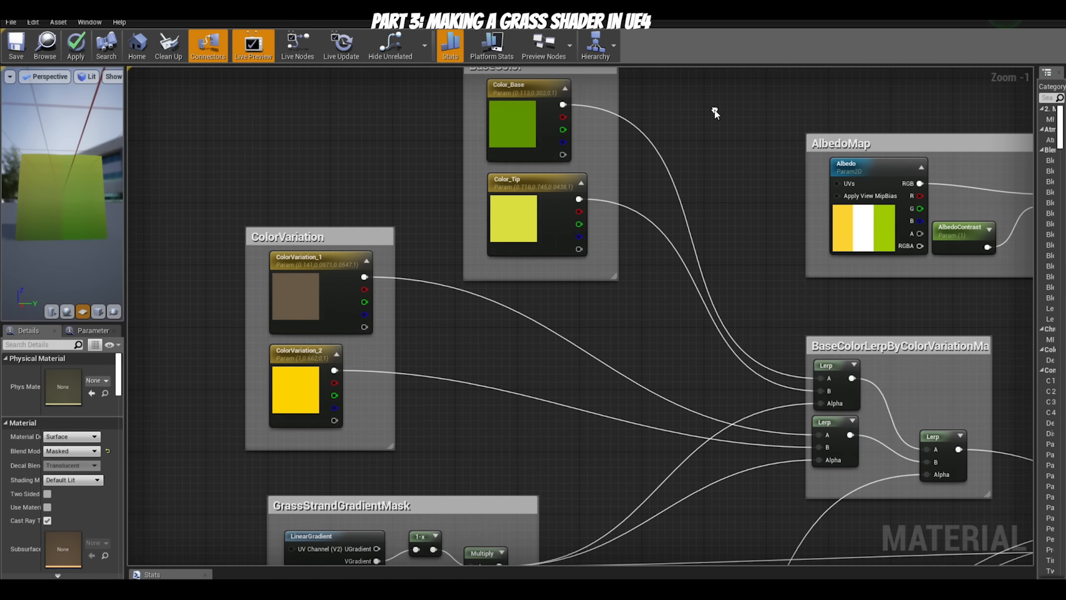
right_click_drag(621, 140, 606, 175)
left_click(315, 265)
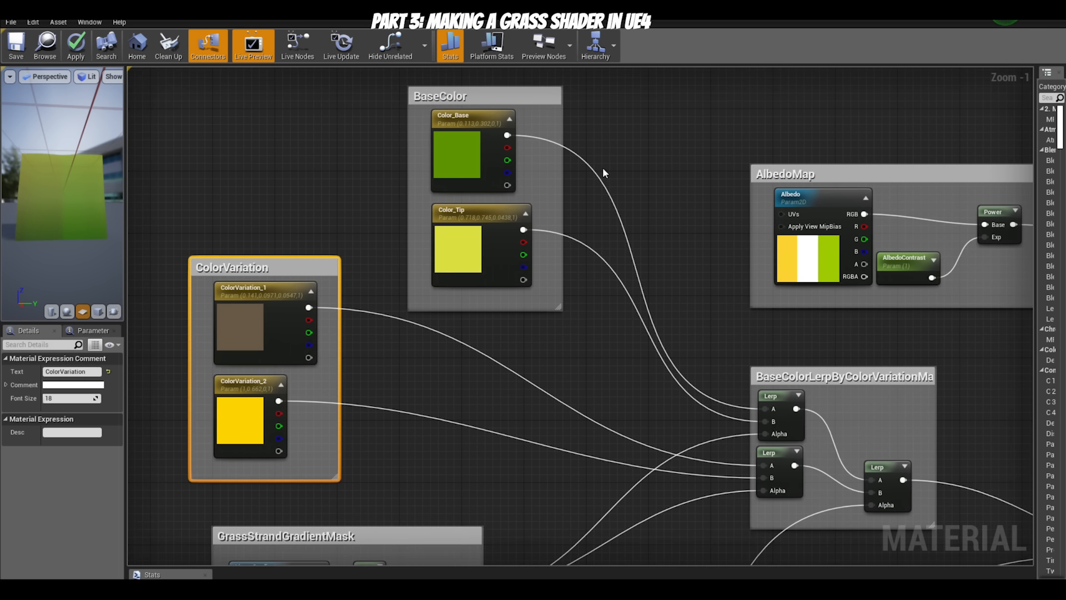
left_click(441, 140)
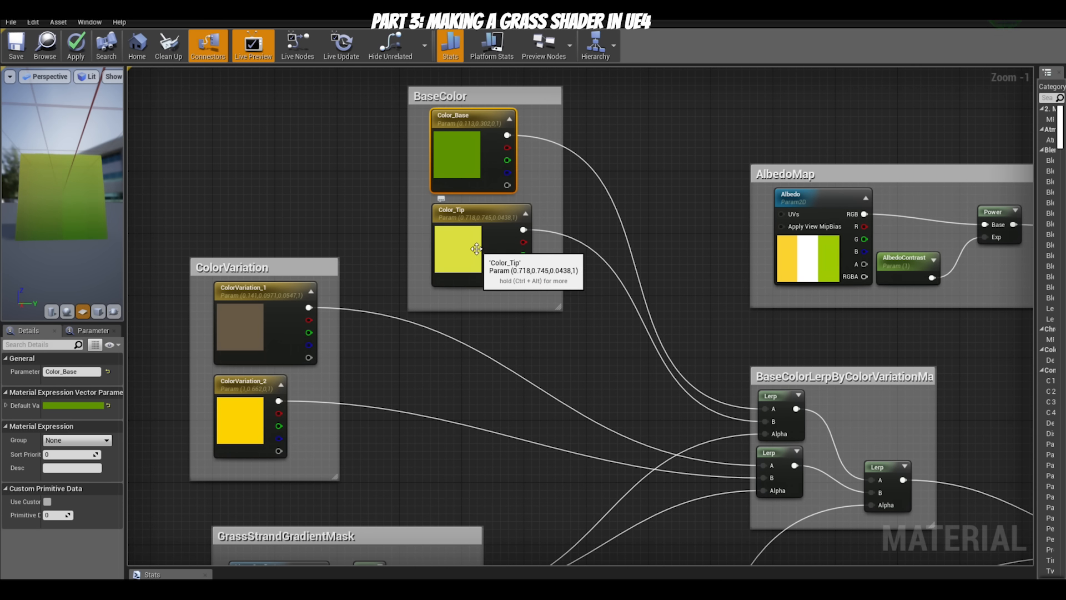
left_click(242, 333)
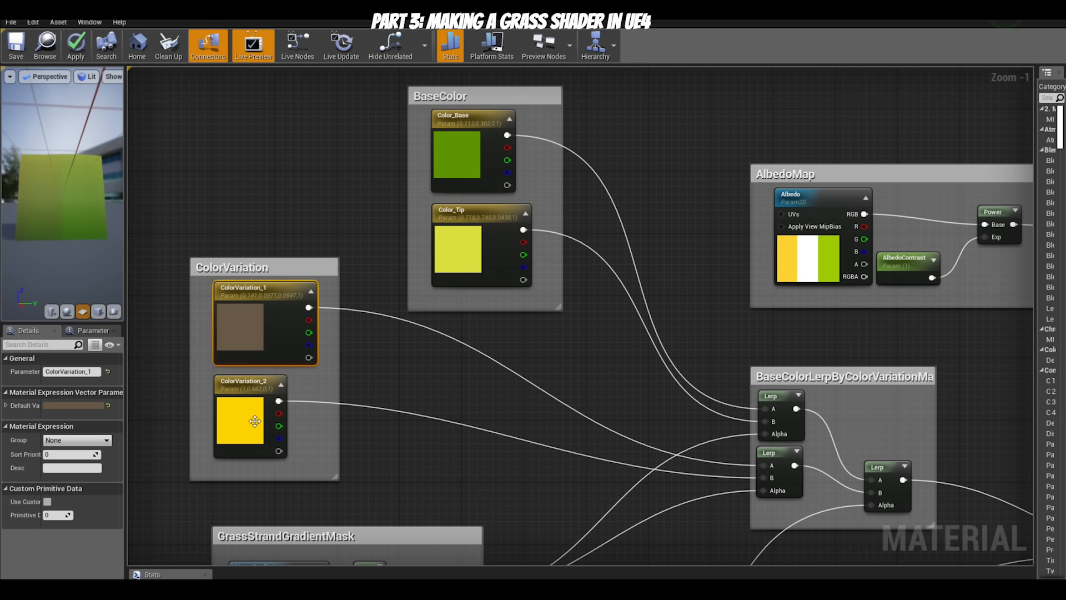
left_click(247, 392)
- Trace how the colour parameters and GrassStrandGradientMask feed the Lerp nodes of BaseColorLerpByColorVariationMask
right_click_drag(569, 232, 506, 266)
right_click_drag(610, 329, 500, 194)
scroll(576, 297, "up", 1)
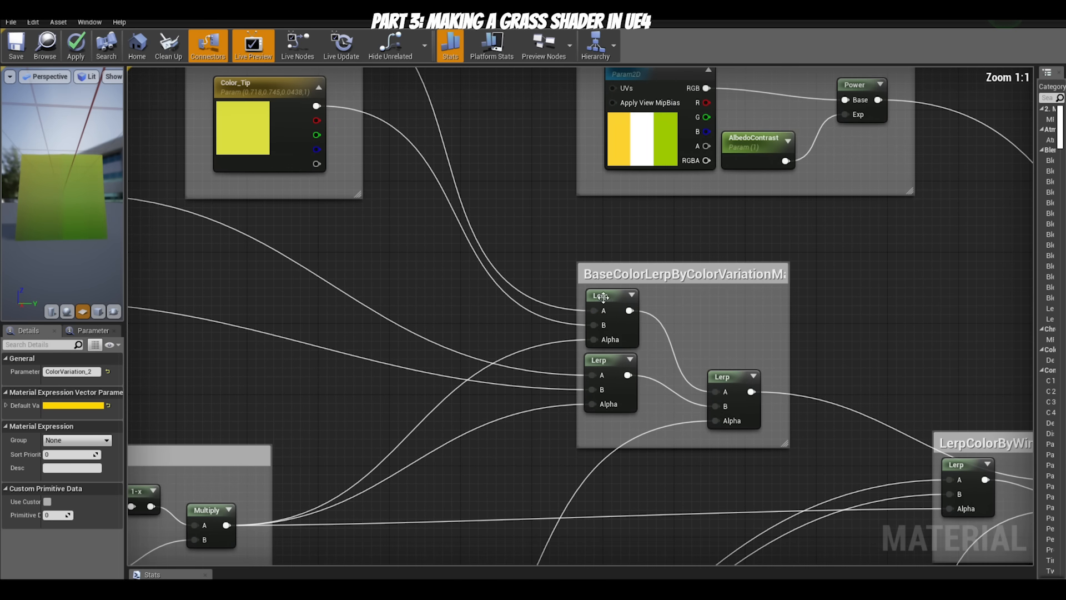
right_click_drag(518, 294, 609, 286)
right_click_drag(759, 348, 257, 338)
left_click_drag(276, 155, 512, 478)
left_click(521, 419)
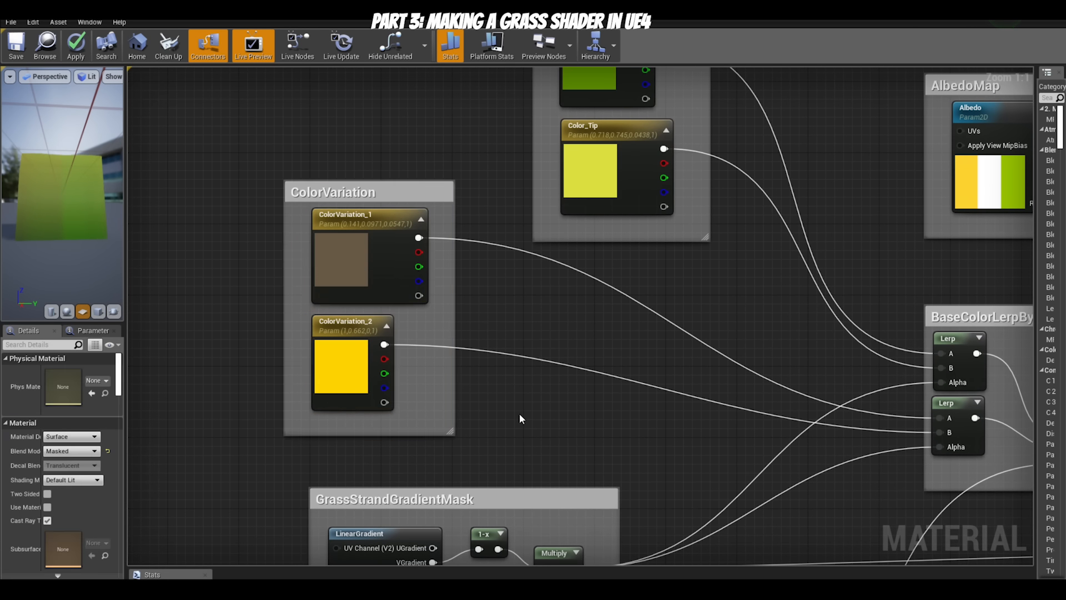
right_click_drag(556, 444, 530, 226)
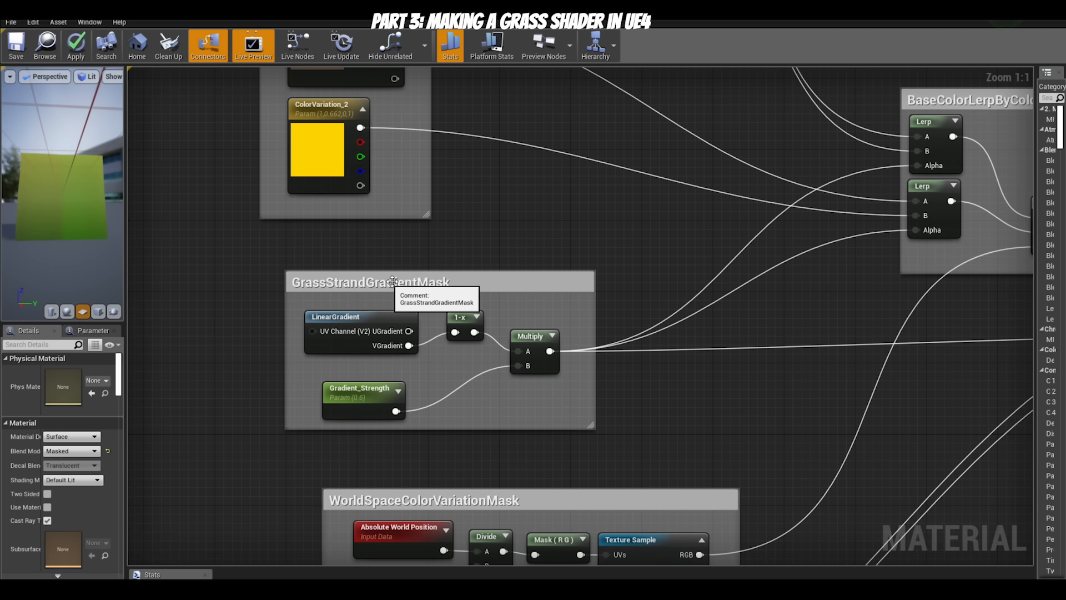
- Preview the 1-x node of GrassStrandGradientMask on the preview mesh to check the inverted VGradient from LinearGradient
right_click_drag(386, 335, 418, 329)
left_click(378, 309)
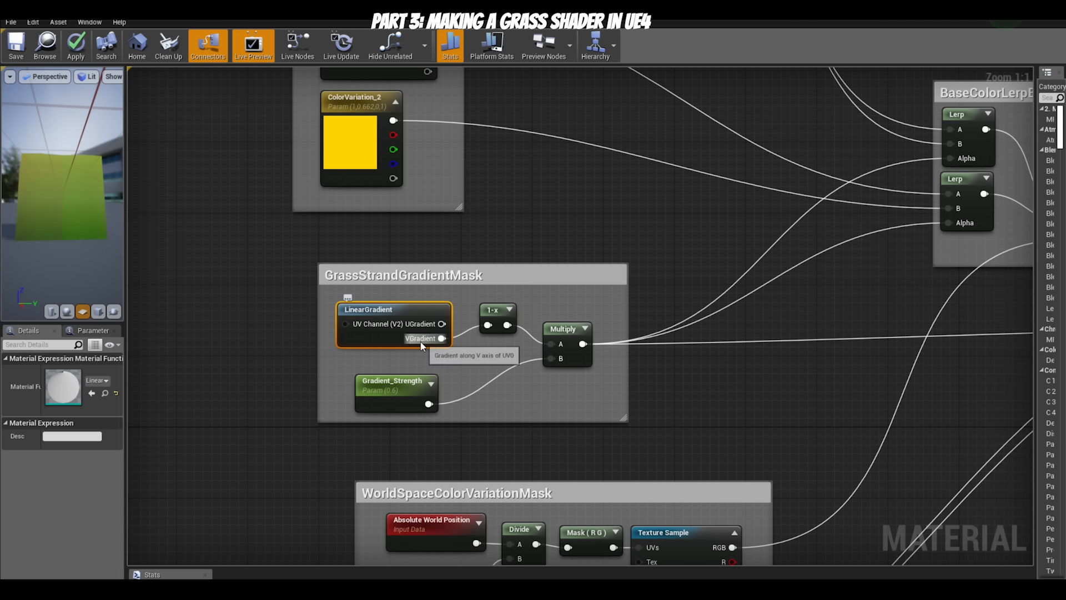
right_click(496, 314)
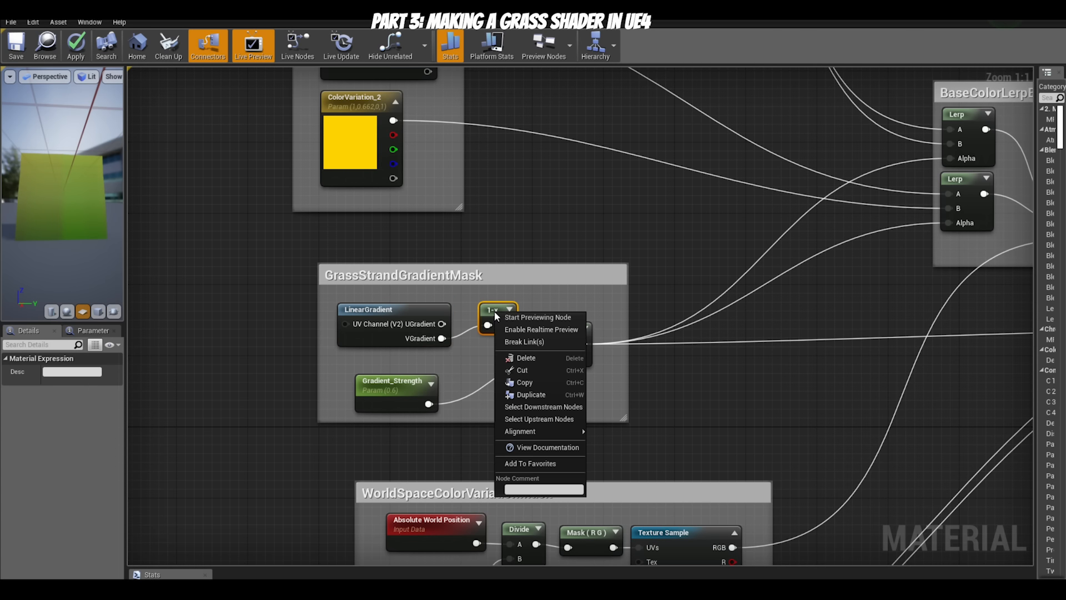
left_click(563, 243)
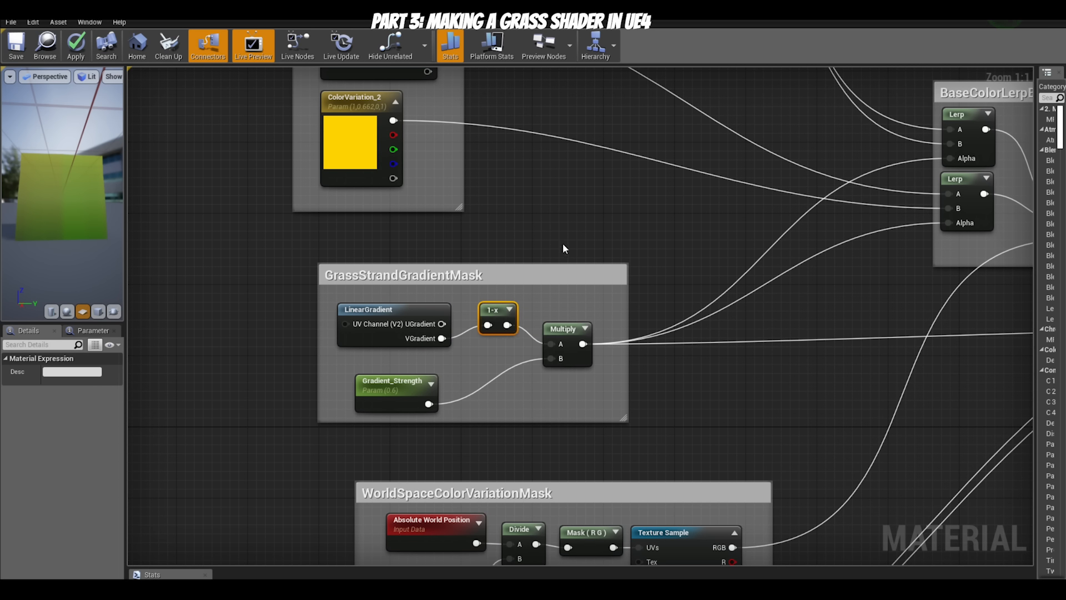
right_click(493, 313)
left_click(507, 317)
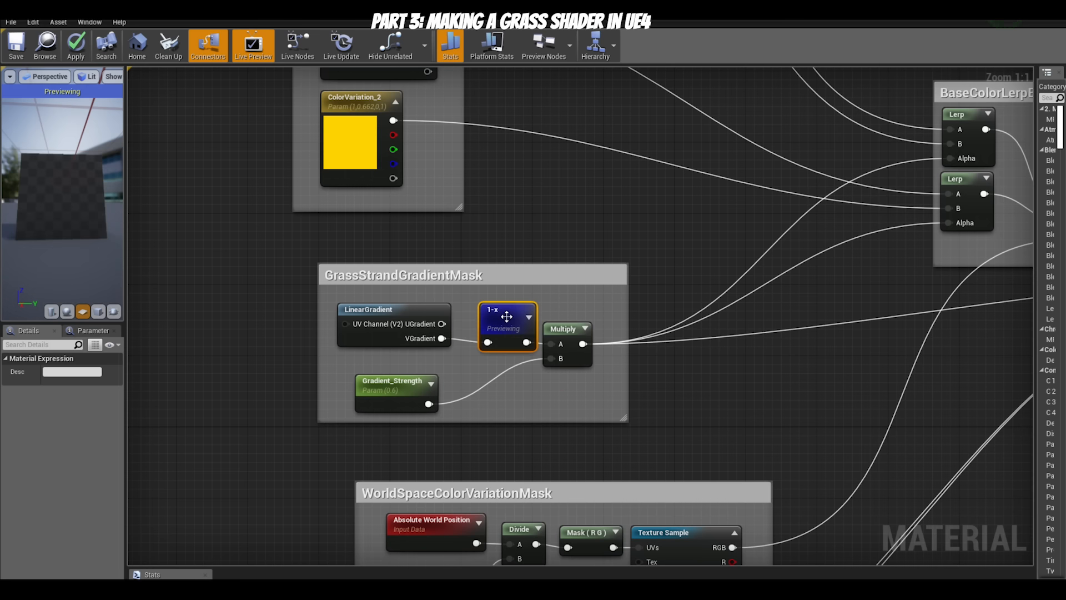
left_click_drag(506, 315, 489, 315)
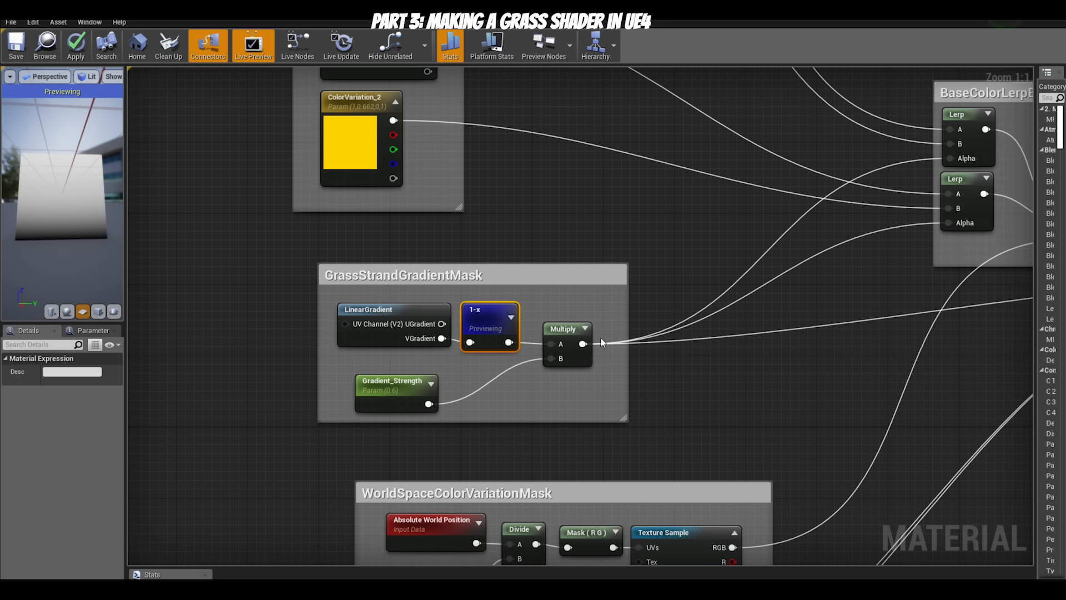
- Stop previewing the 1-x node and reposition it between LinearGradient and Multiply in GrassStrandGradientMask
right_click(495, 311)
left_click(525, 316)
left_click(561, 333)
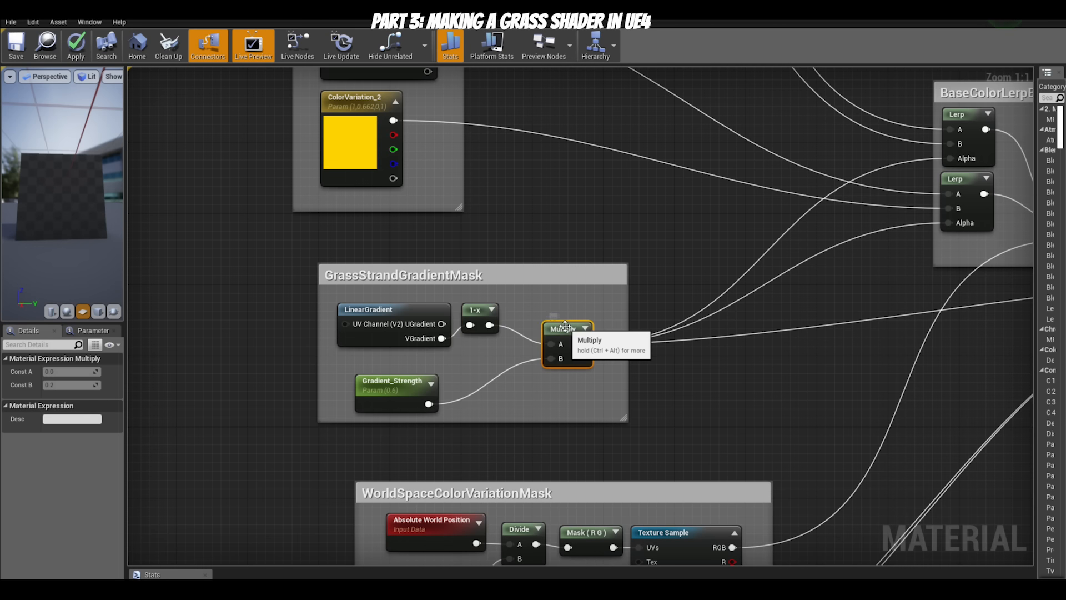
left_click_drag(475, 311, 484, 319)
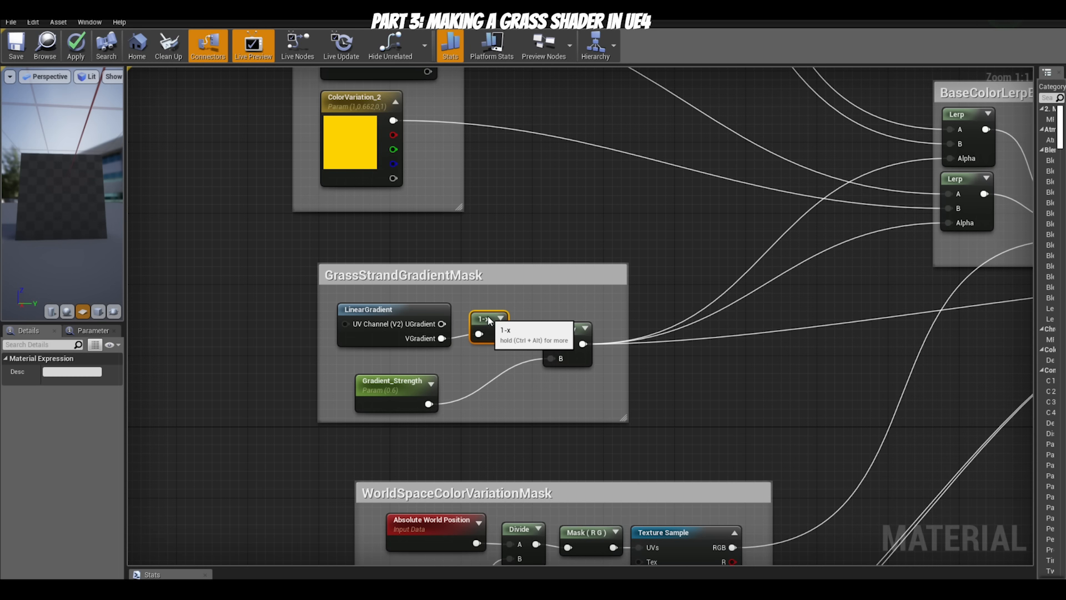
- Inspect the Gradient_Strength parameter that multiplies the strand gradient, along with the colour groups the mask blends
left_click(402, 385)
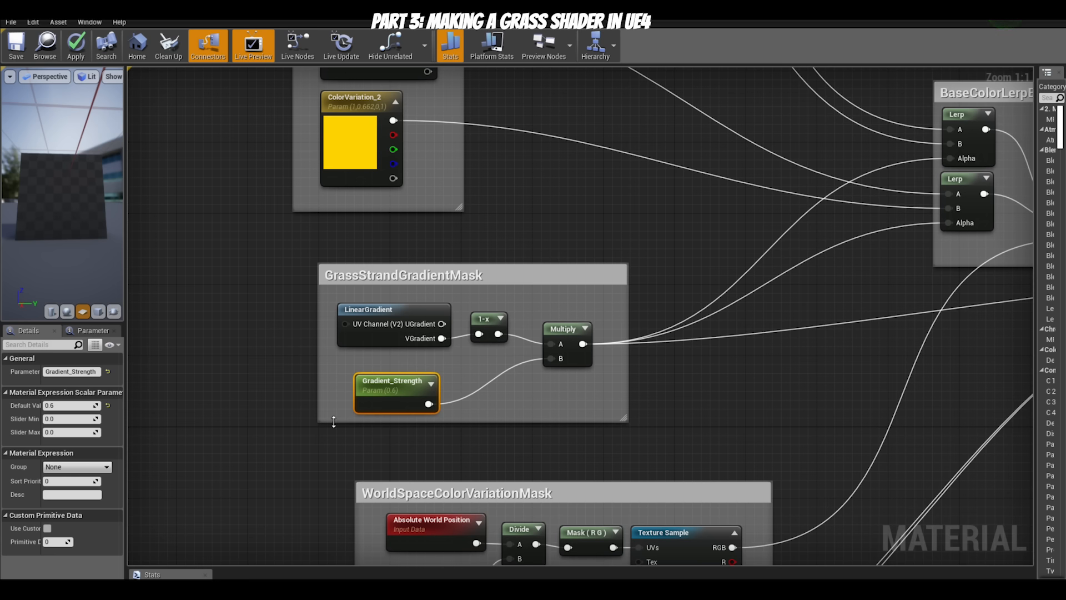
left_click(307, 429)
right_click_drag(577, 225, 626, 206)
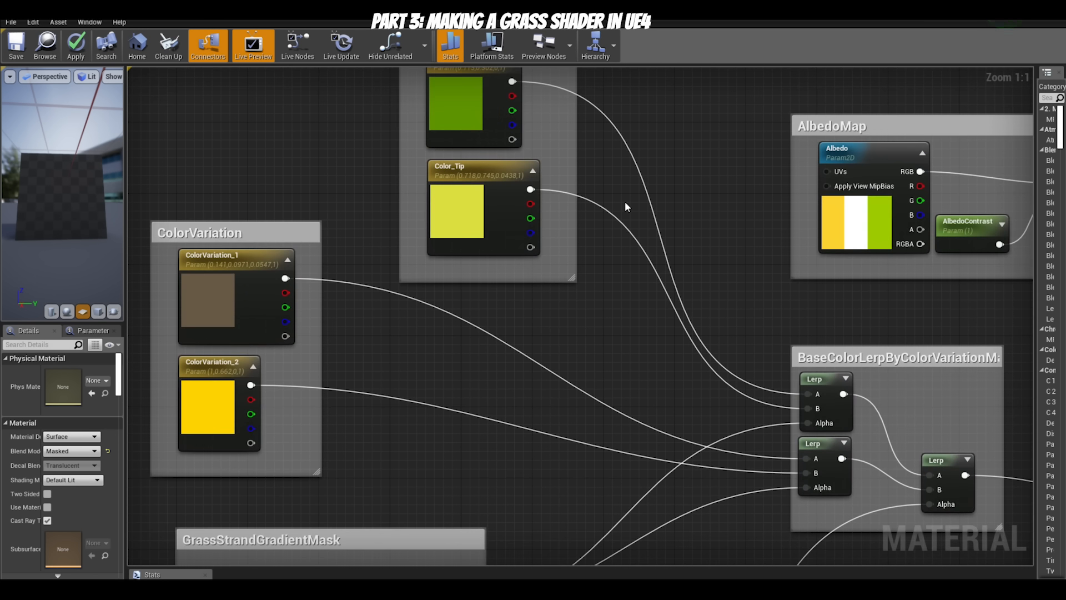
right_click_drag(462, 389, 657, 166)
left_click(402, 414)
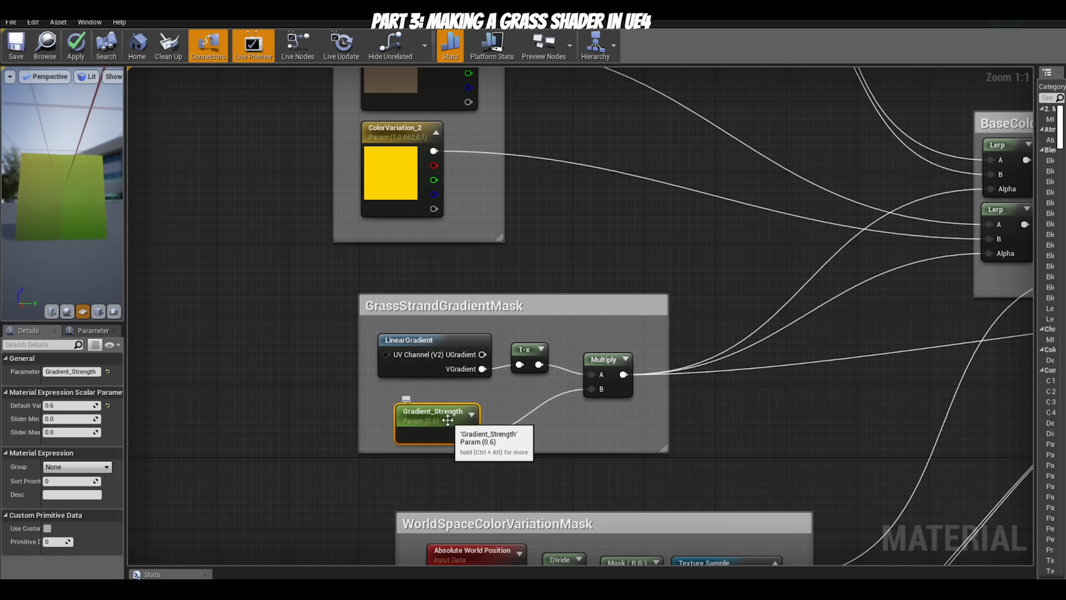
right_click_drag(448, 420, 367, 530)
right_click_drag(414, 443, 251, 383)
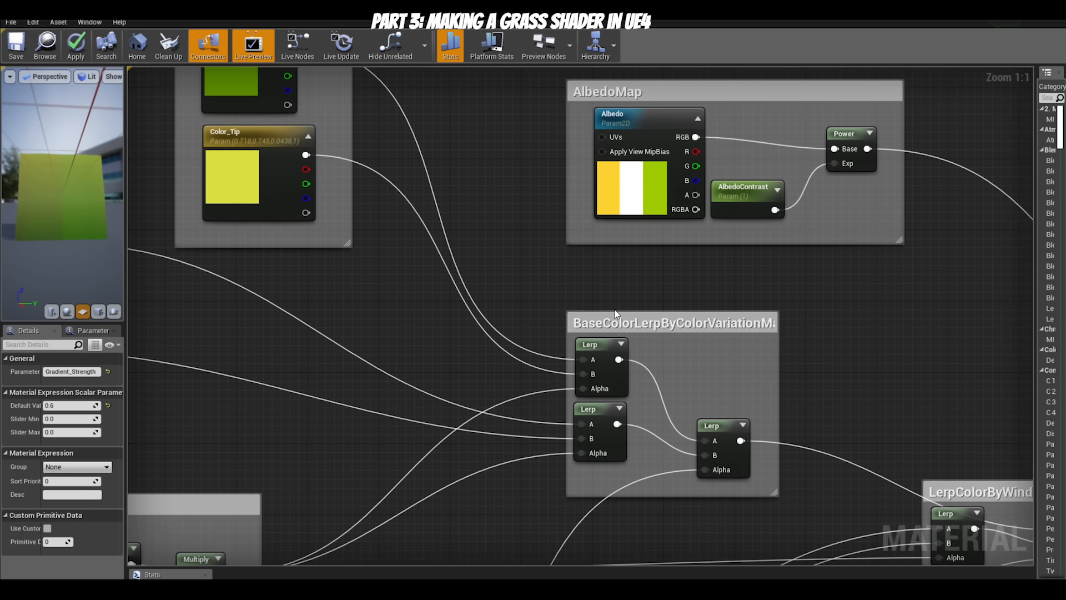
- Follow the GrassStrandGradientMask output to the first two Lerps and inspect the final Lerp in BaseColorLerpByColorVariationMask
right_click_drag(614, 314, 619, 183)
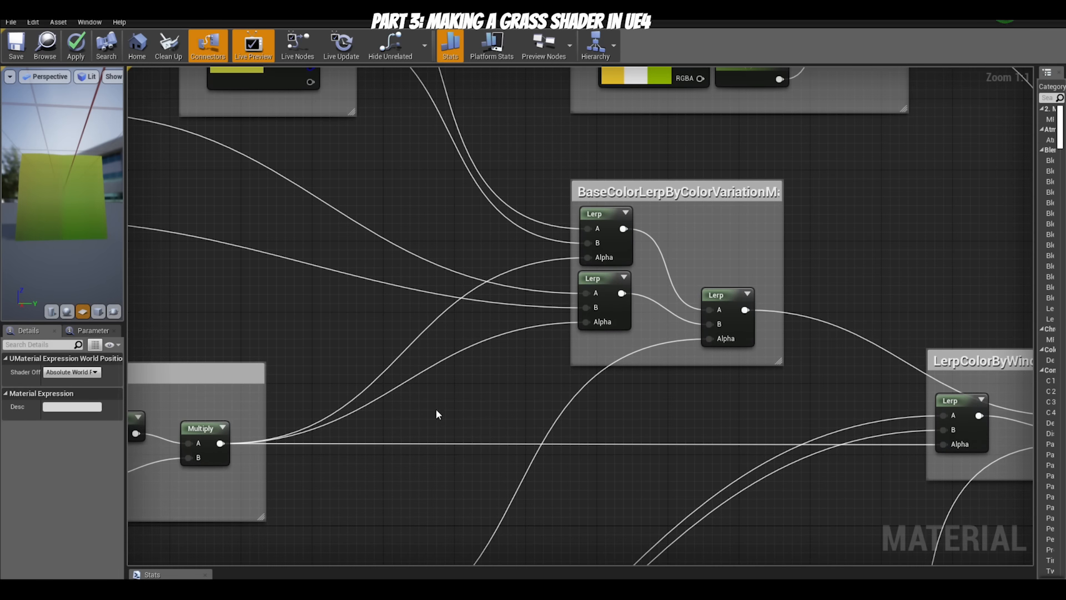
right_click_drag(438, 414, 605, 383)
left_click(291, 362)
right_click_drag(231, 348, 339, 340)
left_click(339, 340)
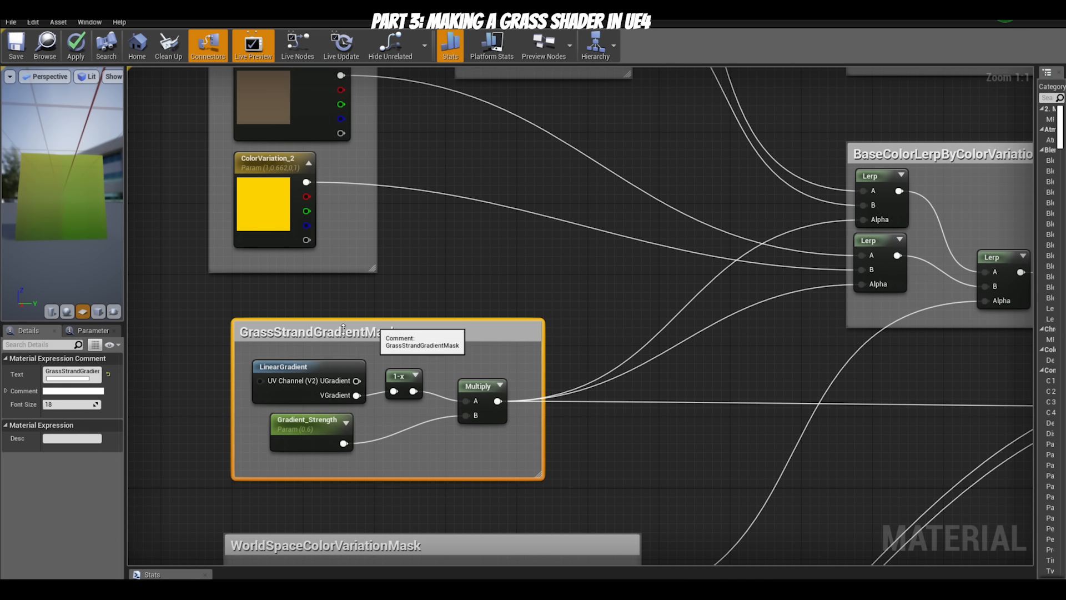
right_click_drag(577, 292, 169, 372)
left_click(475, 261)
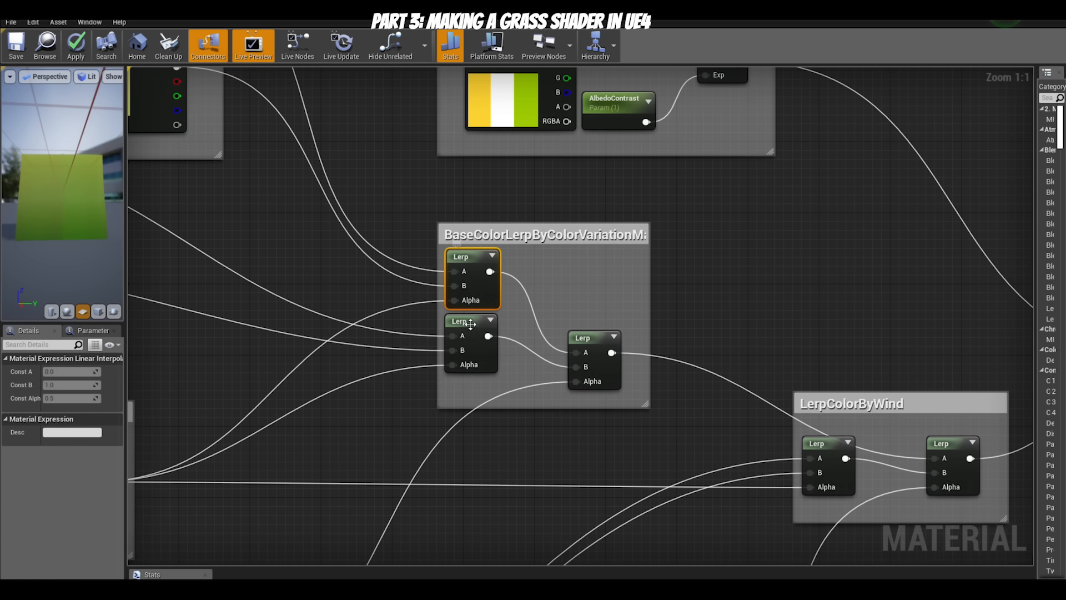
left_click(583, 338)
- Inspect the Texture Sample, Divide, VariationMapSize and Mask (R G) nodes of WorldSpaceColorVariationMask and follow its output connection
right_click_drag(580, 387, 843, 73)
right_click_drag(467, 239, 670, 213)
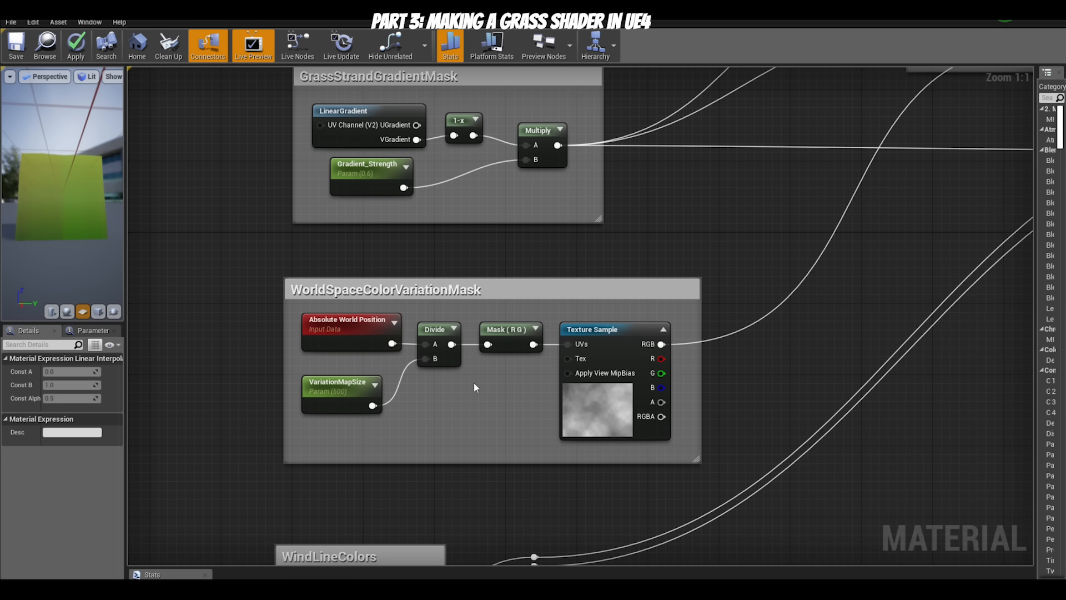
left_click(603, 401)
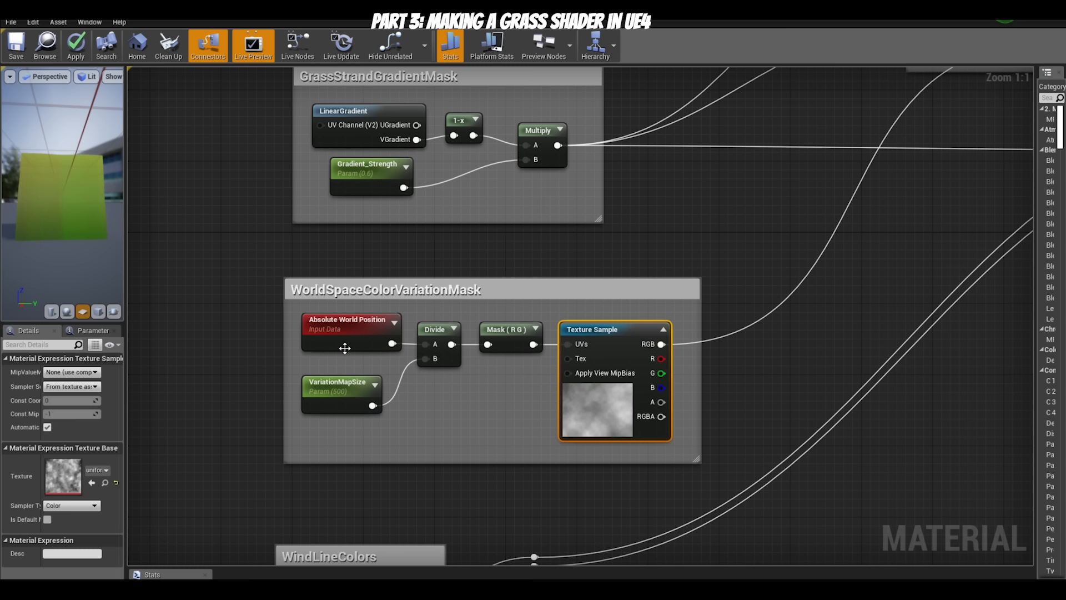
left_click(436, 334)
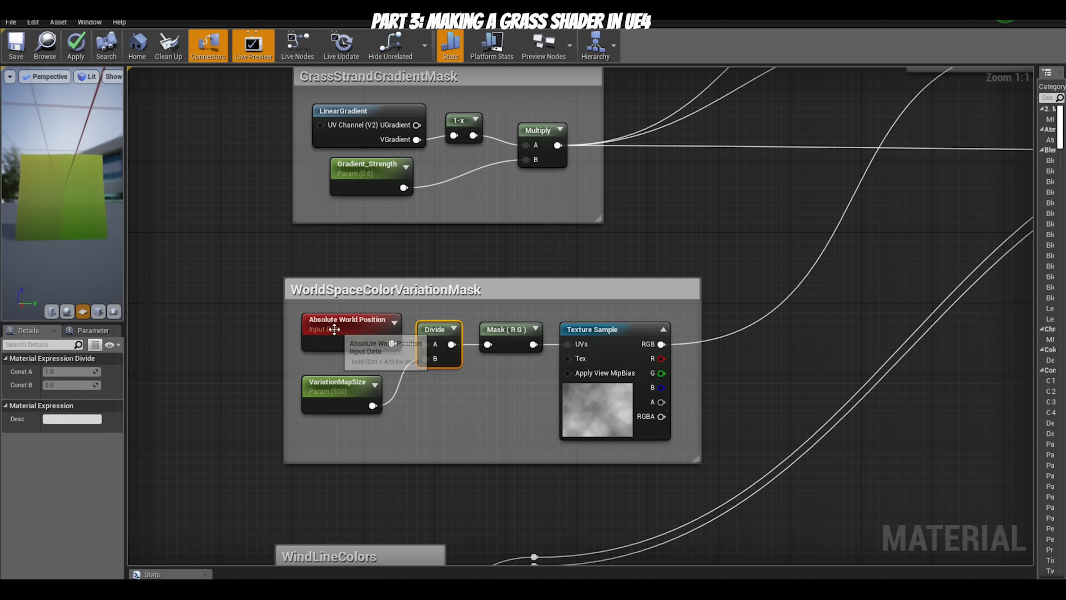
left_click(351, 406)
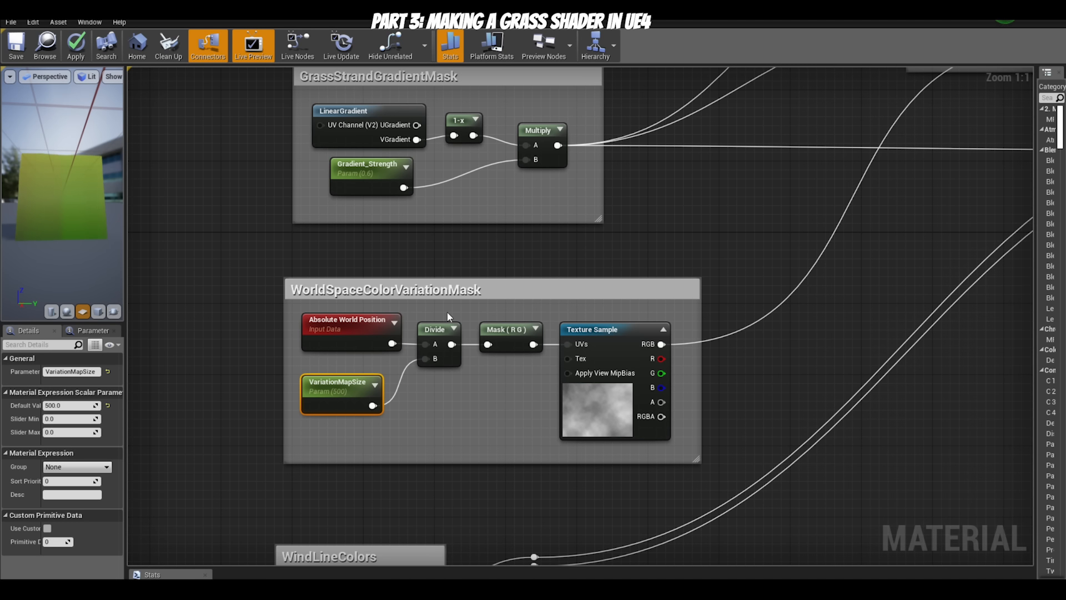
left_click(603, 402)
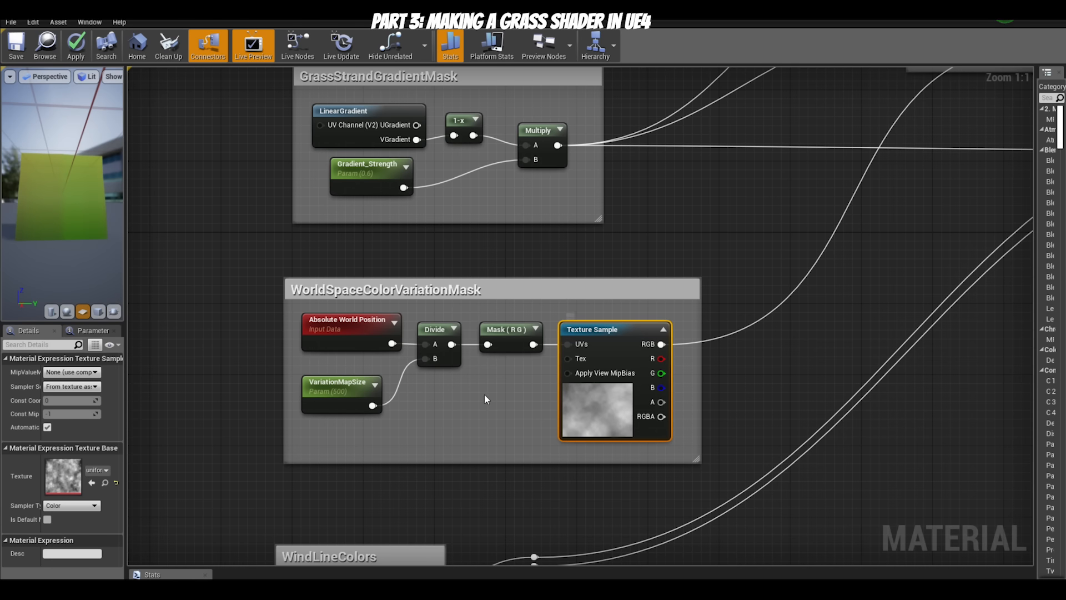
left_click(500, 335)
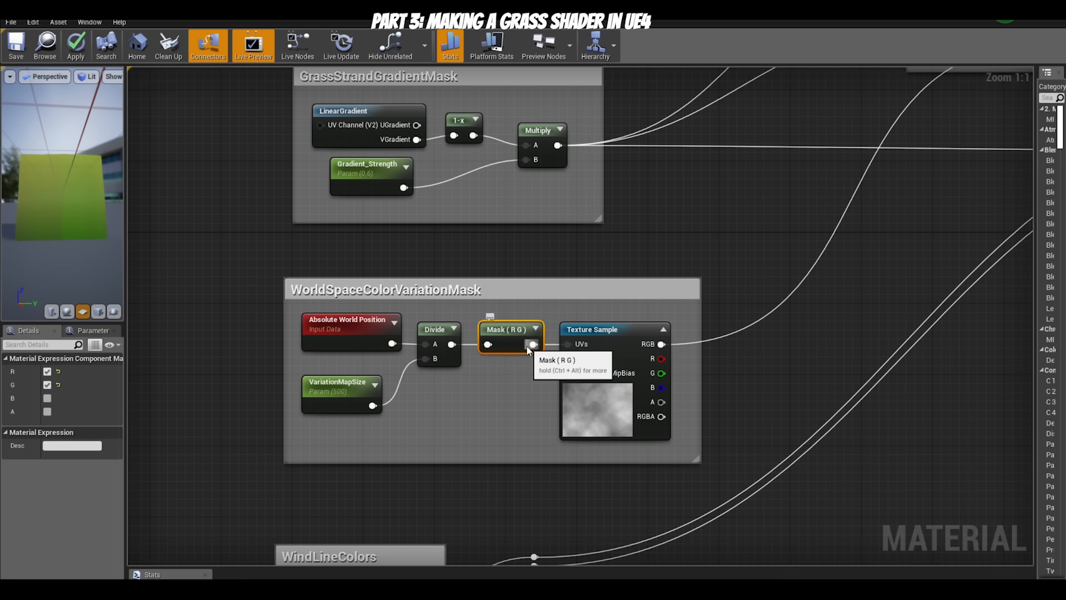
right_click_drag(578, 351, 700, 451)
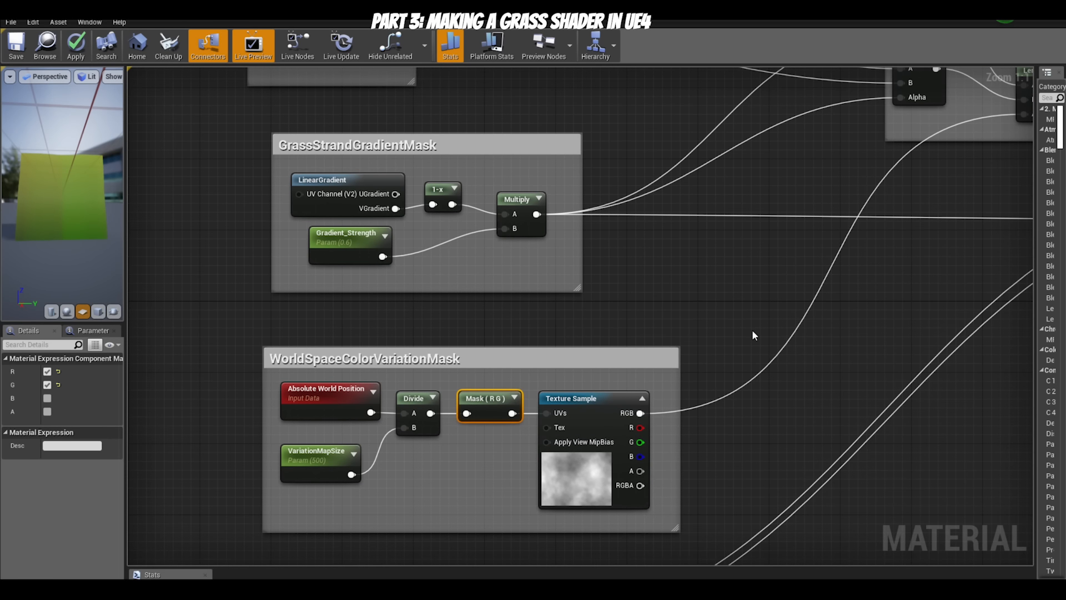
right_click_drag(753, 331, 723, 292)
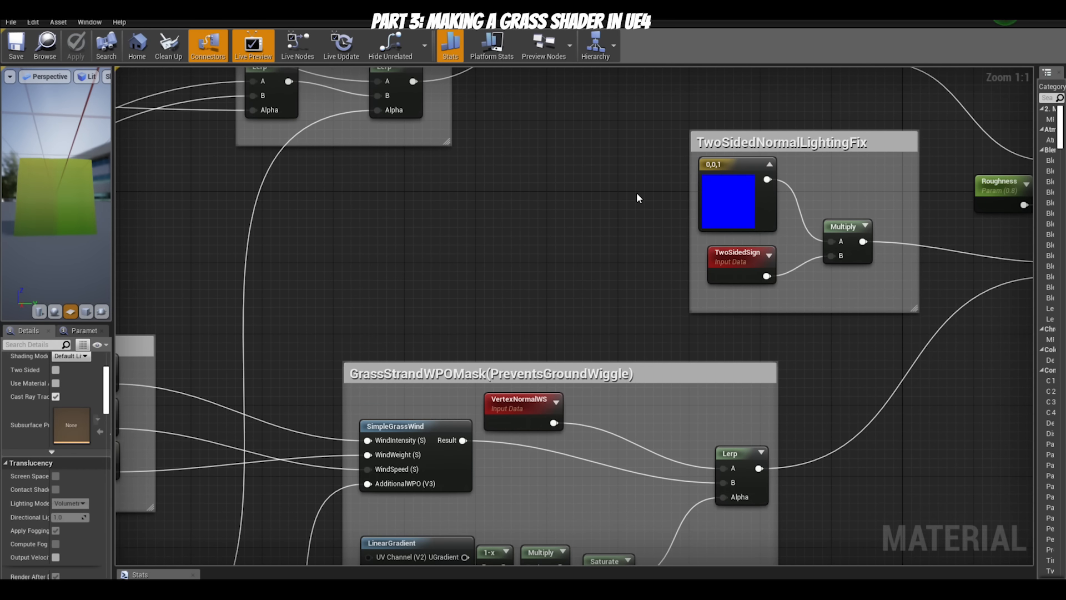
right_click_drag(637, 198, 341, 217)
left_click_drag(341, 217, 311, 187)
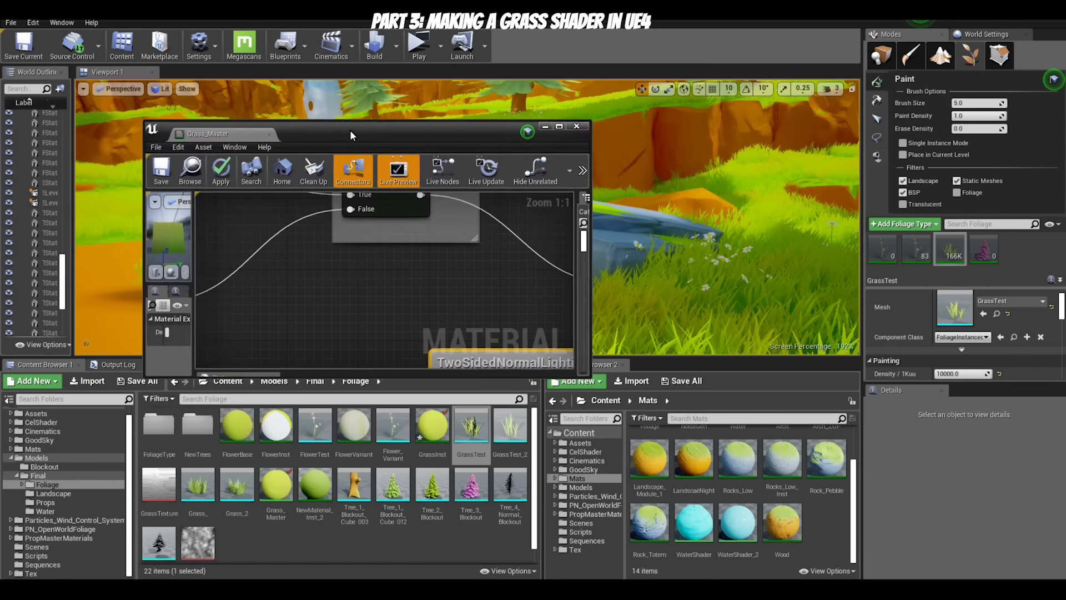
- Return to the level viewport, leave foliage painting for Place mode, and select the large pine tree on the grassy ledge
left_click_drag(350, 130, 596, 334)
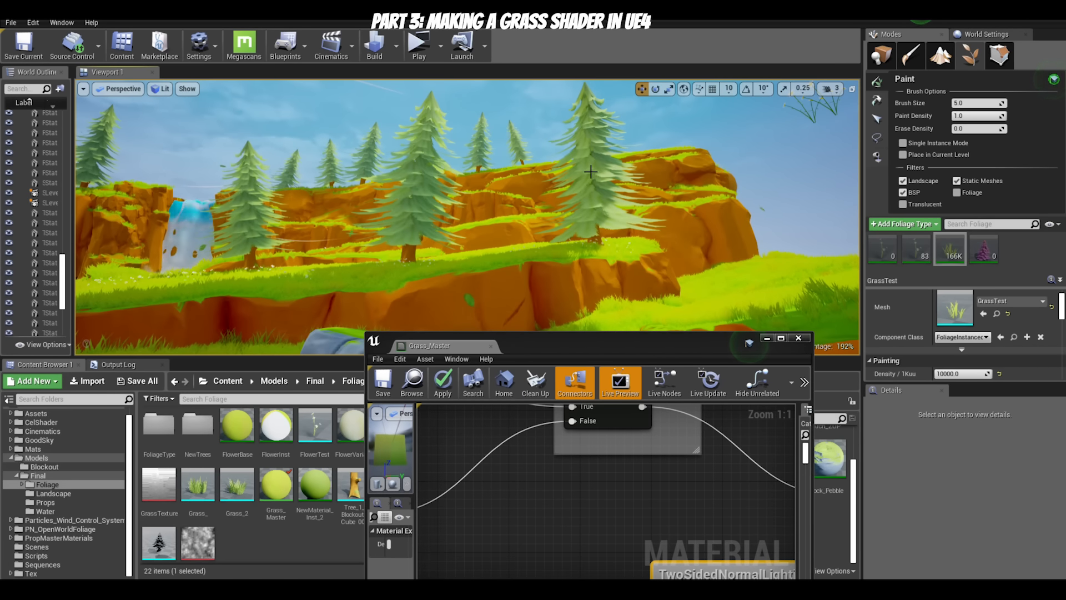
right_click_drag(612, 154, 644, 130)
key("w")
right_click_drag(640, 161, 641, 113)
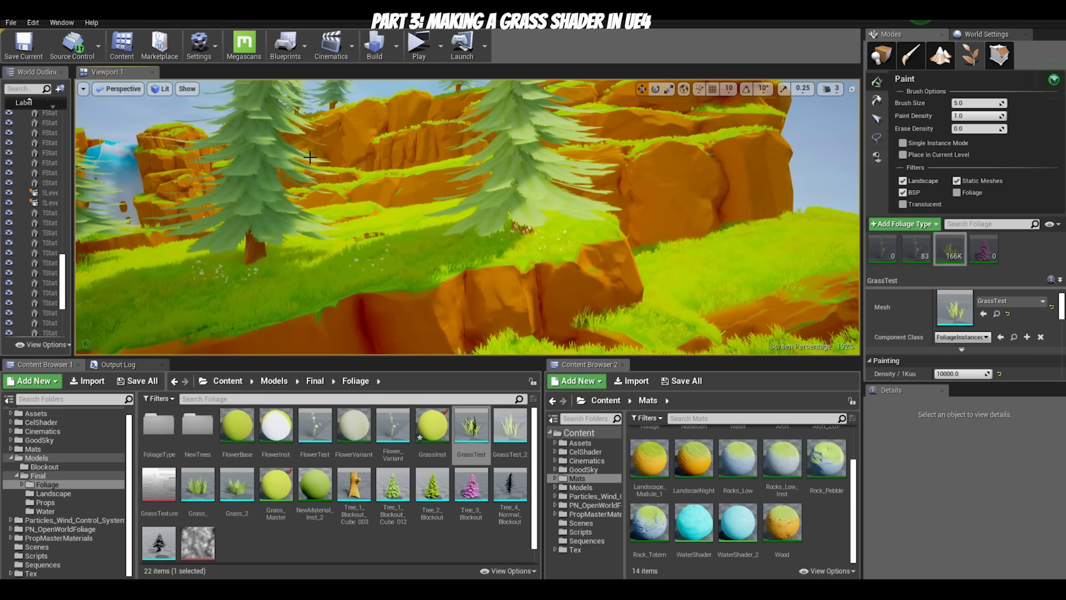
key("shift+1")
left_click(504, 190)
right_click_drag(504, 191, 504, 141)
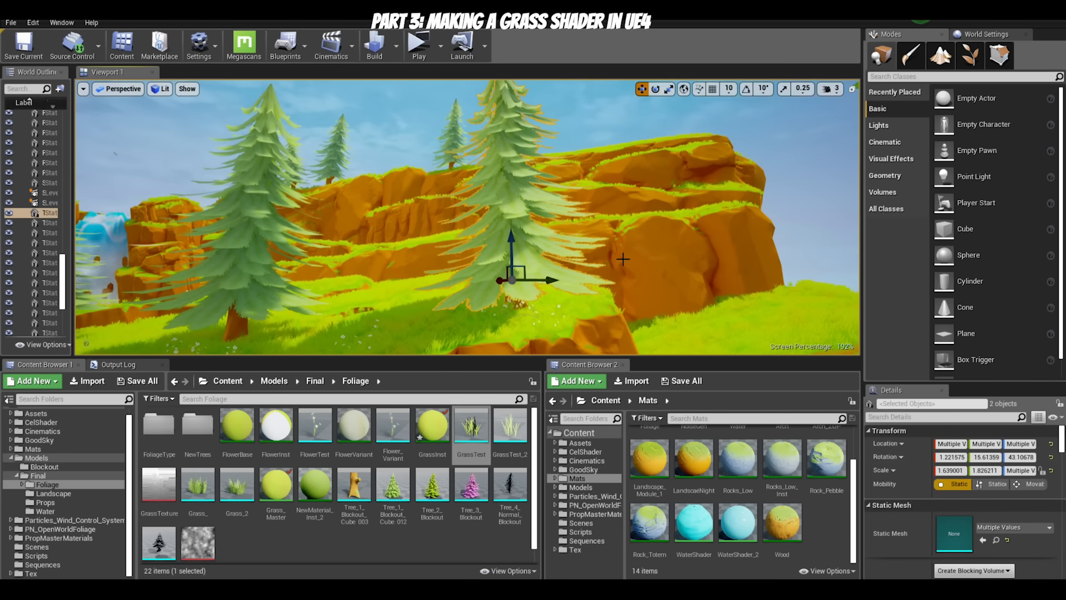
- Open the selected tree's Trees_2_Inst material instance and its parent material Trees_2
scroll(947, 504, "down", 2)
left_click(961, 572)
scroll(960, 533, "down", 3)
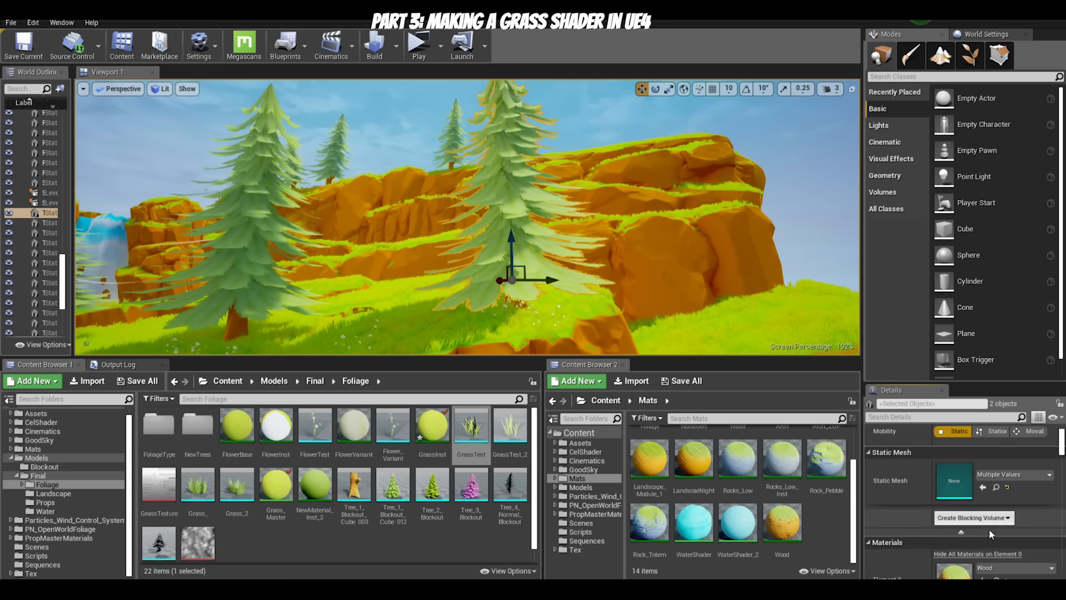
double_click(961, 507)
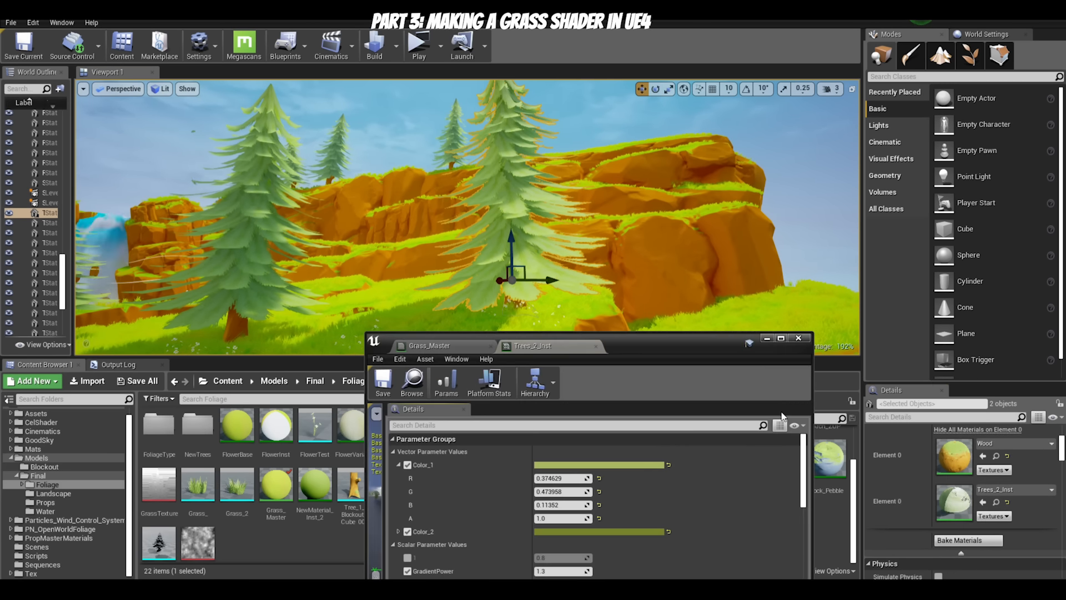
left_click_drag(666, 350, 745, 218)
scroll(717, 352, "down", 5)
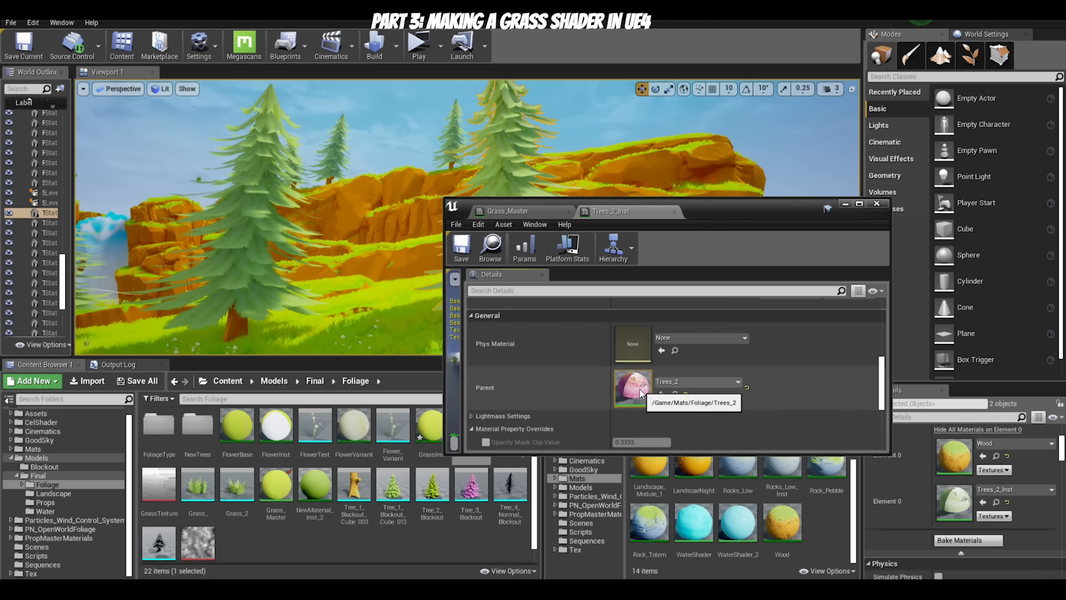
double_click(638, 393)
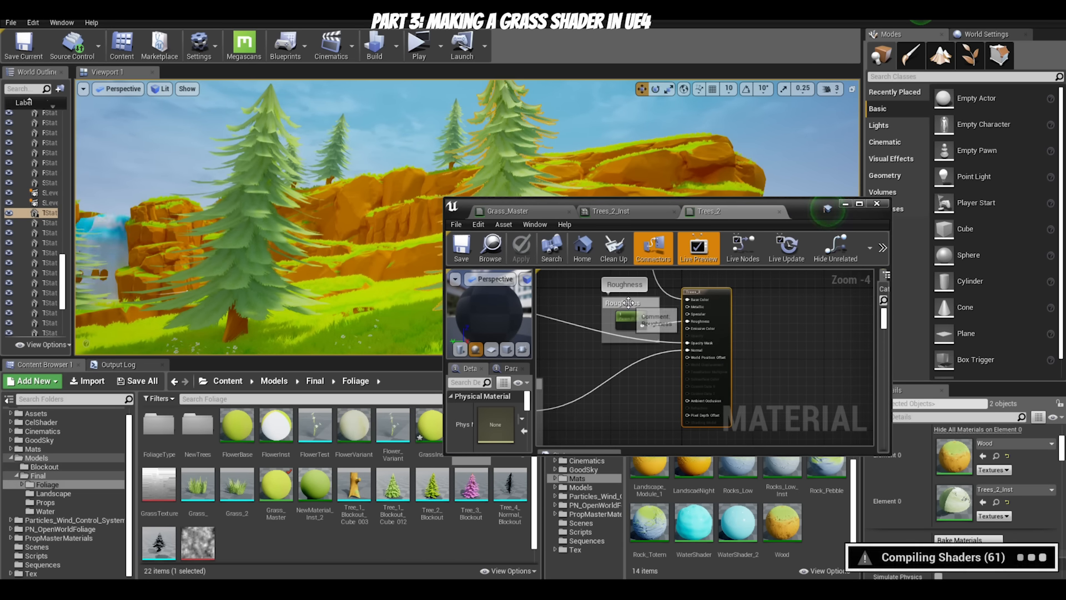
- Locate the normalFix comment group in the Trees_2 graph and select it
right_click_drag(605, 372, 841, 318)
scroll(764, 347, "up", 2)
scroll(764, 345, "up", 2)
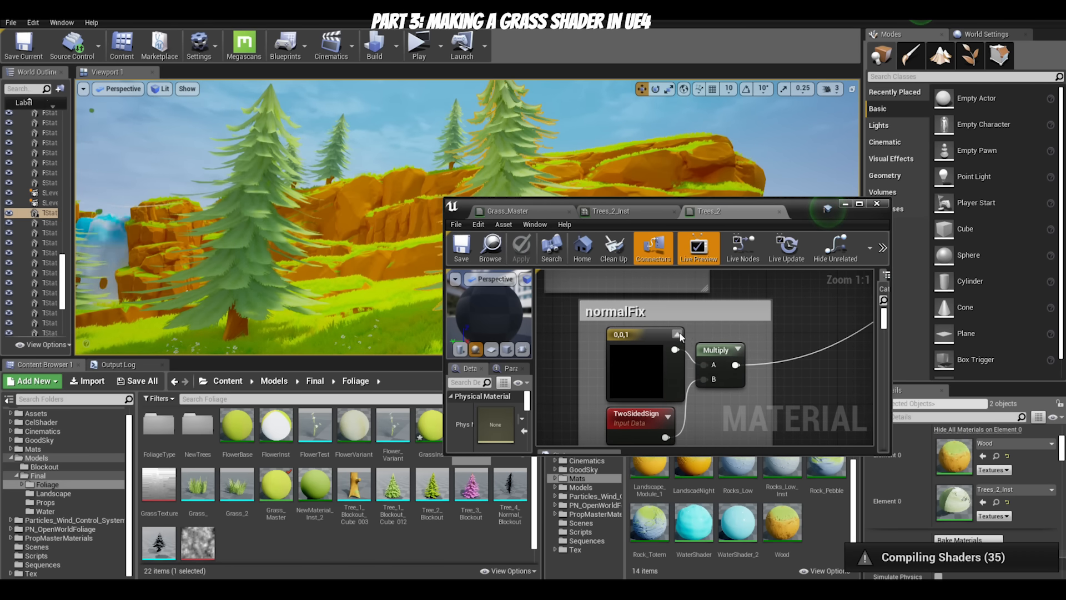
left_click(705, 312)
- Disconnect the normalFix result from the Normal input of Trees_2 and apply the material change
right_click_drag(818, 336, 544, 427)
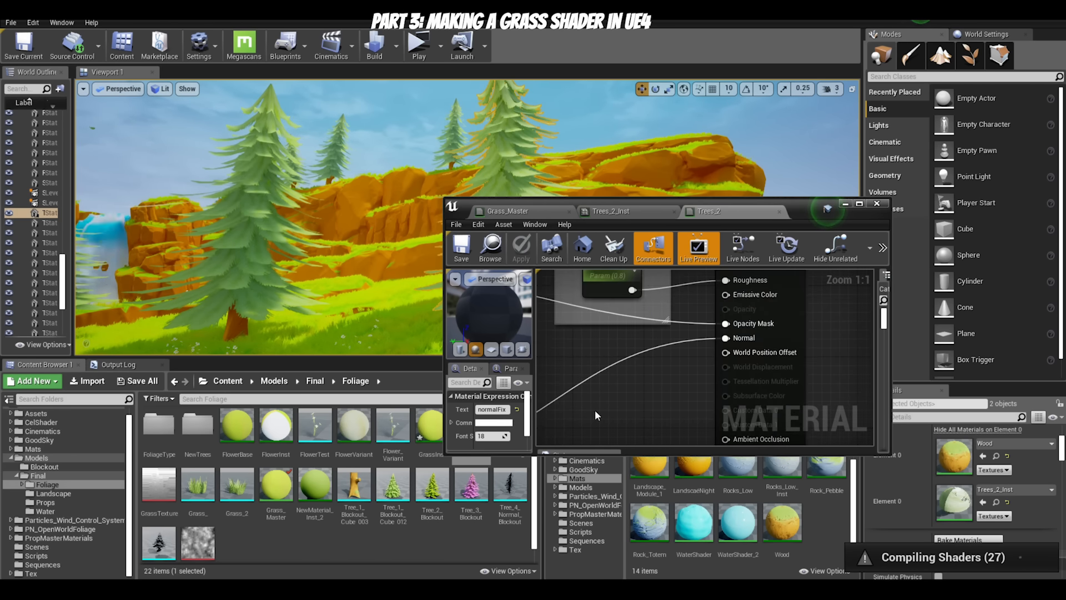
left_click_drag(725, 338, 682, 345, "ctrl")
right_click_drag(638, 407, 674, 399)
left_click_drag(591, 201, 816, 224)
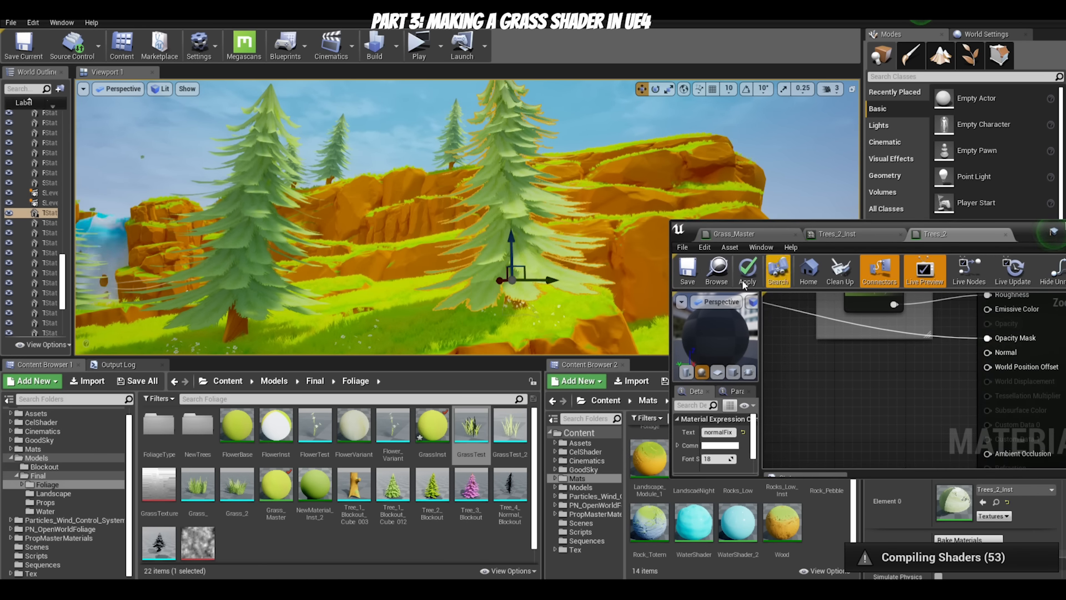
left_click(749, 277)
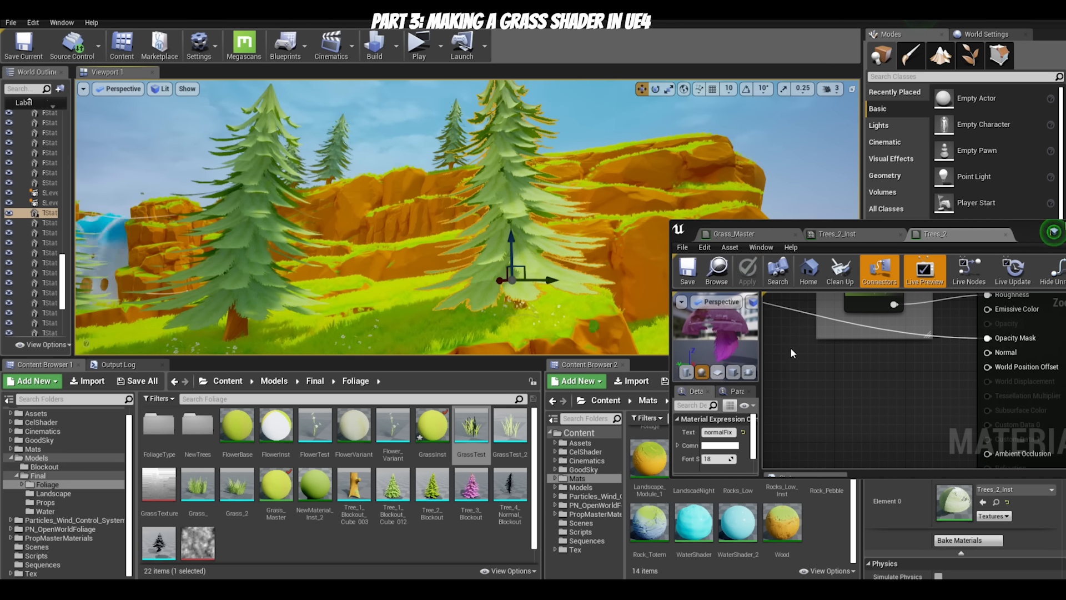
- Examine the shading of the pine trees in the level viewport, including a close view of the branches from below
right_click_drag(355, 183, 323, 188)
scroll(433, 187, "up", 2)
left_click(480, 128)
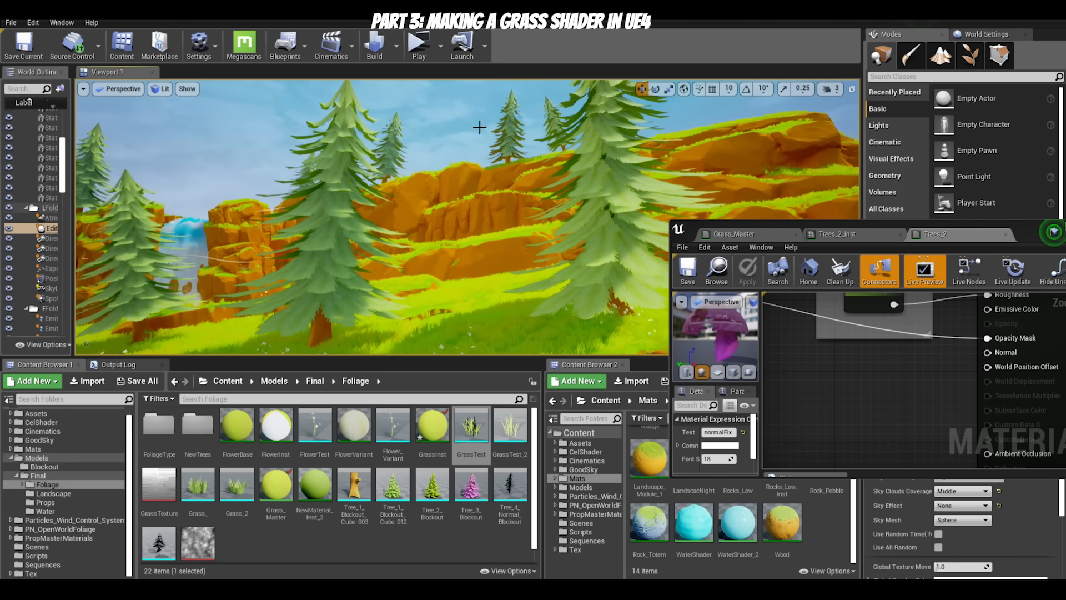
right_click_drag(515, 141, 569, 100)
key("w")
key("s")
right_click_drag(431, 143, 452, 140)
key("w")
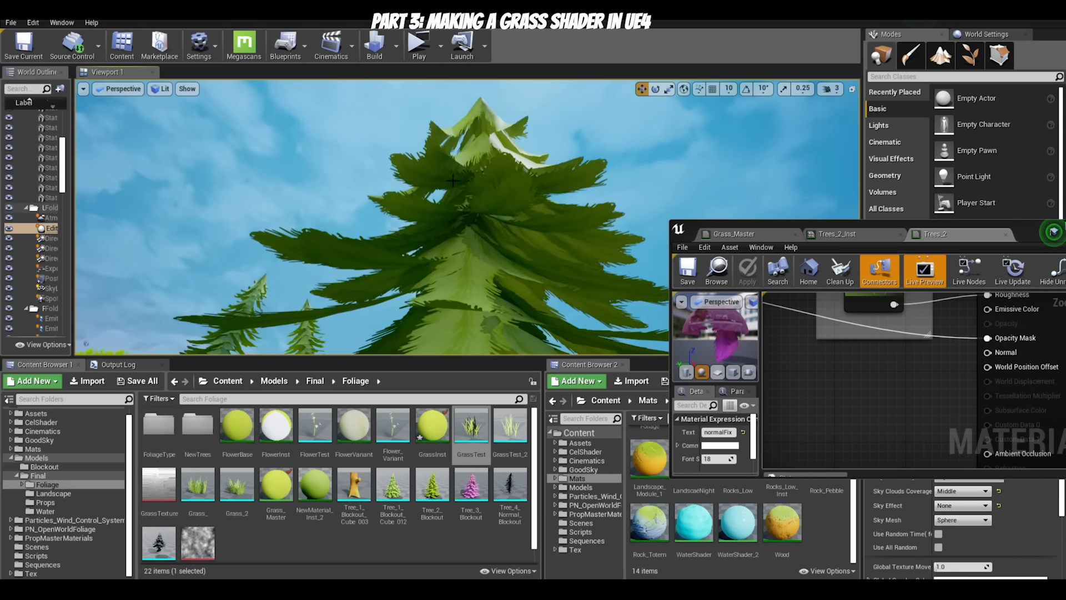
- Inspect the pine trees' shading from a wider view that includes the cliffs and the grassy ground
right_click_drag(412, 176, 281, 255)
key("s")
key("d")
key("w")
scroll(857, 404, "down", 1)
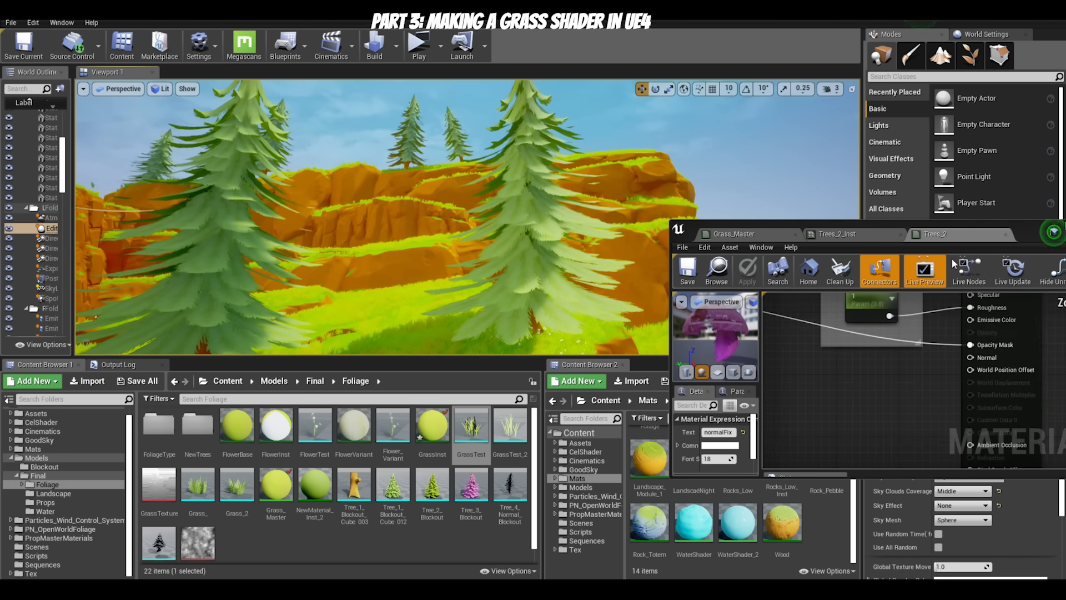
- Reconnect the normalFix Multiply output to the Normal input of Trees_2, apply the change and save the material
left_click_drag(1026, 237, 734, 183)
left_click(747, 165)
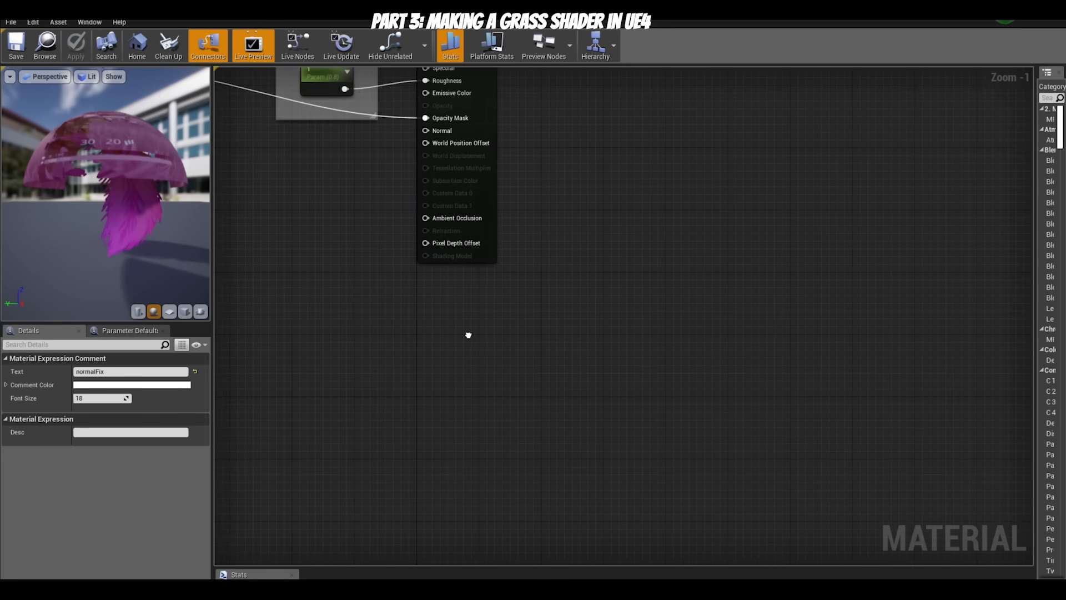
scroll(819, 378, "up", 4)
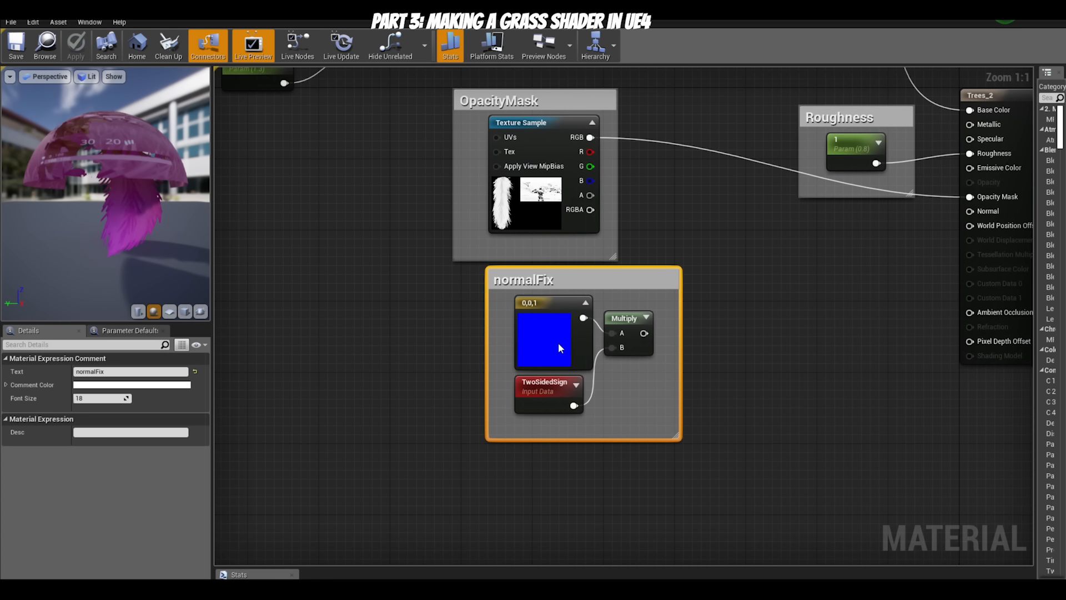
left_click(558, 342)
right_click_drag(685, 328, 506, 374)
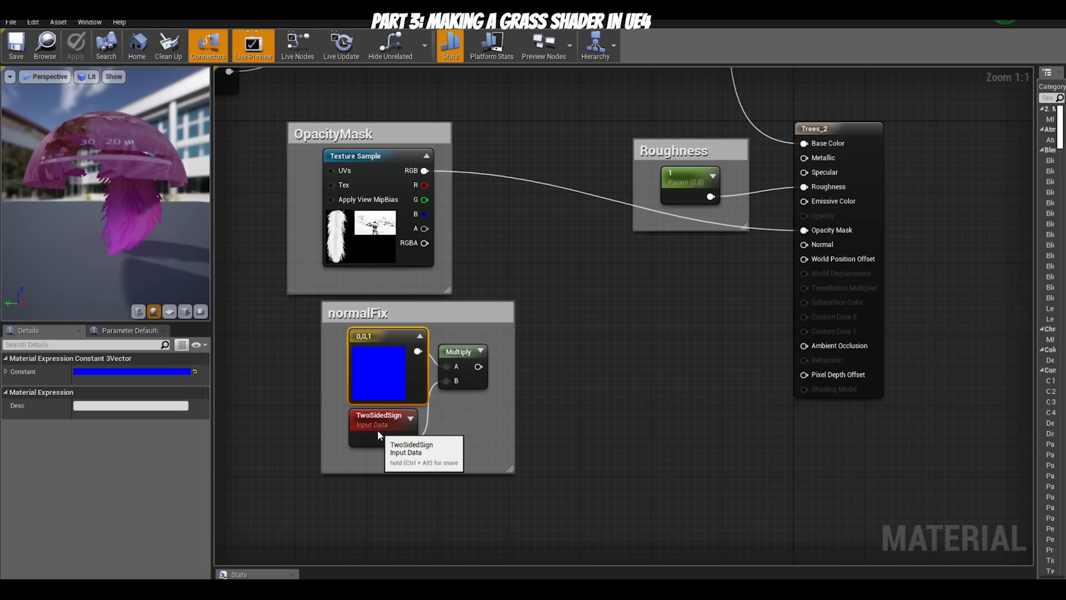
left_click(380, 427)
left_click_drag(479, 366, 805, 245)
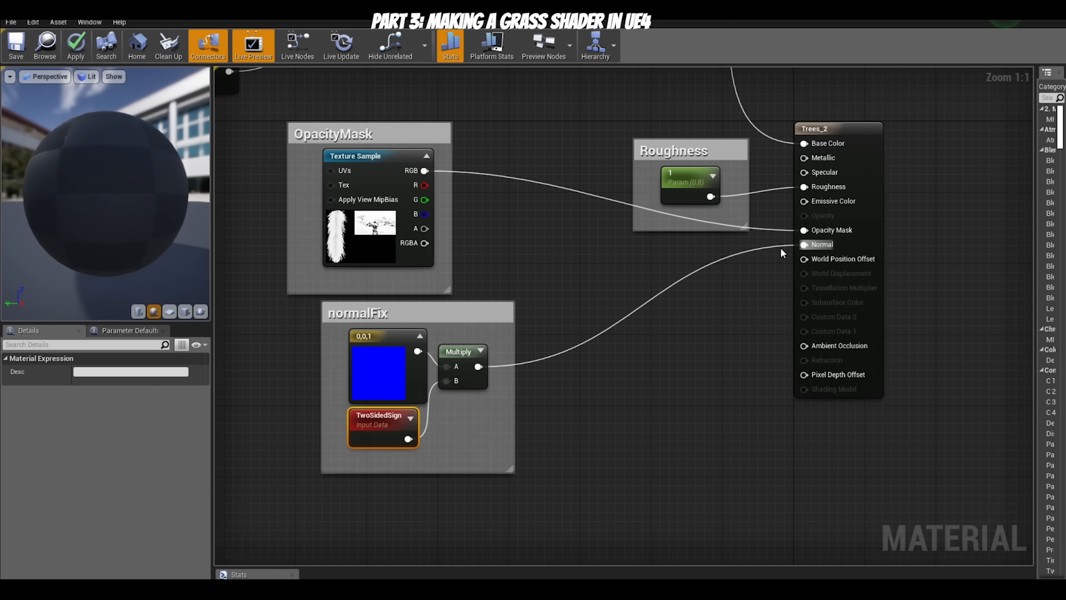
left_click(68, 51)
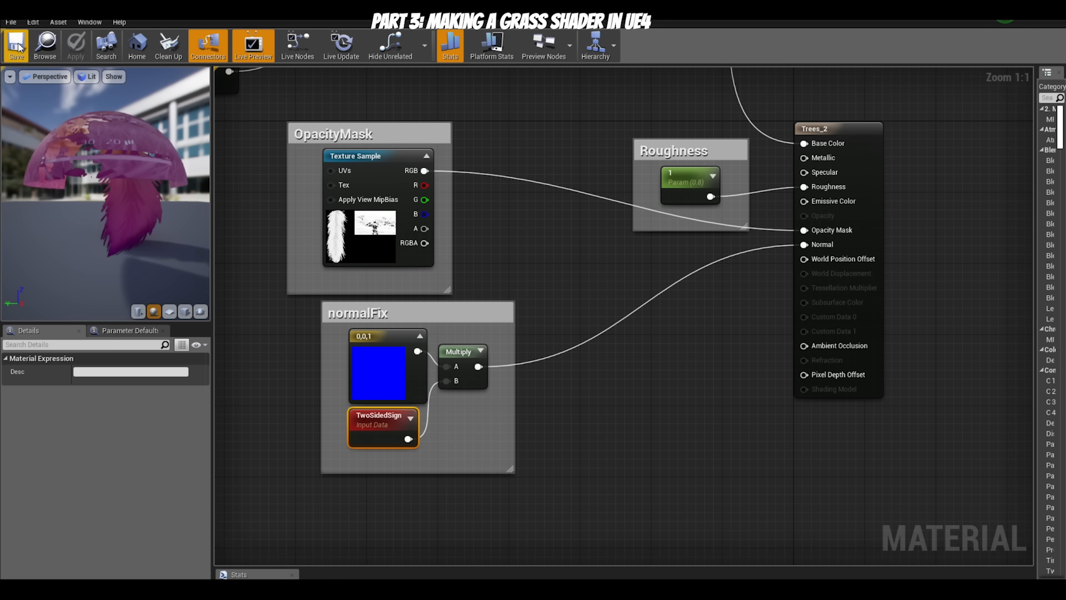
left_click(16, 47)
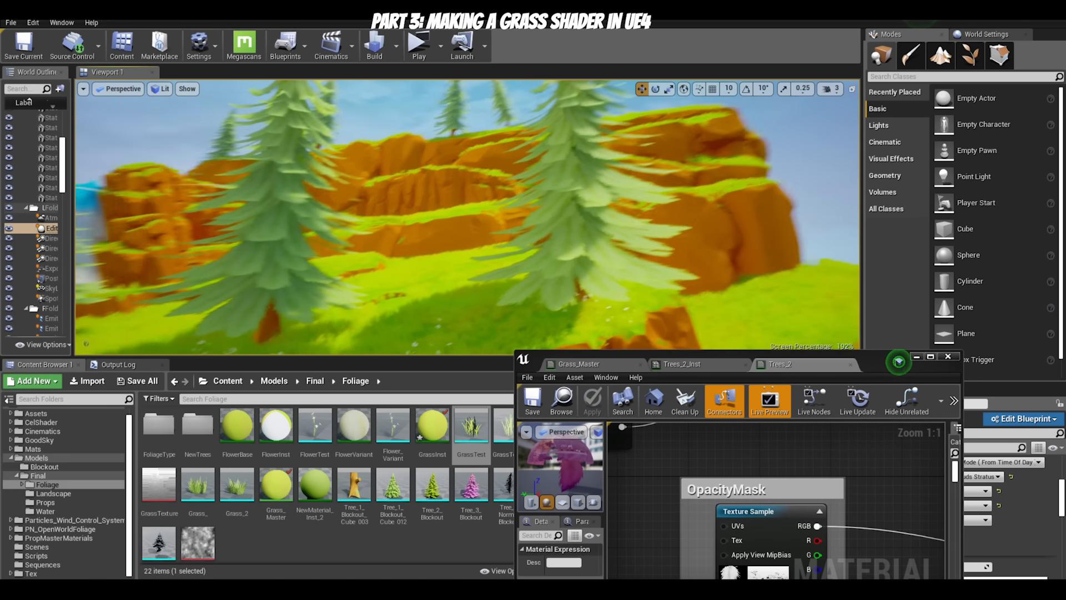
- Inspect the pine branches up close in the level viewport with the normal fix reconnected
key("w")
right_click_drag(542, 211, 550, 178)
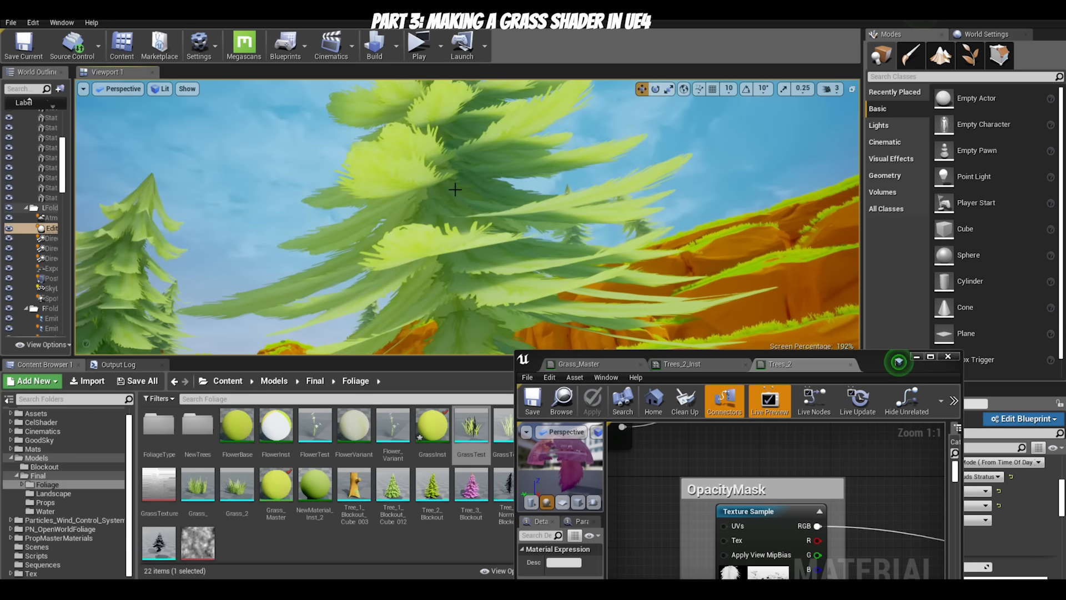
right_click_drag(377, 170, 364, 200)
right_click_drag(364, 134, 378, 172)
right_click_drag(457, 173, 439, 117)
key("s")
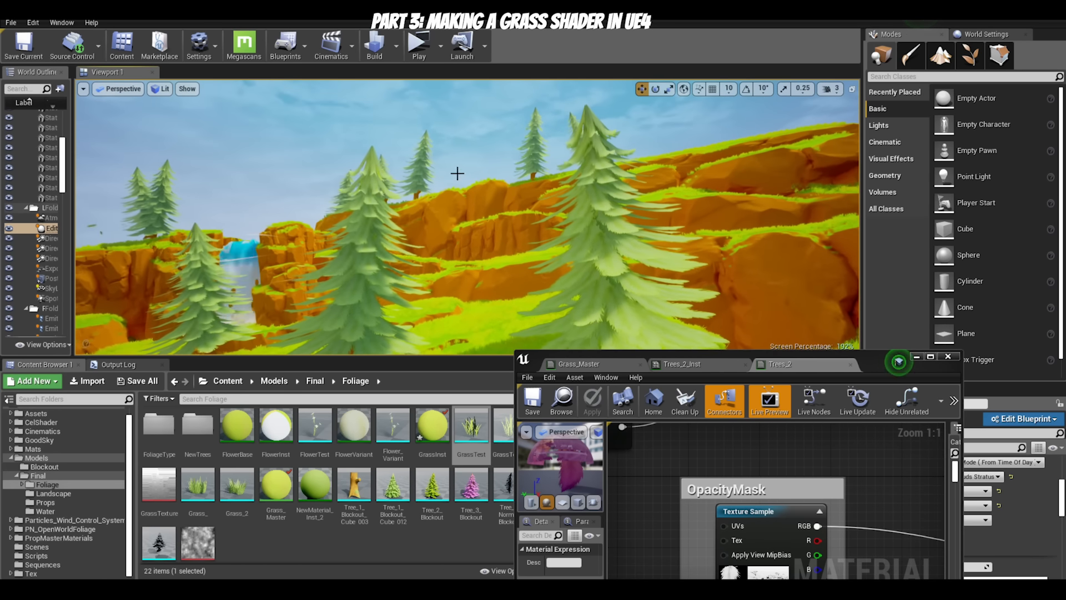
- Examine the pine foliage lighting across the field from several angles and distances in the level viewport
key("w")
right_click_drag(366, 227, 357, 282)
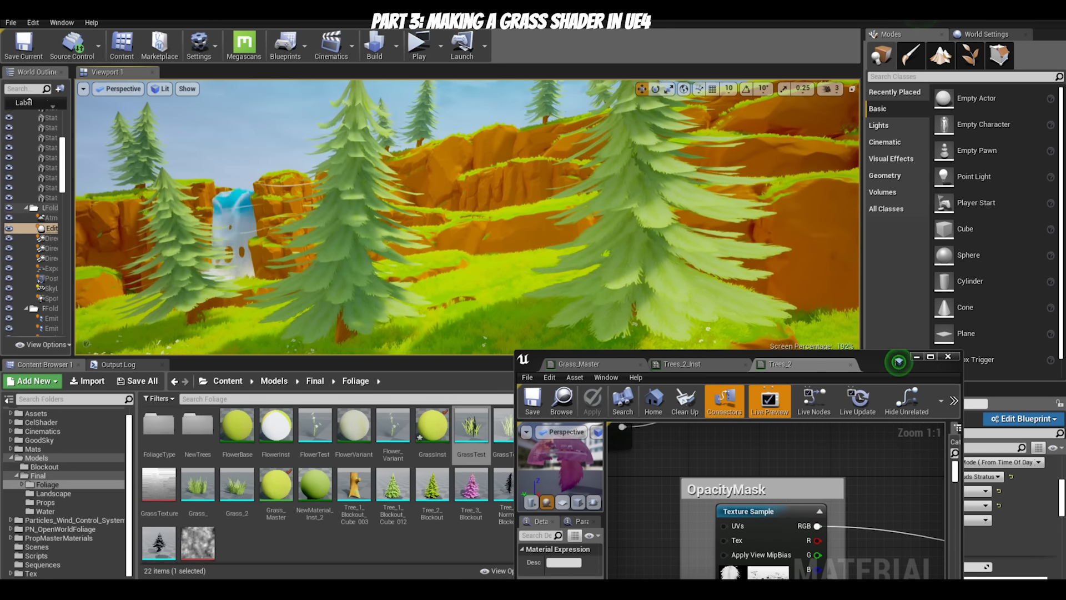
right_click_drag(311, 167, 284, 149)
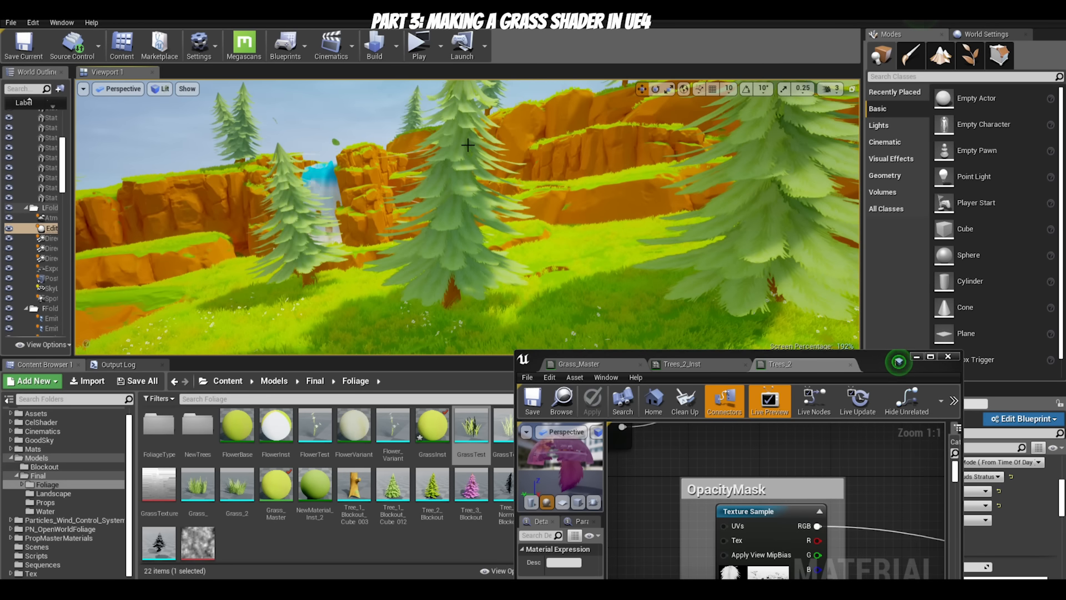
right_click_drag(468, 145, 469, 120)
key("w")
right_click_drag(428, 326, 553, 221)
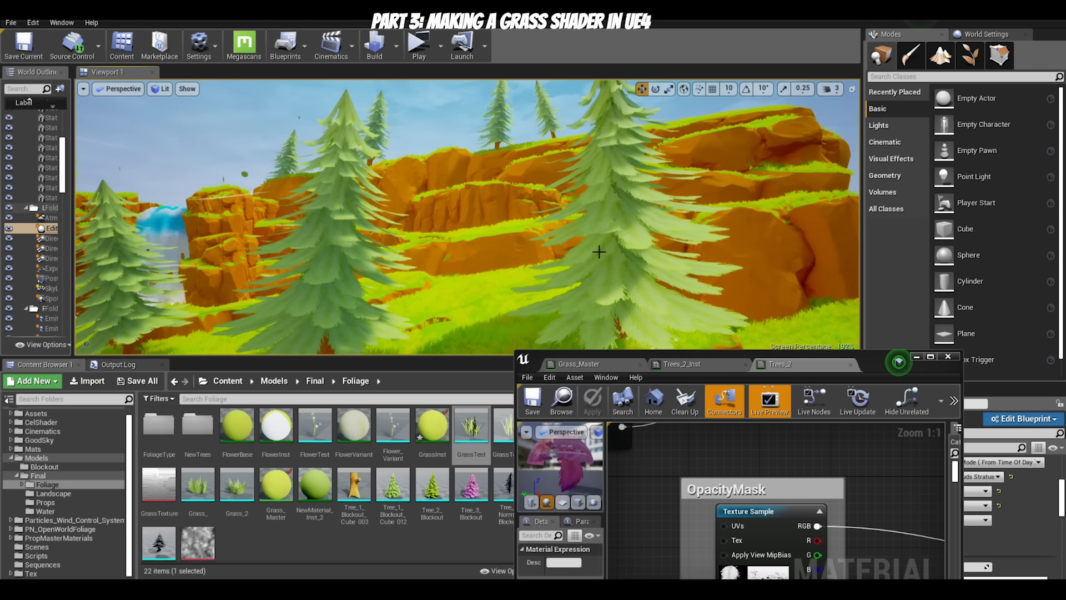
right_click_drag(599, 252, 621, 244)
key("d")
key("w")
right_click_drag(467, 117, 493, 150)
right_click_drag(503, 211, 469, 112)
right_click_drag(392, 170, 537, 194)
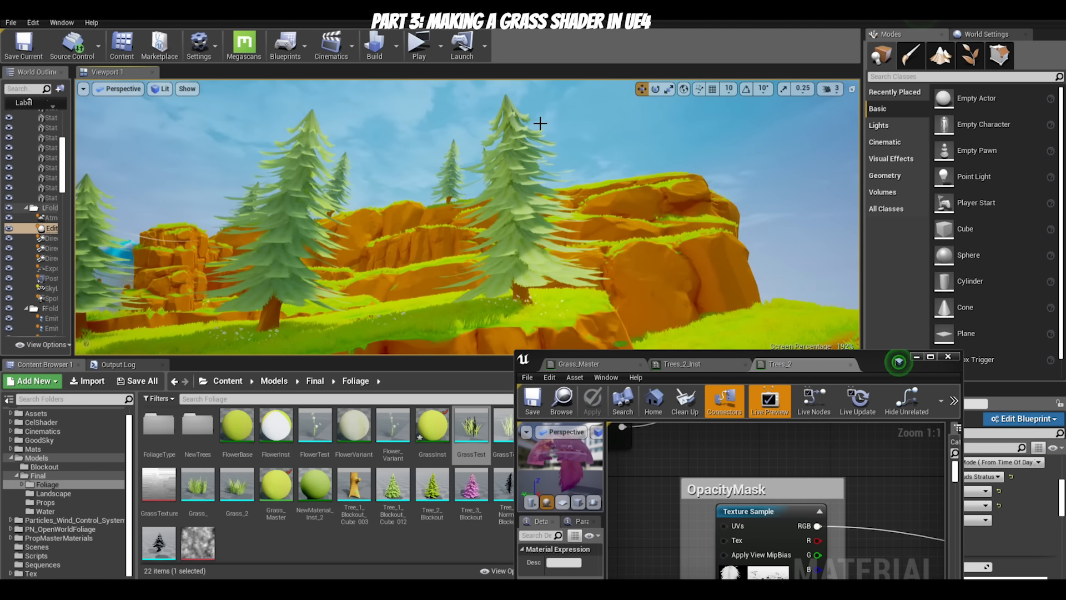
- Bring the Trees_2 material graph back over the viewport and view the area around its OpacityMask group
left_click_drag(883, 364, 780, 158)
scroll(690, 321, "down", 4)
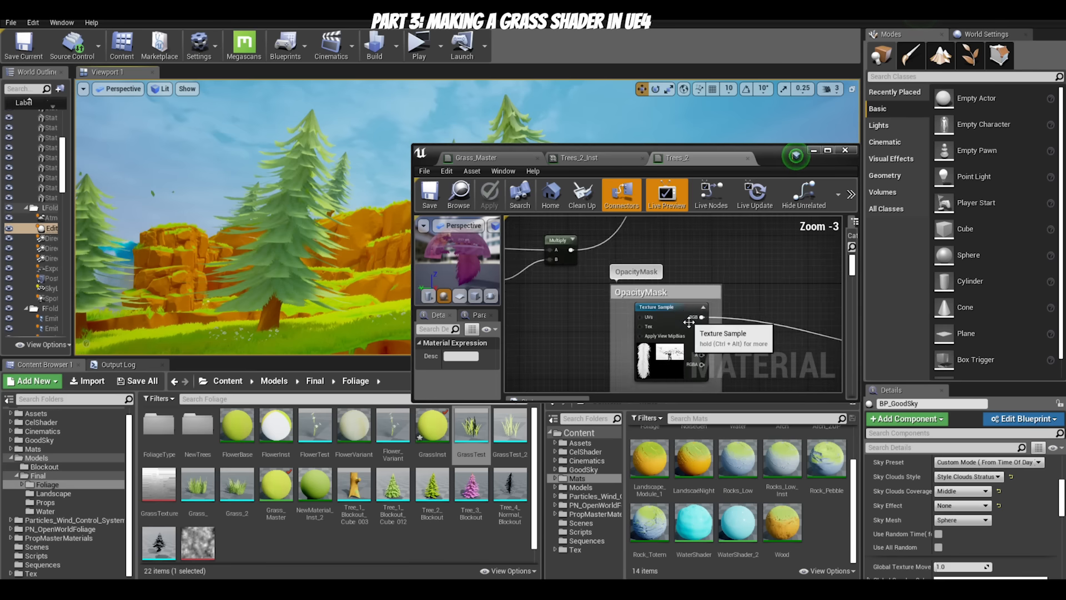
right_click_drag(747, 301, 670, 356)
scroll(669, 356, "up", 5)
right_click_drag(649, 219, 620, 299)
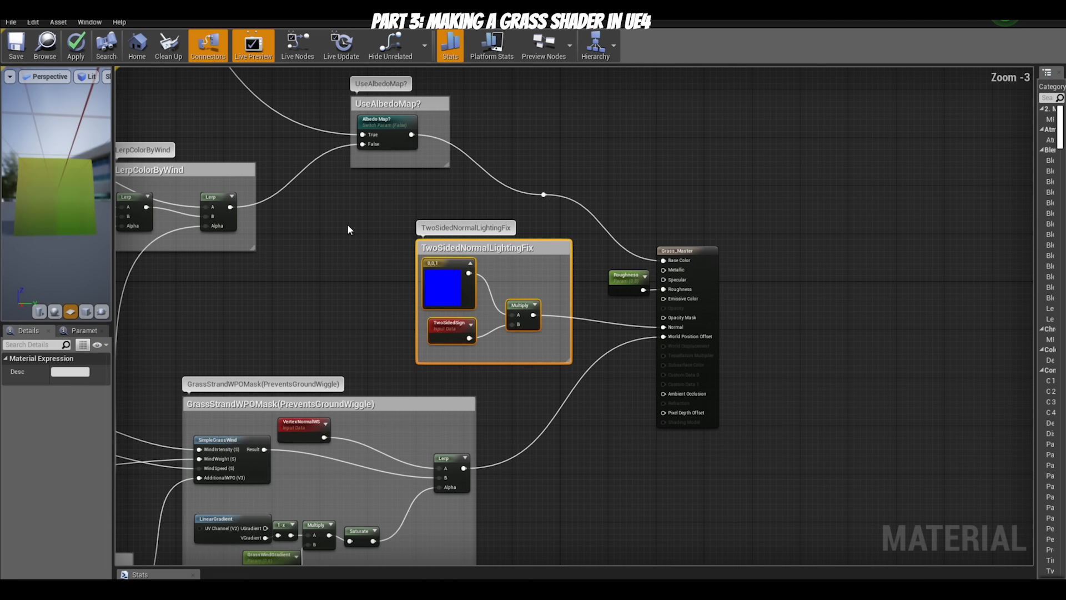
- Locate the GrassStrandWPOMask(PreventsGroundWiggle) and WindParams comment groups in the Grass_Master graph
right_click_drag(304, 268, 521, 137)
right_click_drag(445, 177, 414, 146)
left_click_drag(369, 146, 673, 435)
left_click(692, 449)
left_click_drag(684, 475, 398, 229)
right_click_drag(324, 186, 588, 162)
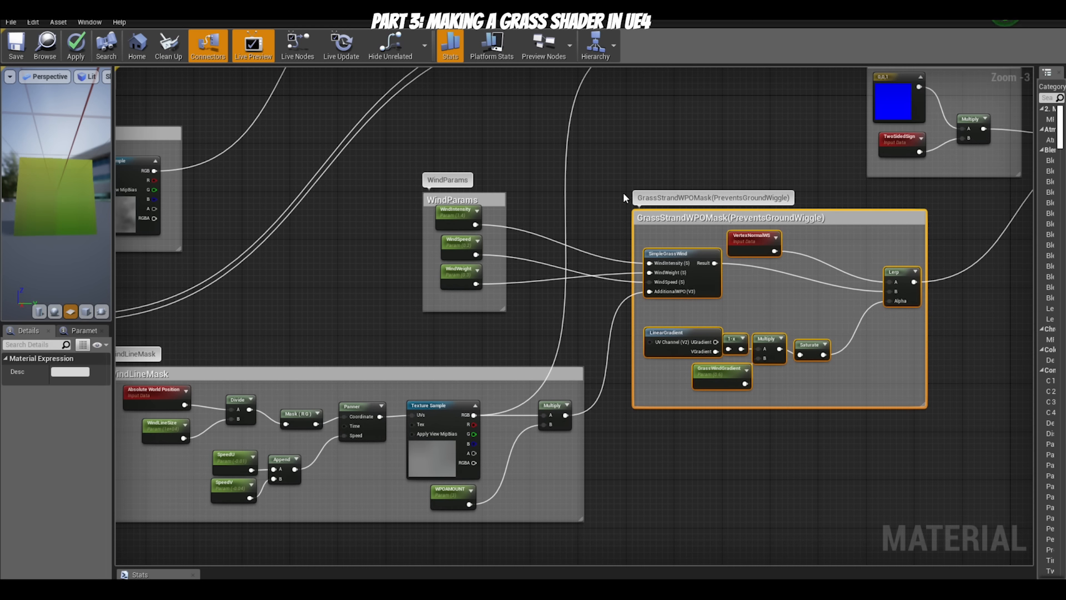
- View the GrassStrandWPOMask(PreventsGroundWiggle) group up close and select its comment box
right_click_drag(623, 192, 585, 242)
left_click(585, 264)
scroll(589, 261, "up", 3)
right_click_drag(595, 286, 347, 200)
left_click(383, 202)
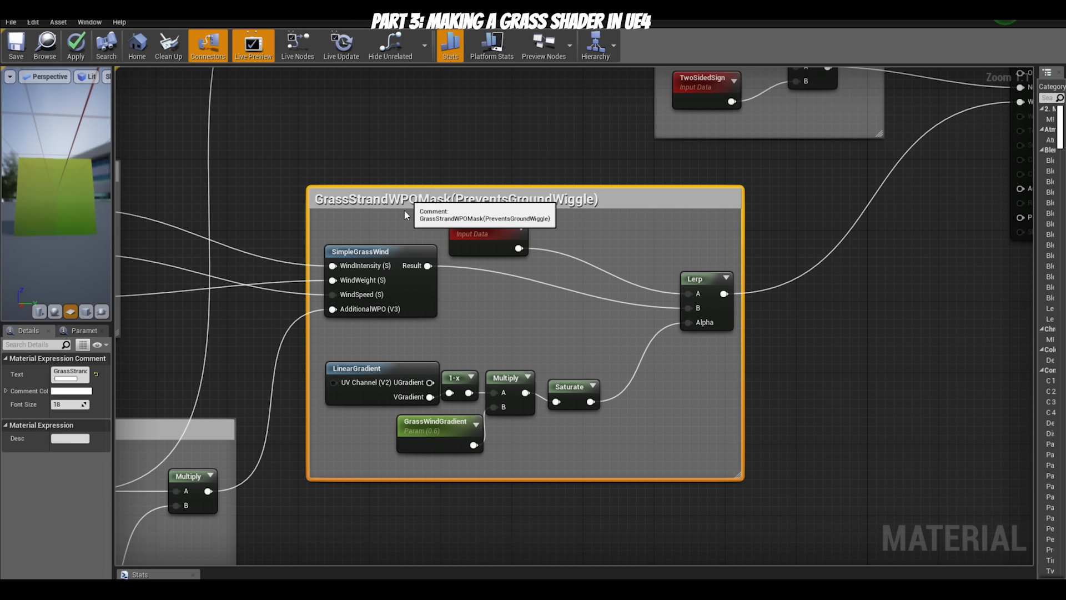
left_click(473, 153)
right_click_drag(473, 154, 528, 163)
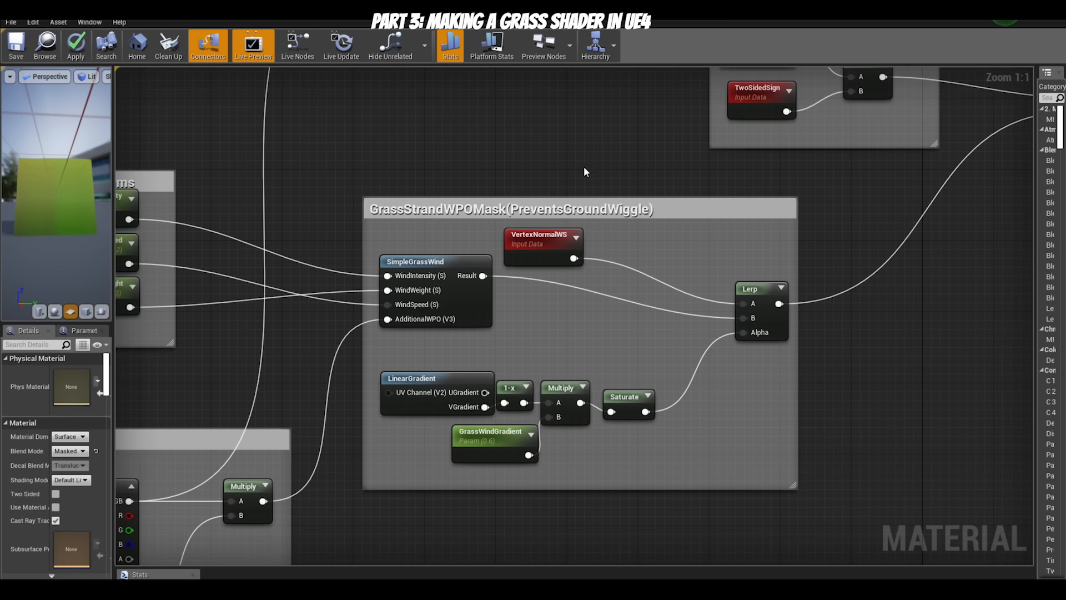
left_click(614, 201)
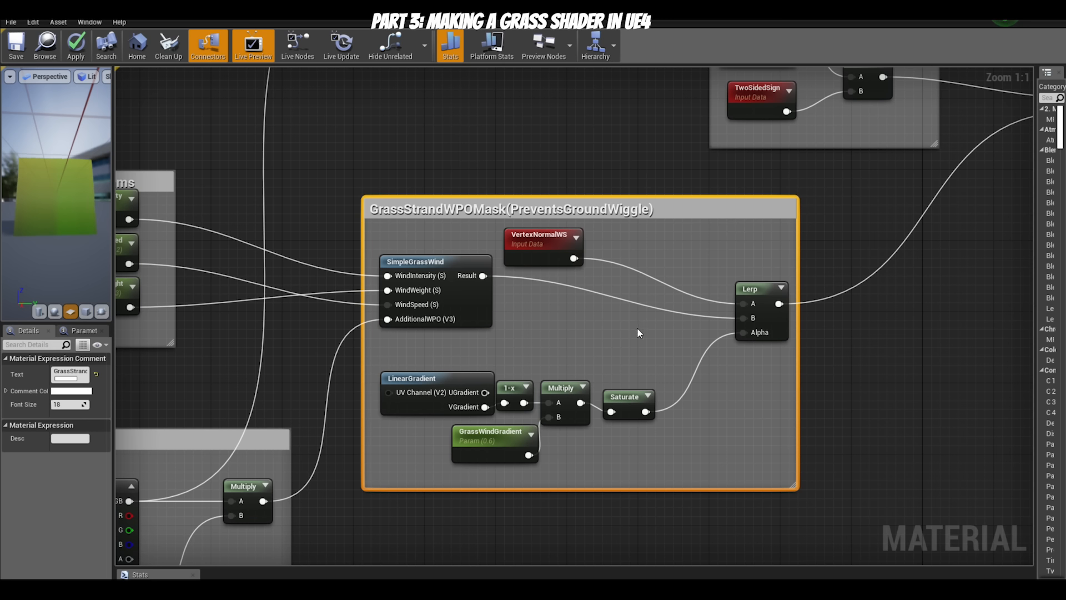
- Examine the SimpleGrassWind, VertexNormalWS, Lerp, 1-x, Multiply, Saturate and LinearGradient nodes inside the GrassStrandWPOMask group
right_click_drag(537, 235, 742, 248)
left_click(633, 276)
right_click_drag(656, 262, 499, 212)
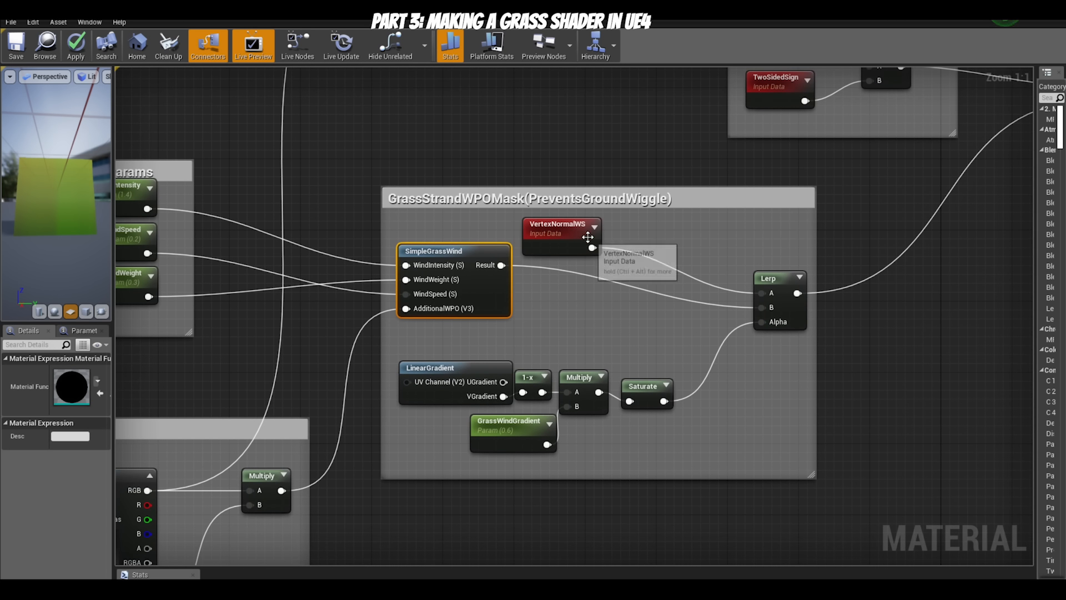
left_click(569, 226)
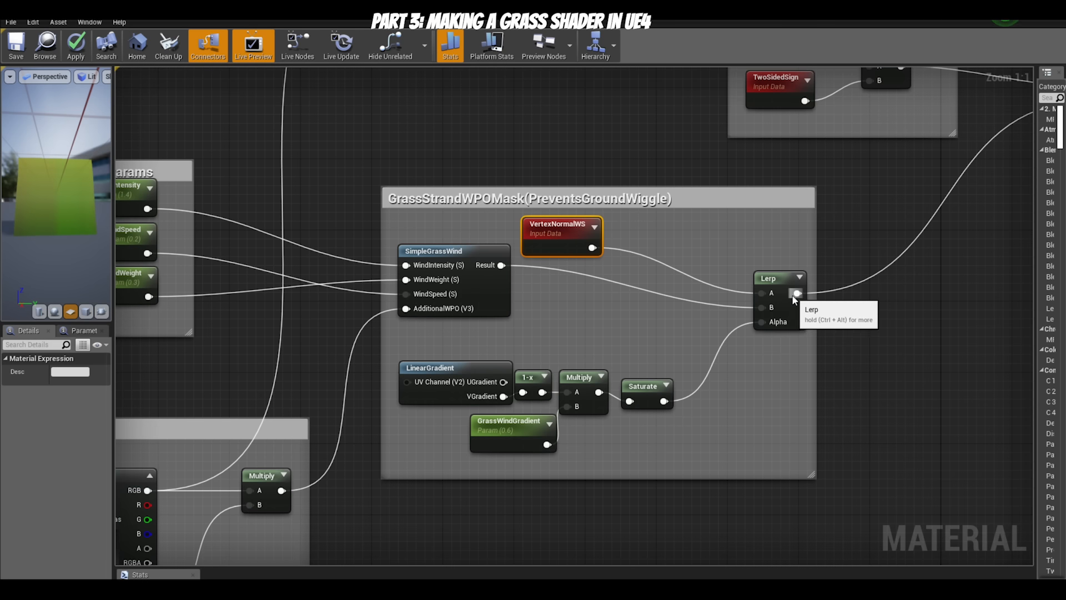
left_click(775, 284)
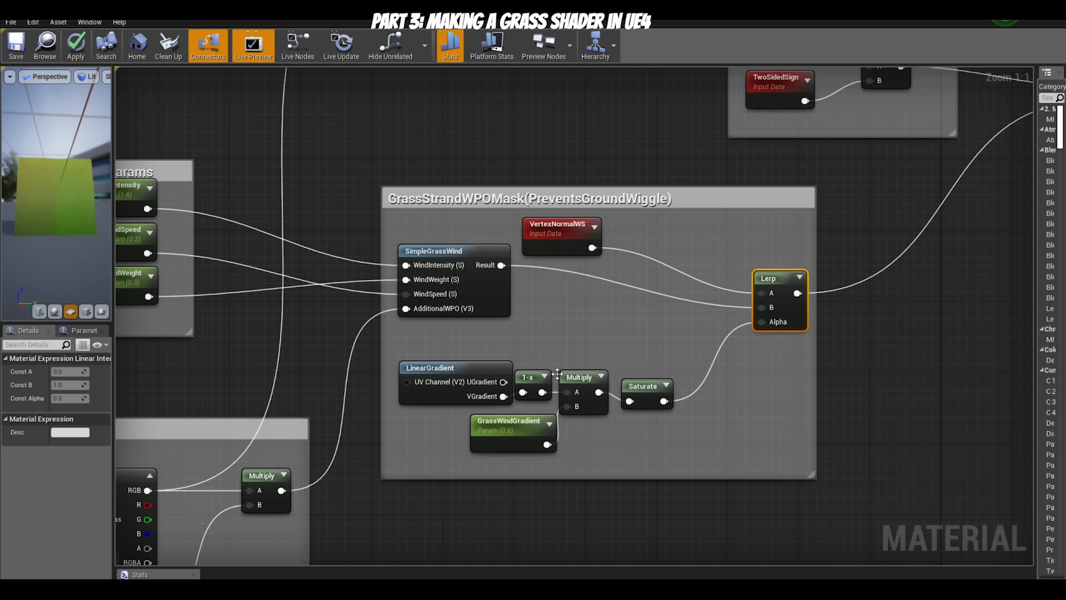
left_click(529, 377)
left_click(579, 378)
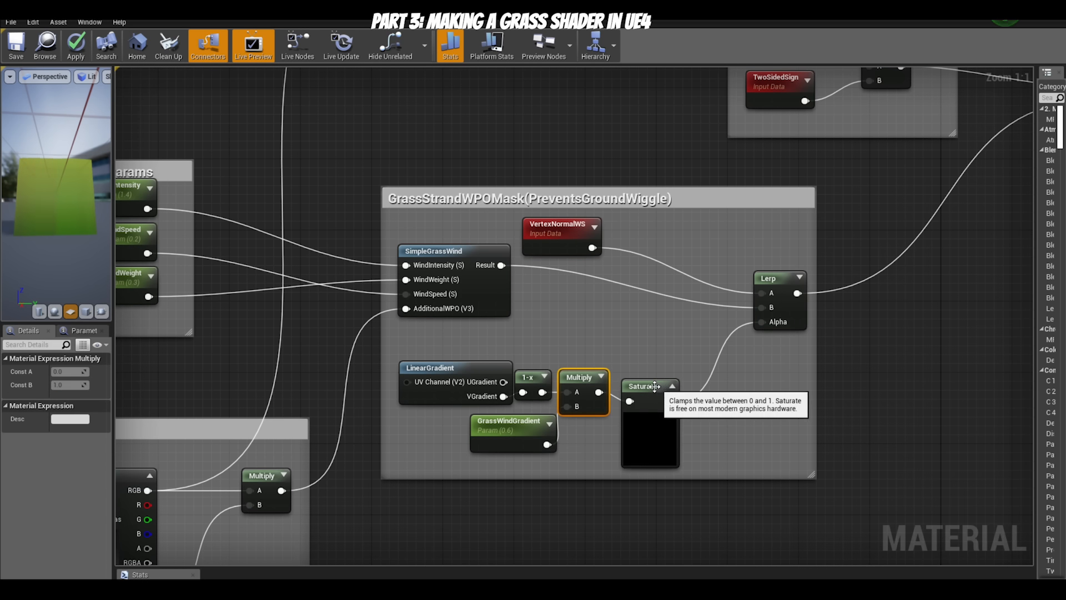
left_click(655, 387)
left_click(555, 229)
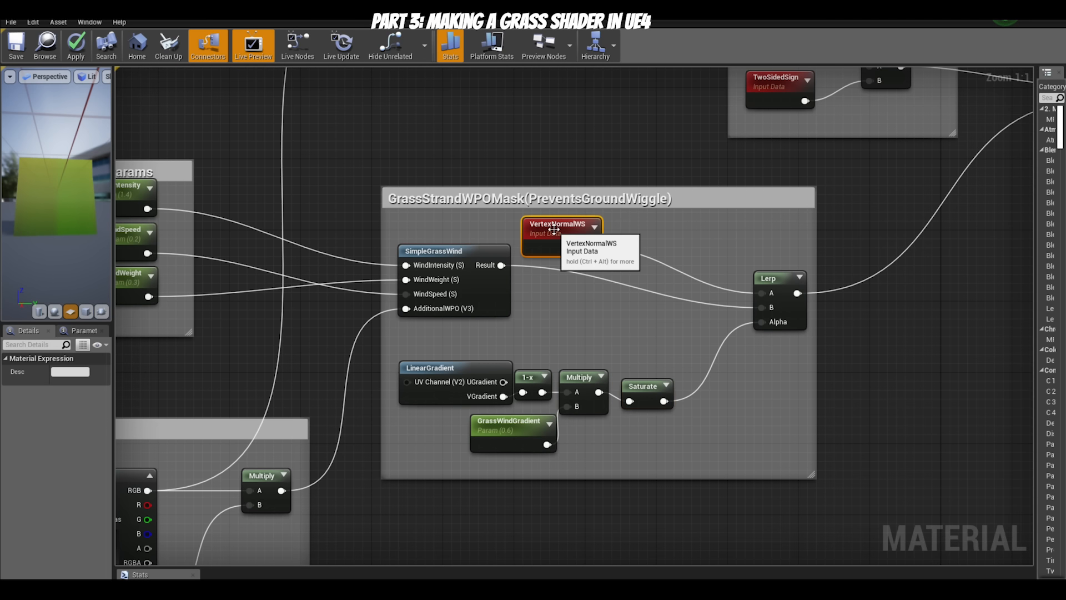
left_click(442, 251)
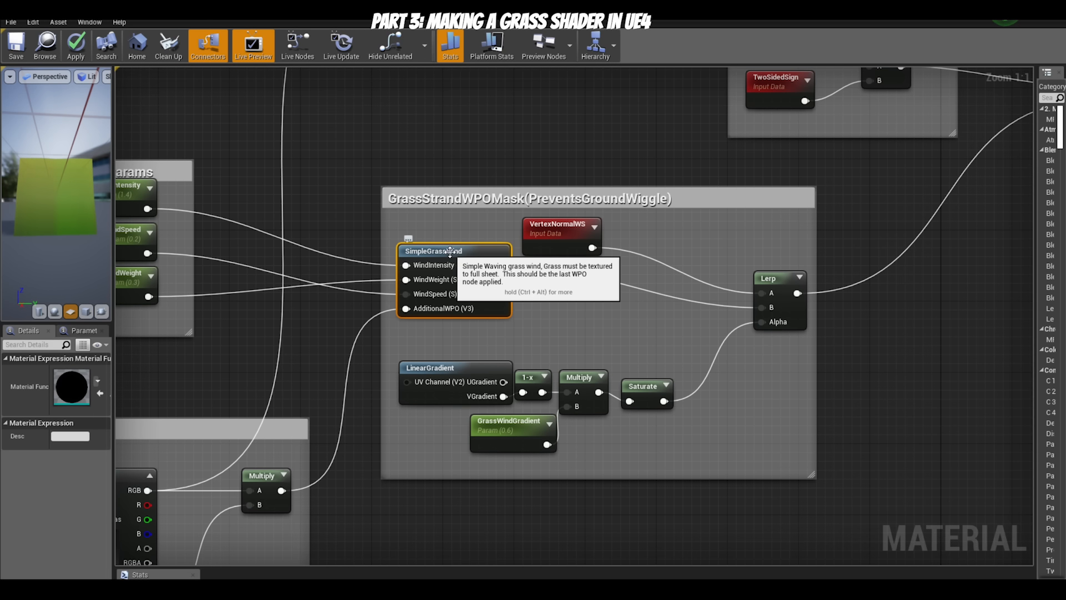
left_click(475, 366)
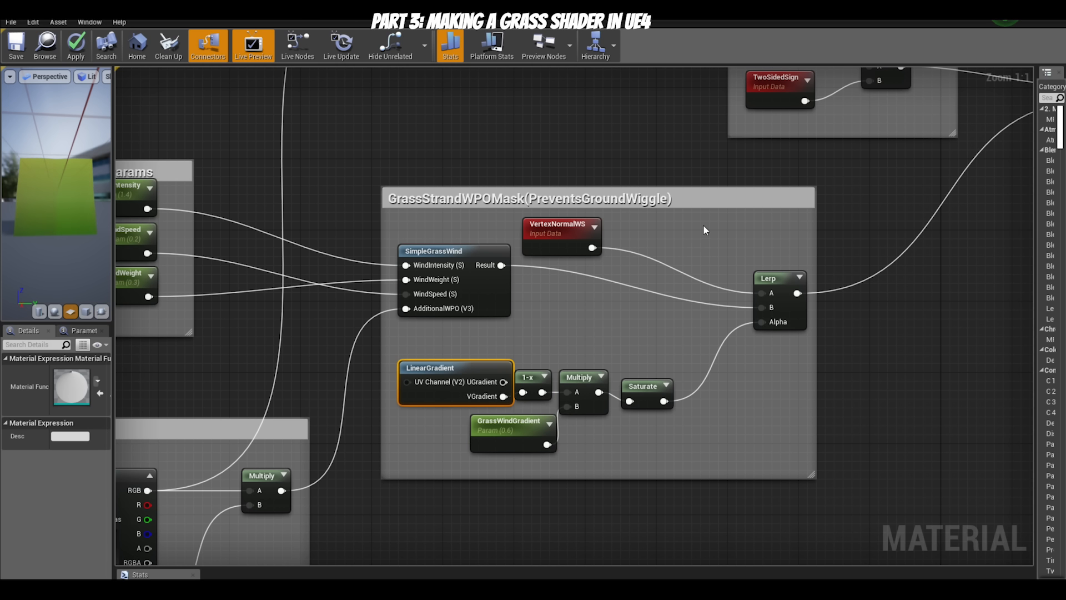
- Review the WindParams nodes feeding SimpleGrassWind, nudging the WindIntensity node slightly and selecting WindWeight
right_click_drag(651, 261, 803, 276)
left_click(614, 268)
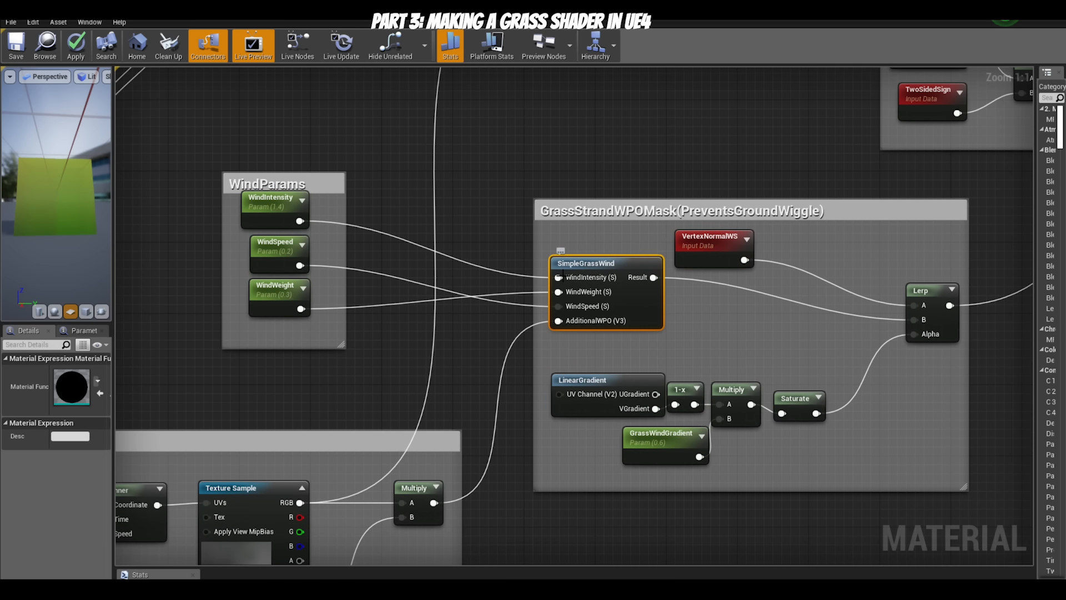
right_click_drag(586, 345, 645, 343)
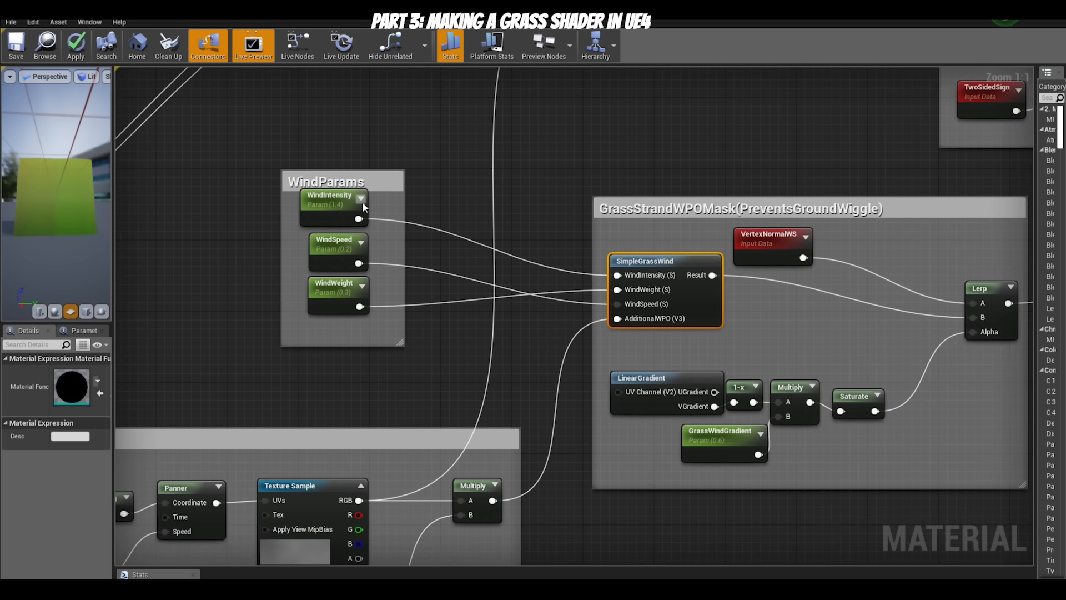
left_click(353, 218)
left_click_drag(342, 207, 351, 206)
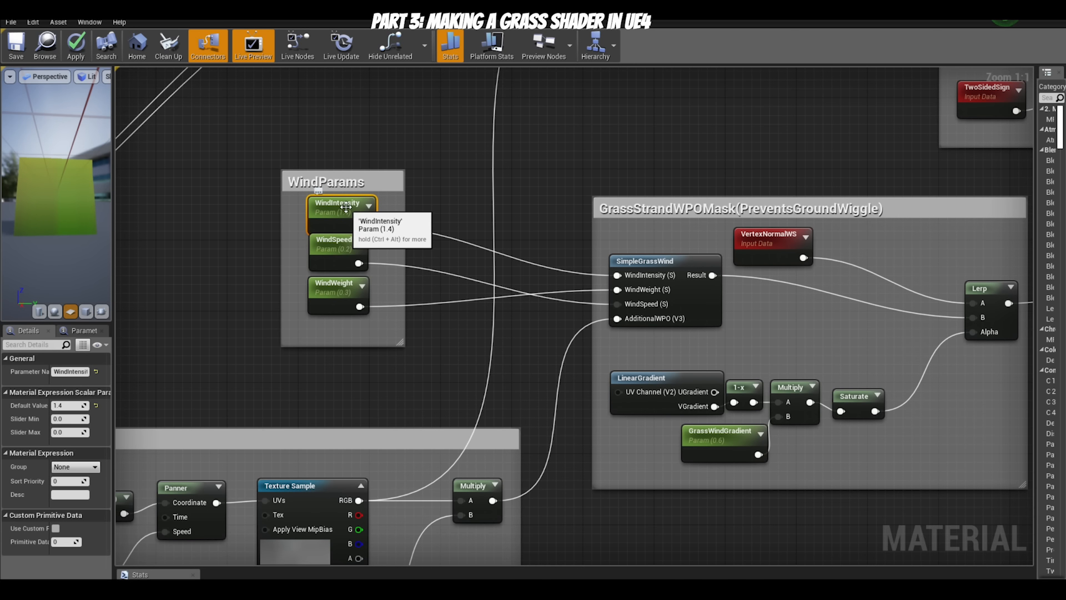
left_click(339, 291)
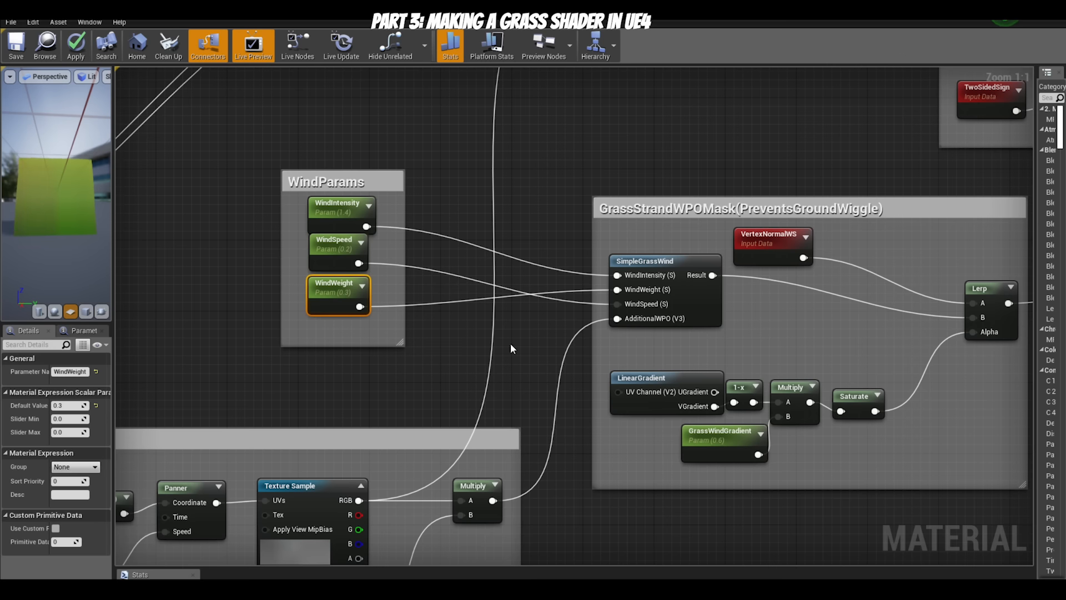
- Trace the AdditionalWPO input of SimpleGrassWind back to the wind line mask and inspect its Texture Sample node
right_click_drag(511, 348, 508, 310)
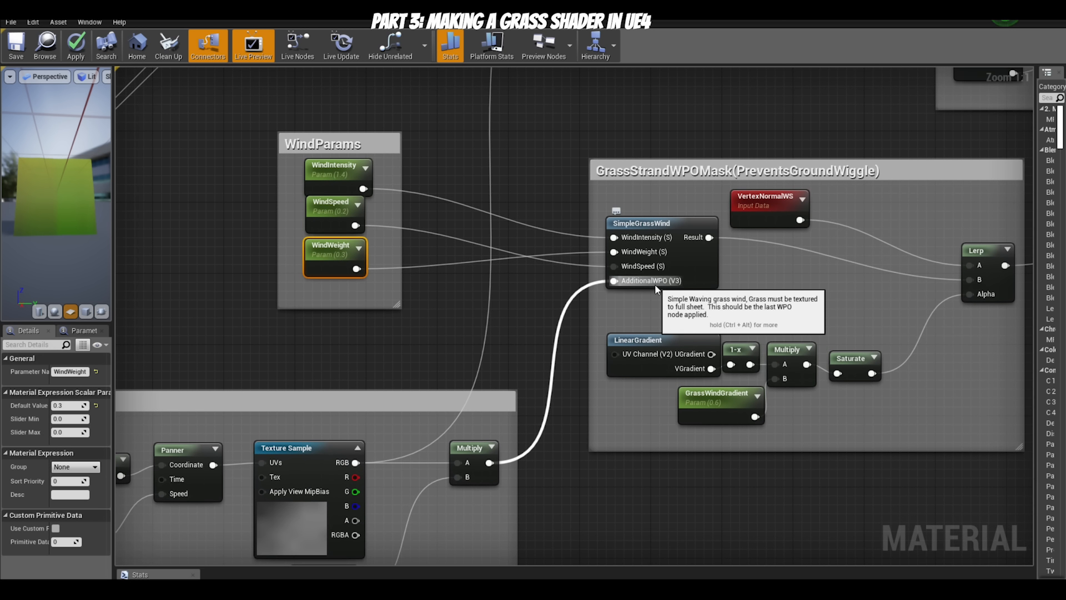
right_click_drag(304, 427, 412, 384)
right_click_drag(532, 162, 385, 476)
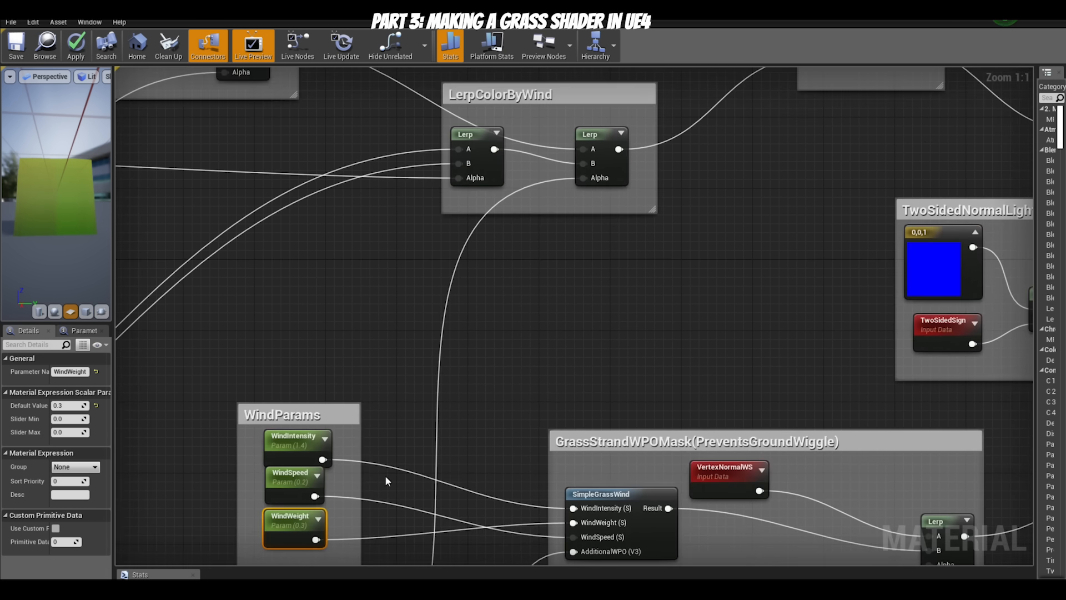
right_click_drag(478, 315, 550, 97)
right_click_drag(517, 227, 588, 161)
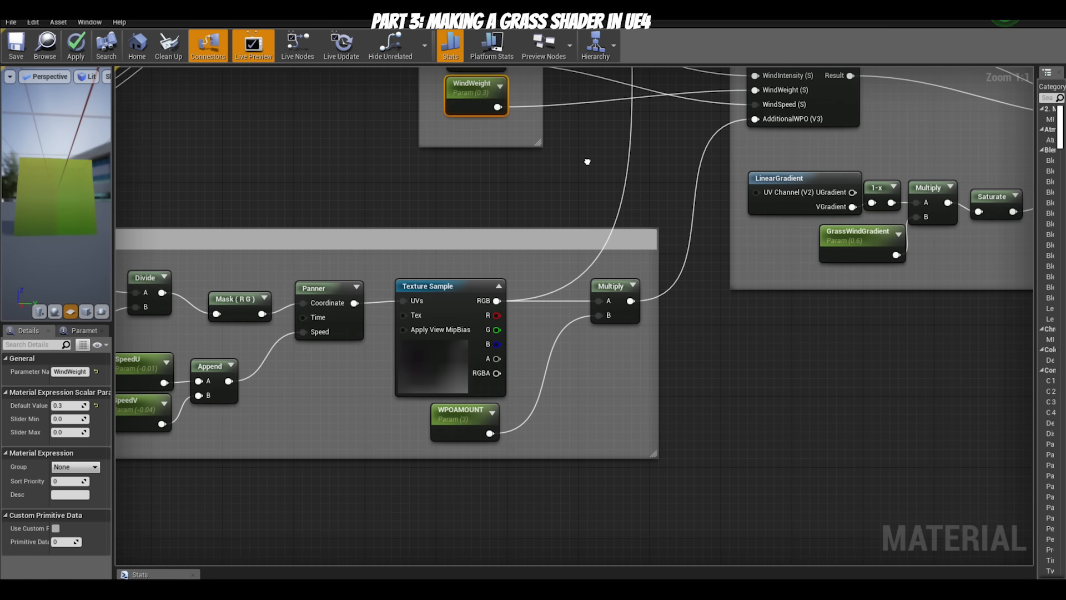
right_click_drag(647, 232, 689, 222)
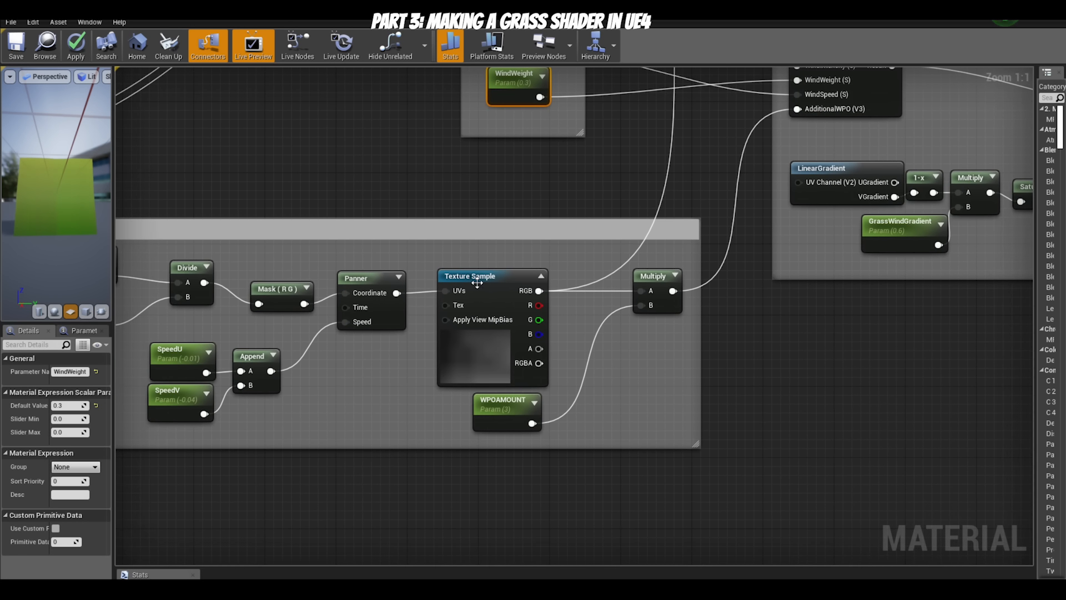
left_click(477, 283)
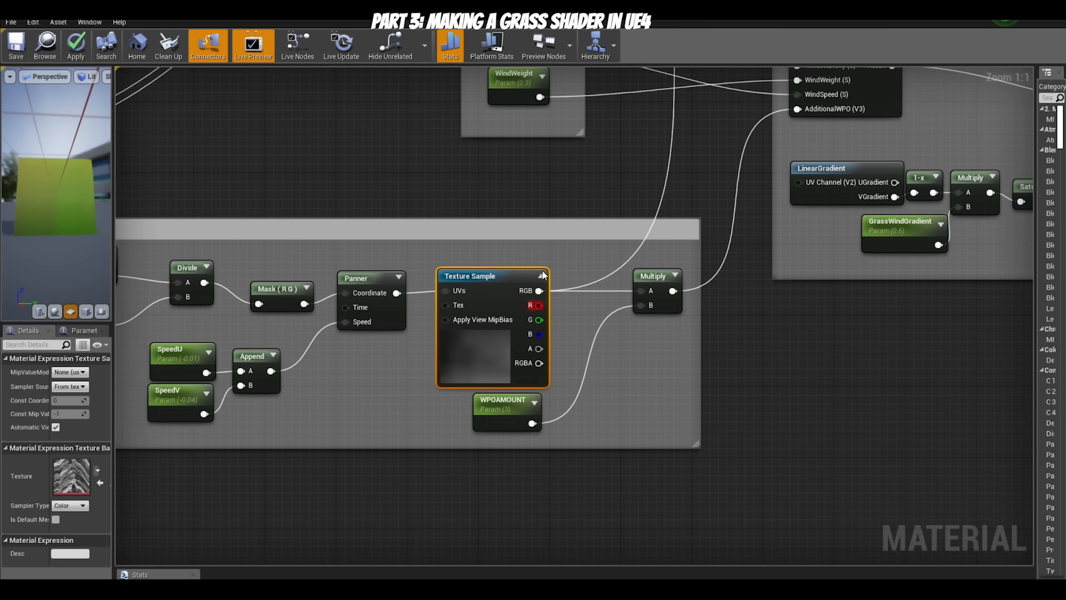
- Inspect the Multiply and WPOAMOUNT nodes that scale the wind line mask feeding SimpleGrassWind's AdditionalWPO input
right_click_drag(674, 289, 519, 303)
left_click(488, 293)
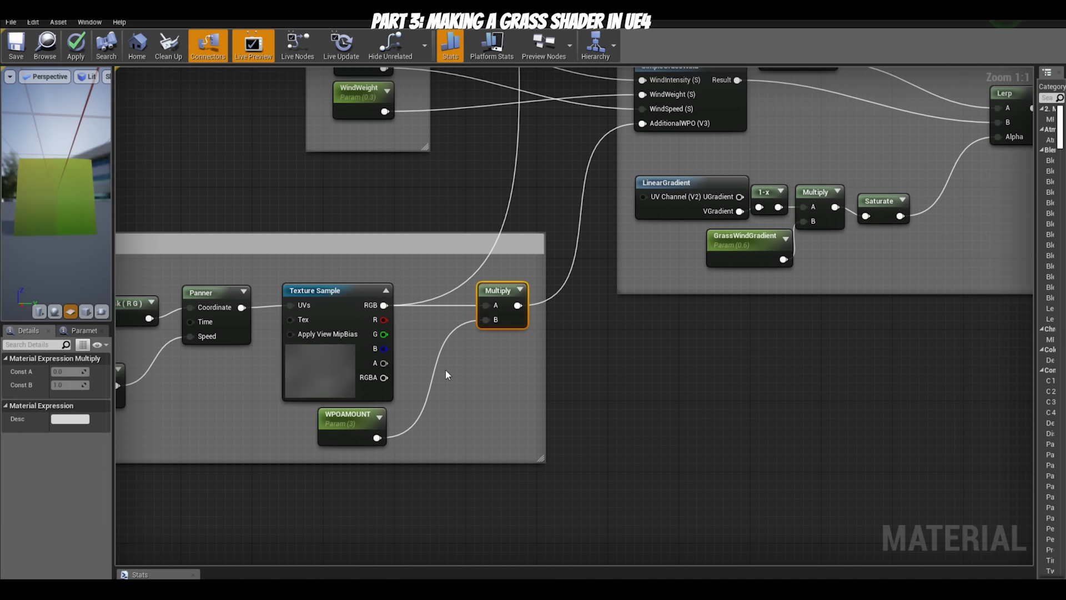
left_click(359, 423)
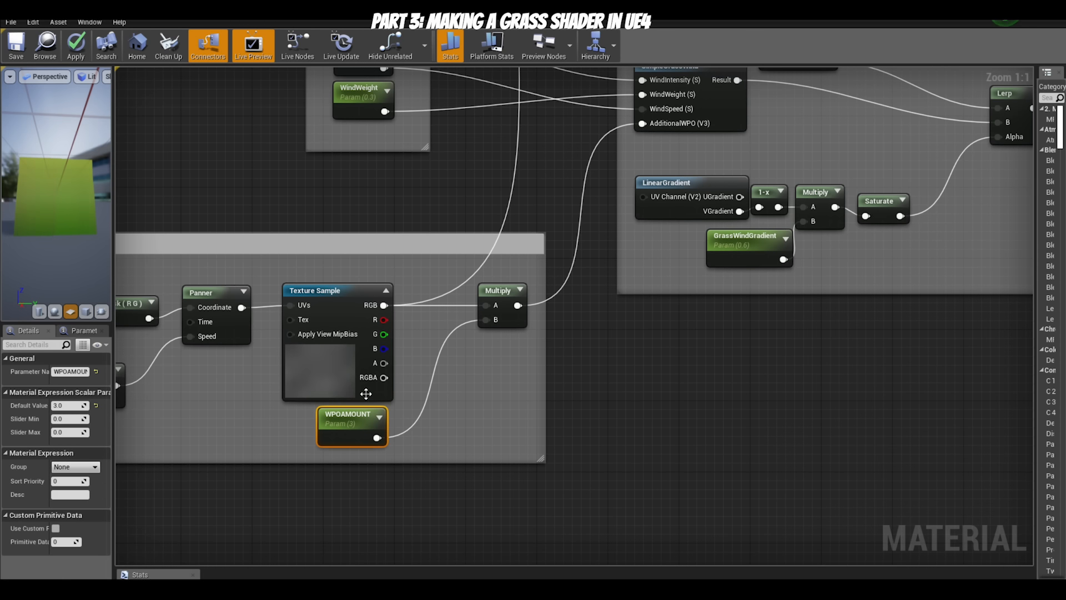
right_click_drag(389, 439, 405, 550)
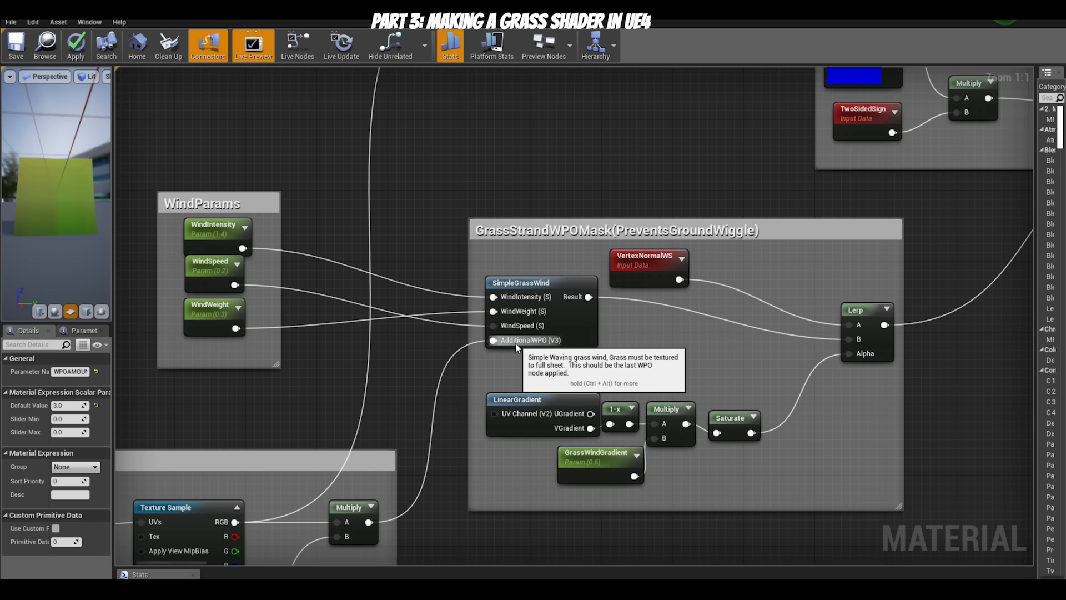
right_click_drag(517, 347, 635, 194)
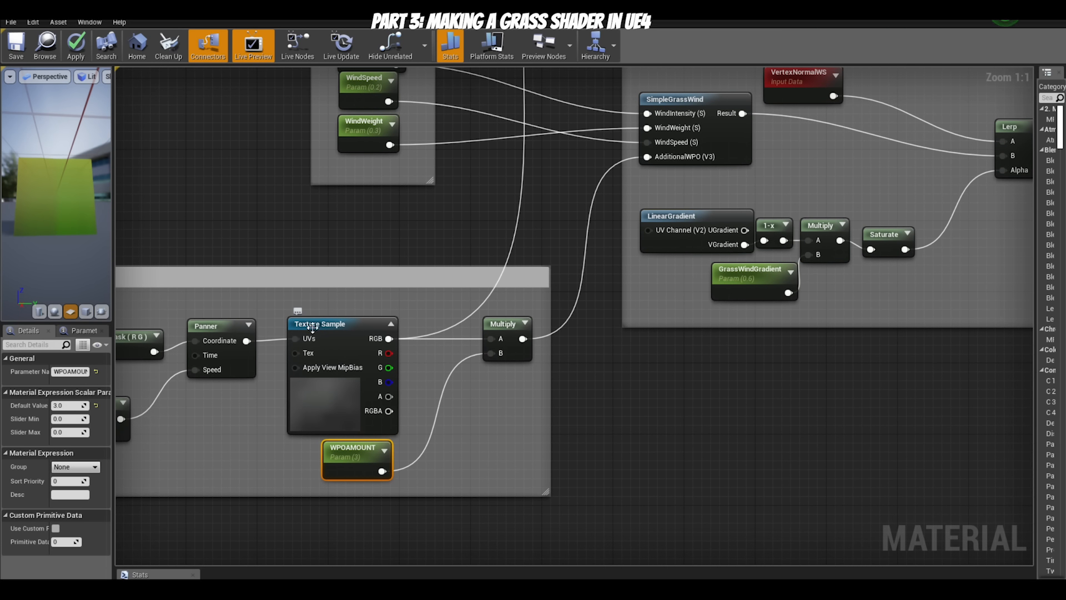
- Select the wind line mask's Texture Sample and review the graph from WindLineColors to the GrassStrandWPOMask group
left_click(312, 328)
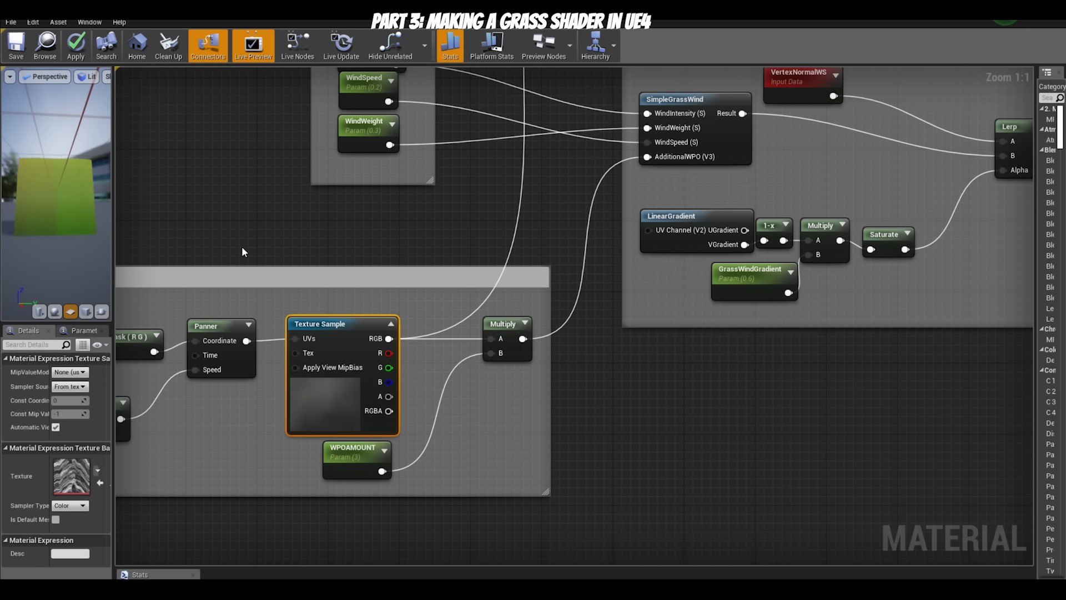
right_click_drag(249, 256, 998, 311)
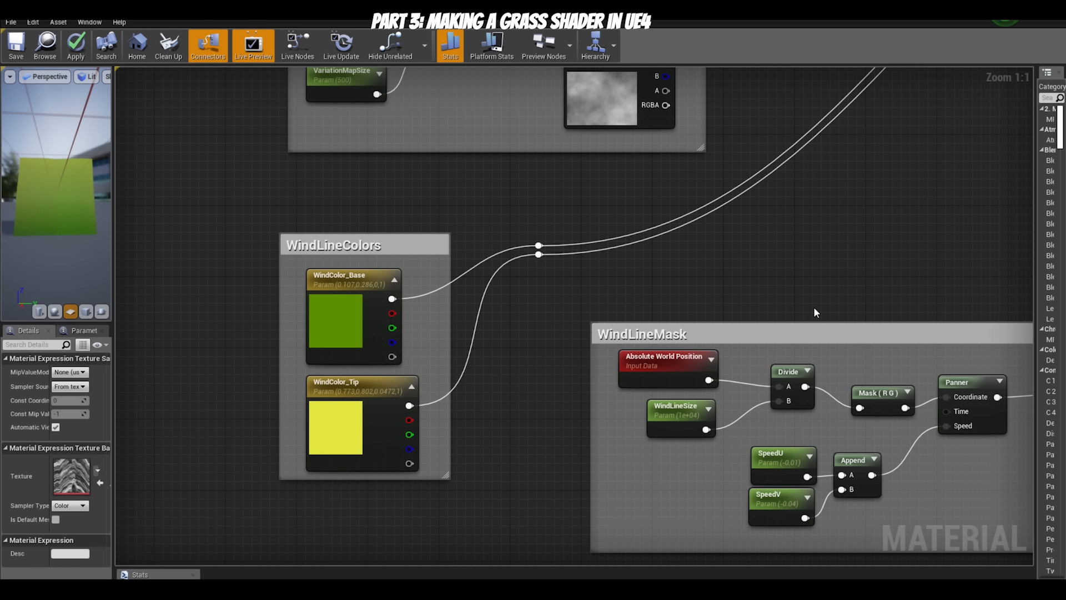
right_click_drag(833, 301, 118, 313)
right_click_drag(559, 235, 523, 270)
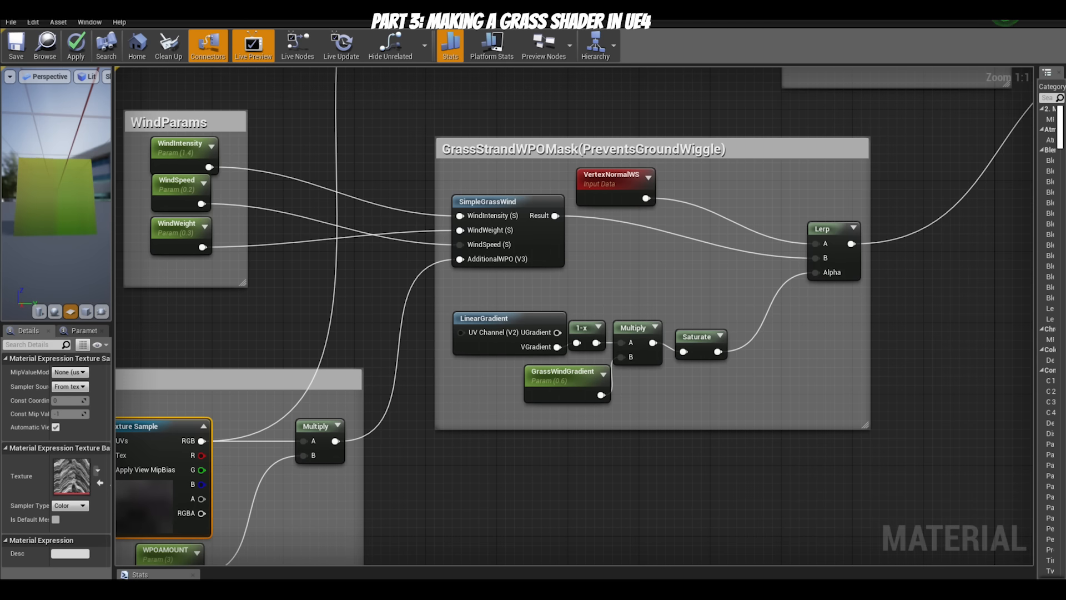
- Move the material editor off the level view and open the GrassTest mesh from the foliage painting list
left_click_drag(444, 7, 446, 443)
right_click_drag(456, 233, 695, 219)
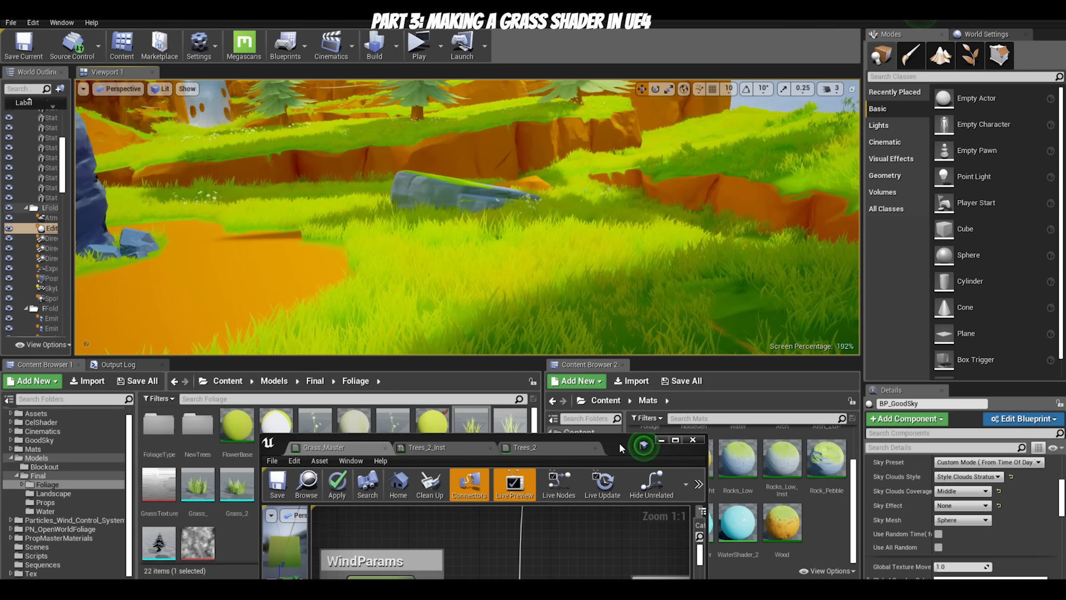
left_click(970, 55)
left_click(950, 249)
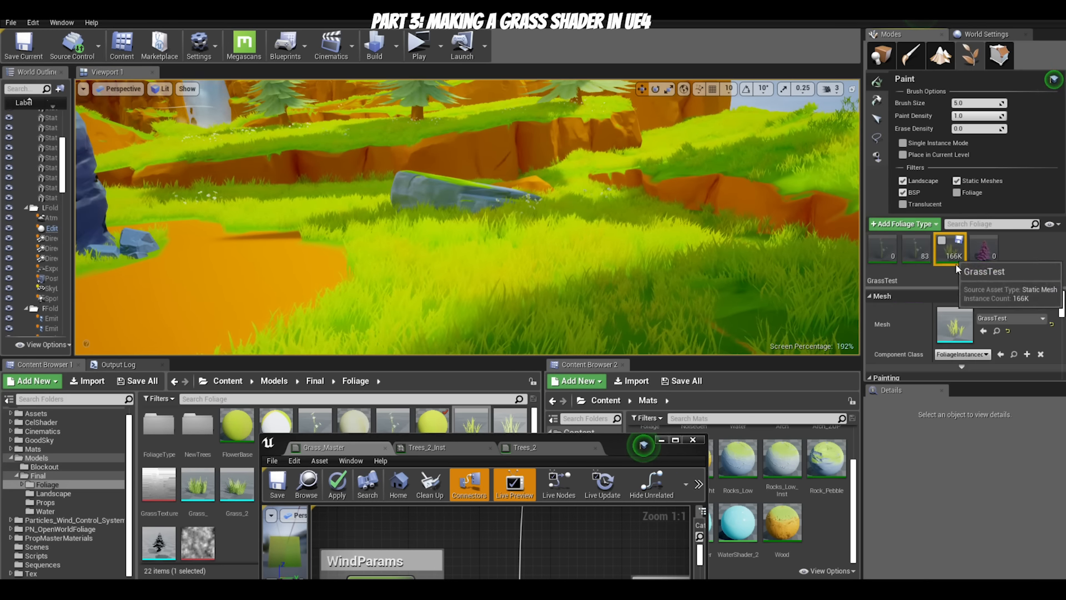
double_click(945, 328)
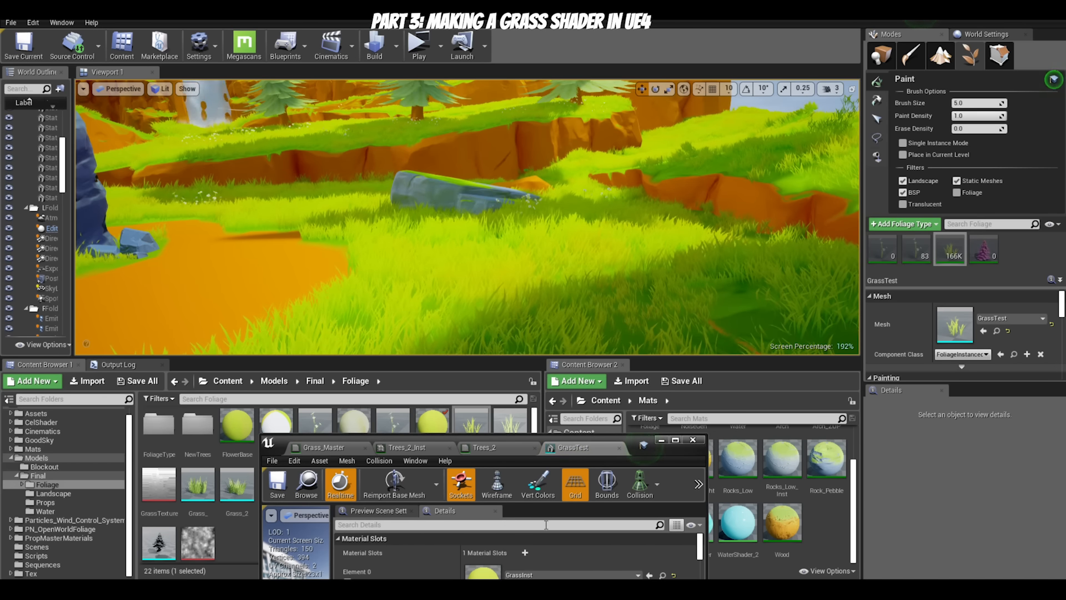
- Open the GrassInst material instance assigned to the GrassTest mesh and locate its WPOAMOUNT parameter
left_click_drag(615, 444, 871, 135)
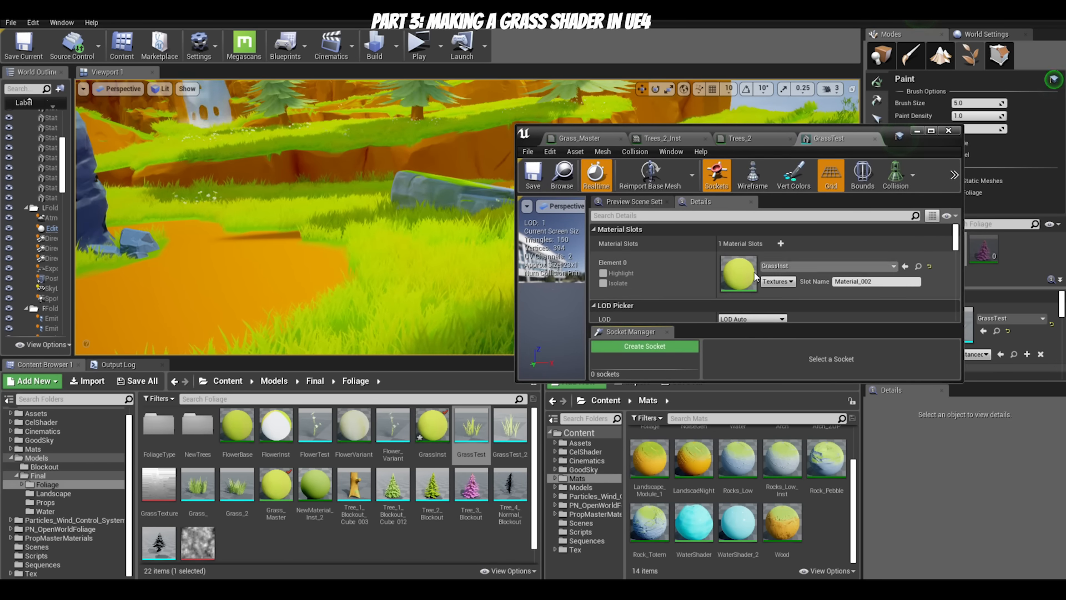
double_click(742, 272)
scroll(739, 266, "down", 8)
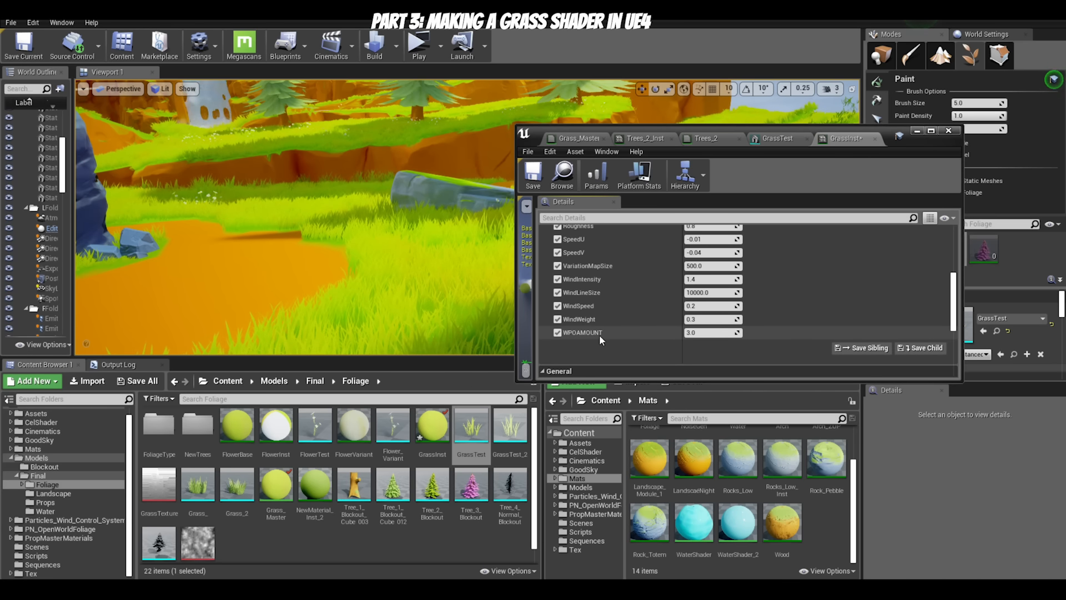
- Raise WPOAMOUNT in GrassInst to about 28.9 and view how the grass sways in the level
right_click_drag(410, 301, 371, 306)
left_click_drag(702, 332, 727, 332)
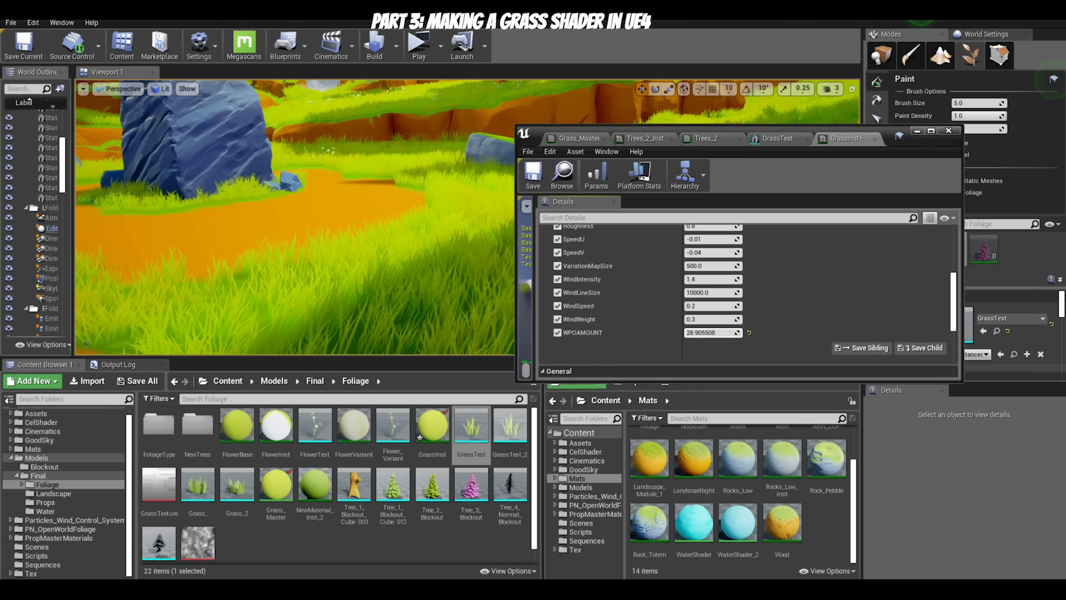
right_click_drag(411, 305, 431, 322)
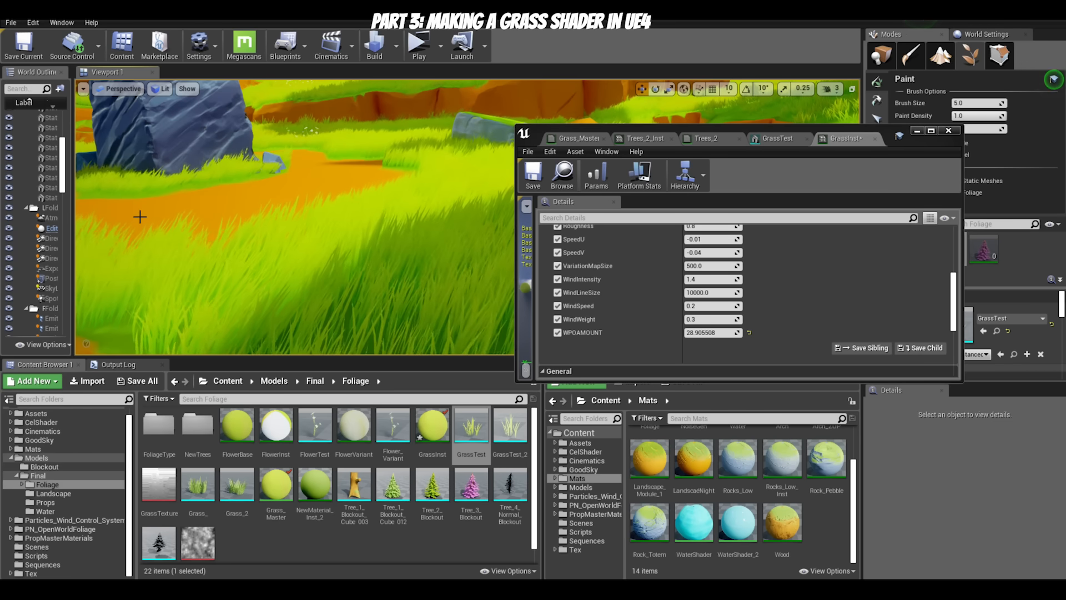
right_click_drag(243, 216, 219, 219)
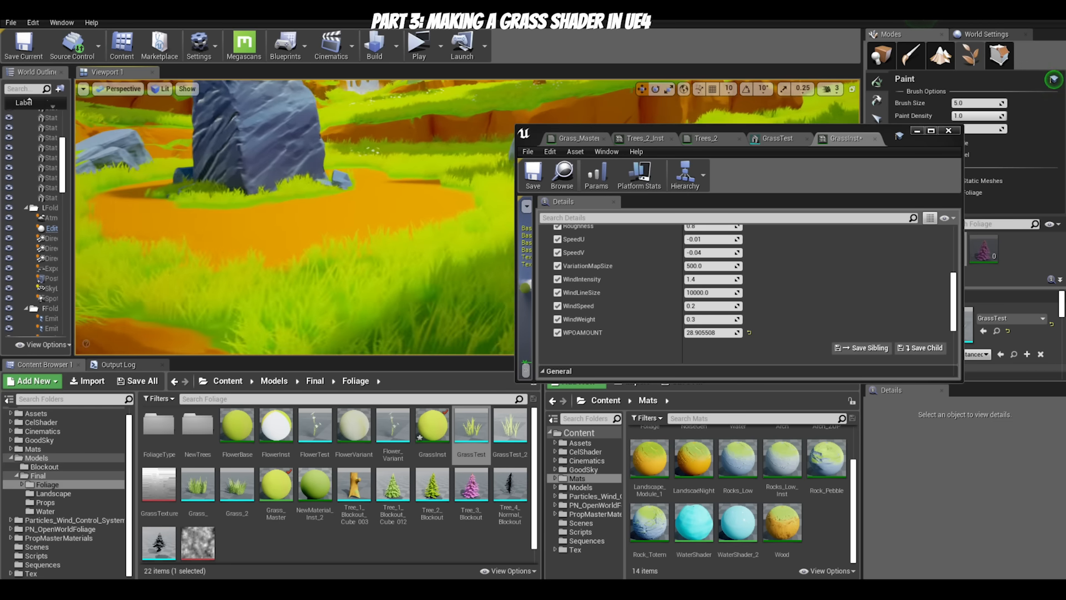
right_click_drag(179, 274, 308, 257)
scroll(284, 217, "up", 3)
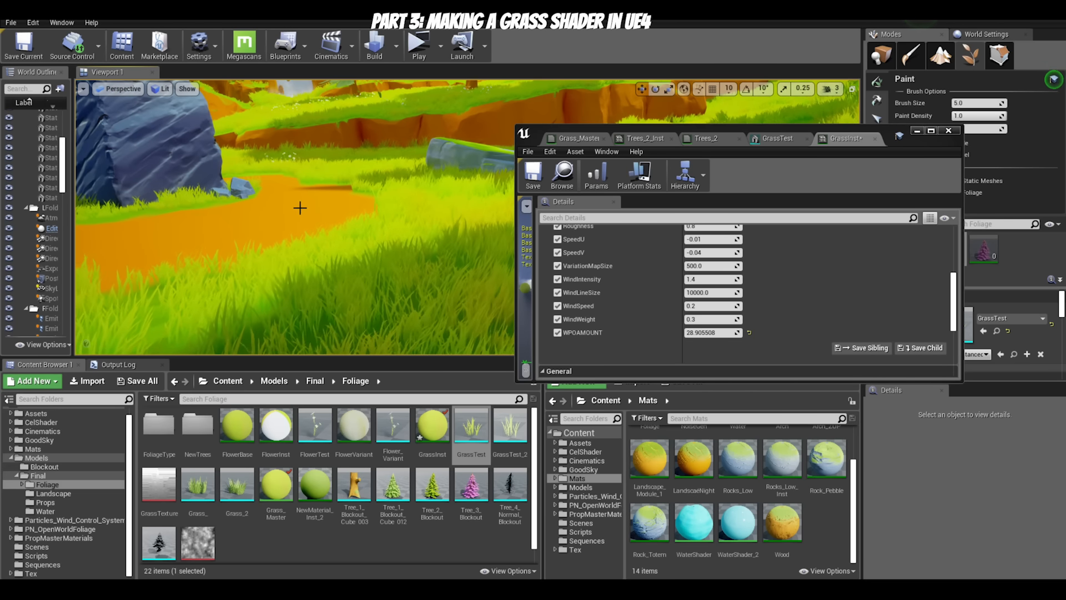
- Reset WPOAMOUNT in GrassInst to its default of 3.0 and view the grass motion in the level
left_click(749, 332)
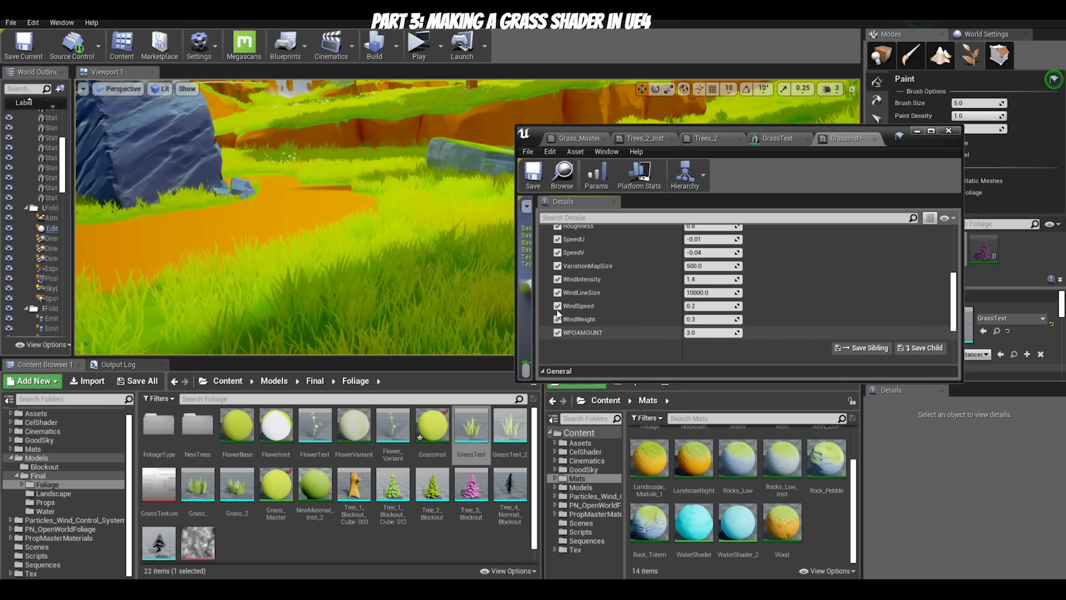
key("s")
right_click_drag(400, 239, 389, 228)
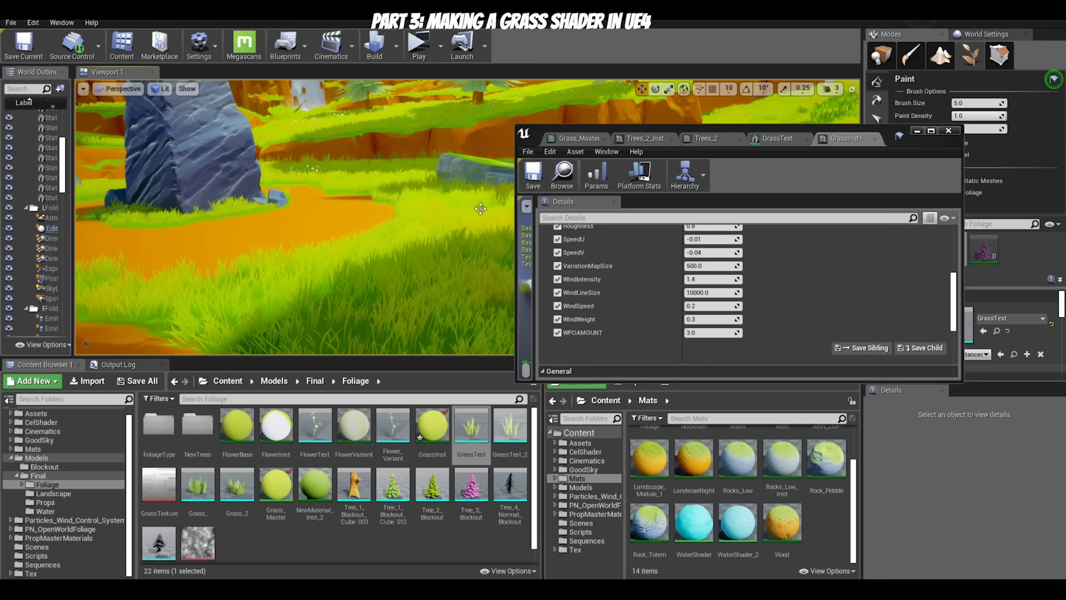
key("w")
right_click_drag(373, 275, 386, 275)
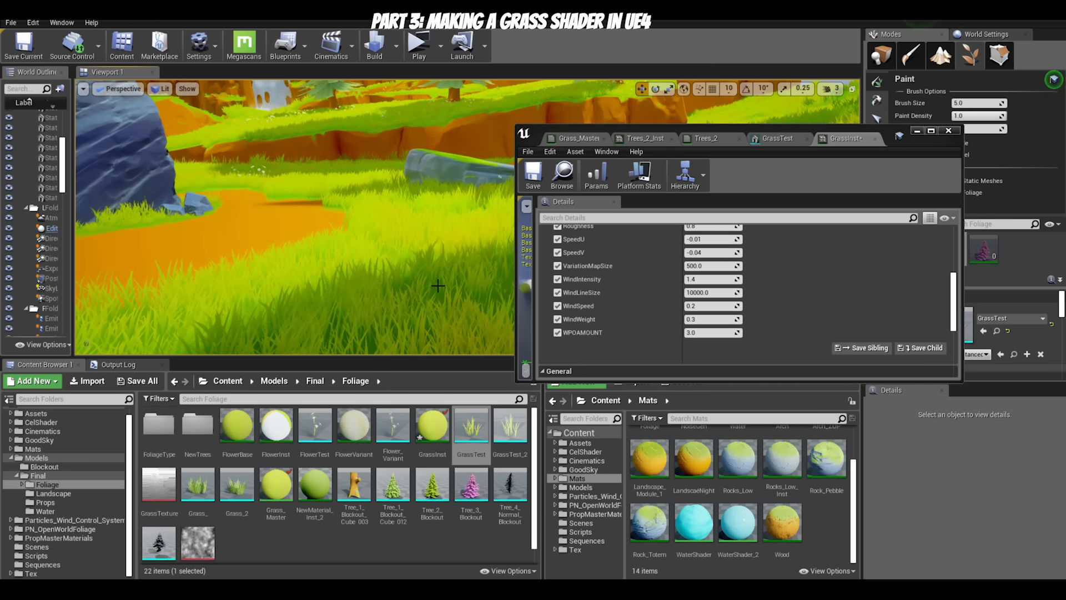
- Return to the maximized Grass_Master graph and inspect WindColor_Base and WindColor_Tip in the WindLineColors group
left_click(791, 138)
left_click(931, 131)
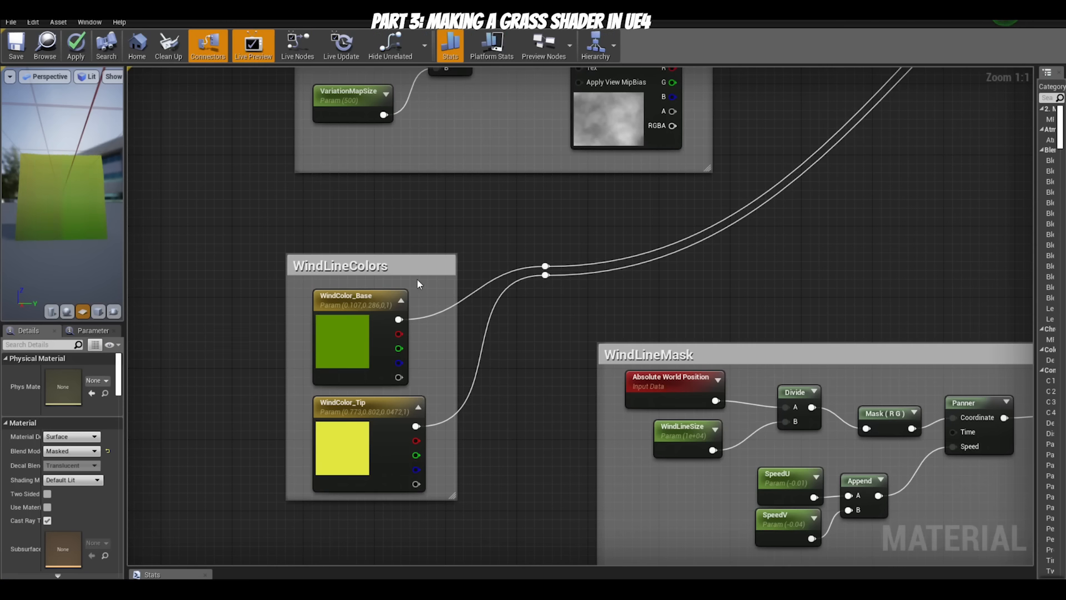
right_click_drag(417, 279, 376, 376)
right_click_drag(451, 142, 497, 388)
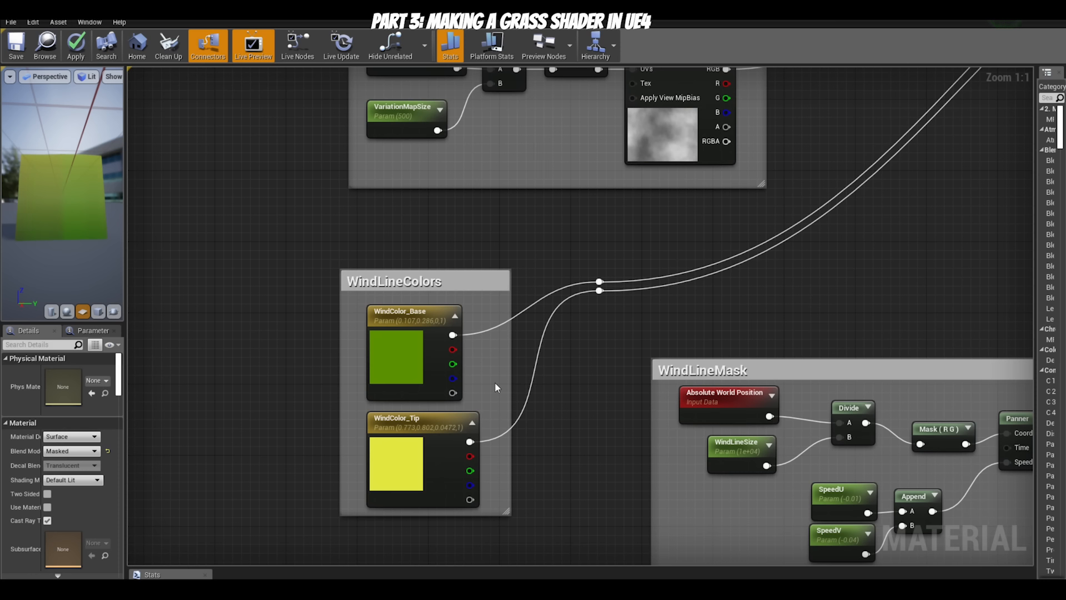
left_click(432, 280)
left_click(481, 233)
left_click(425, 450)
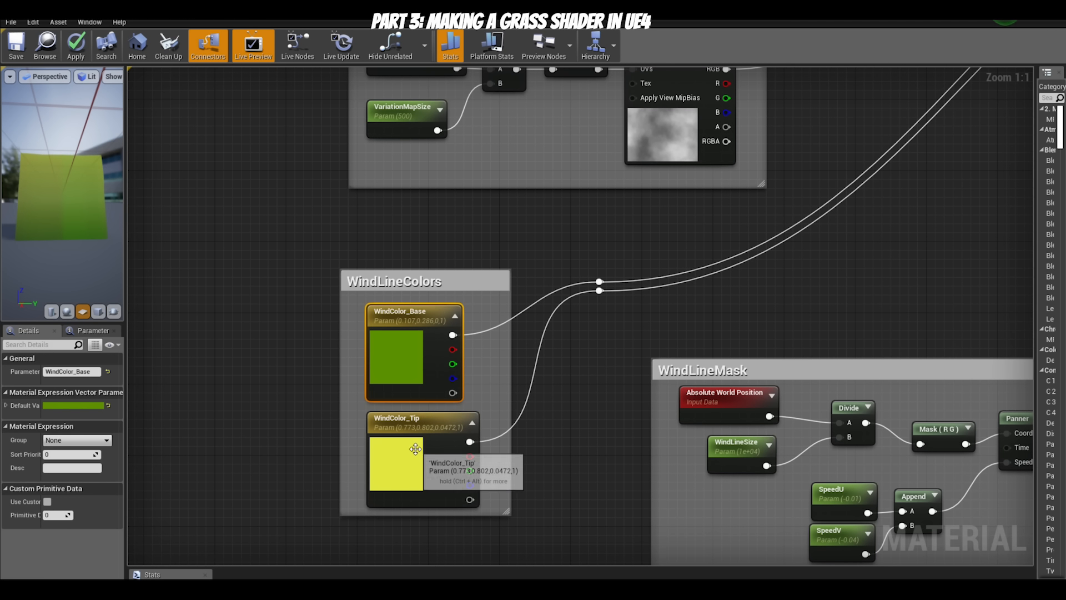
left_click(403, 367)
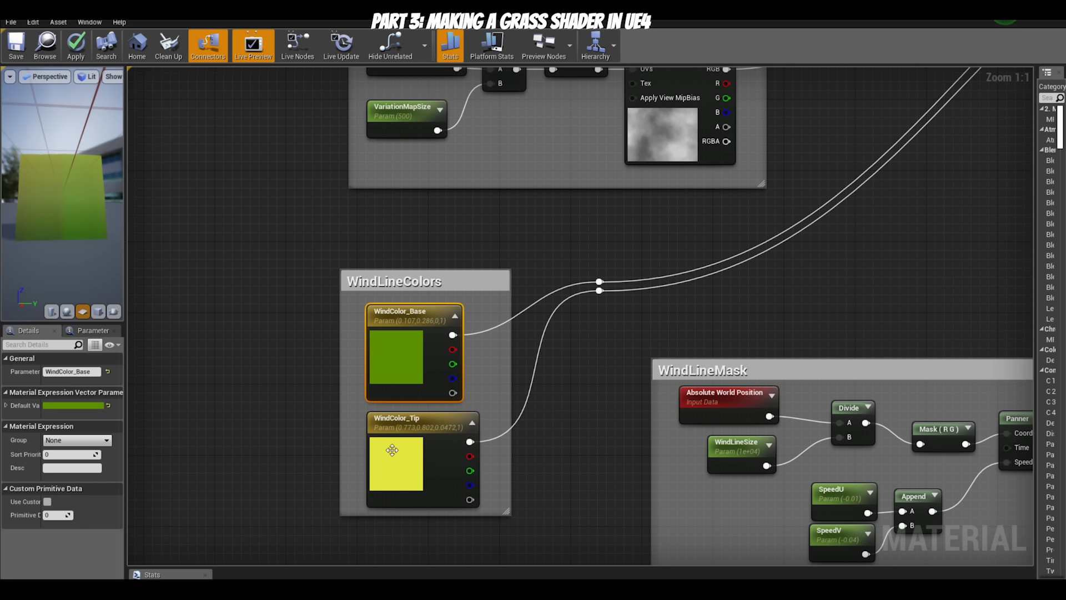
left_click(393, 450)
- Trace the wind colors to the first LerpColorByWind Lerp and its Alpha back to Gradient_Strength in GrassStrandGradientMask
right_click_drag(685, 190, 395, 381)
right_click_drag(804, 153, 430, 390)
left_click(691, 251)
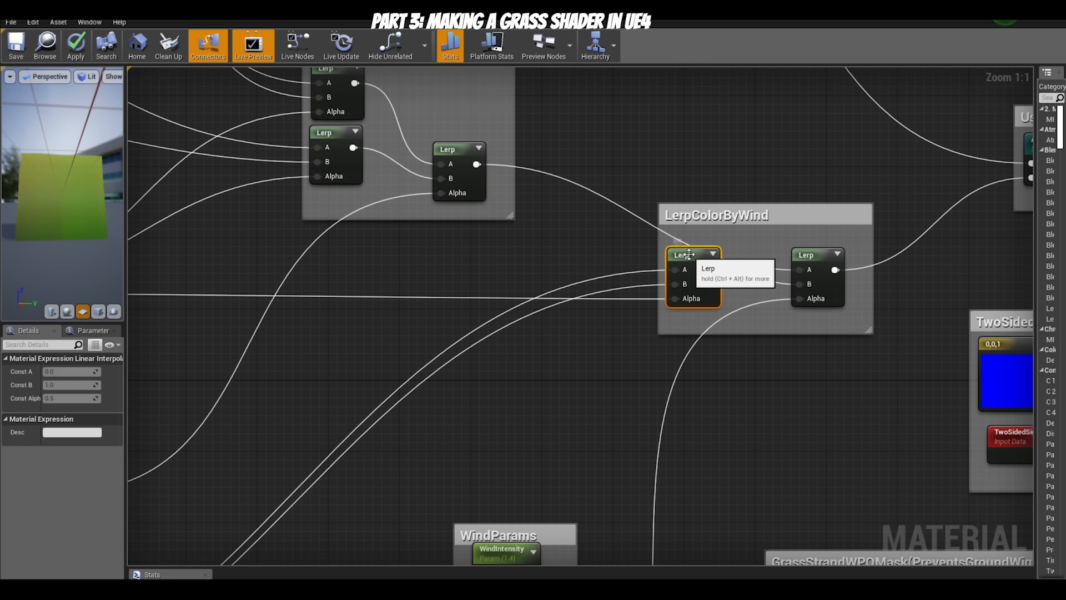
right_click_drag(150, 269, 621, 239)
left_click_drag(532, 191, 225, 356)
left_click(354, 276)
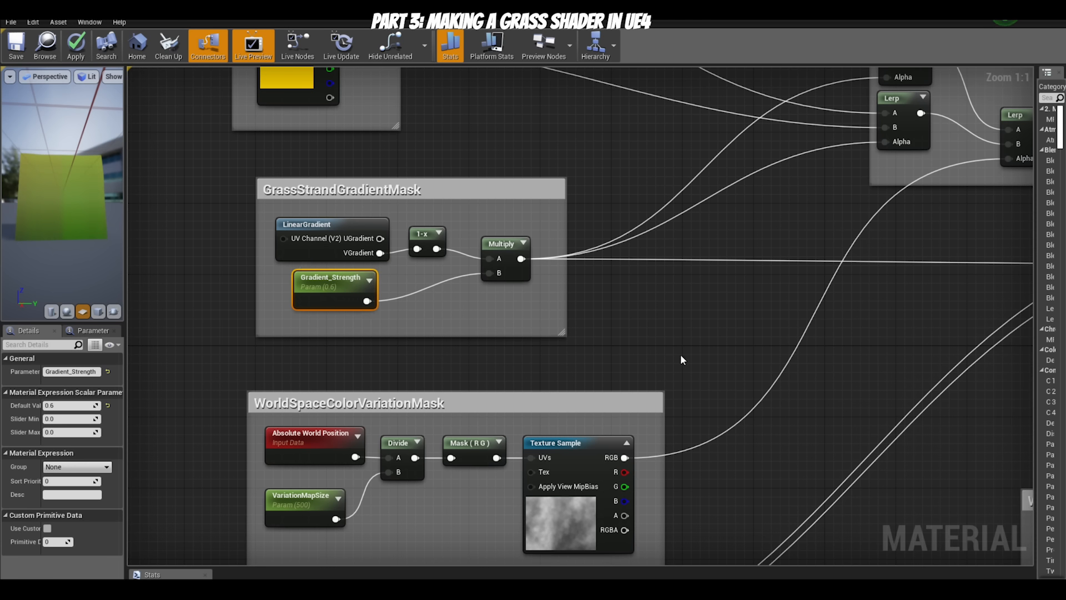
- Review the GrassStrandGradientMask group again and compare it with the base and tip colors in WindLineColors
right_click_drag(680, 355, 669, 2)
right_click_drag(503, 218, 501, 290)
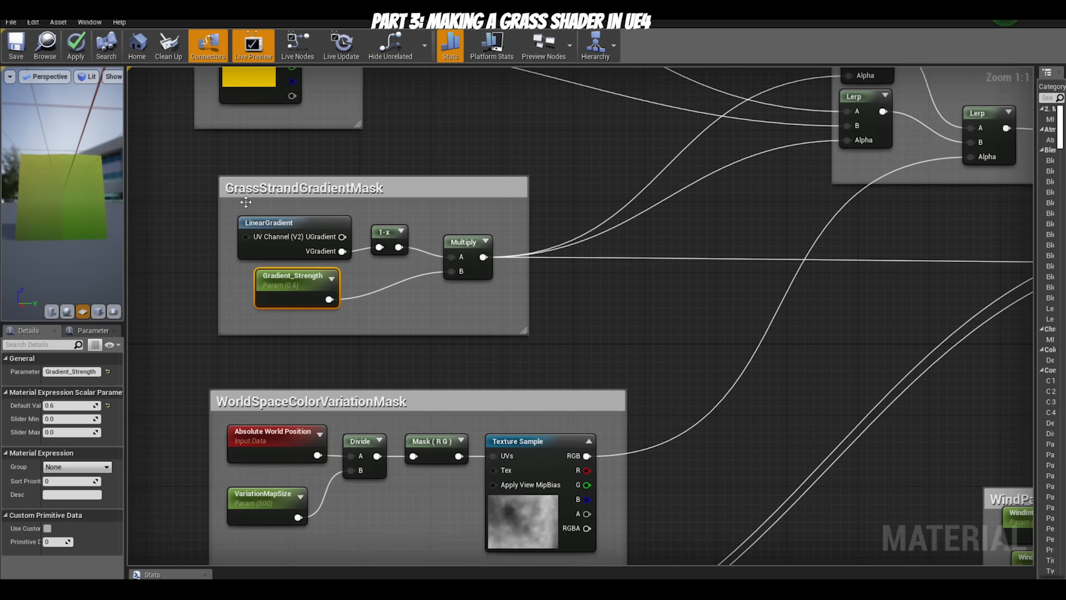
right_click_drag(350, 106, 274, 291)
left_click(275, 291)
right_click_drag(525, 72, 496, 258)
right_click_drag(545, 450, 679, 72)
right_click_drag(478, 497, 570, 105)
left_click(420, 281)
left_click(656, 206)
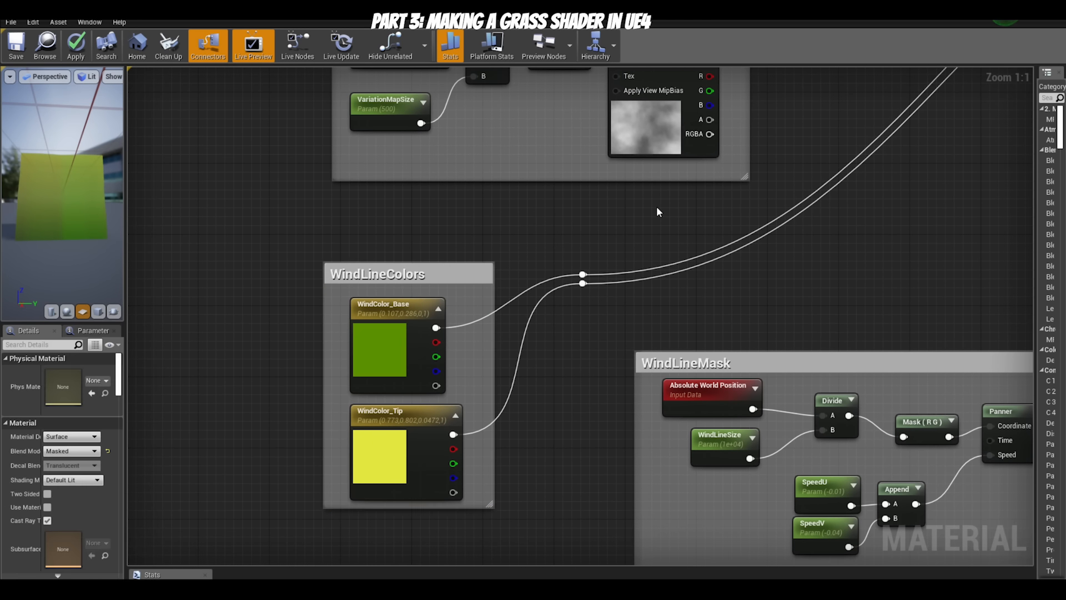
- Examine both Lerp nodes in LerpColorByWind and follow the second one's Alpha input back to WindLineMask
right_click_drag(657, 206, 226, 423)
right_click_drag(754, 226, 376, 423)
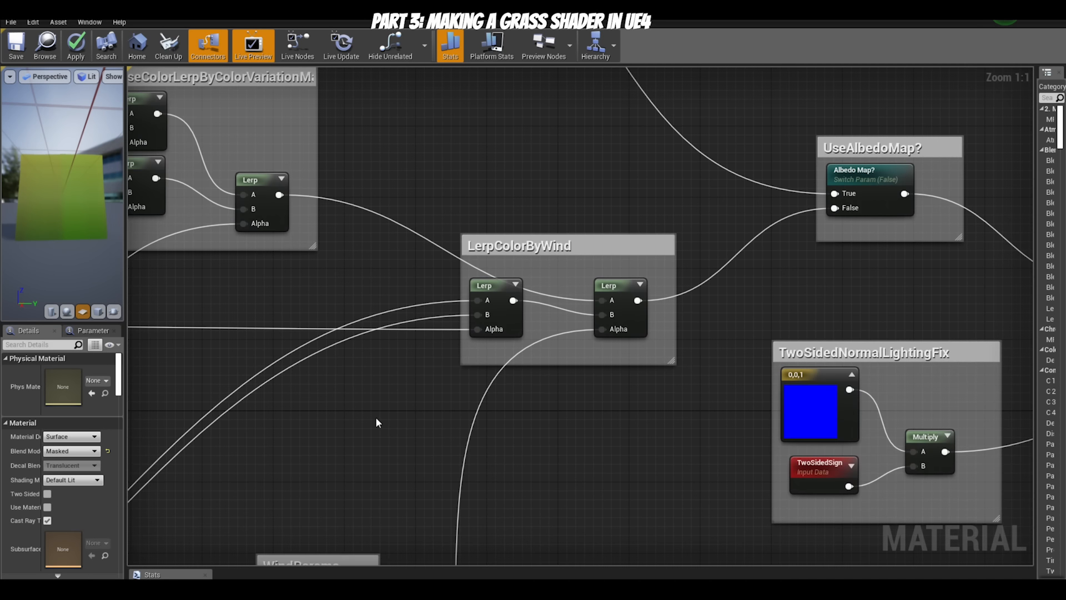
left_click(498, 286)
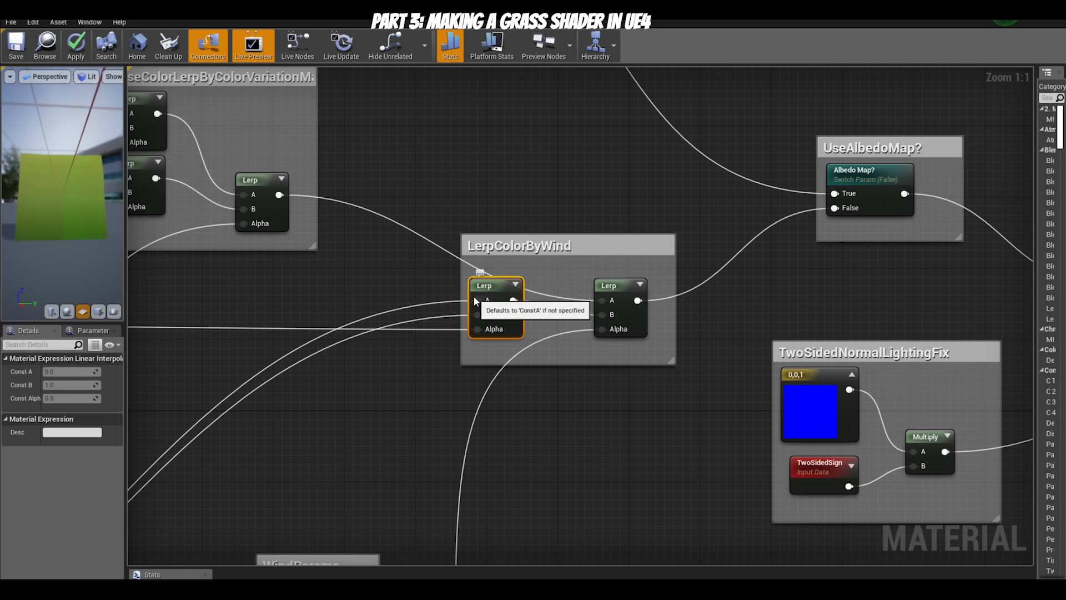
left_click(624, 294)
right_click_drag(538, 485, 938, 6)
right_click_drag(176, 376, 215, 372)
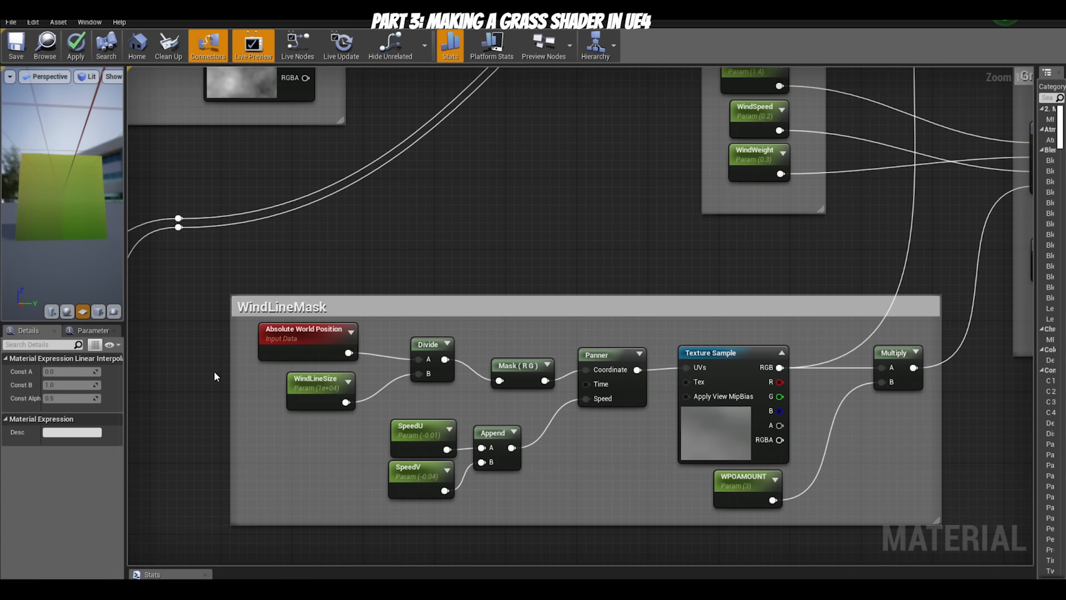
- Review the WindLineMask group beside WindLineColors, then select the WindLineMask comment box and center on its nodes
left_click(258, 305)
left_click(364, 282)
right_click_drag(365, 282, 375, 231)
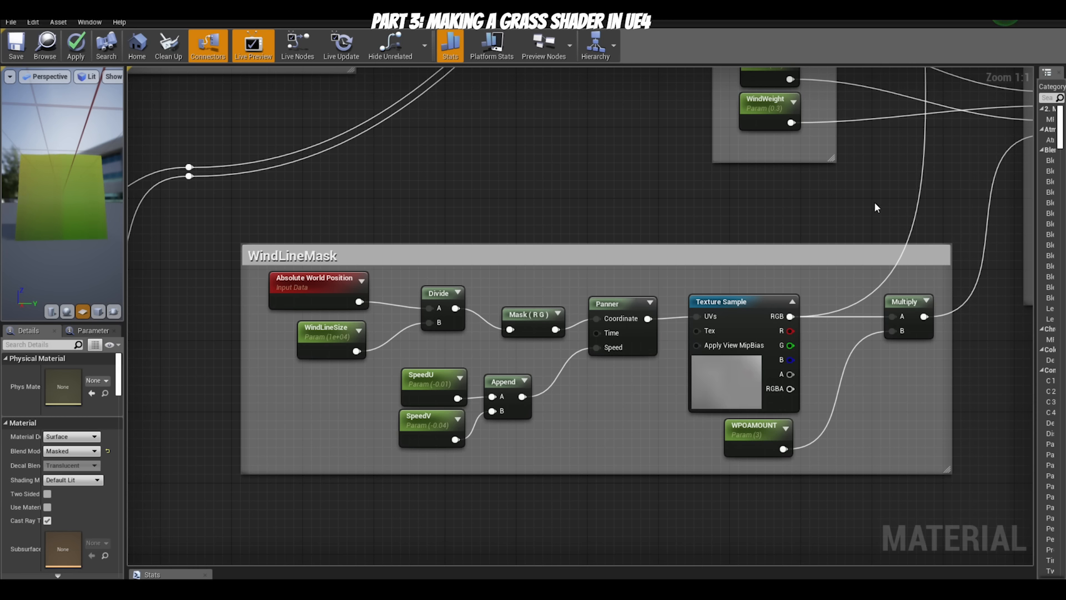
right_click_drag(364, 220, 952, 190)
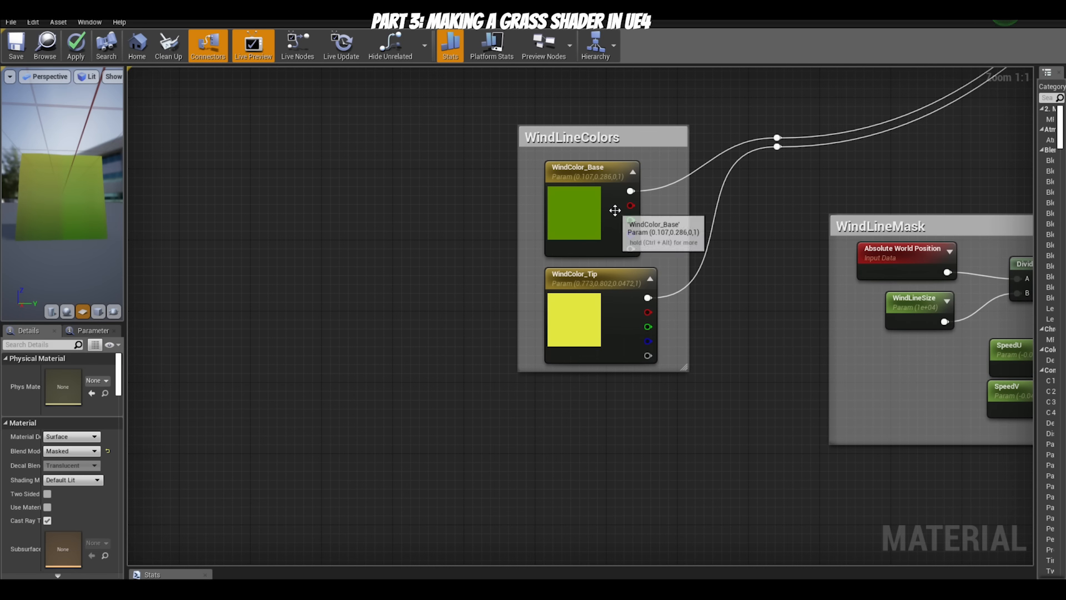
right_click_drag(817, 177, 532, 314)
right_click_drag(609, 283, 345, 217)
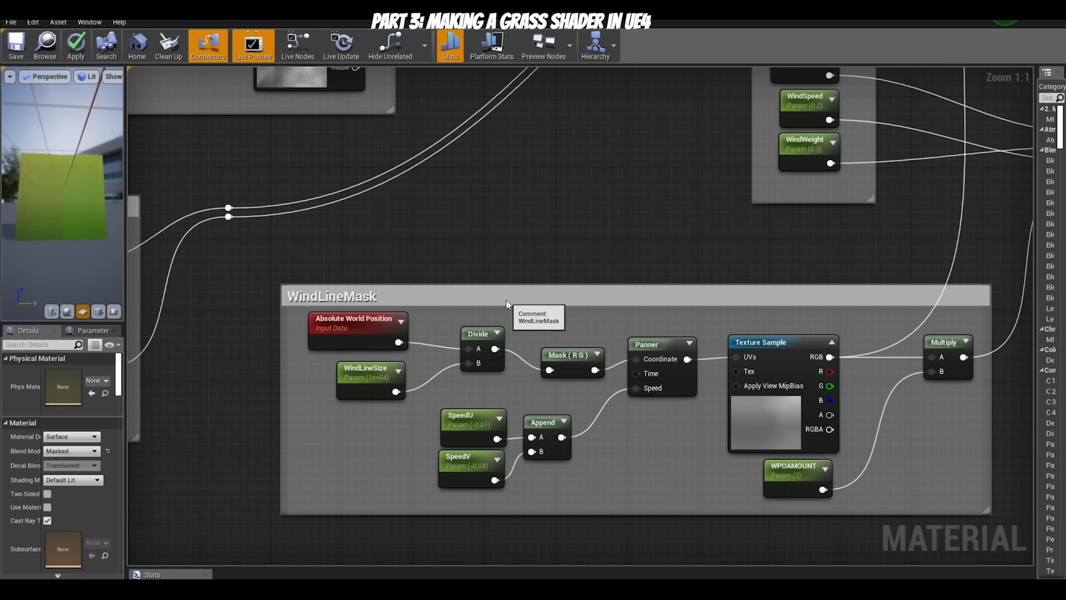
left_click(501, 295)
right_click_drag(583, 204, 650, 128)
right_click_drag(424, 330, 407, 224)
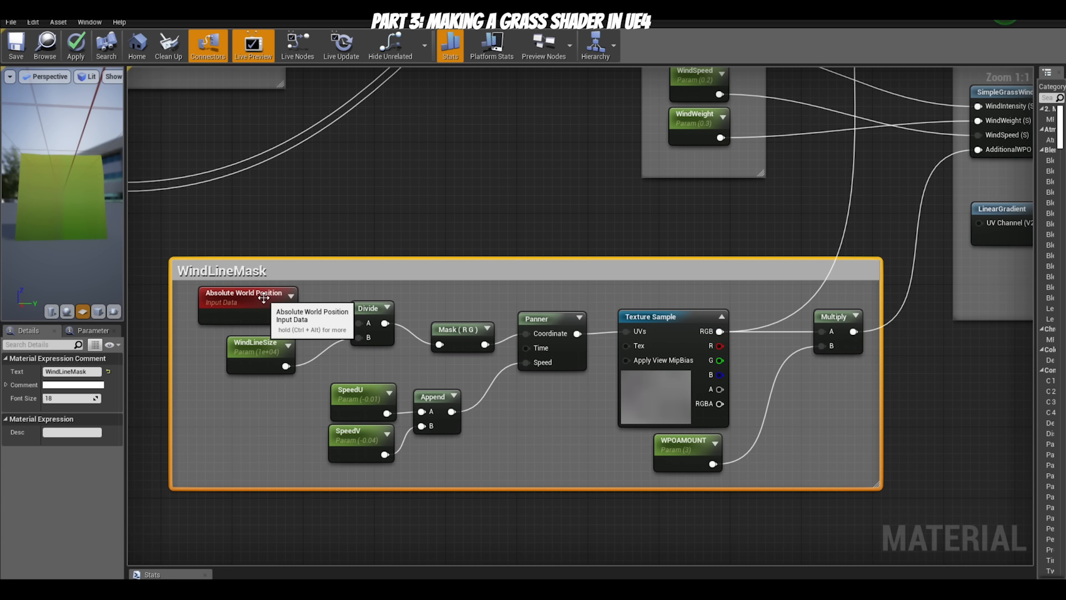
- Select the WorldSpaceColorVariationMask comment box and compare its world-position texture setup with the WindLineMask group
right_click_drag(258, 309, 624, 355)
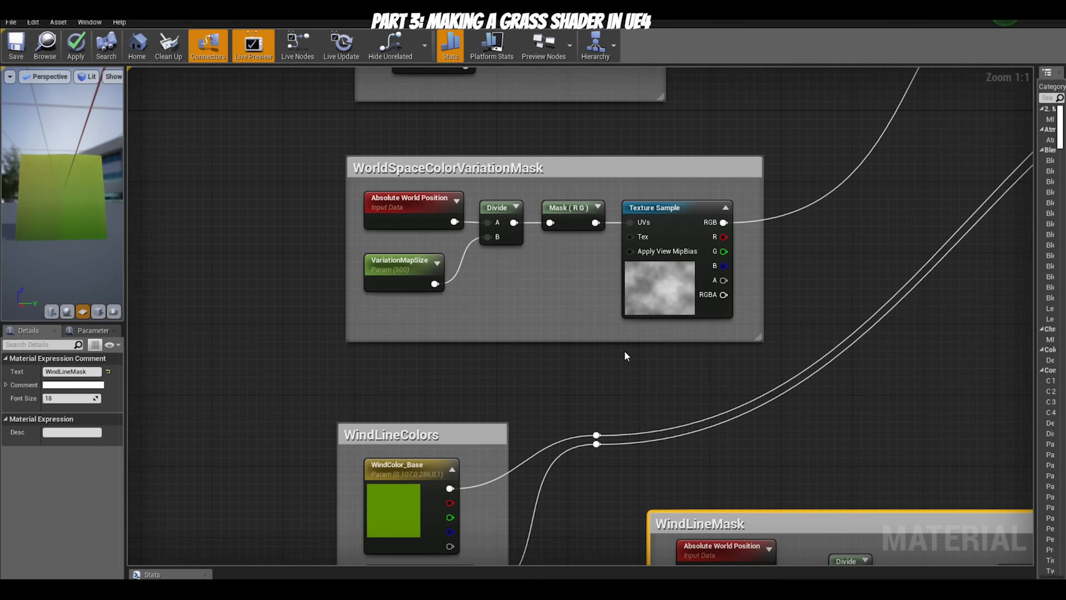
left_click(392, 166)
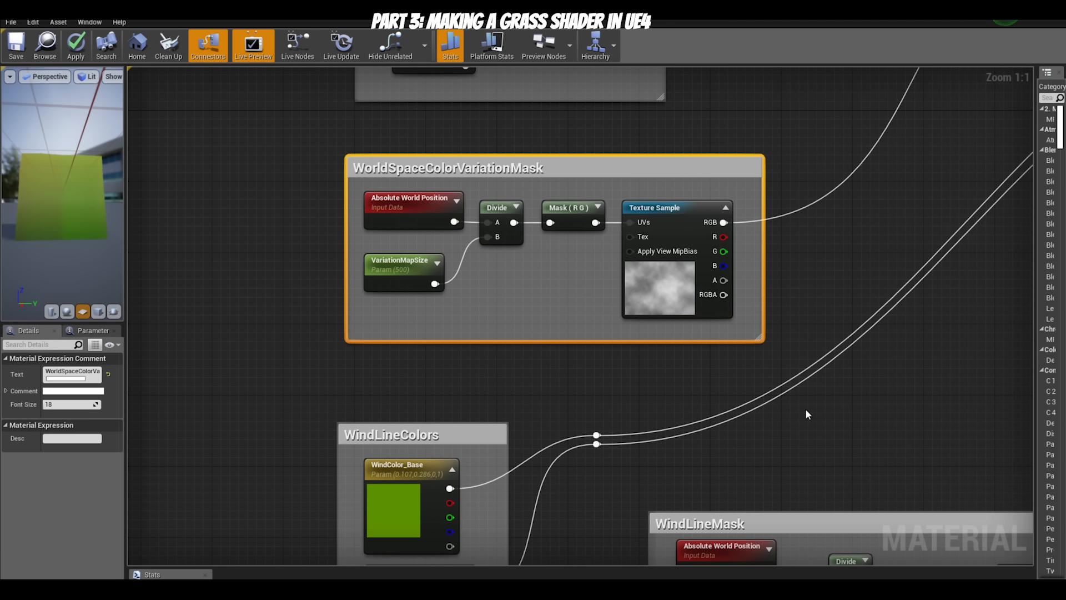
right_click_drag(824, 428, 328, 206)
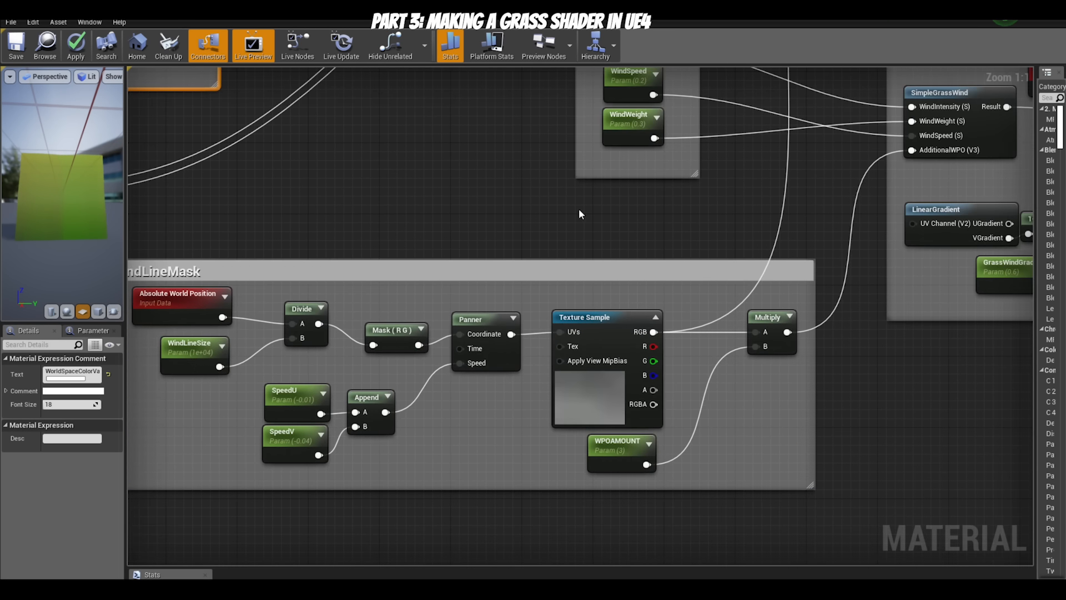
right_click_drag(443, 253, 491, 257)
- Inspect the Absolute World Position, WindLineSize, Mask (R G) and Panner nodes in turn within the WindLineMask group
left_click(276, 313)
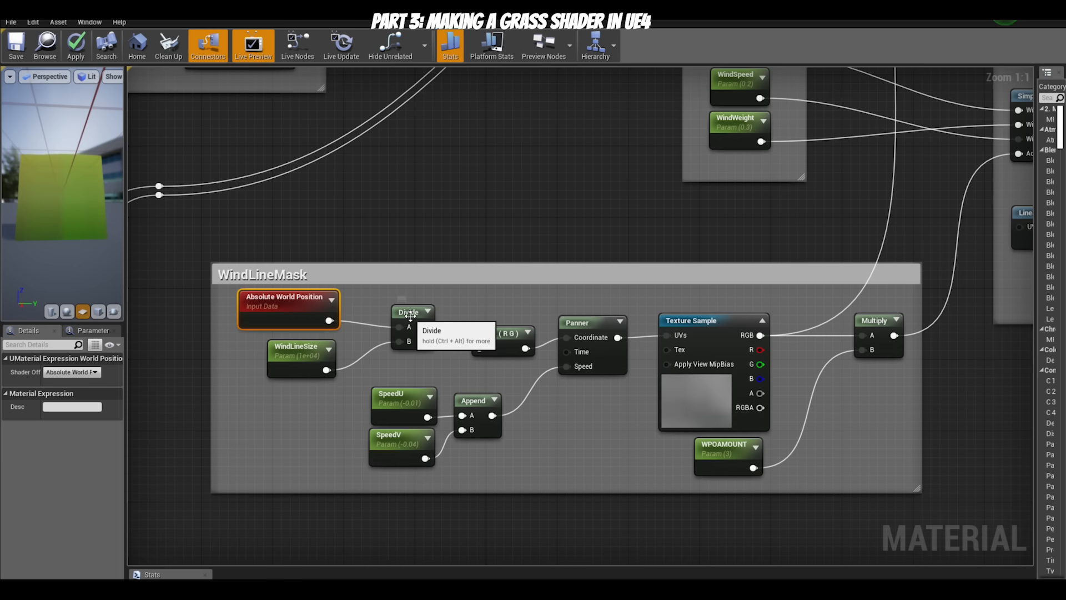
left_click(289, 362)
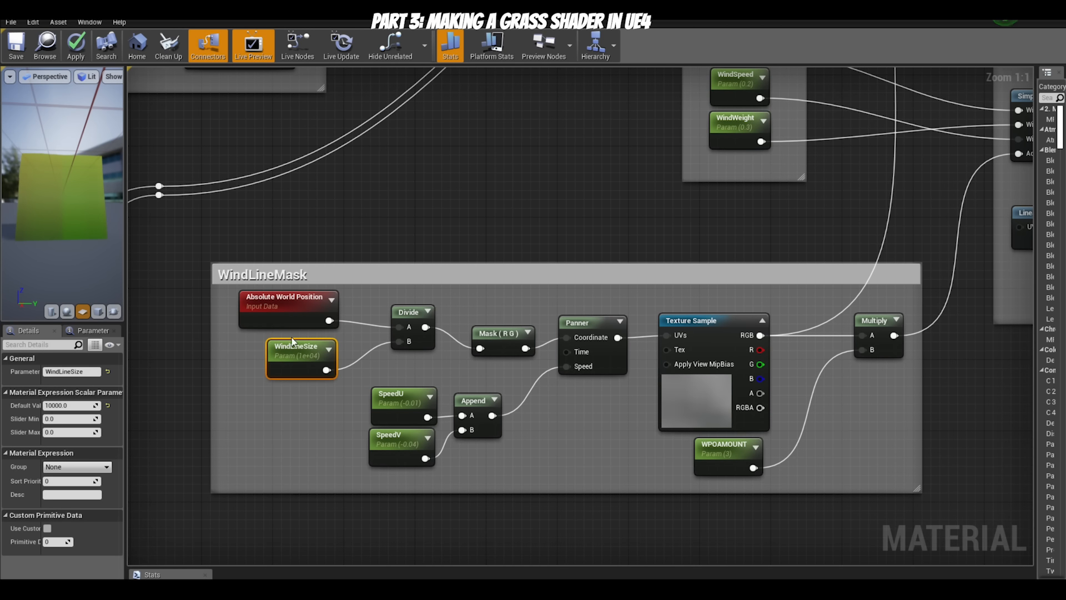
left_click(482, 339)
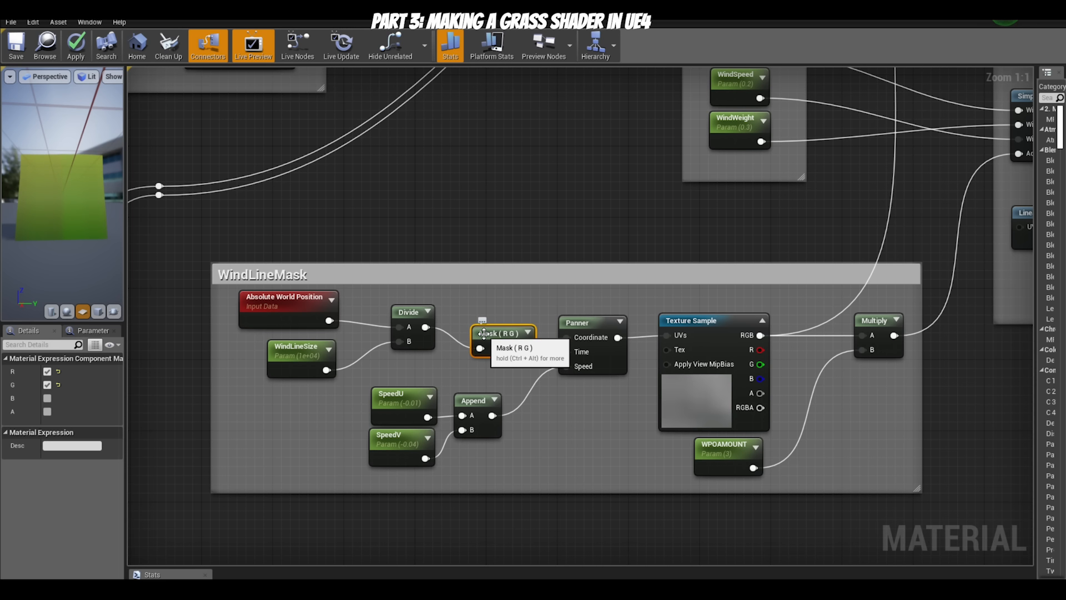
left_click(587, 323)
right_click_drag(617, 306, 531, 266)
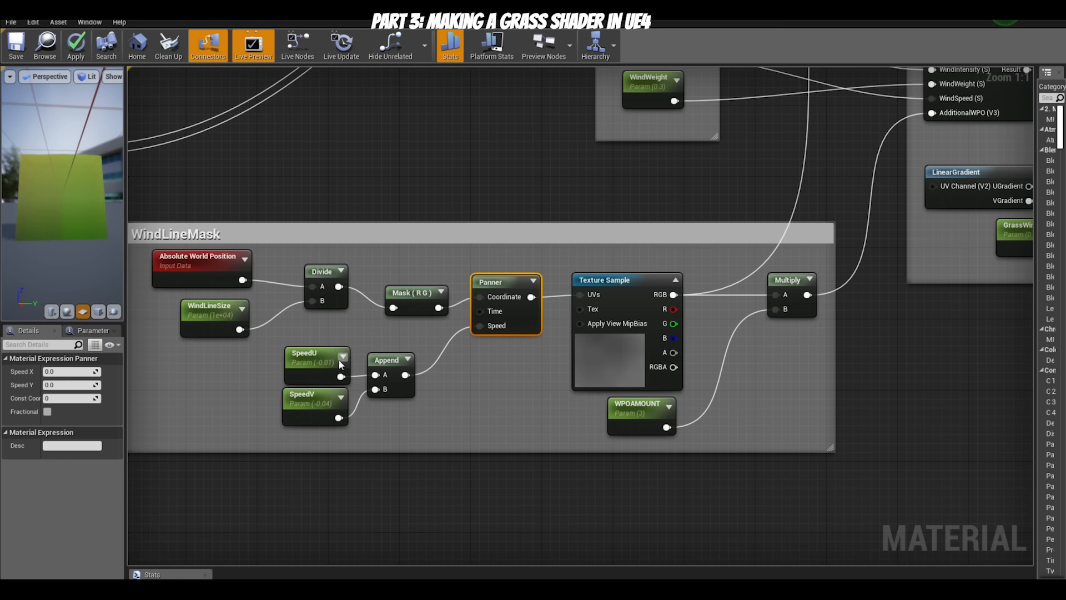
- Inspect the SpeedU and SpeedV parameters and the Append node that feeds the Panner's Speed input
left_click(393, 362)
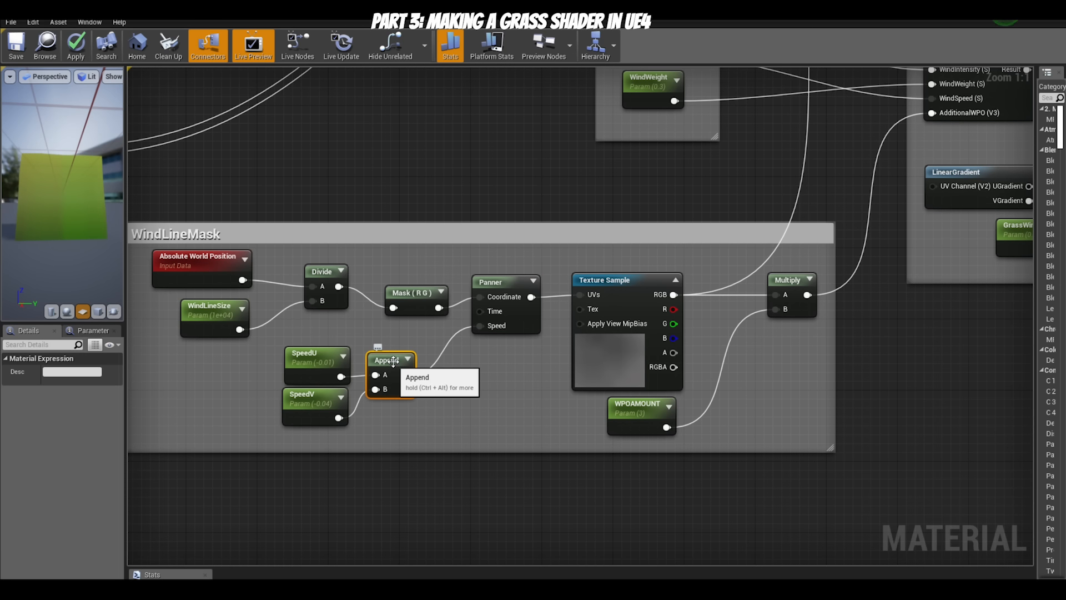
left_click(319, 360)
left_click(311, 399)
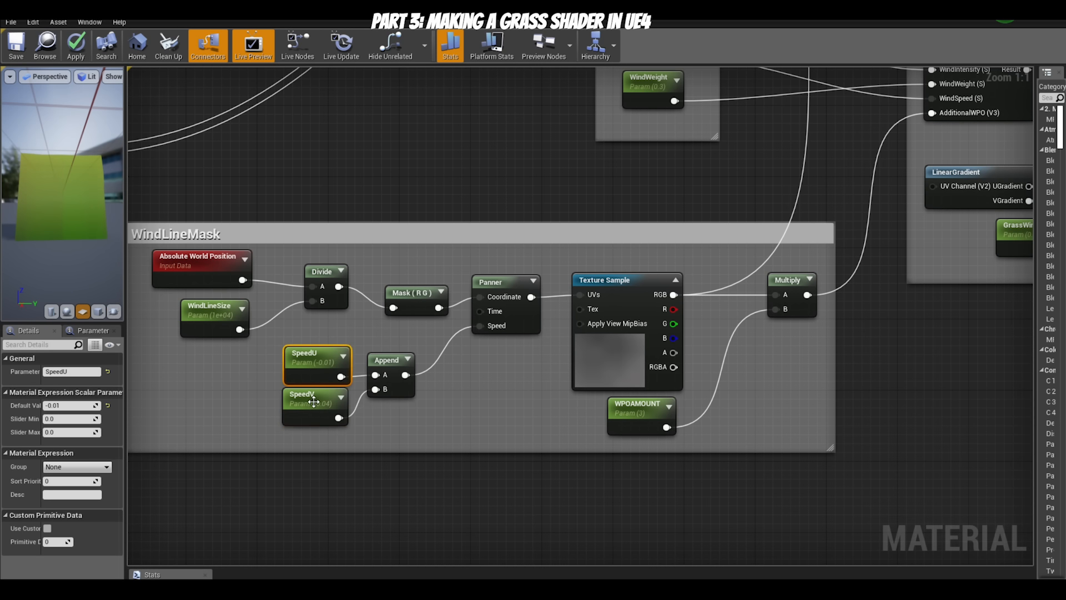
left_click(383, 360)
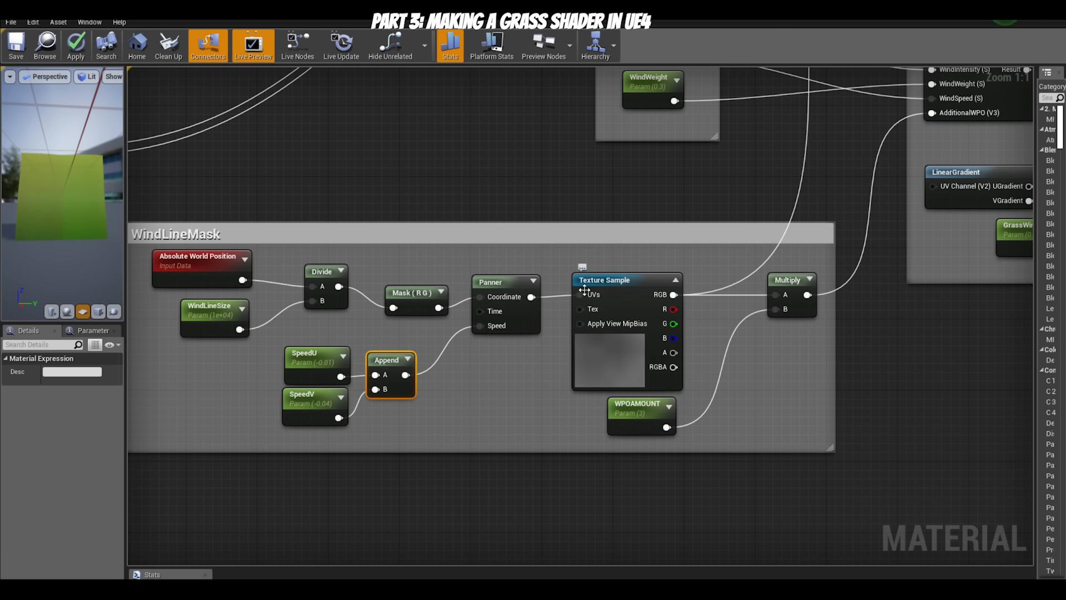
- Examine the WPOAMOUNT parameter and the Multiply node that scales the wind texture in the WindLineMask group
right_click_drag(652, 259, 411, 289)
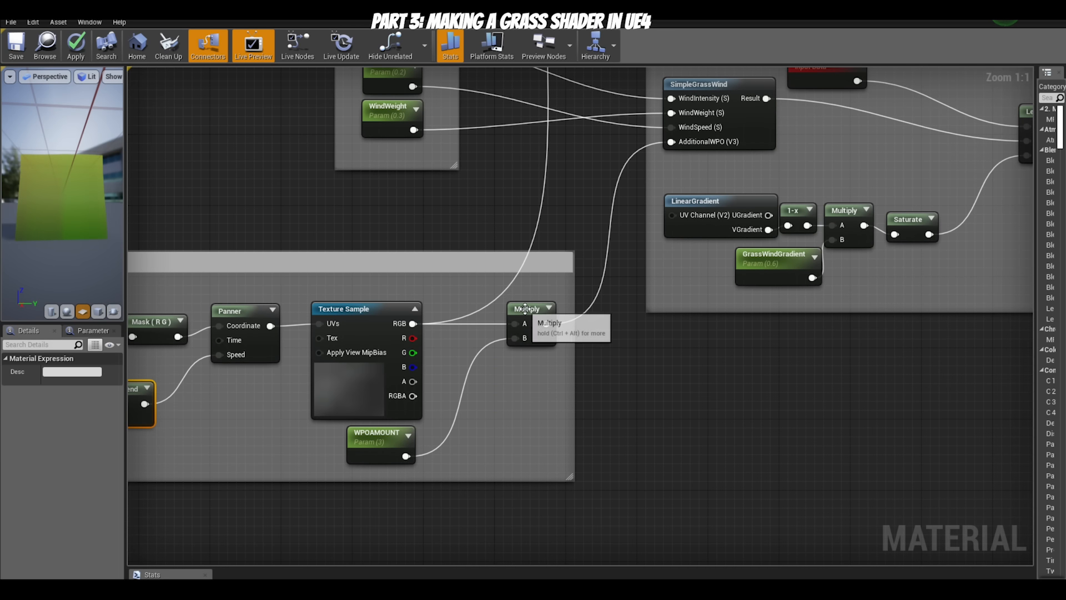
left_click(524, 309)
left_click(378, 439)
left_click(522, 309)
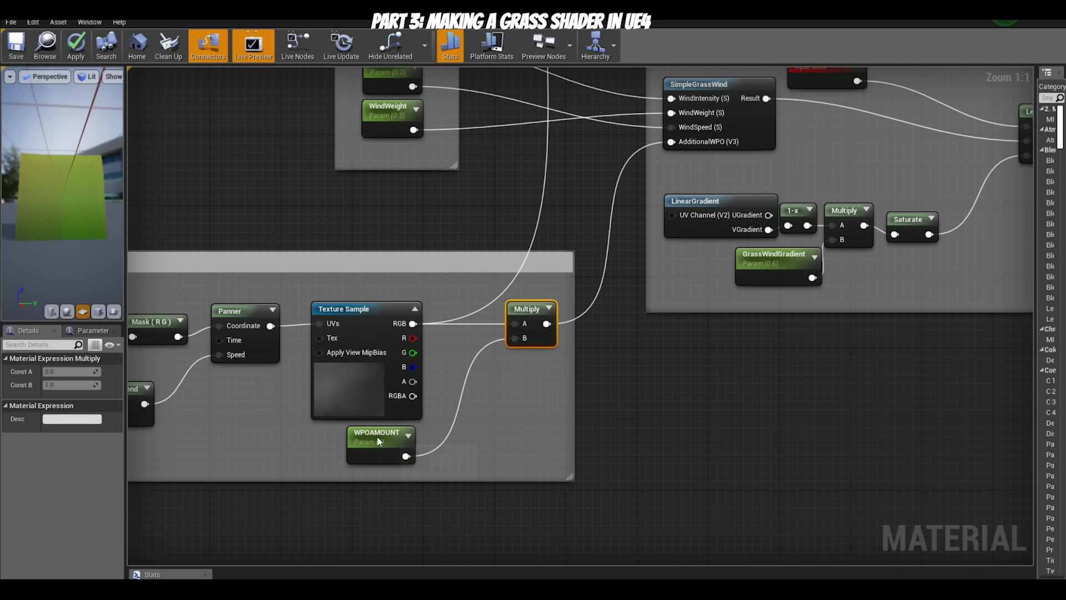
left_click(377, 440)
right_click_drag(937, 79, 1006, 59)
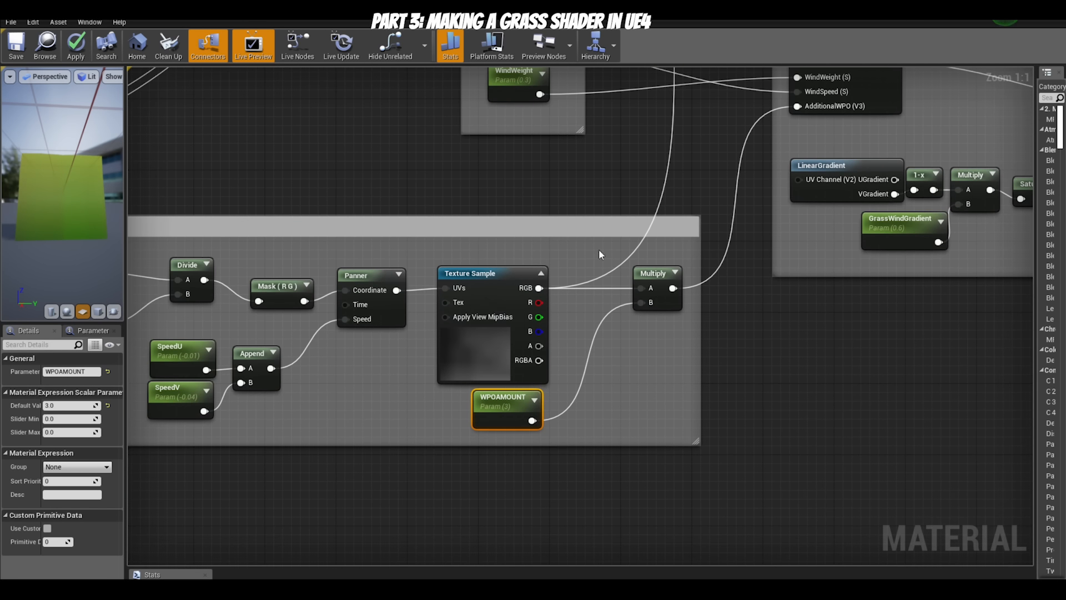
- Review the whole WindLineMask group from Absolute World Position to Texture Sample, then clear the selection
left_click(516, 277)
right_click_drag(516, 278, 786, 272)
left_click_drag(794, 220, 578, 221)
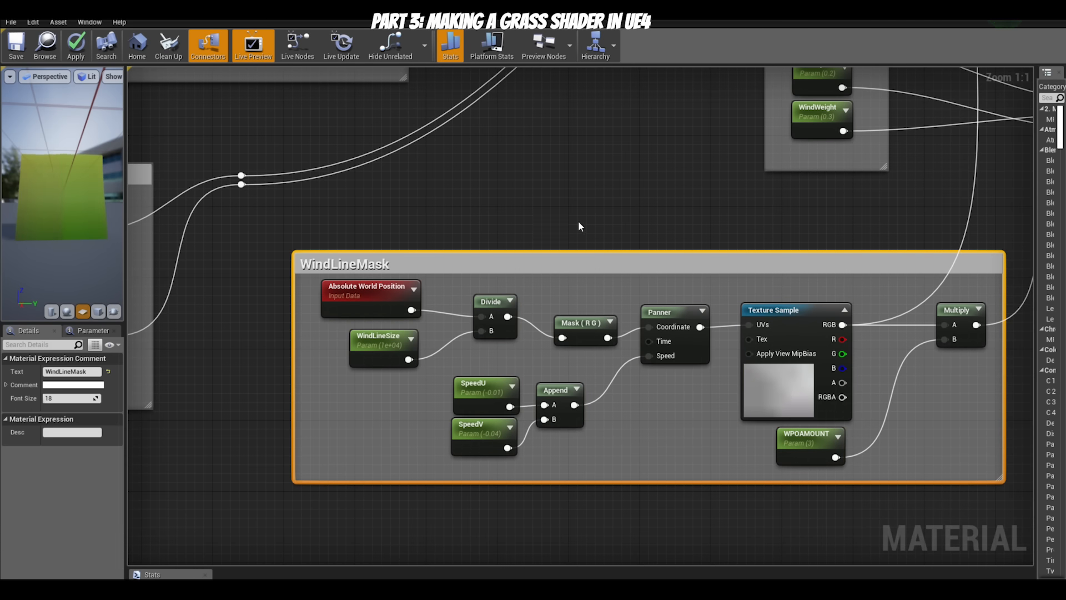
left_click(599, 187)
- Trace the WindLineMask Multiply output to SimpleGrassWind's AdditionalWPO input and check the WPOAMOUNT parameter
scroll(599, 186, "down", 5)
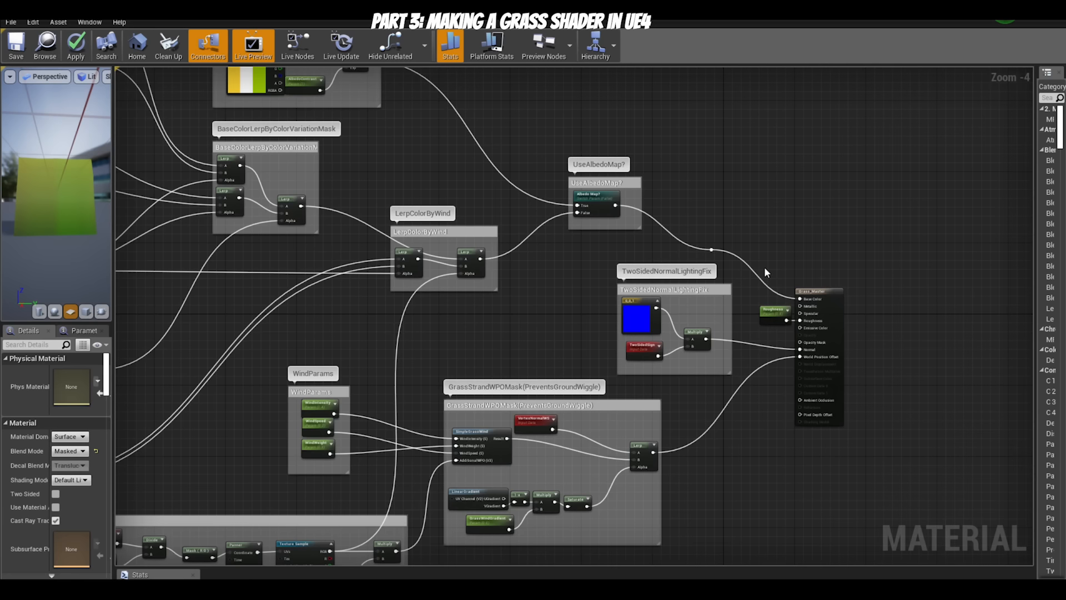
right_click_drag(764, 272, 808, 75)
scroll(533, 264, "up", 3)
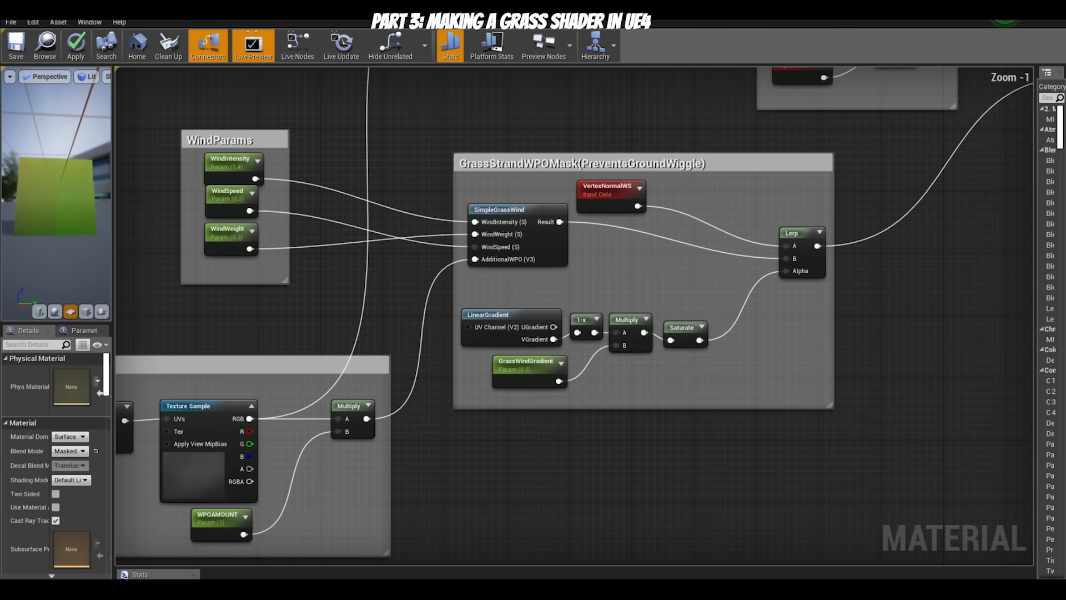
right_click_drag(357, 470, 442, 445)
left_click(302, 496)
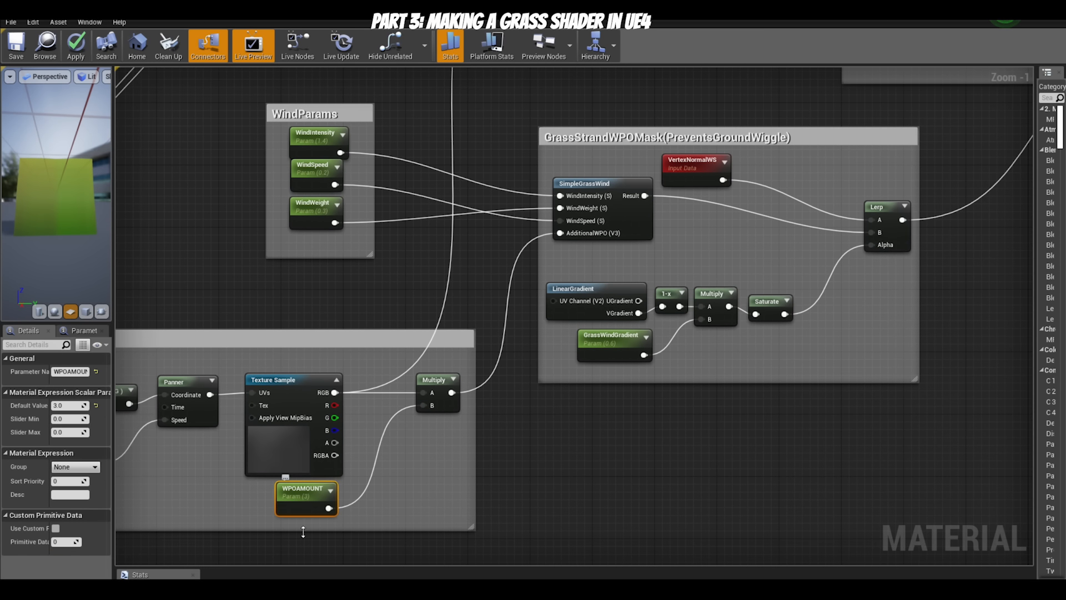
right_click_drag(463, 265, 485, 491)
- Center on the GrassStrandWPOMask group and inspect its LinearGradient node
scroll(484, 466, "down", 3)
right_click_drag(524, 340, 477, 205)
scroll(559, 393, "up", 4)
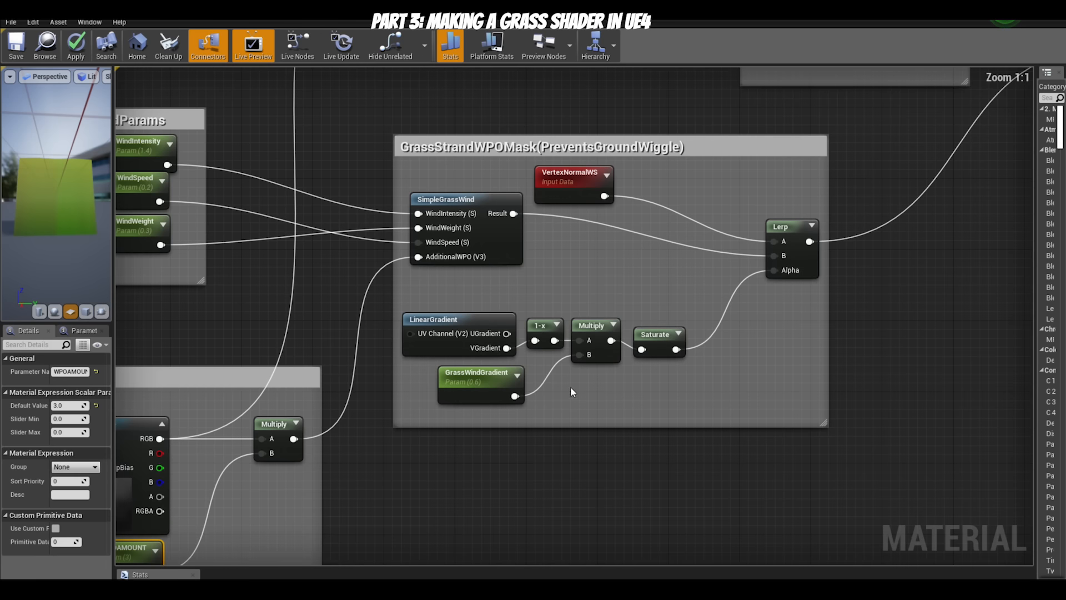
right_click_drag(571, 387, 509, 396)
left_click(377, 328)
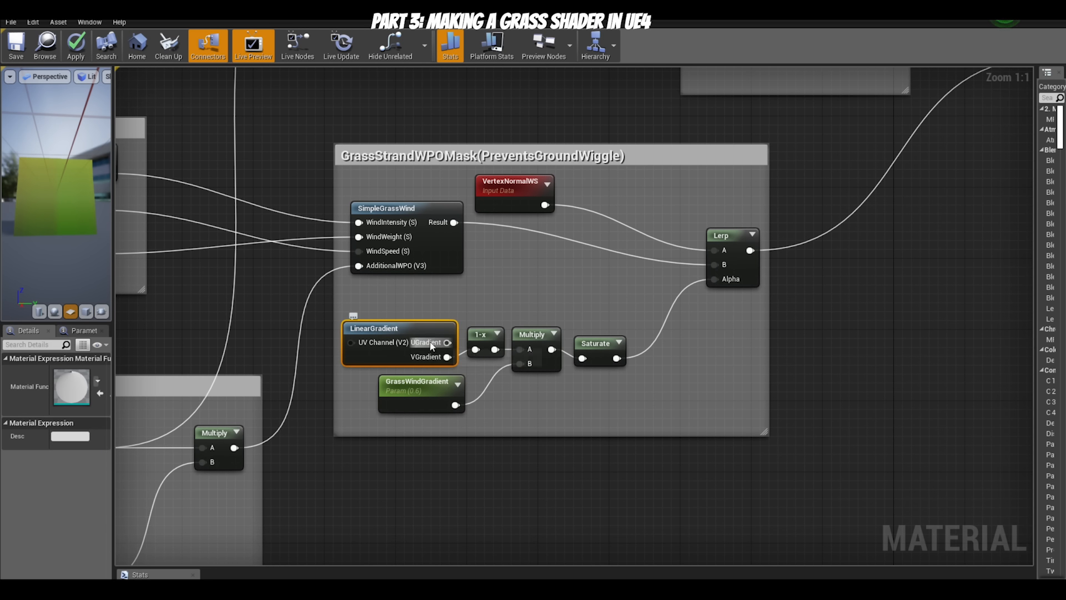
- Examine the gradient chain in GrassStrandWPOMask through 1-x, Multiply and Saturate to the Lerp's Alpha input
right_click_drag(258, 195, 859, 546)
right_click_drag(178, 138, 630, 245)
right_click_drag(899, 469, 275, 219)
right_click_drag(797, 422, 246, 177)
left_click(480, 345)
left_click(480, 311)
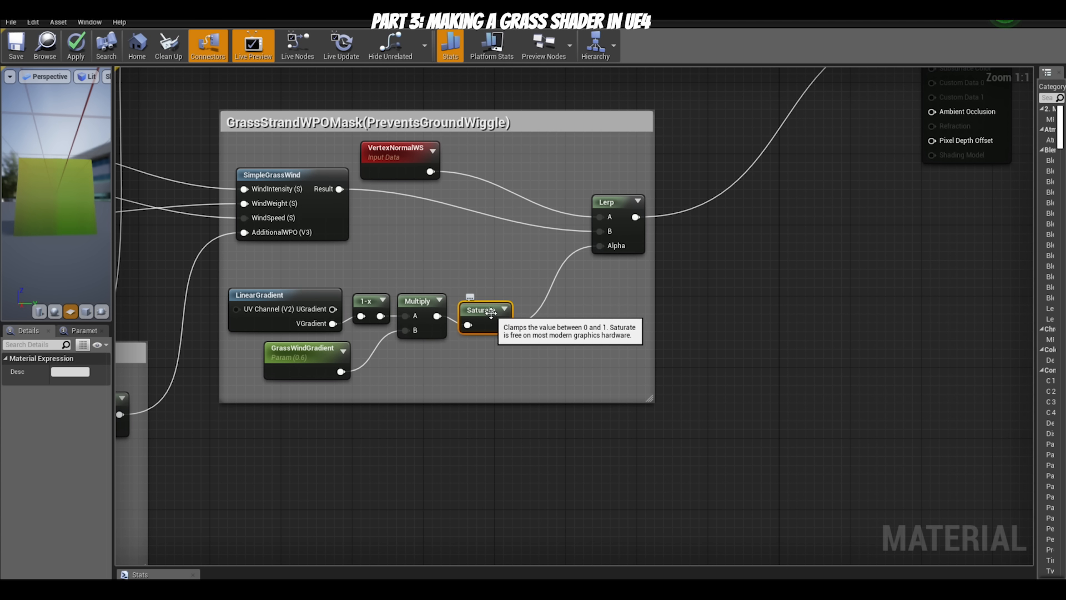
left_click(738, 374)
right_click_drag(738, 373, 793, 378)
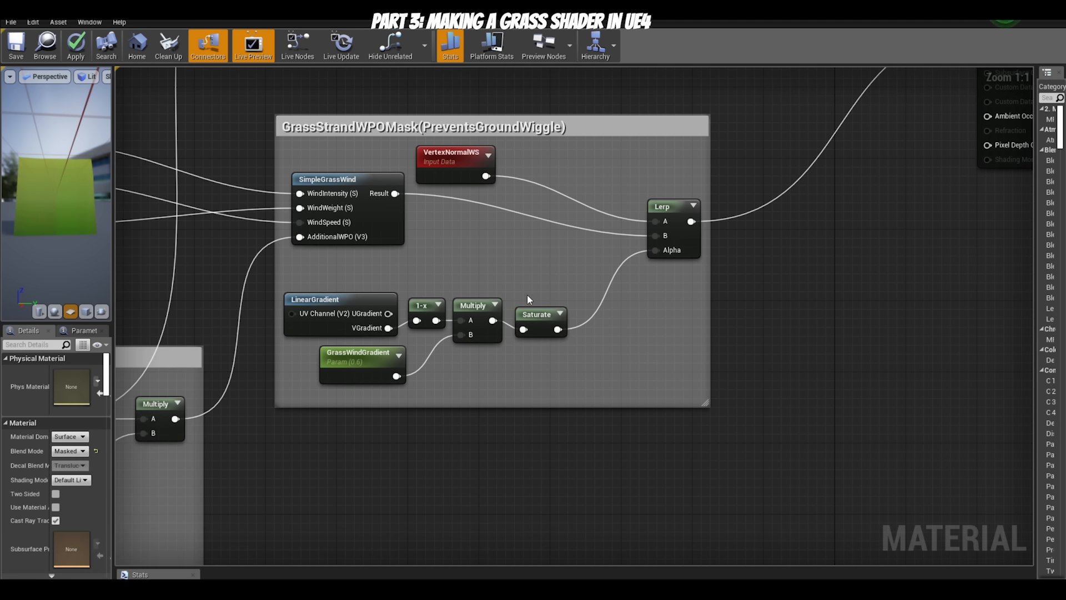
left_click(555, 311)
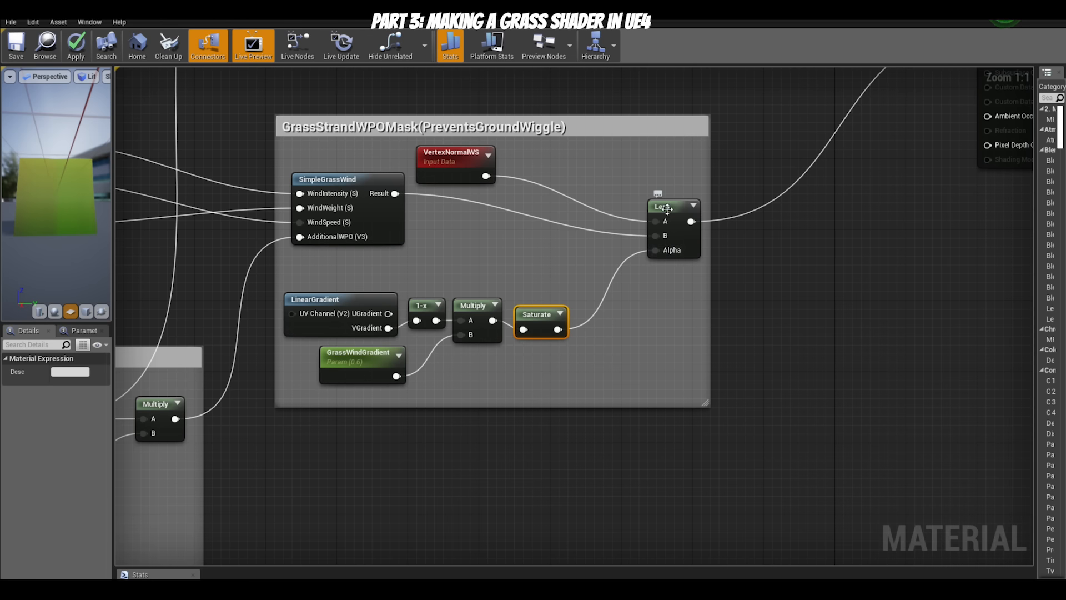
- Follow the GrassStrandWPOMask Lerp output to Grass_Master's World Position Offset input, then review the surrounding graph
right_click_drag(814, 263, 495, 408)
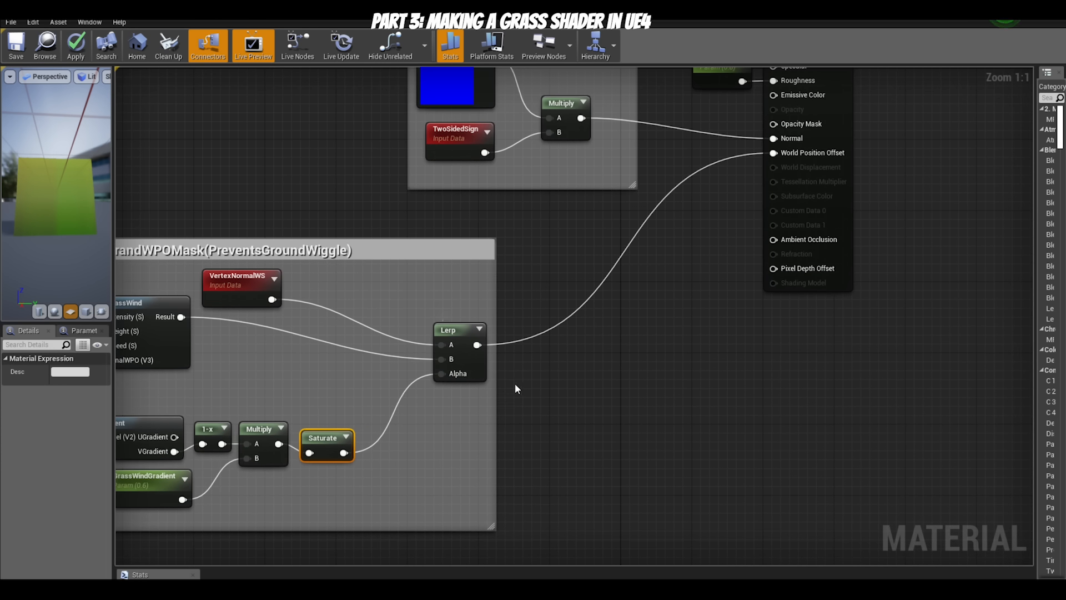
right_click_drag(561, 379, 478, 473)
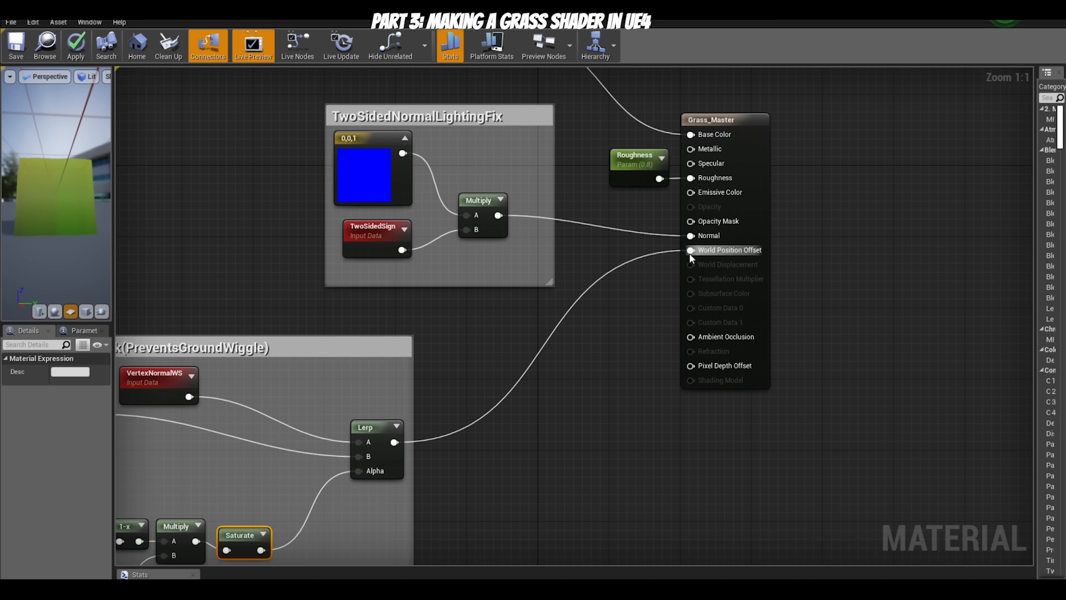
right_click_drag(634, 307, 856, 255)
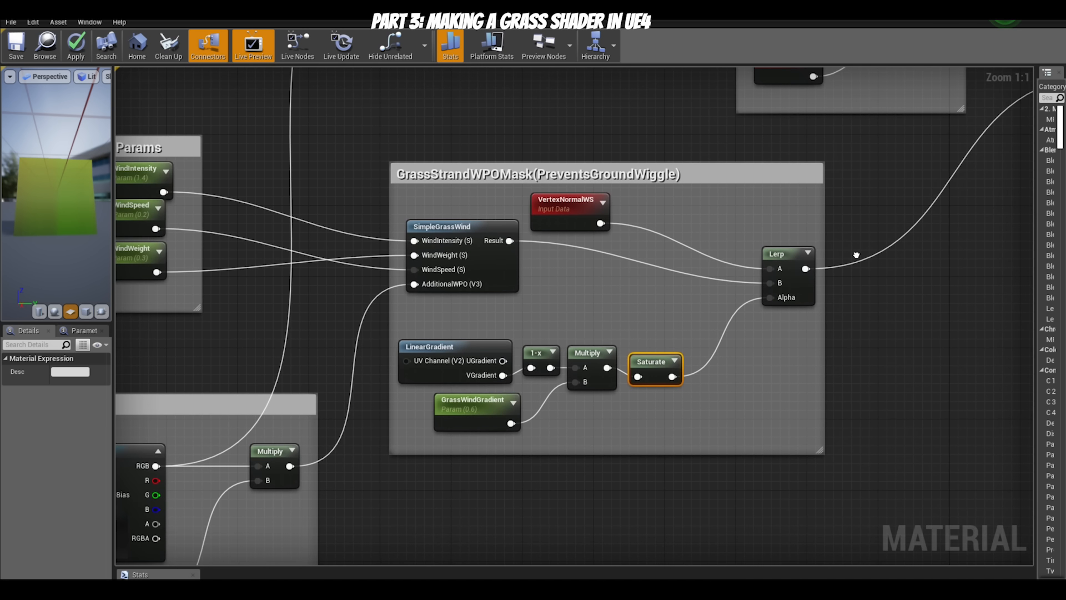
scroll(535, 308, "down", 5)
right_click_drag(508, 229, 588, 334)
scroll(677, 326, "down", 1)
scroll(599, 322, "up", 1)
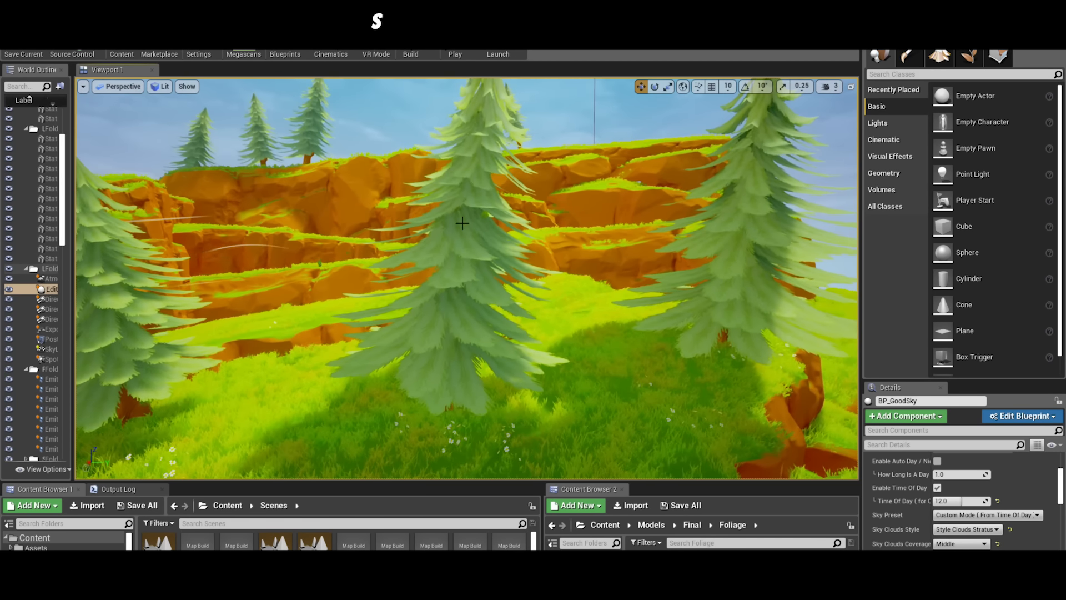
- Select the middle pine tree in the level viewport, then select the sky and survey the trees from several angles
left_click(462, 223)
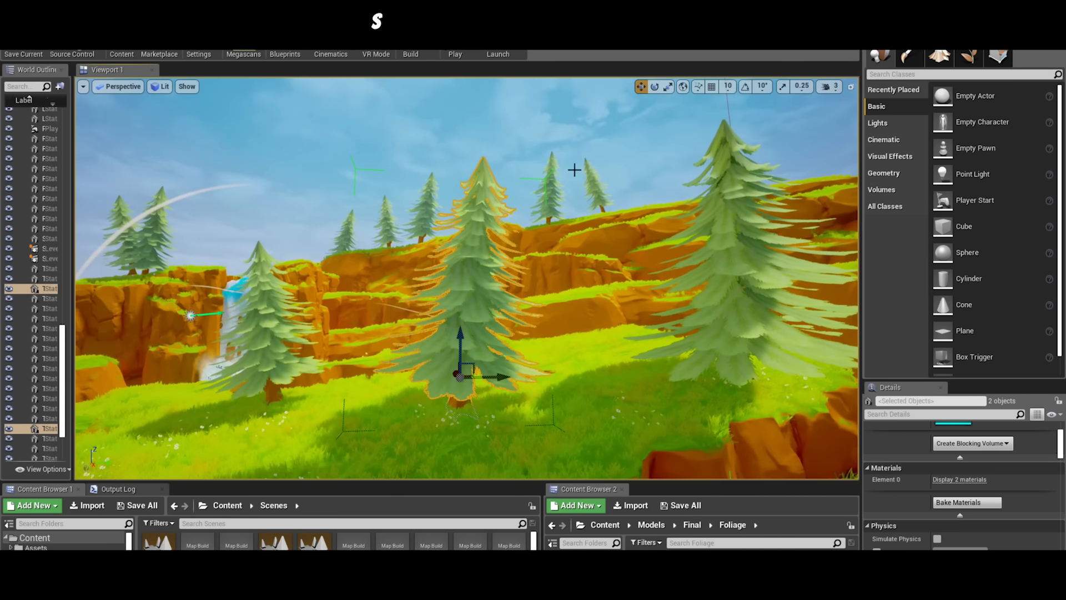
left_click(537, 147)
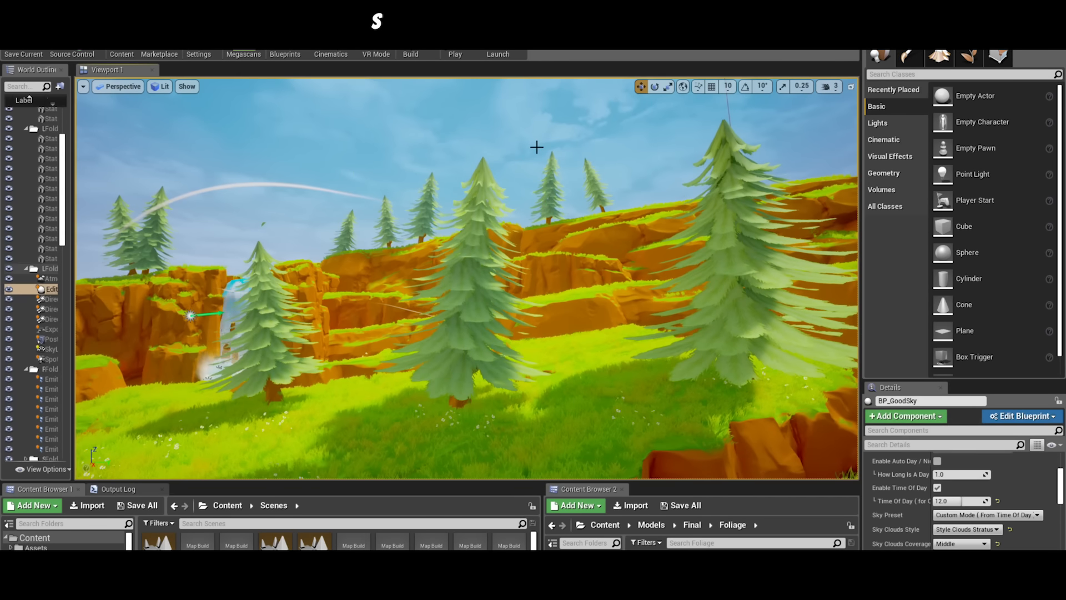
mouse_move(525, 278)
right_mouse_down()
mouse_move(445, 250)
mouse_move(489, 300)
mouse_move(525, 289)
right_mouse_up()
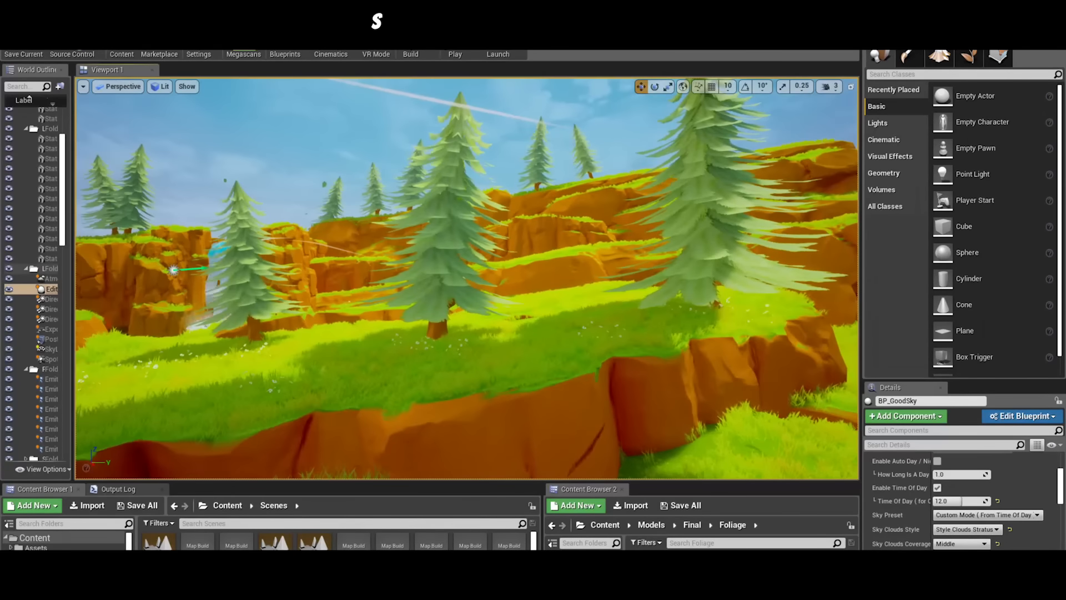
left_click(492, 268)
mouse_move(598, 177)
left_mouse_down("alt")
mouse_move(688, 179)
mouse_move(598, 176)
left_mouse_up("alt")
left_click(583, 260)
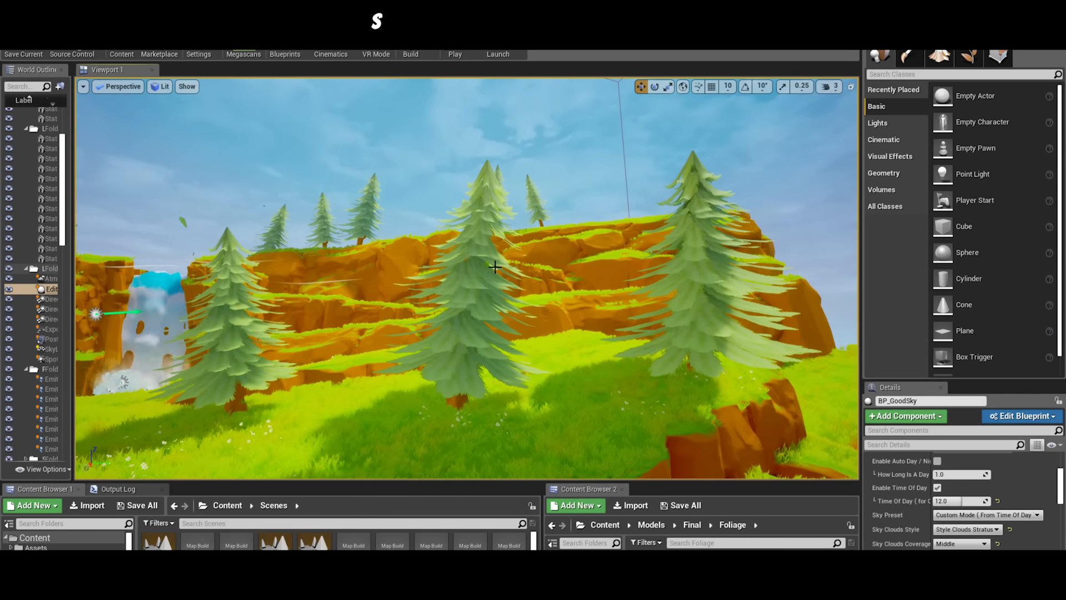
- Select the middle pine tree again and examine it from different sides and distances
left_click(494, 267)
left_click_drag(495, 267, 472, 267, "alt")
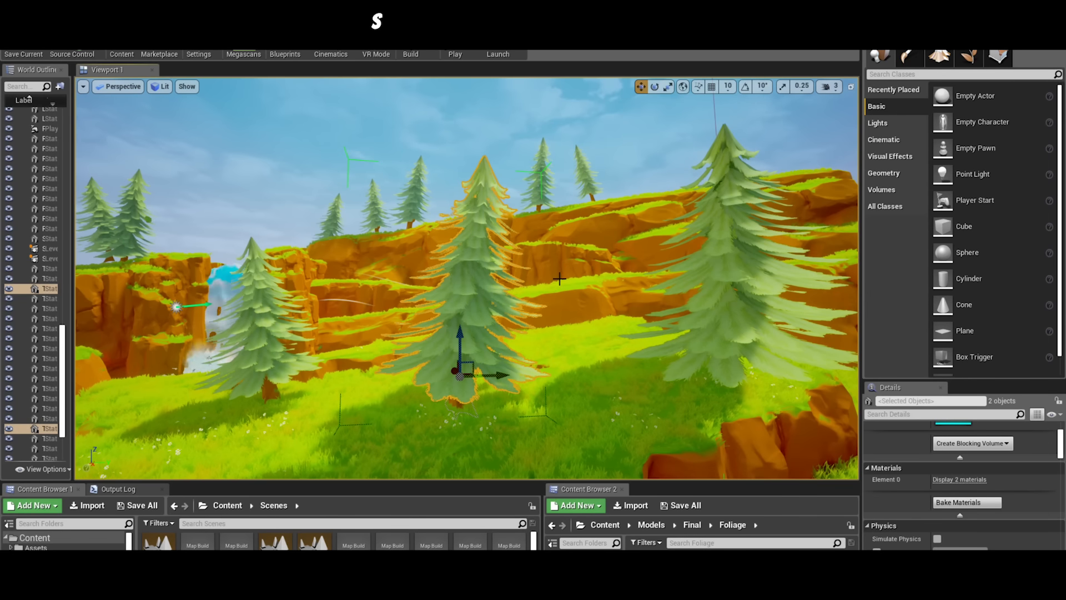
mouse_move(559, 278)
left_mouse_down("alt")
mouse_move(588, 325)
mouse_move(559, 278)
left_mouse_up("alt")
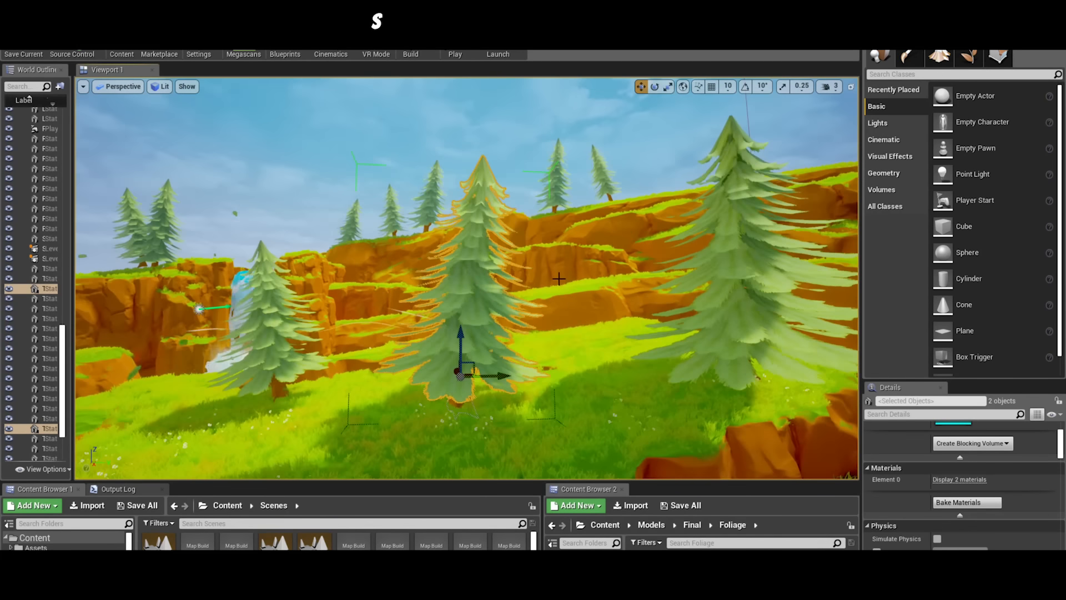
right_click_drag(559, 278, 588, 279, "alt")
right_click_drag(435, 263, 478, 263, "alt")
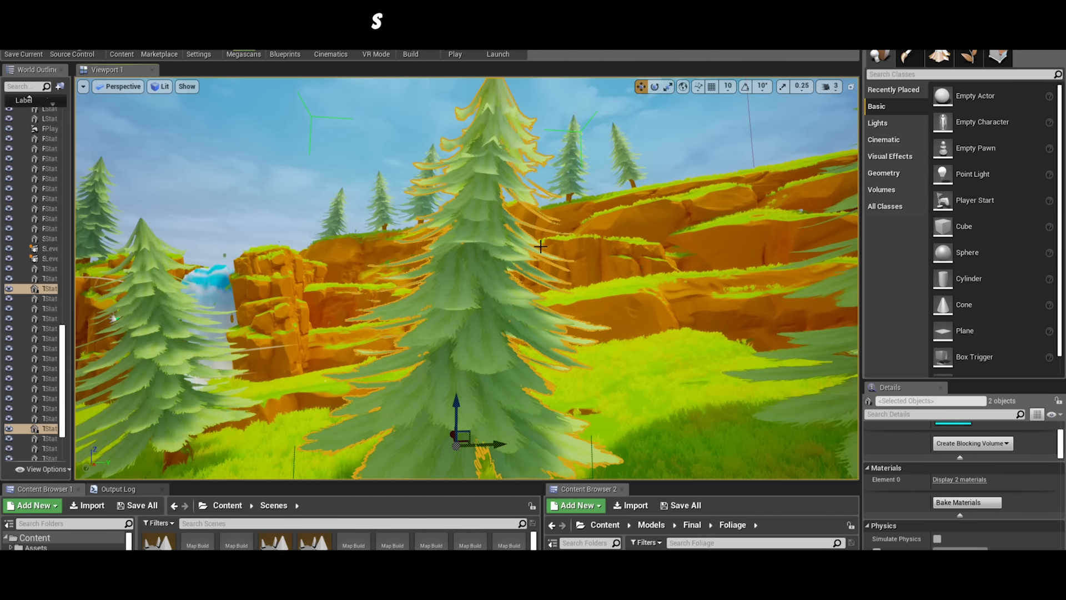
left_click_drag(540, 246, 502, 279, "alt")
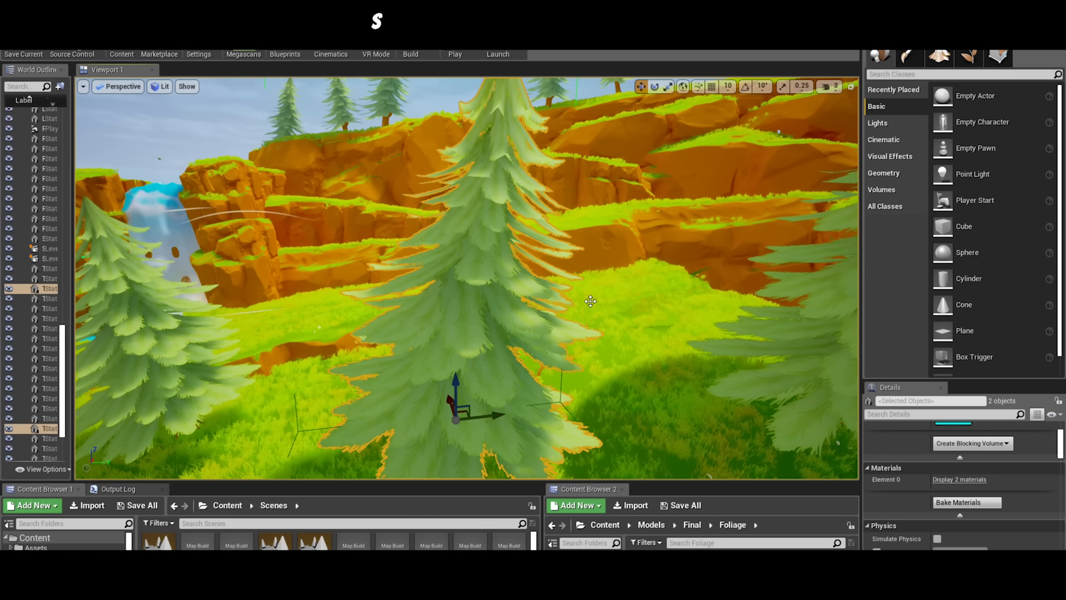
left_click_drag(590, 301, 667, 277, "alt")
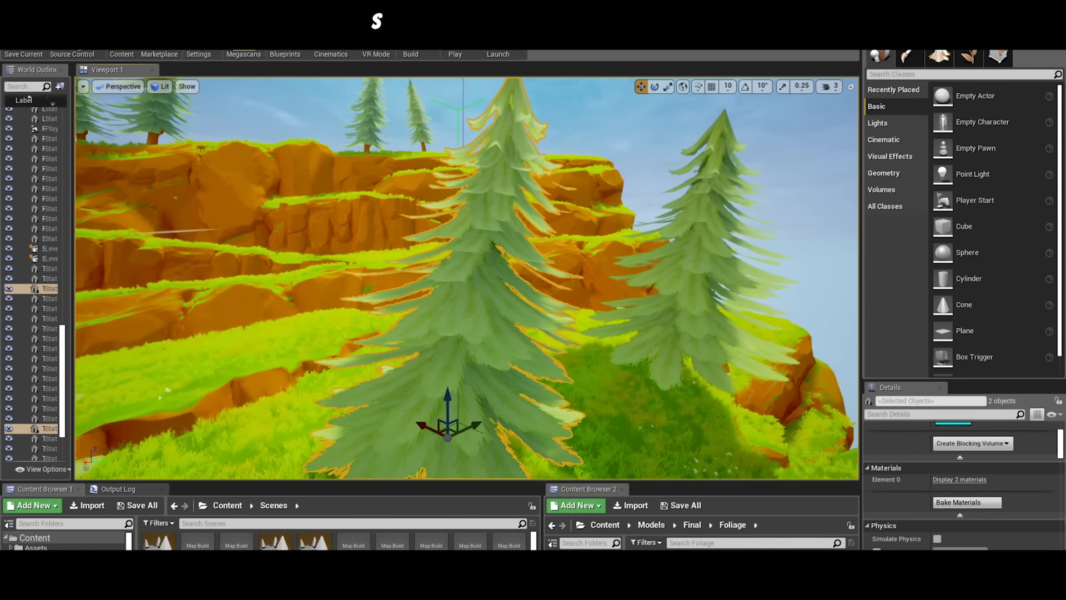
- Inspect the selected pine's layered branches and leaf shading up close from several angles
scroll(528, 250, "up", 3)
left_click_drag(540, 247, 577, 251, "alt")
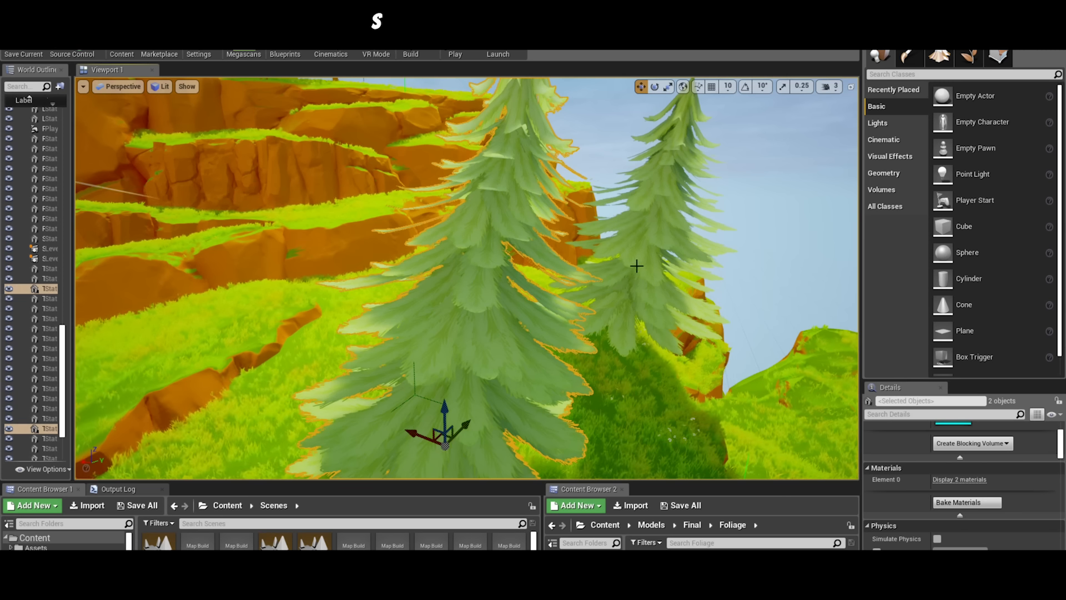
left_click_drag(625, 278, 462, 286, "alt")
scroll(496, 291, "up", 4)
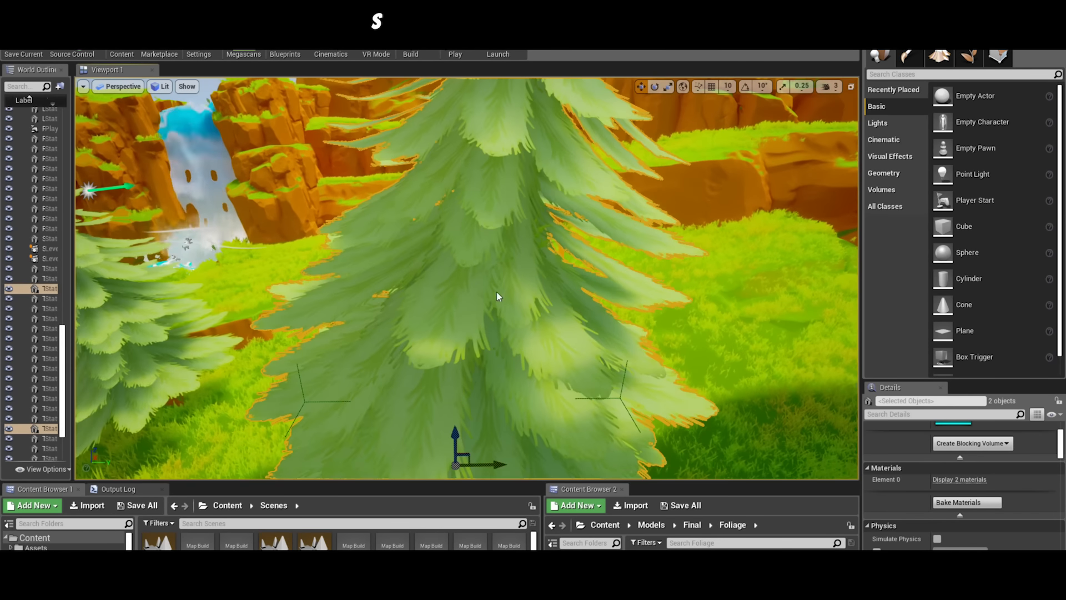
scroll(522, 339, "down", 5)
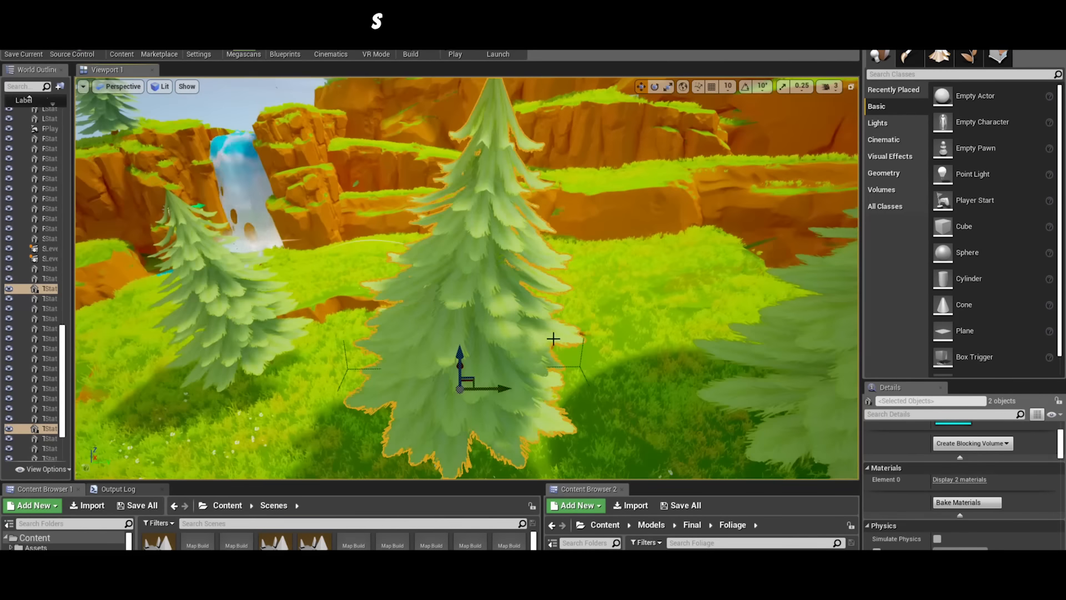
left_click_drag(554, 337, 431, 337, "alt")
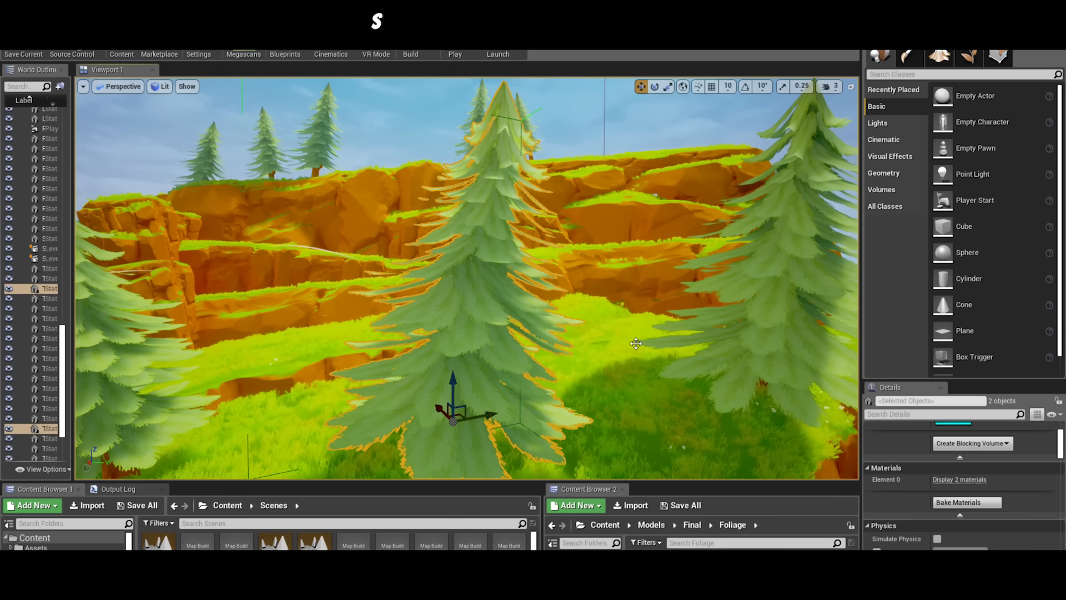
- Compare the selected pine with its neighbours from farther away, then select the sky and examine the branches up close
scroll(636, 344, "down", 6)
mouse_move(636, 343)
left_mouse_down("alt")
mouse_move(600, 319)
mouse_move(616, 342)
left_mouse_up("alt")
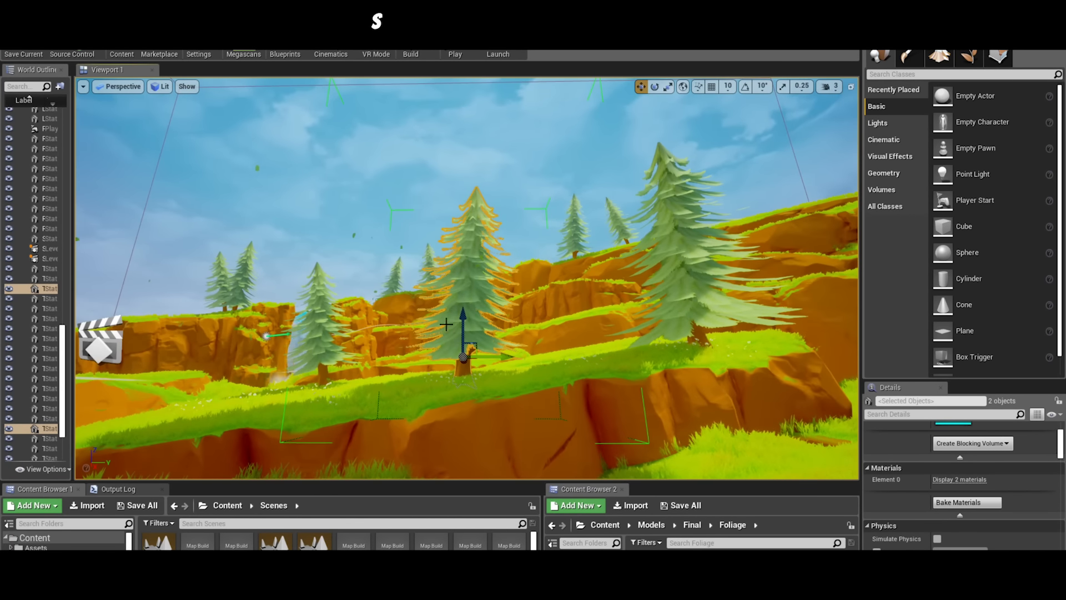
left_click_drag(517, 245, 487, 248, "alt")
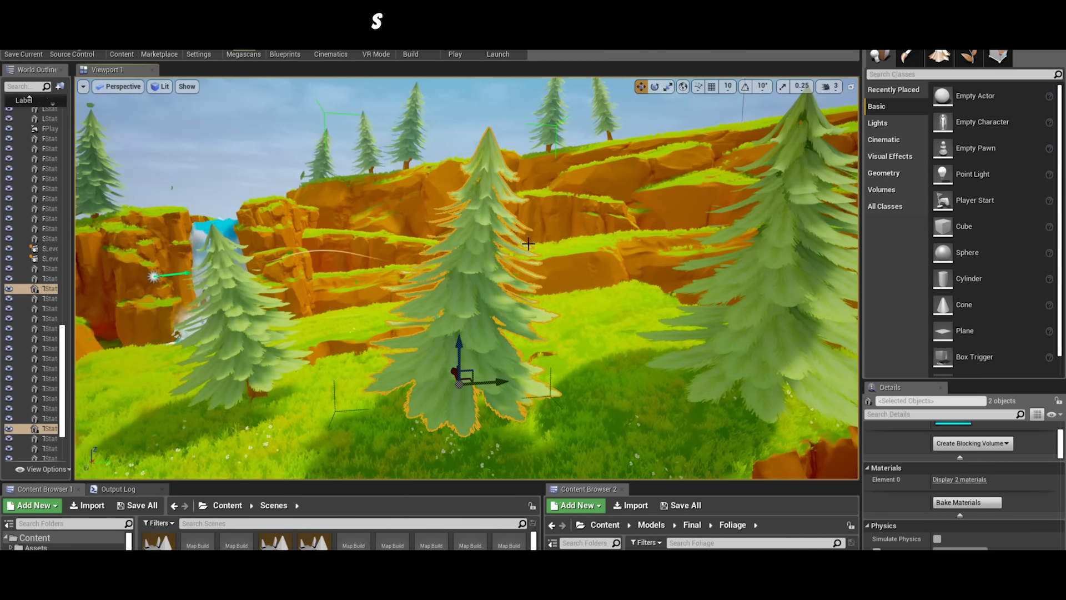
left_click(489, 112)
left_click_drag(491, 116, 508, 136, "alt")
right_click_drag(508, 136, 435, 221)
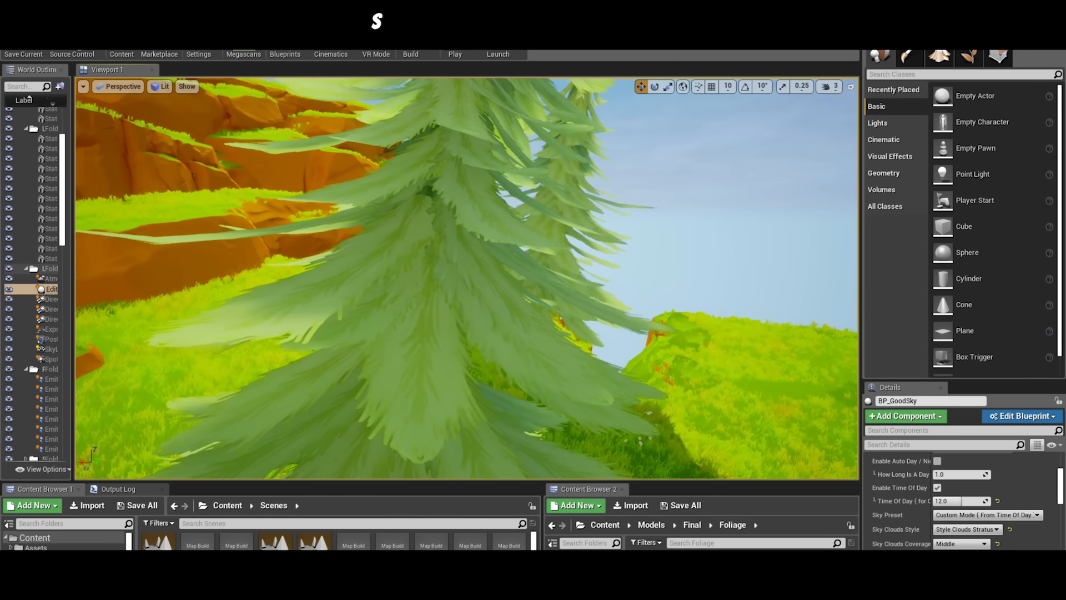
- Select the middle pine in the level, list its materials and open the Trees_2_Inst material instance
right_click_drag(836, 453, 708, 451)
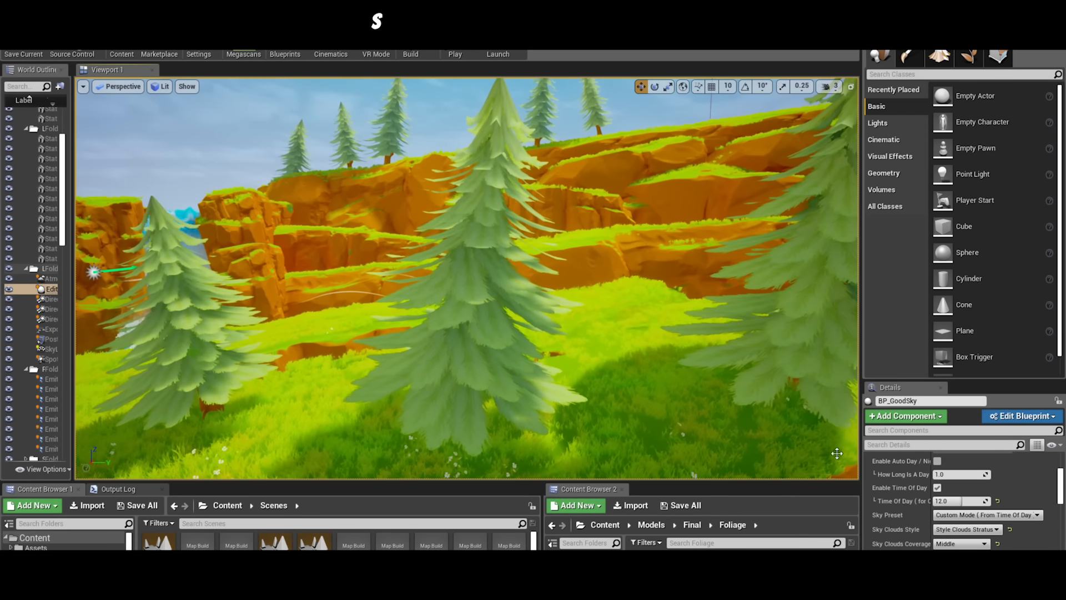
scroll(986, 471, "down", 2)
scroll(986, 470, "up", 3)
left_click(449, 238)
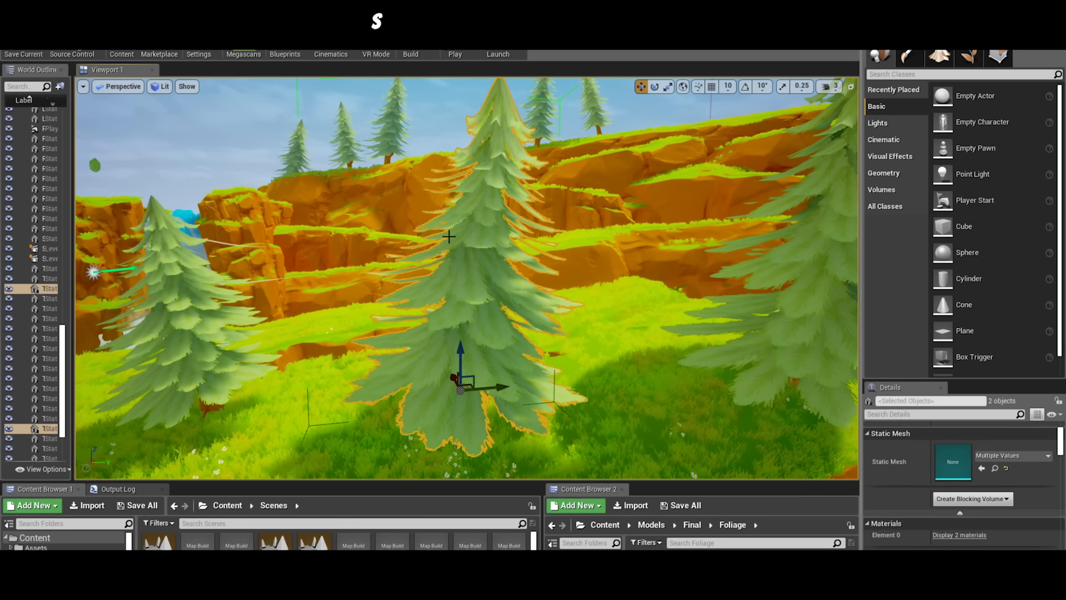
scroll(975, 500, "down", 2)
left_click(978, 485)
scroll(969, 500, "down", 1)
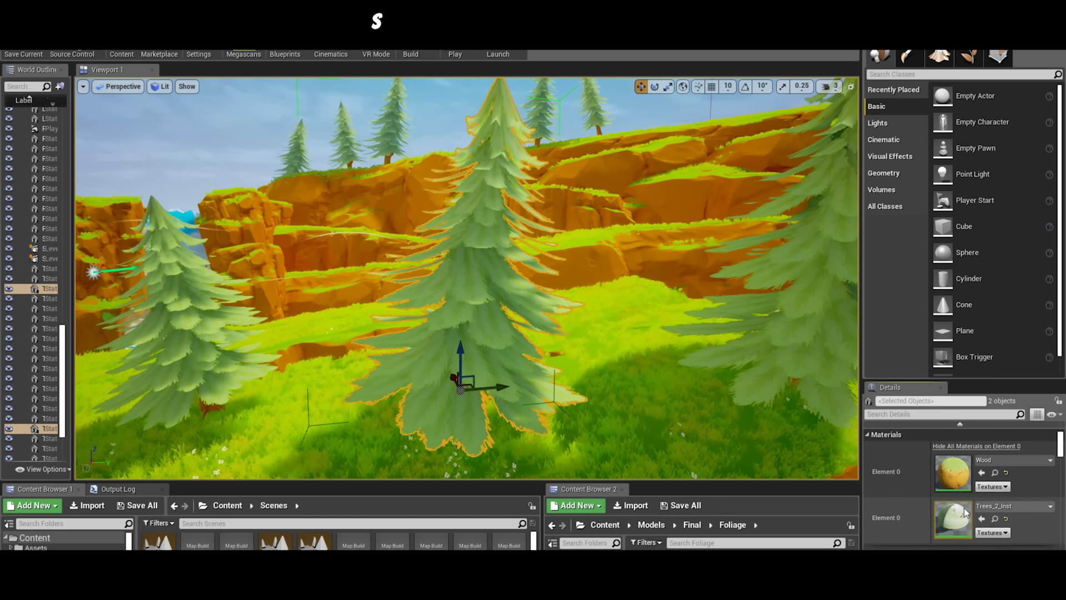
double_click(956, 521)
scroll(807, 457, "down", 1)
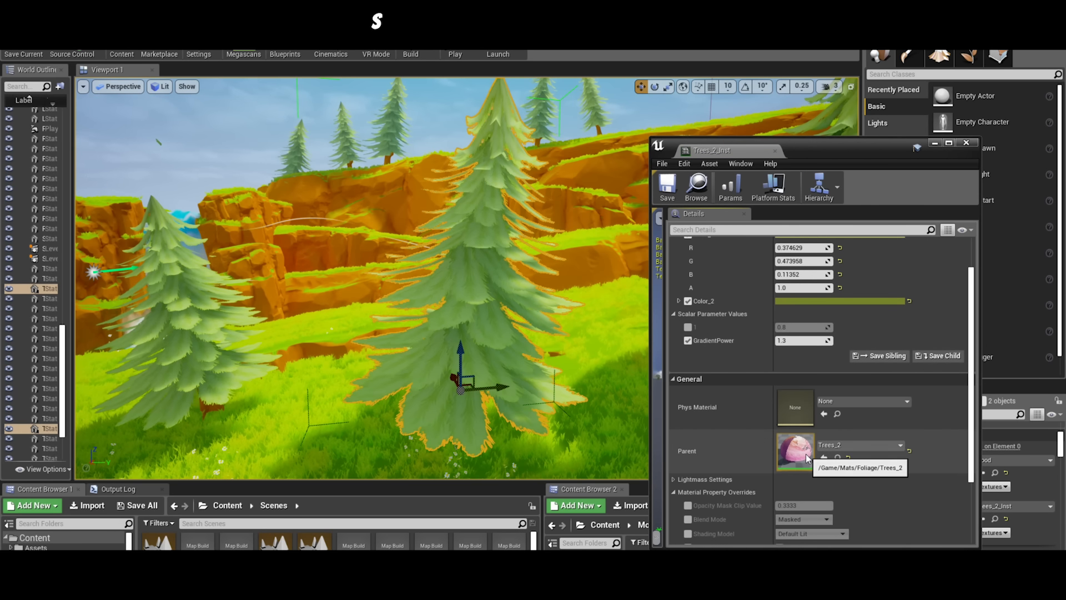
scroll(783, 389, "up", 1)
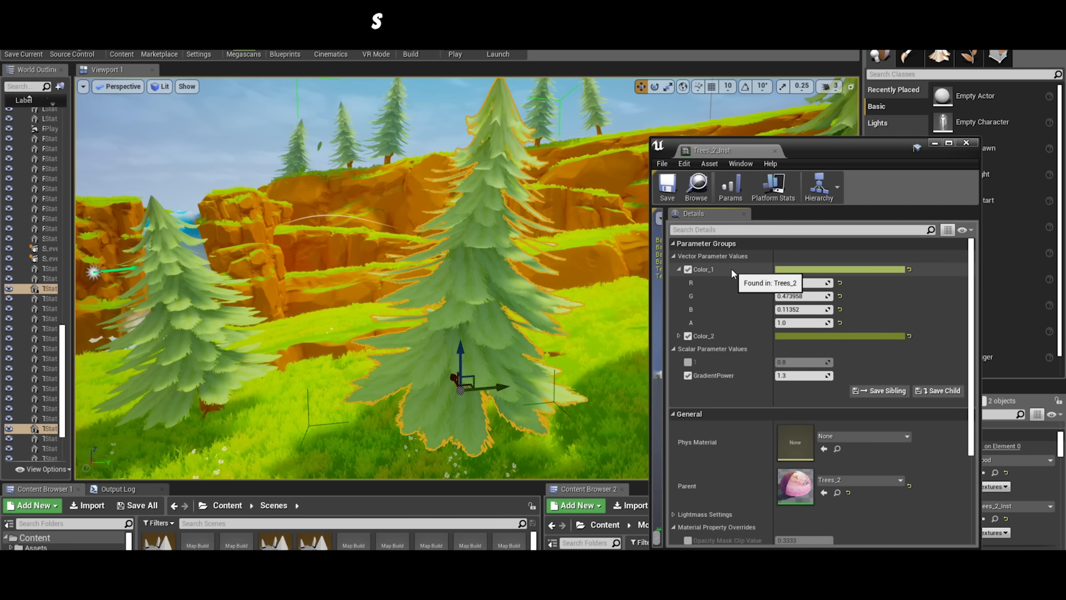
- Set the Color_1 parameter of Trees_2_Inst to a saturated magenta, hex sRGB B700B7FF
left_click(678, 270)
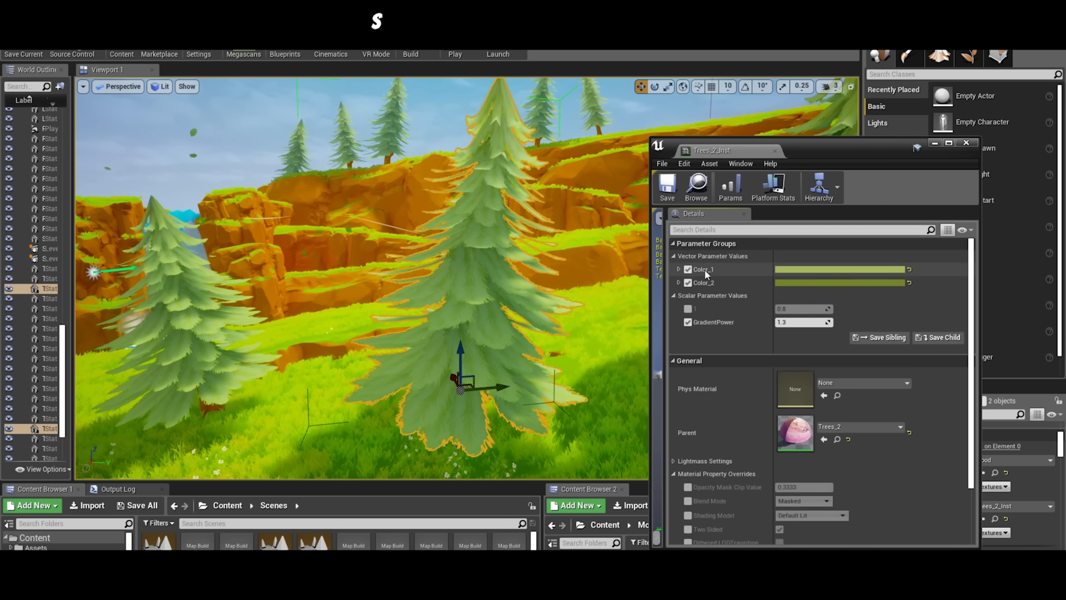
left_click(678, 269)
left_click(825, 271)
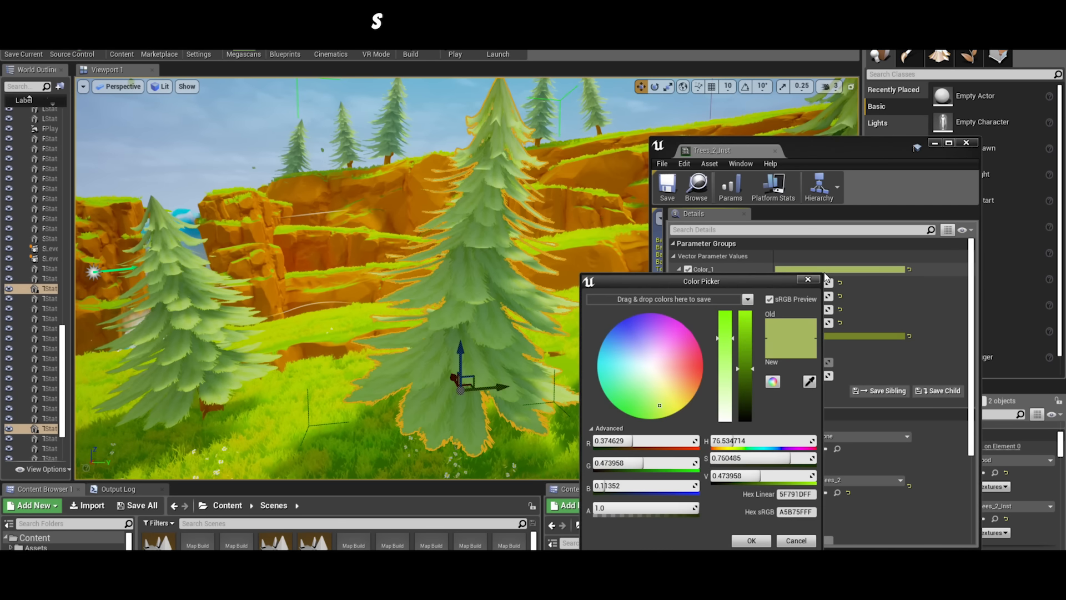
left_click_drag(680, 356, 680, 317)
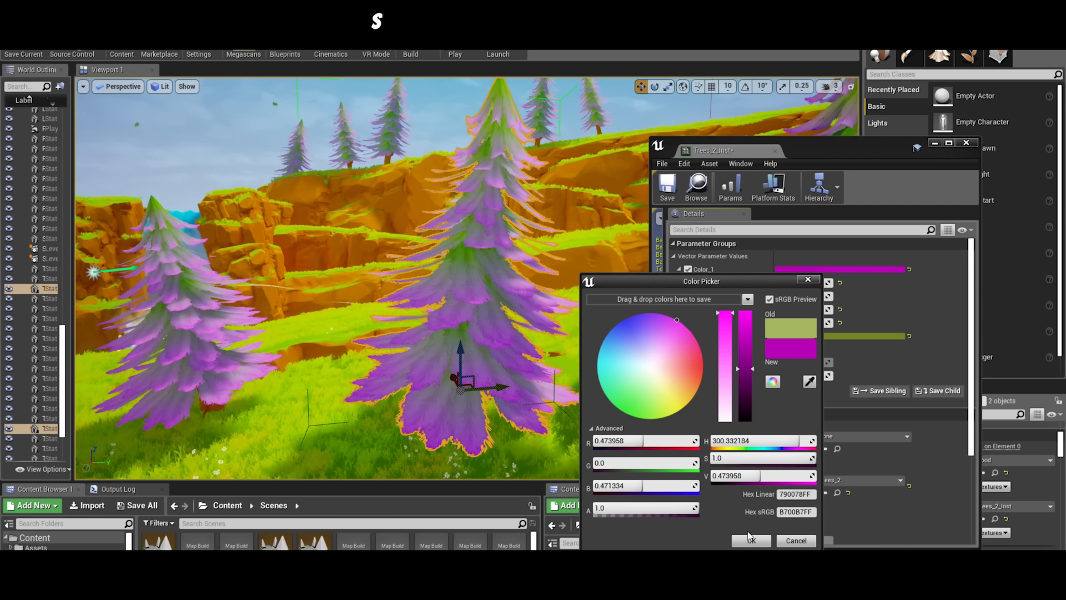
left_click(751, 541)
- Try green and black for Color_2, and settle on a cyan with hex sRGB 00C3C8FF
left_click(796, 336)
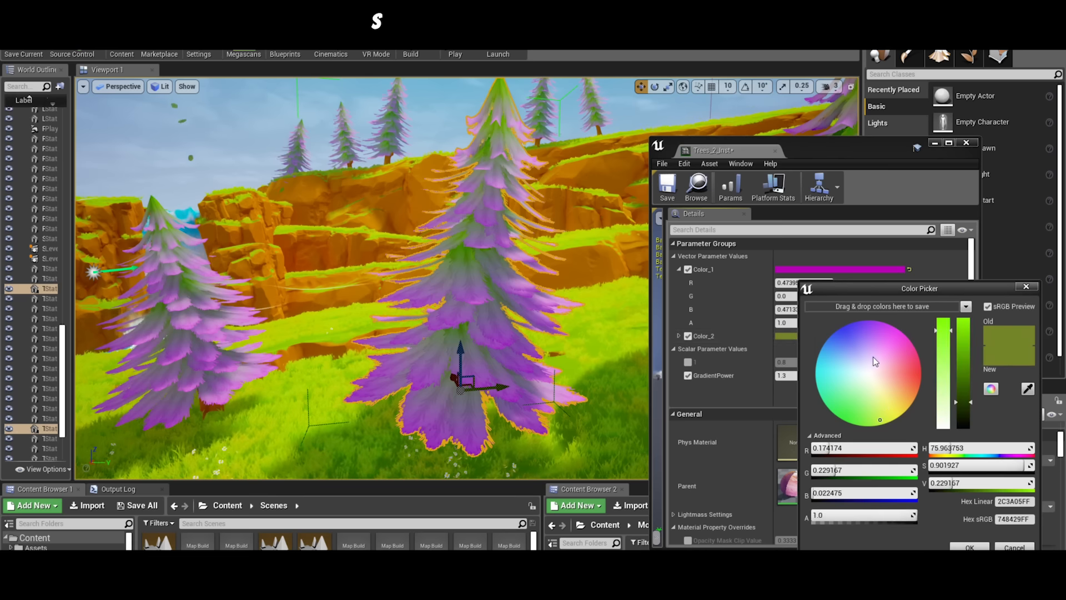
left_click_drag(868, 378, 853, 427)
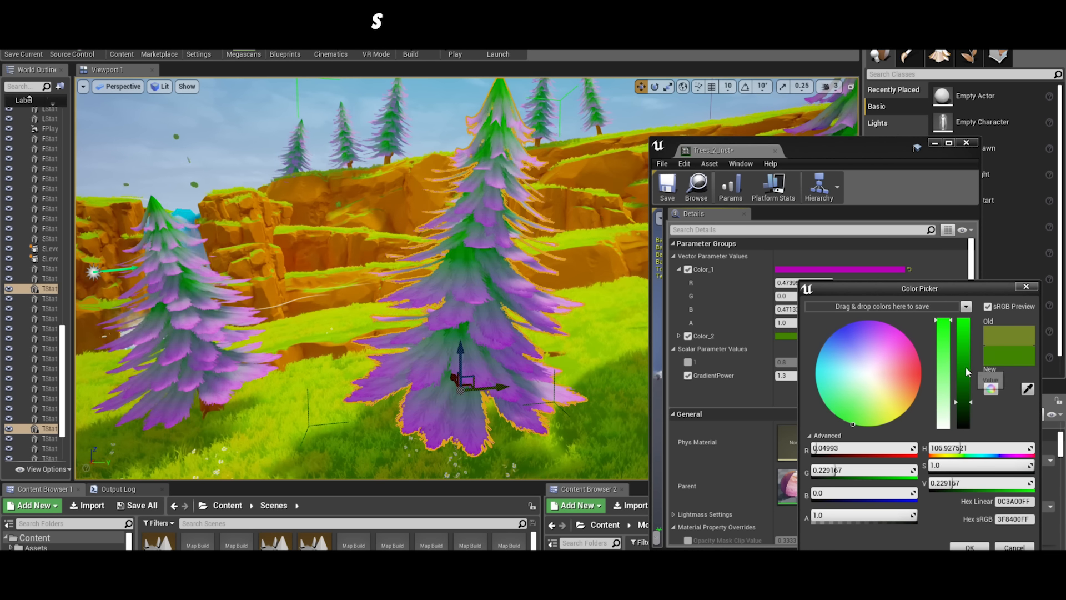
left_click_drag(967, 372, 960, 436)
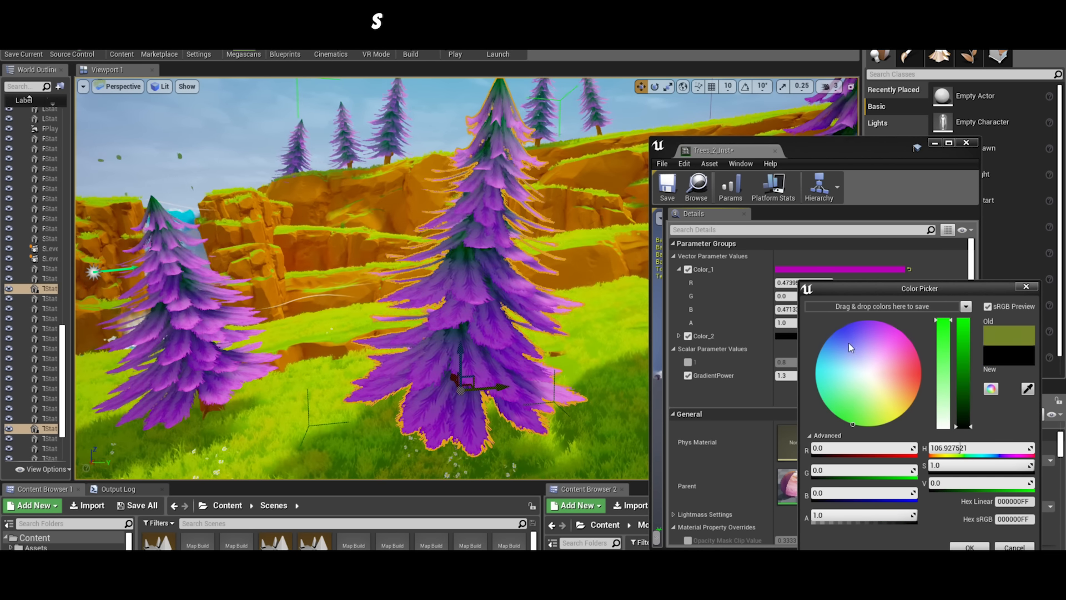
left_click_drag(849, 342, 815, 370)
left_click(958, 347)
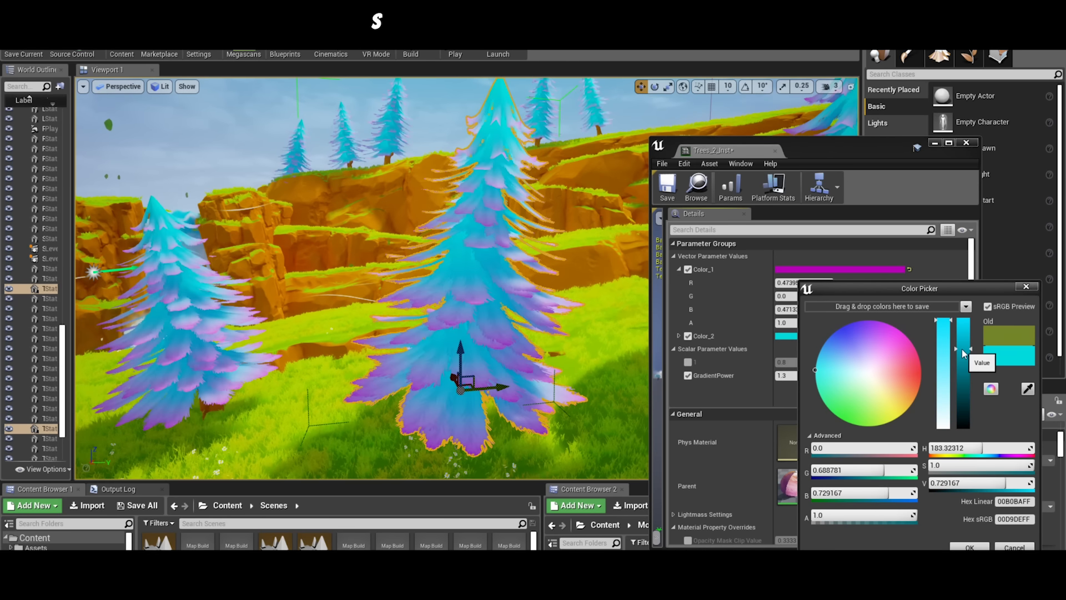
mouse_move(962, 349)
left_mouse_down()
mouse_move(957, 375)
mouse_move(956, 366)
left_mouse_up()
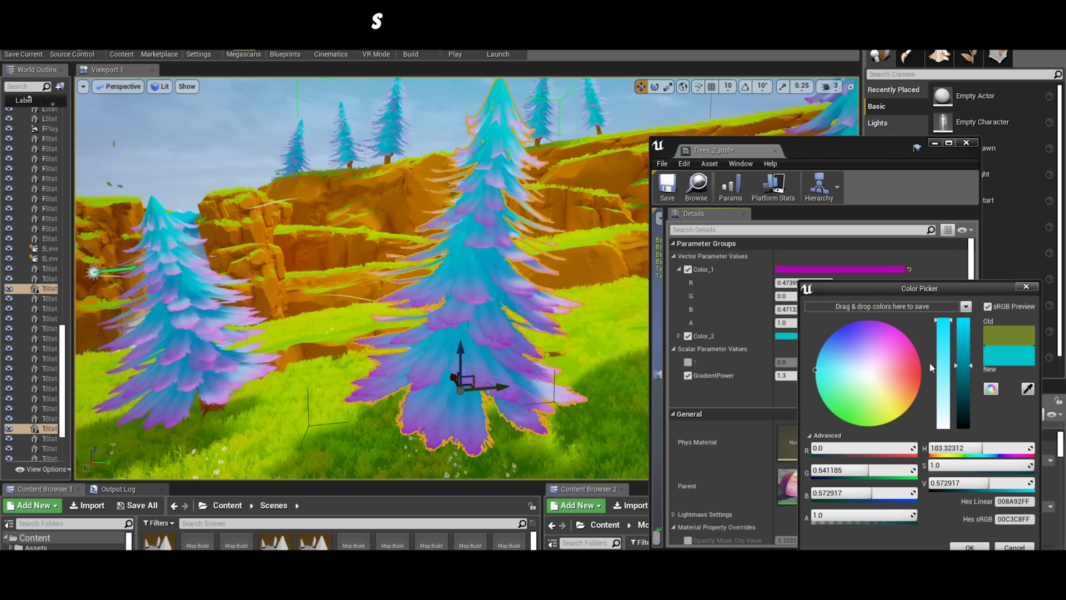
left_click(970, 547)
- Lower GradientPower to about 0.41, then raise it to about 0.57 to compare the blend on the pines
right_click_drag(381, 320, 414, 319)
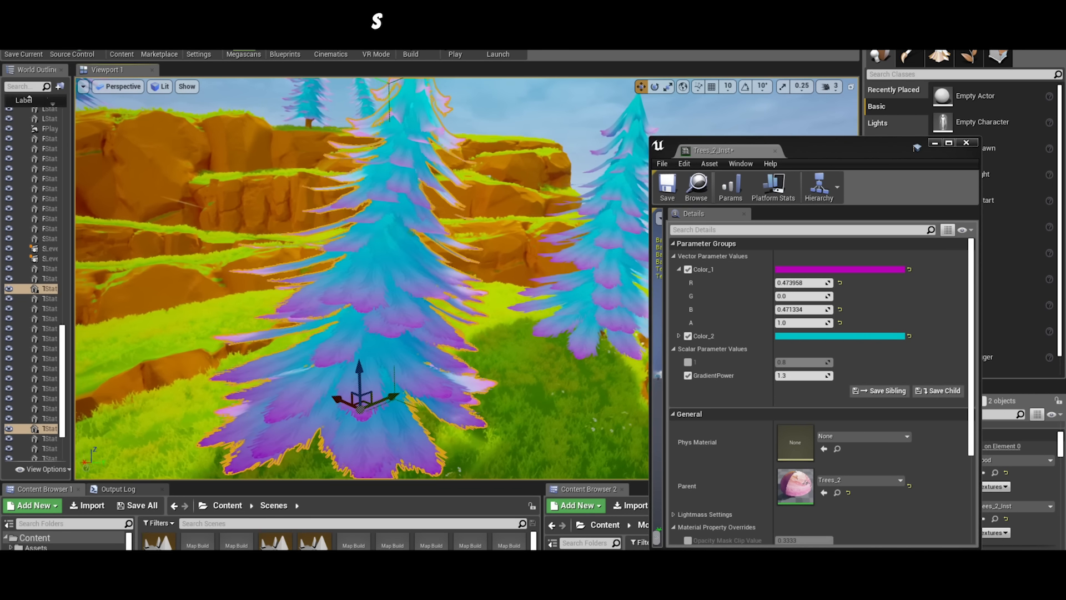
mouse_move(786, 376)
left_mouse_down()
mouse_move(766, 376)
mouse_move(783, 377)
left_mouse_up()
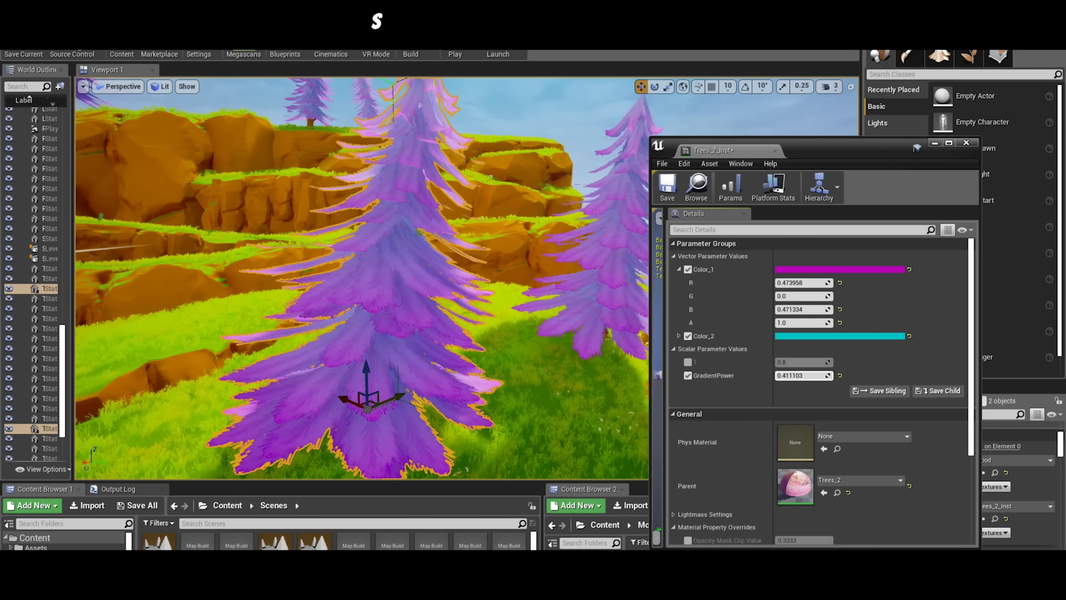
scroll(473, 342, "down", 2)
right_click_drag(455, 240, 490, 226)
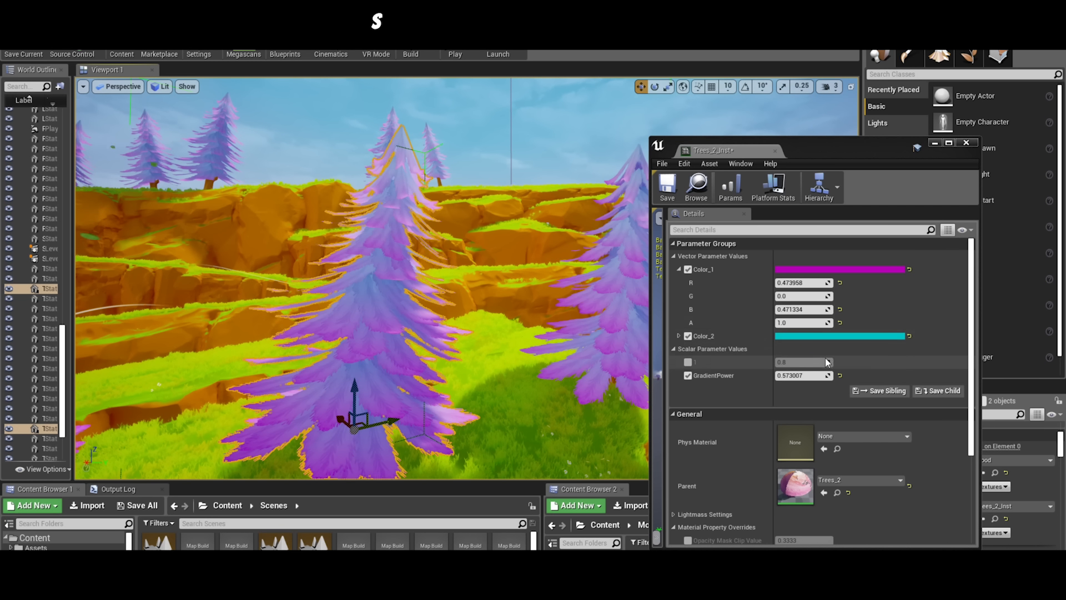
- Reset both color parameters, then restore the instance's original green colors and its GradientPower of 1.3
left_click(910, 337)
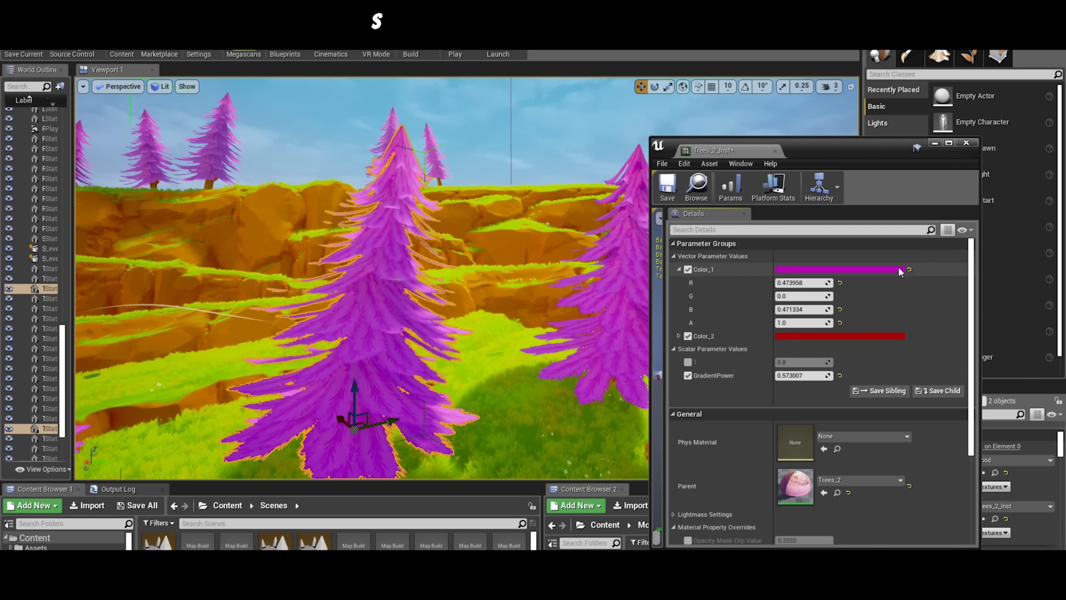
left_click(910, 269)
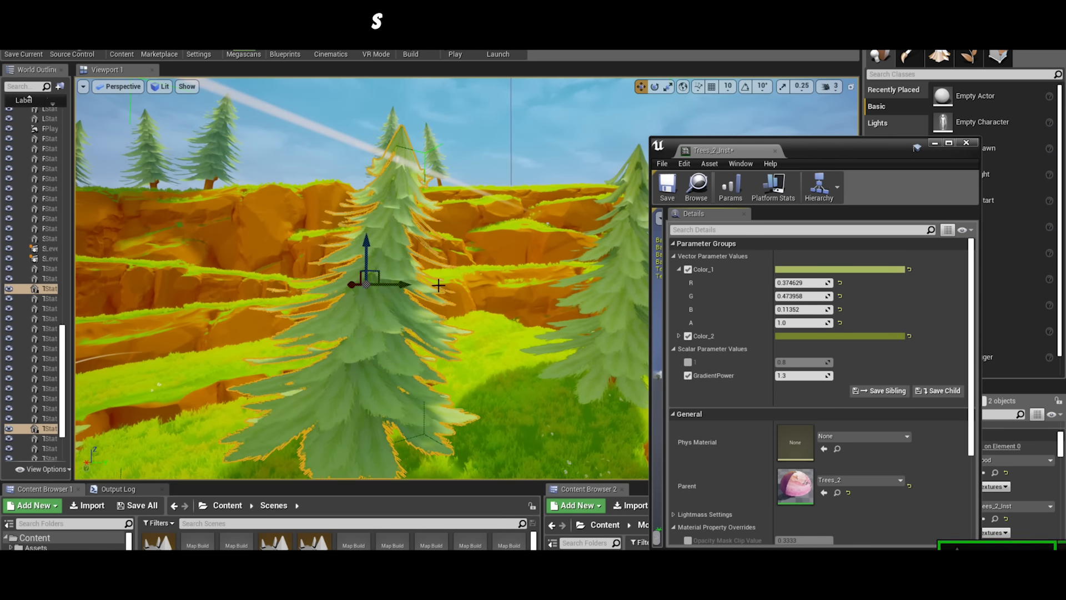
right_click_drag(438, 285, 438, 285)
right_click_drag(293, 282, 342, 297)
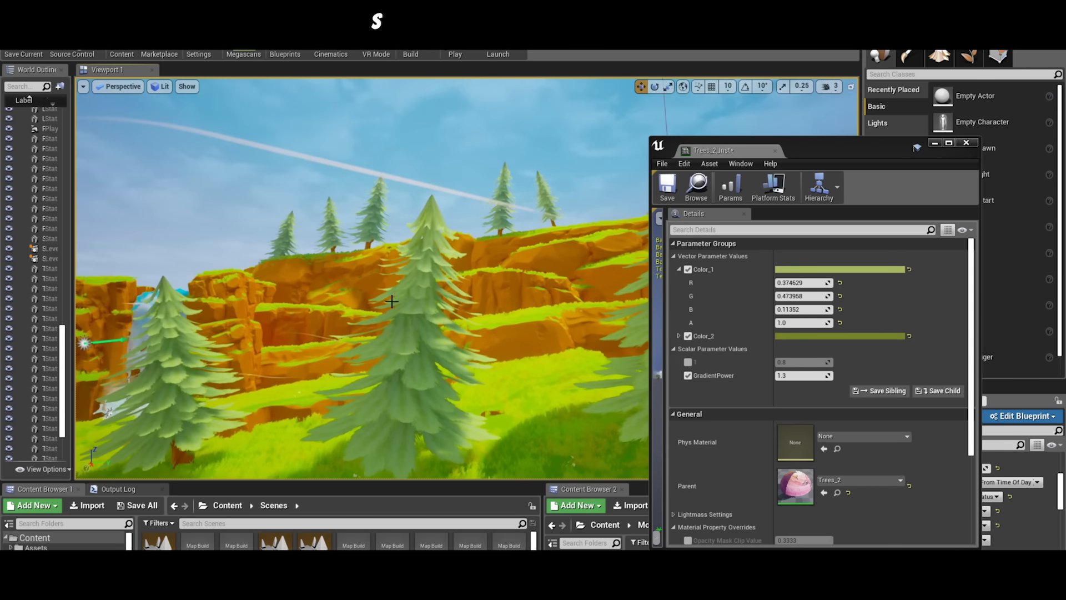
- Preview darker and brighter values of Color_2 on the trees, then cancel the color change
left_click(854, 336)
left_click_drag(778, 403, 777, 411)
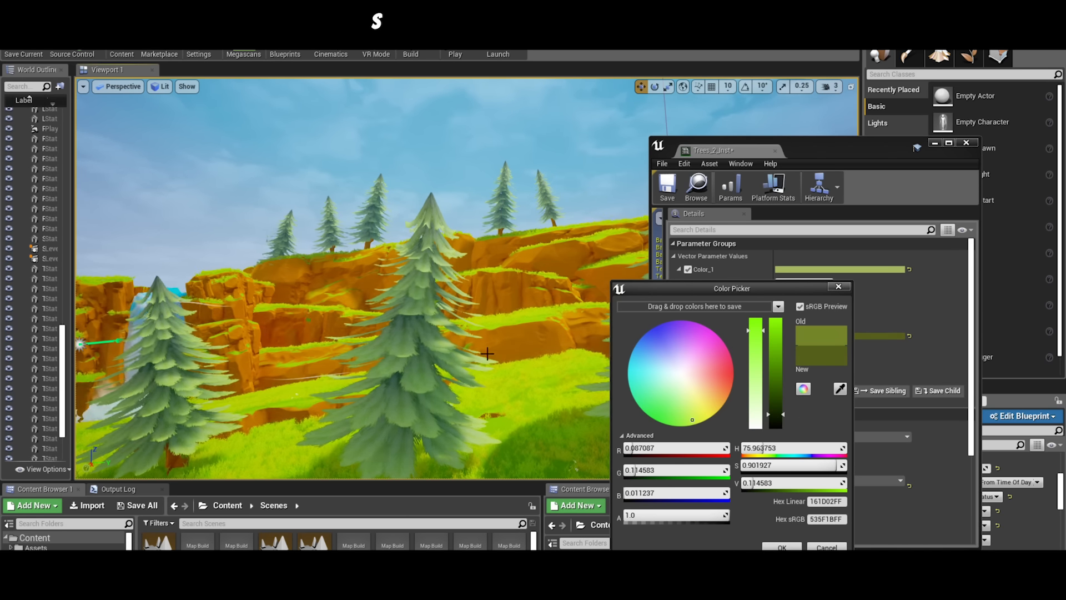
right_click_drag(487, 354, 487, 353)
left_click_drag(776, 414, 773, 316)
right_click_drag(516, 316, 516, 316)
key("Escape")
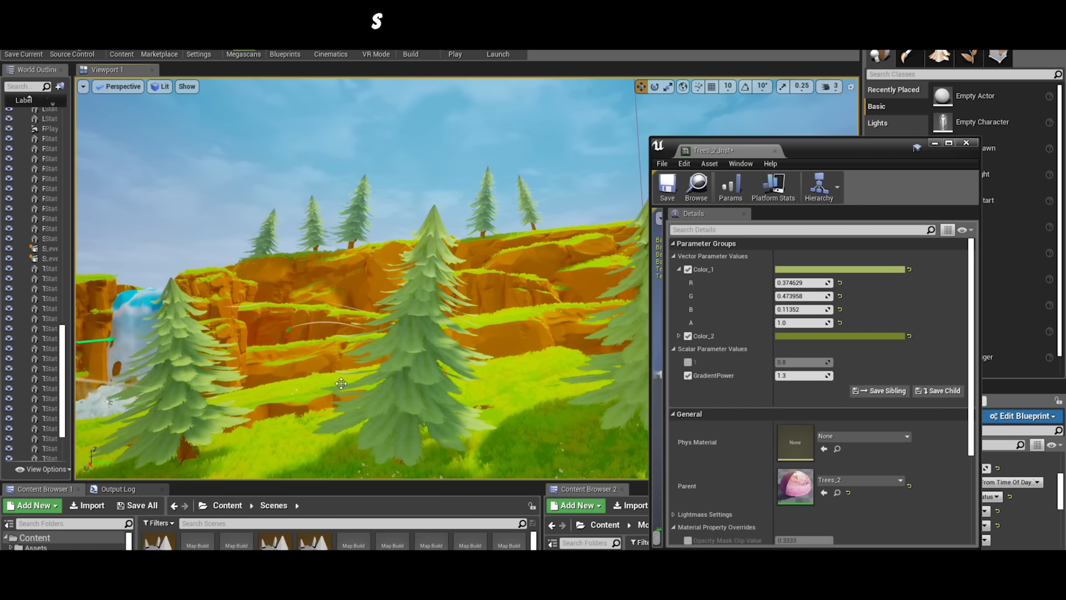
right_click_drag(419, 333, 419, 333)
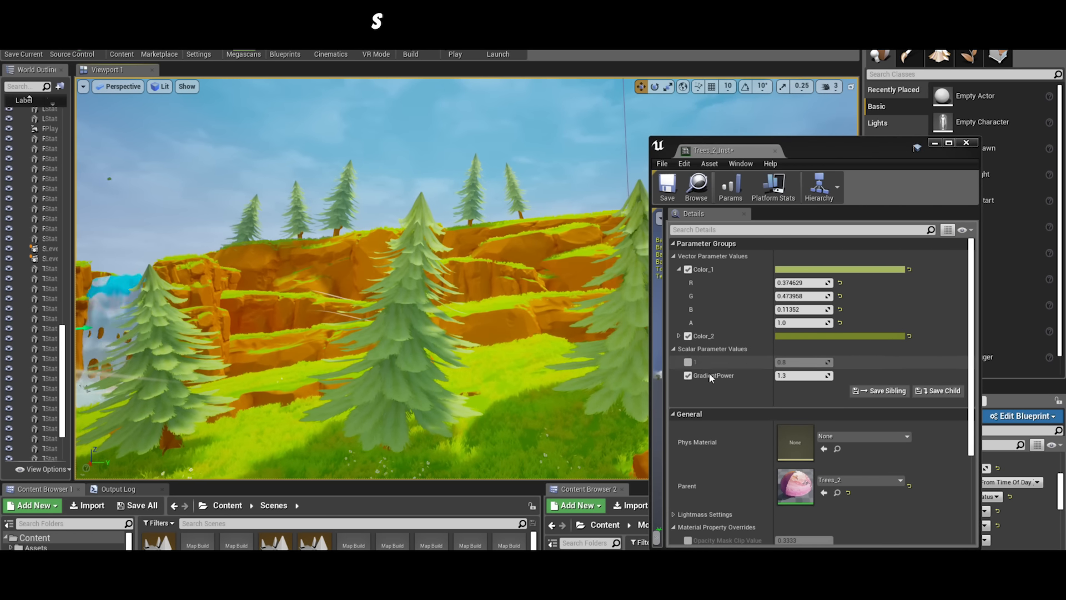
- Open the instance's parent material, Trees_2, and maximize its editor window
double_click(798, 486)
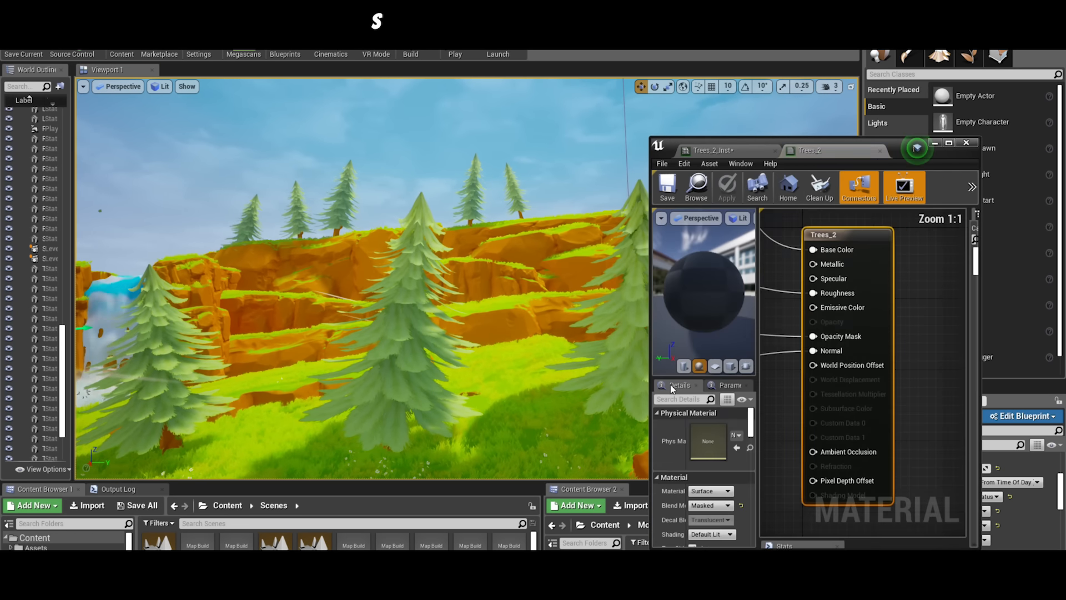
left_click(948, 144)
right_click_drag(551, 292, 999, 378)
scroll(874, 355, "down", 2)
right_click_drag(716, 312, 611, 314)
left_click(660, 259)
left_click(699, 242)
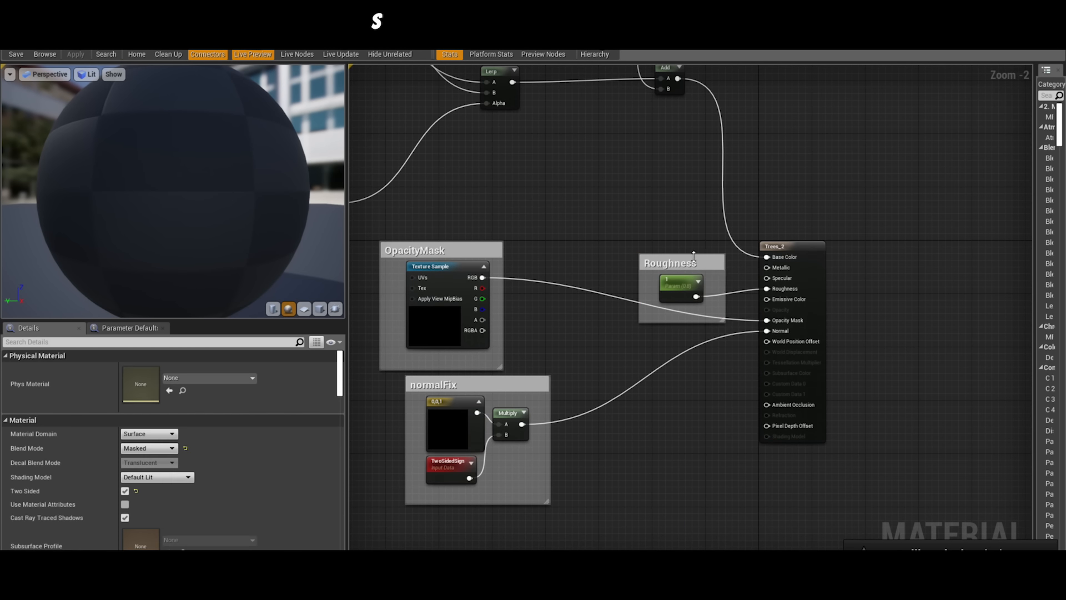
- Nudge the Roughness group slightly upward and select the OpacityMask comment group
left_click_drag(696, 259, 698, 252)
right_click_drag(591, 266, 688, 277)
left_click(815, 239)
left_click(575, 261)
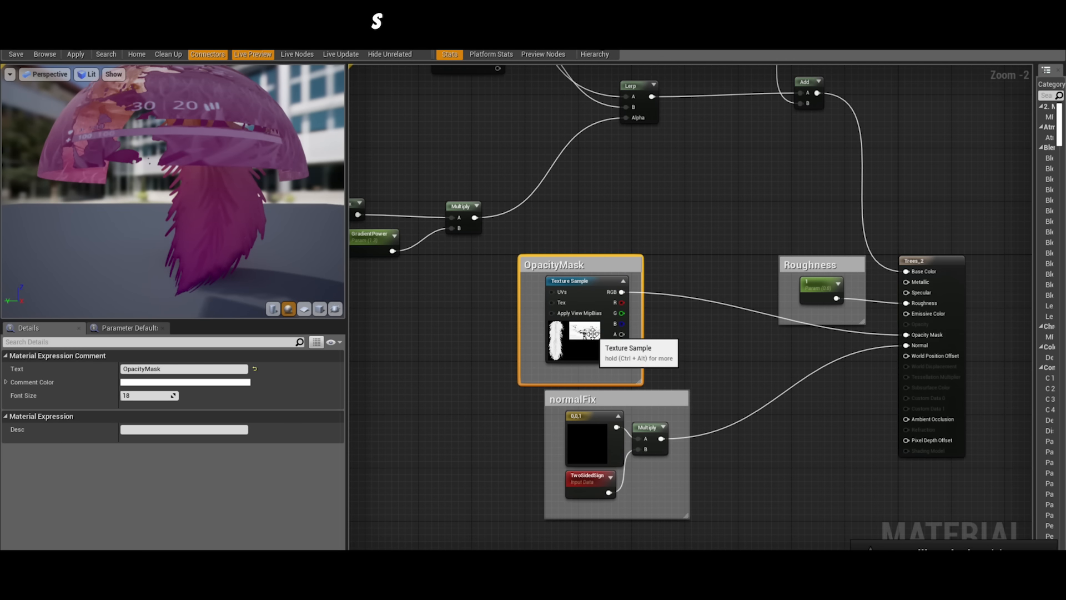
- Move the normalFix group slightly down, away from OpacityMask, and select the group with all its nodes
right_click_drag(745, 347, 613, 214)
left_click(477, 308)
left_click_drag(561, 269, 577, 313)
left_click_drag(631, 433, 418, 267)
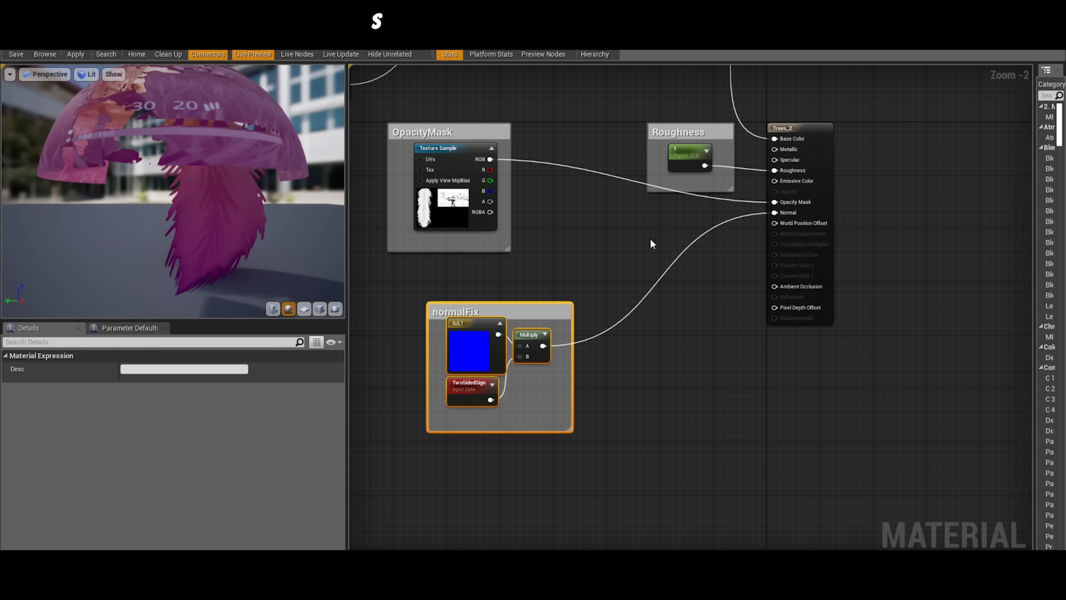
right_click_drag(651, 243, 677, 329)
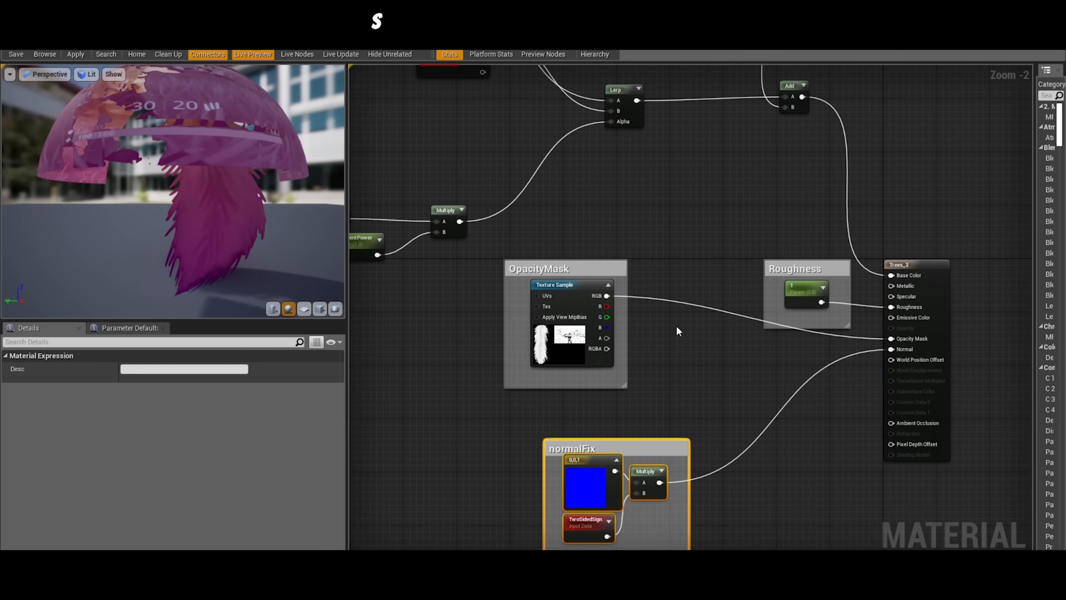
- Move the WorldSpaceColorVariationMask group down and to the left, away from the gradient nodes, and clear the selection
right_click_drag(614, 161, 947, 365)
scroll(945, 361, "down", 3)
right_click_drag(816, 454, 653, 355)
scroll(730, 418, "up", 3)
left_click_drag(511, 281, 479, 312)
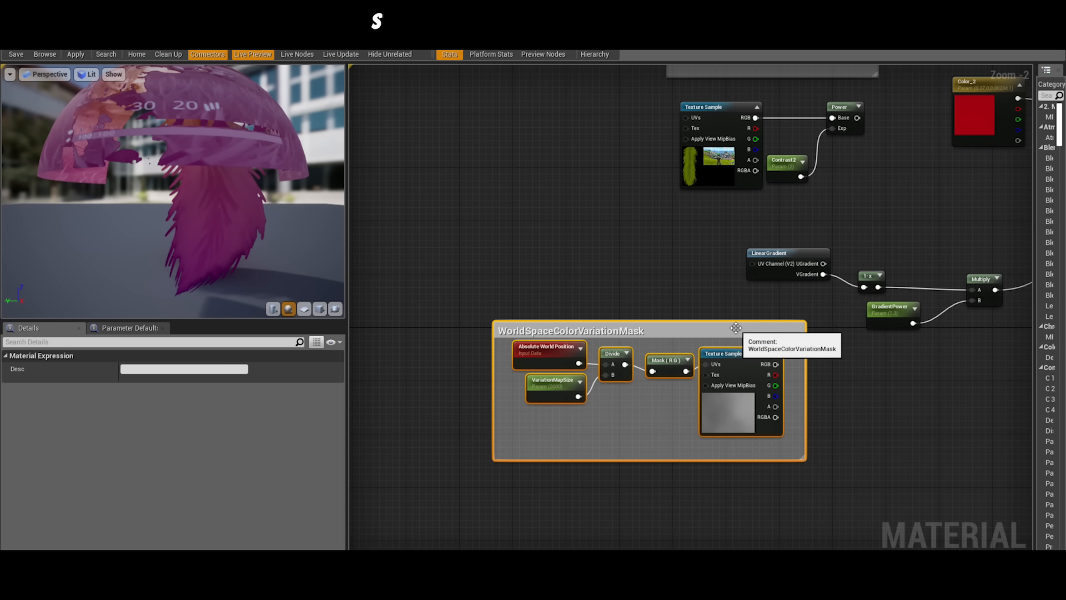
left_click_drag(710, 331, 636, 385)
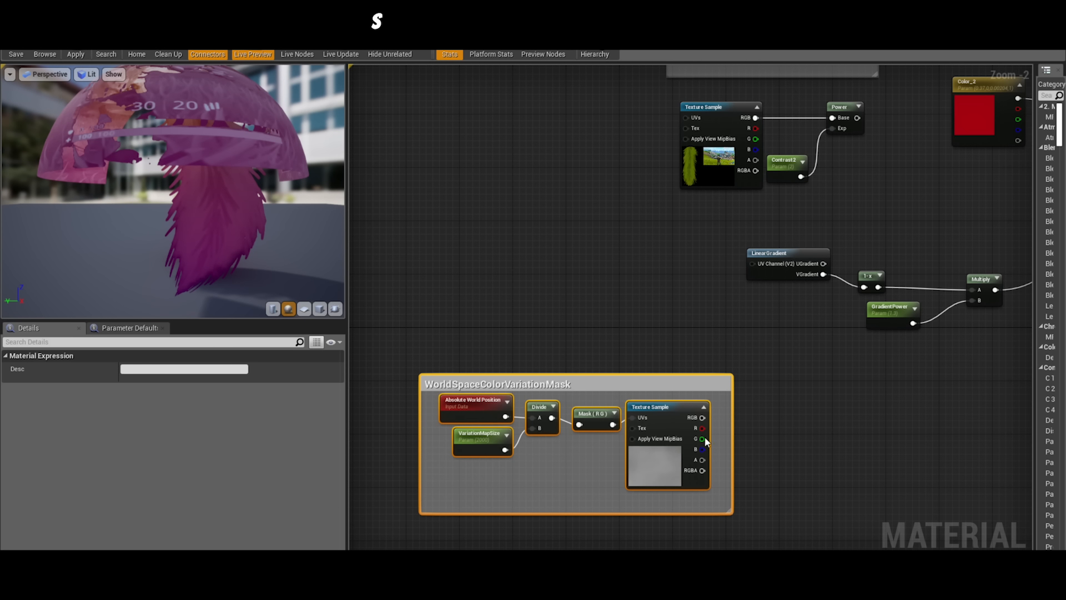
left_click(674, 305)
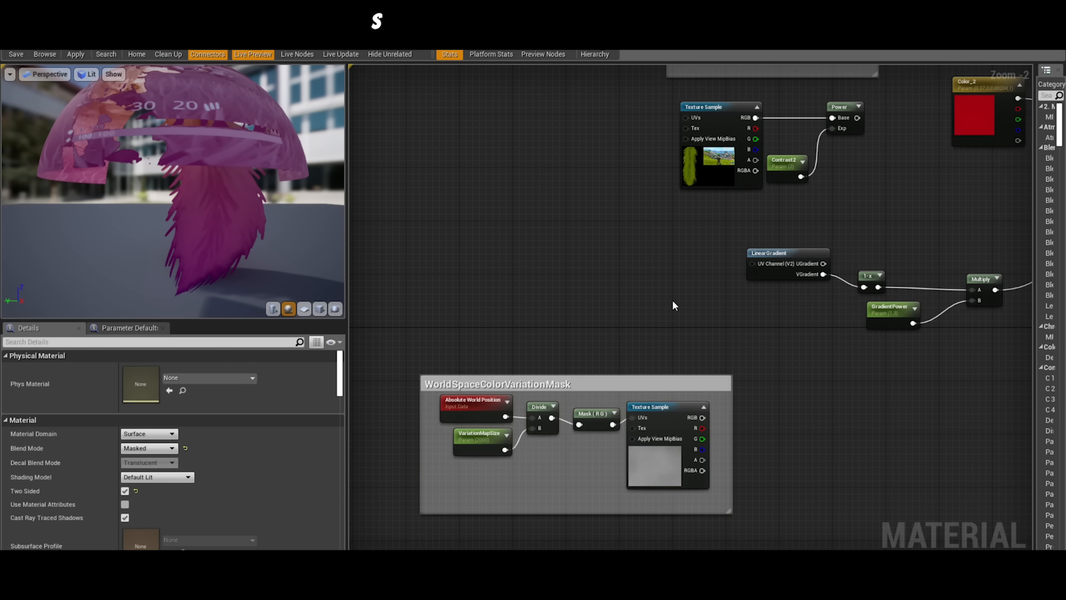
- Select the Albedo group with the unconnected Contrast2 texture nodes, and review the color gradient network feeding Base Color
right_click_drag(714, 342, 582, 492)
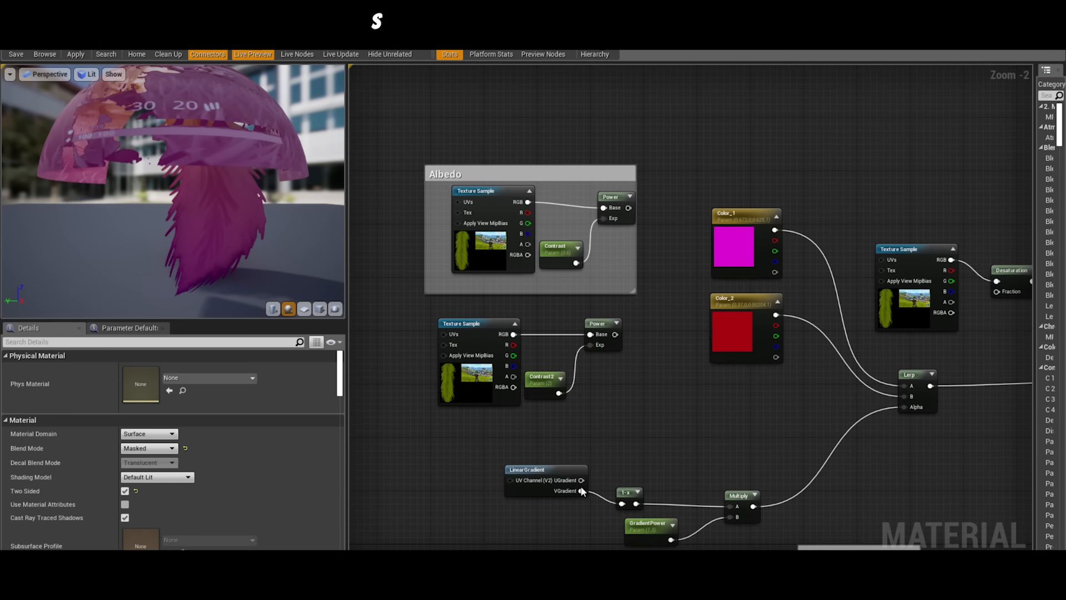
left_click_drag(628, 429, 466, 334)
right_click_drag(702, 393, 727, 397)
left_click(656, 419)
left_click_drag(656, 419, 466, 191)
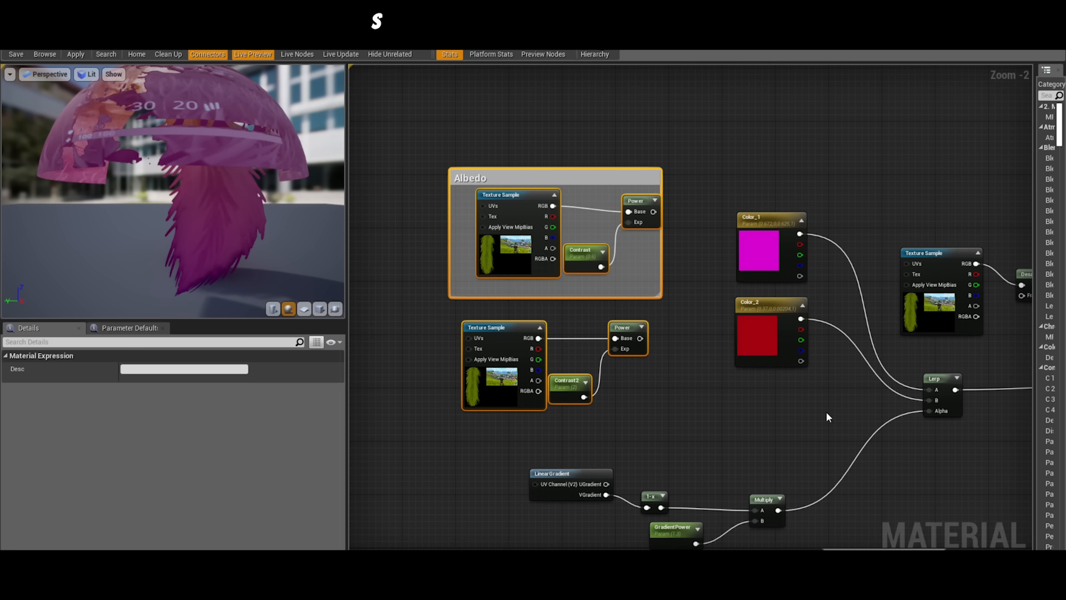
right_click_drag(826, 413, 676, 308)
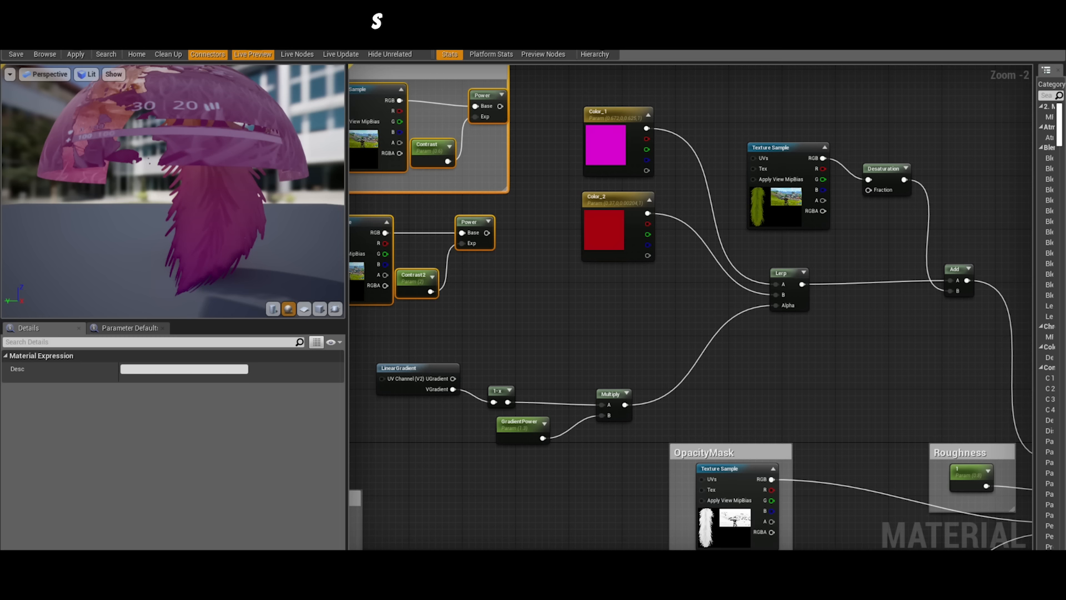
scroll(636, 429, "down", 2)
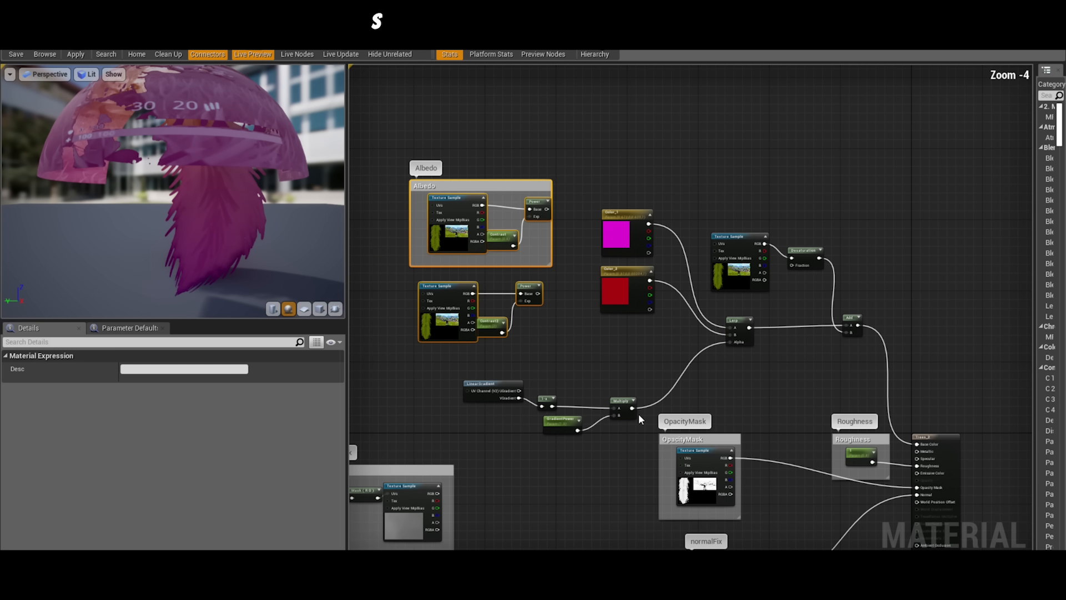
right_click_drag(574, 368, 744, 294)
right_click_drag(804, 271, 638, 343)
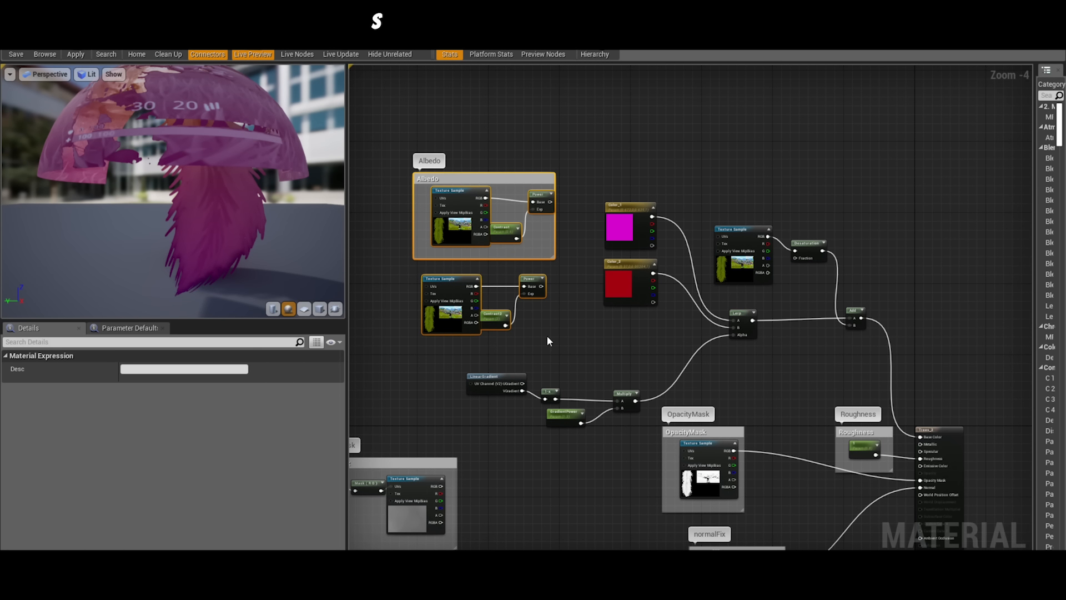
- Delete the Albedo group with the unconnected contrast texture nodes below it, and the WorldSpaceColorVariationMask group with its nodes
left_click_drag(546, 344, 414, 156)
key("Delete")
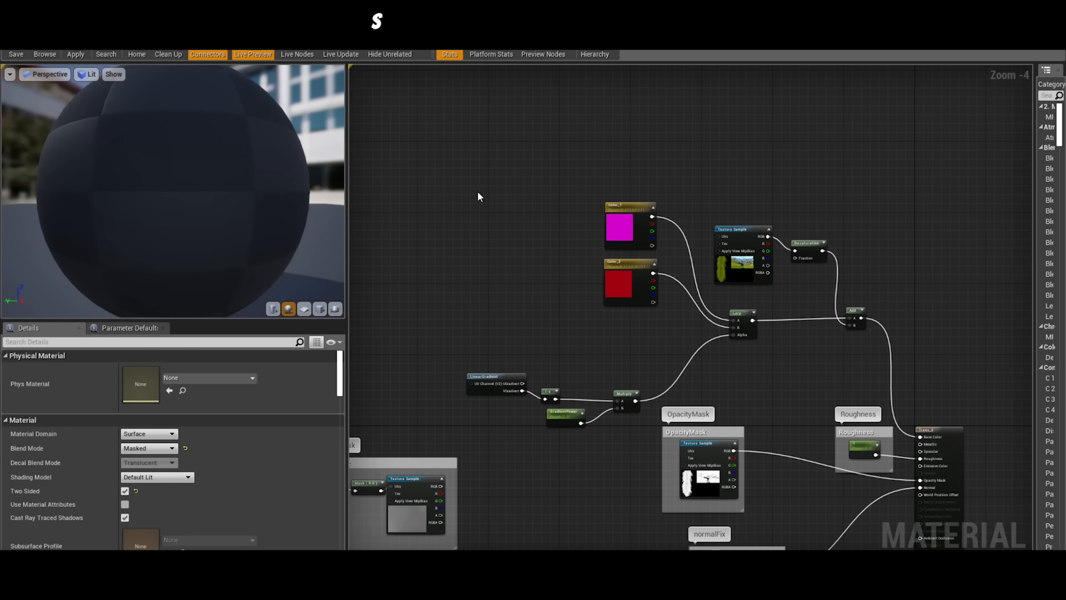
right_click_drag(556, 283, 760, 126)
left_click_drag(691, 393, 424, 262)
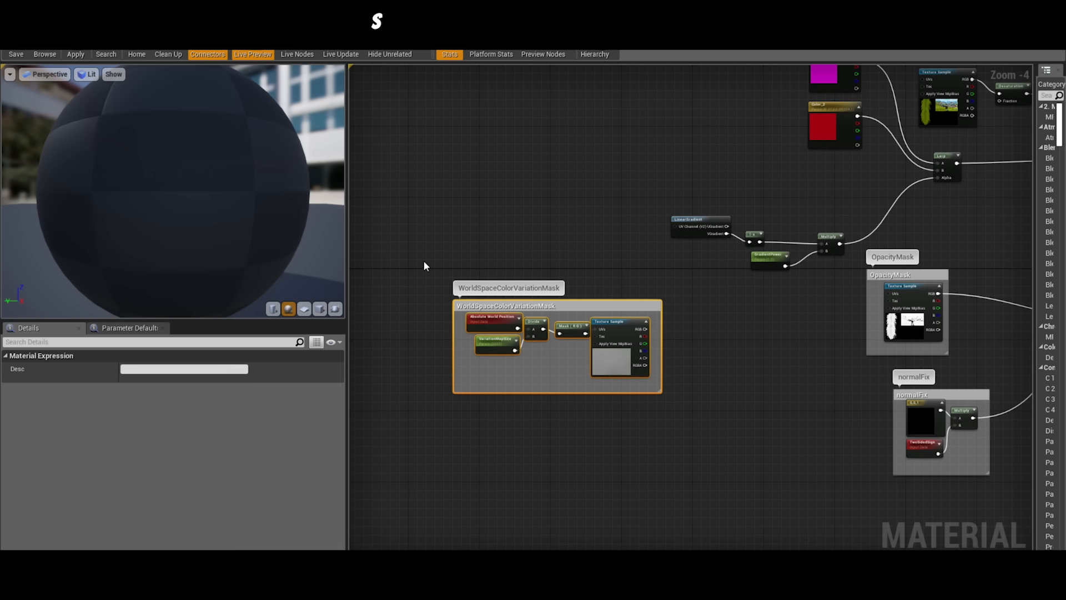
key("Delete")
- Move the LinearGradient, 1-x, GradientPower and Multiply nodes closer to the Lerp, and shift the color network left, away from Trees_2
right_click_drag(746, 305, 467, 356)
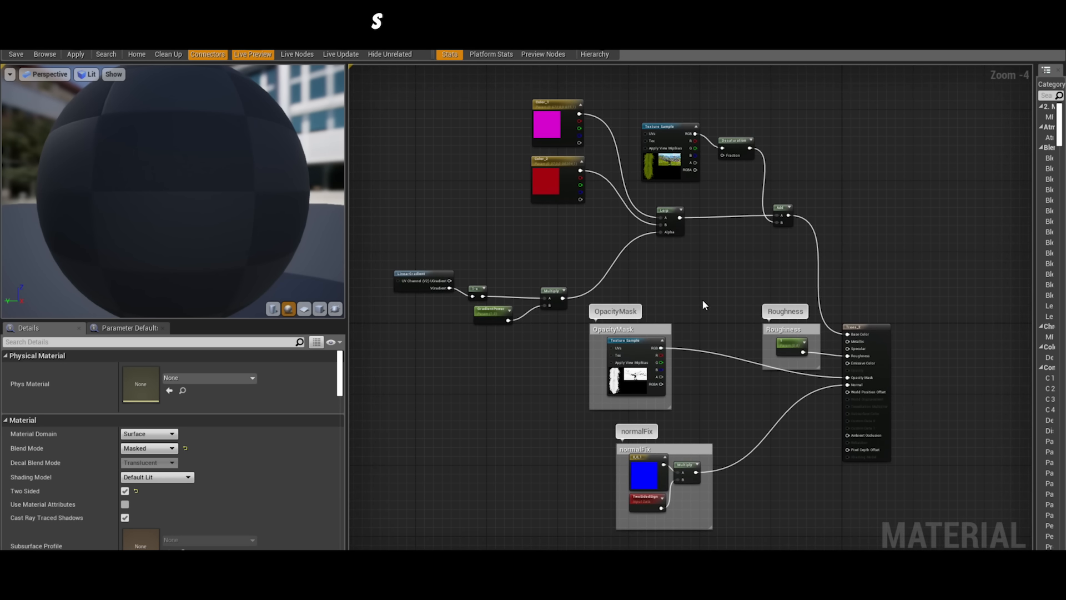
right_click_drag(703, 303, 742, 385)
left_click_drag(604, 429, 435, 334)
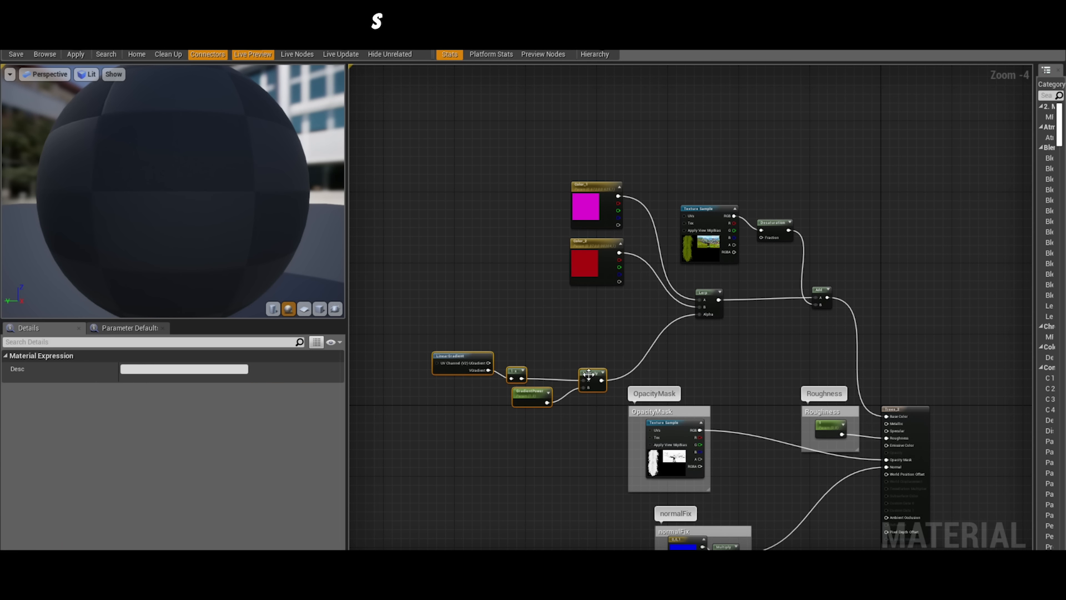
left_click_drag(589, 374, 678, 343)
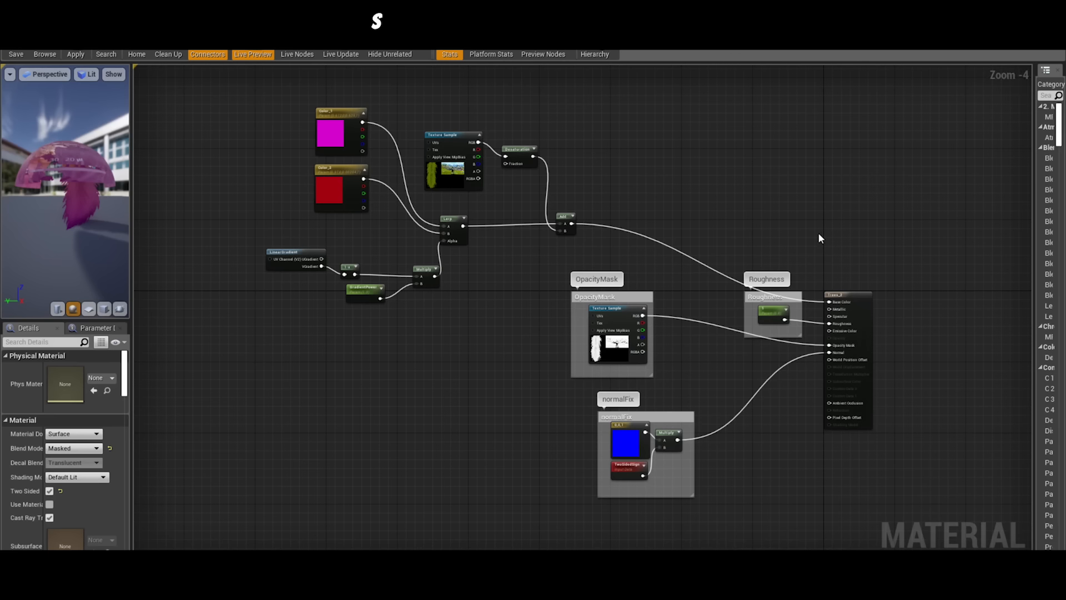
right_click_drag(819, 238, 609, 166)
- Inspect the Roughness group's scalar parameter and its connection to Trees_2, and review the OpacityMask group
scroll(578, 215, "up", 2)
left_click(641, 232)
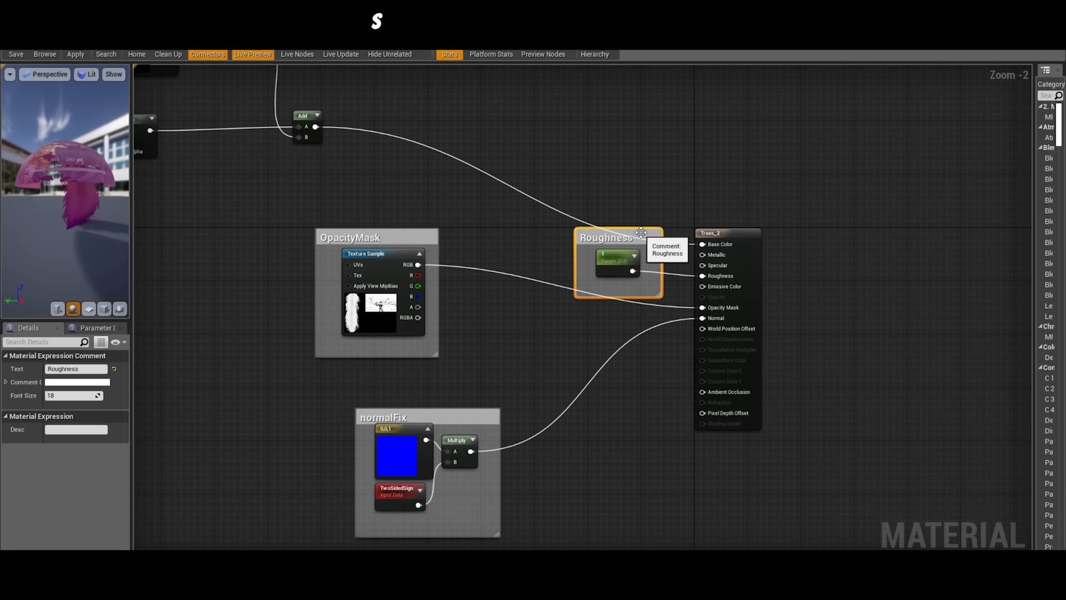
left_click(601, 256)
left_click_drag(632, 271, 693, 275)
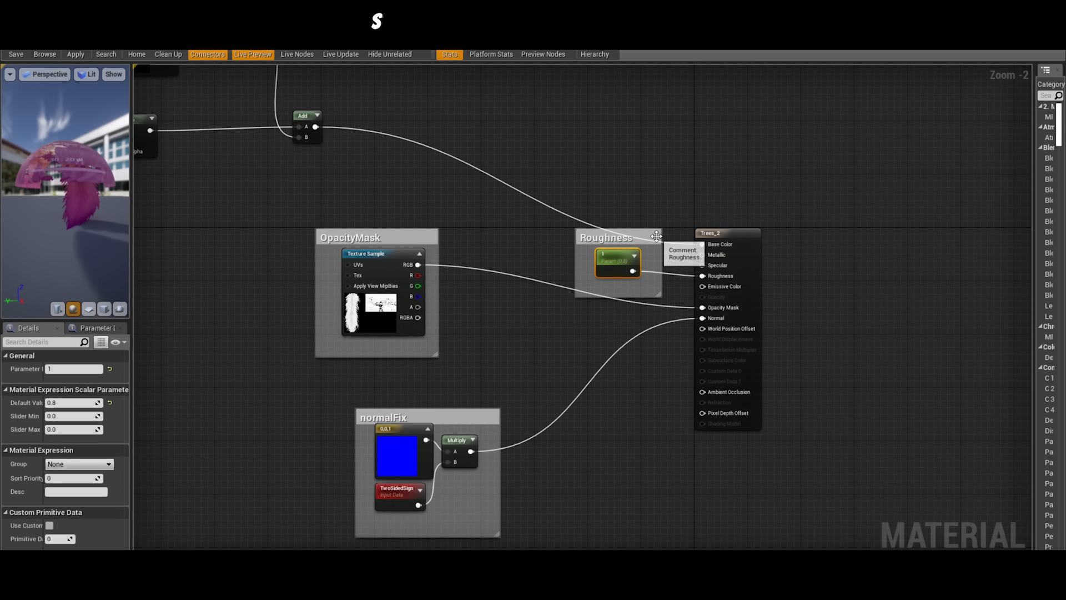
right_click_drag(430, 226, 488, 215)
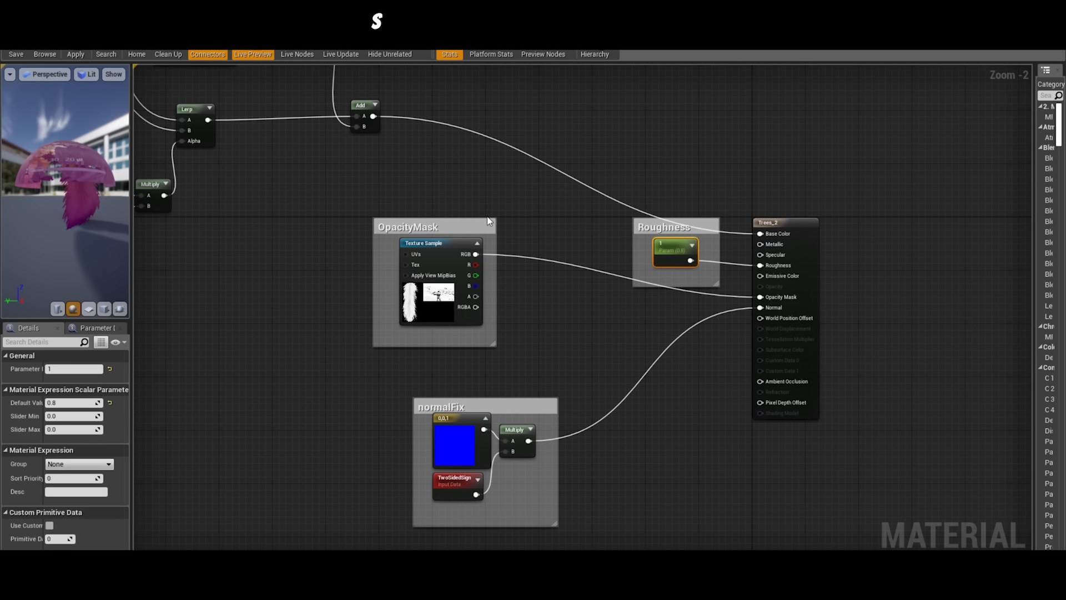
left_click(448, 223)
- Extend the normalFix comment box slightly upward, inspect its blue constant vector node and its link to Normal, and clear the selection
right_click_drag(547, 339, 542, 232)
left_click(483, 289)
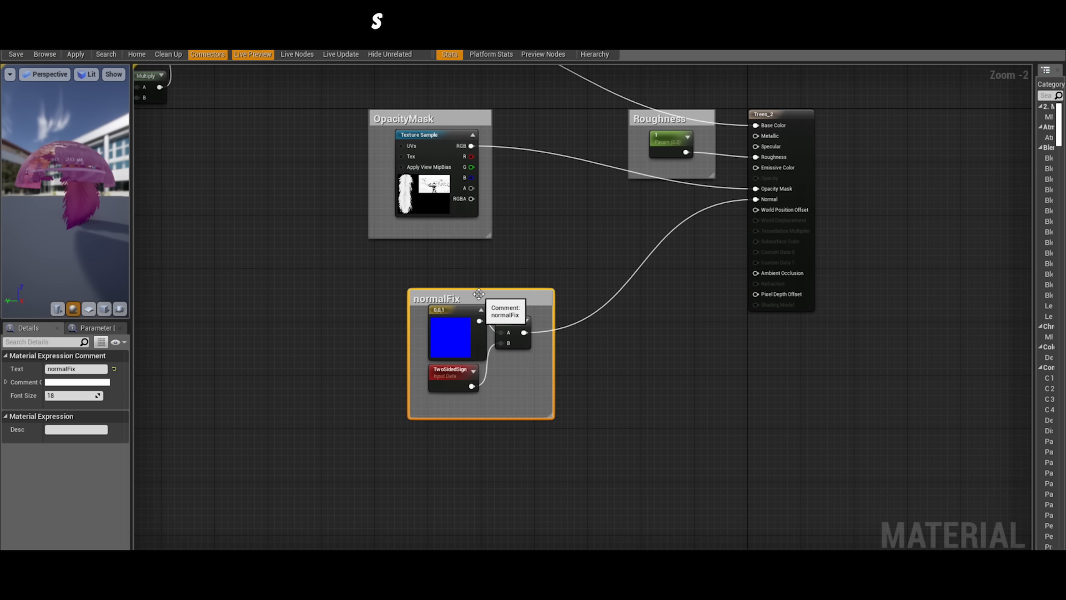
left_click_drag(488, 289, 487, 285)
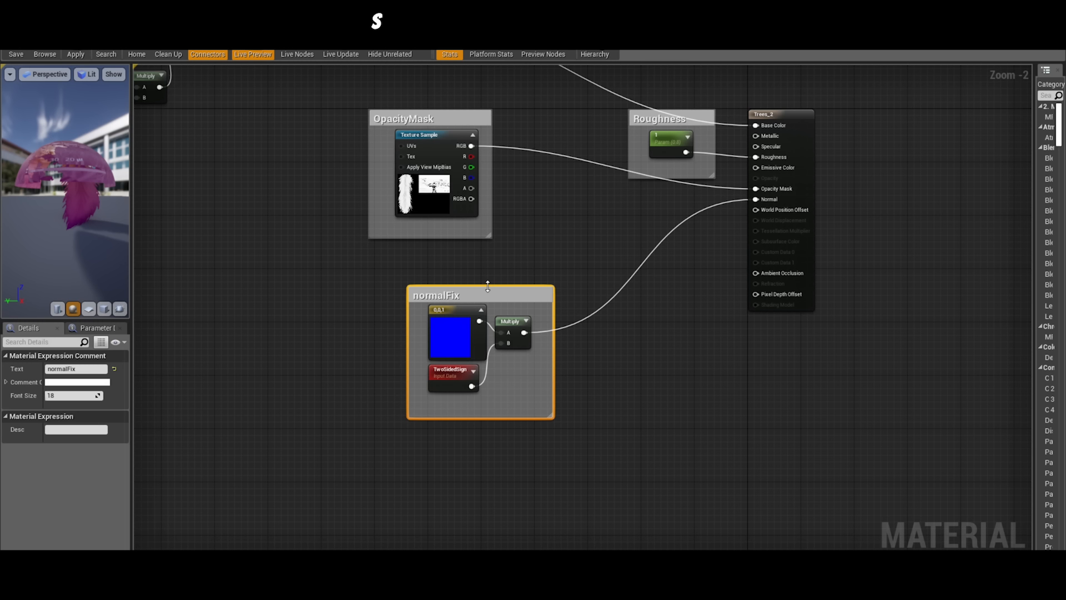
left_click(451, 338)
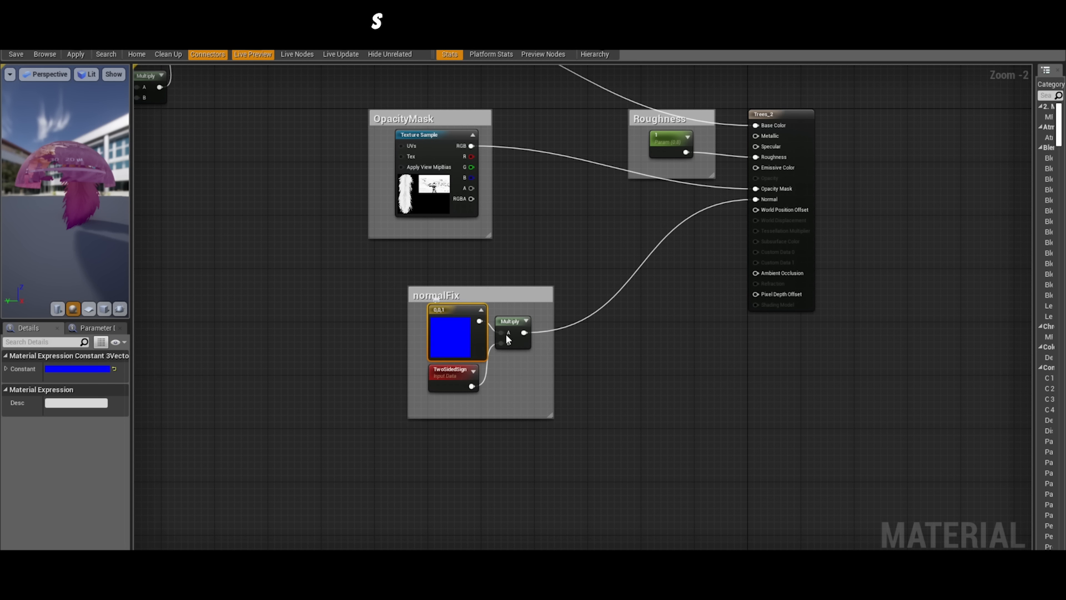
left_click(686, 198)
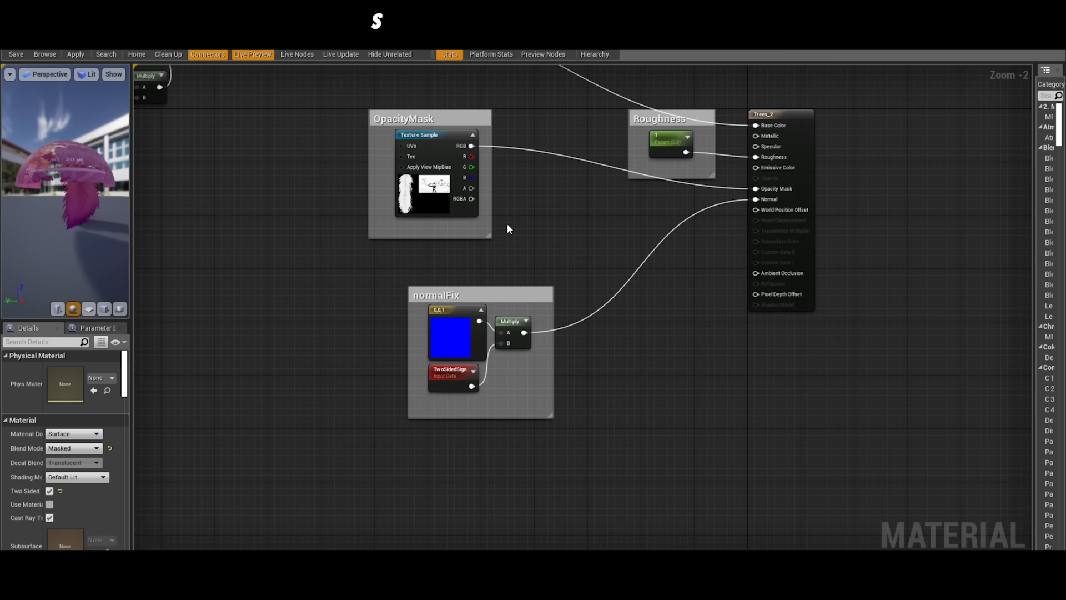
- Review the color gradient network feeding Base Color, inspecting the leaf Texture Sample and the Desaturation node
right_click_drag(508, 220, 875, 496)
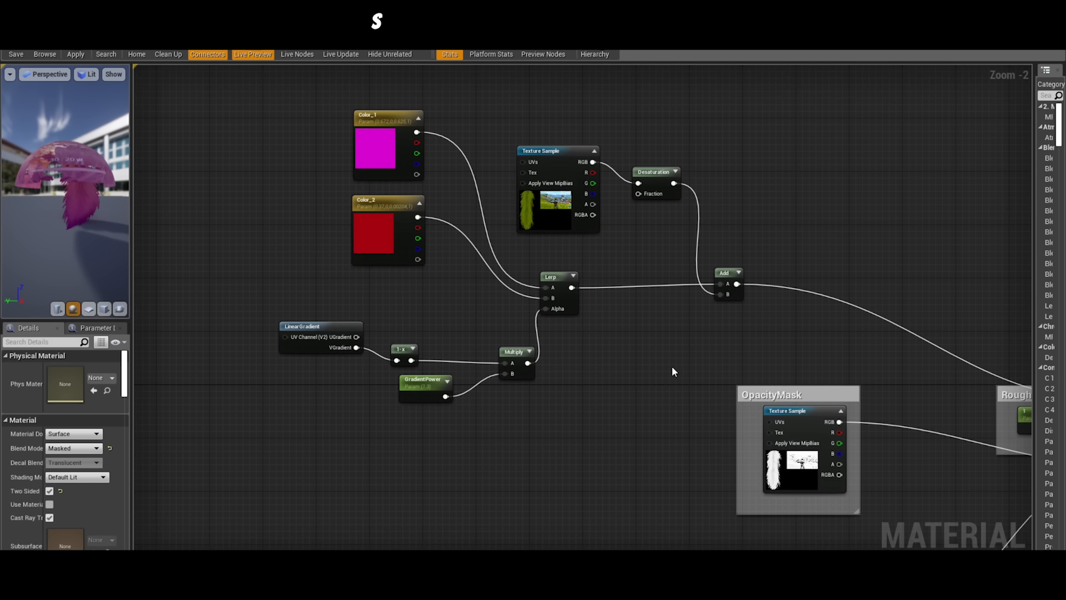
right_click_drag(709, 366, 701, 409)
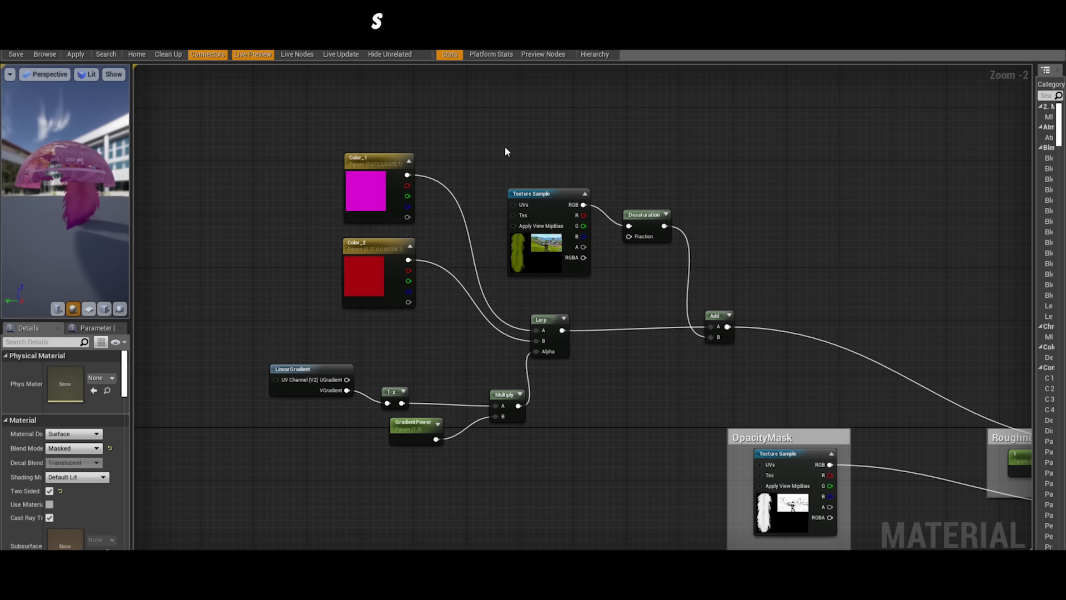
scroll(500, 166, "up", 2)
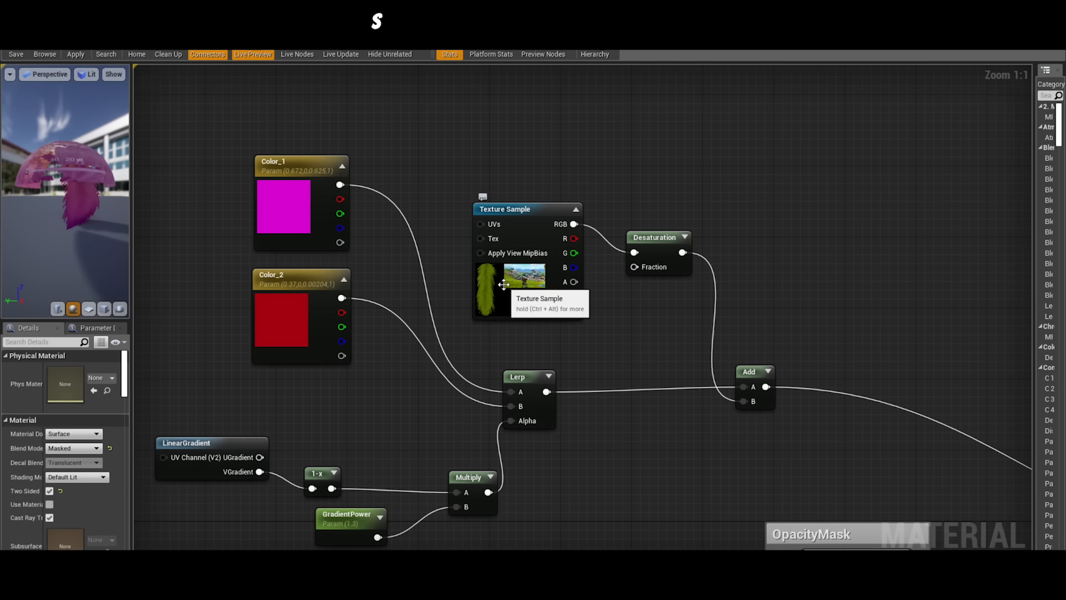
left_click(503, 284)
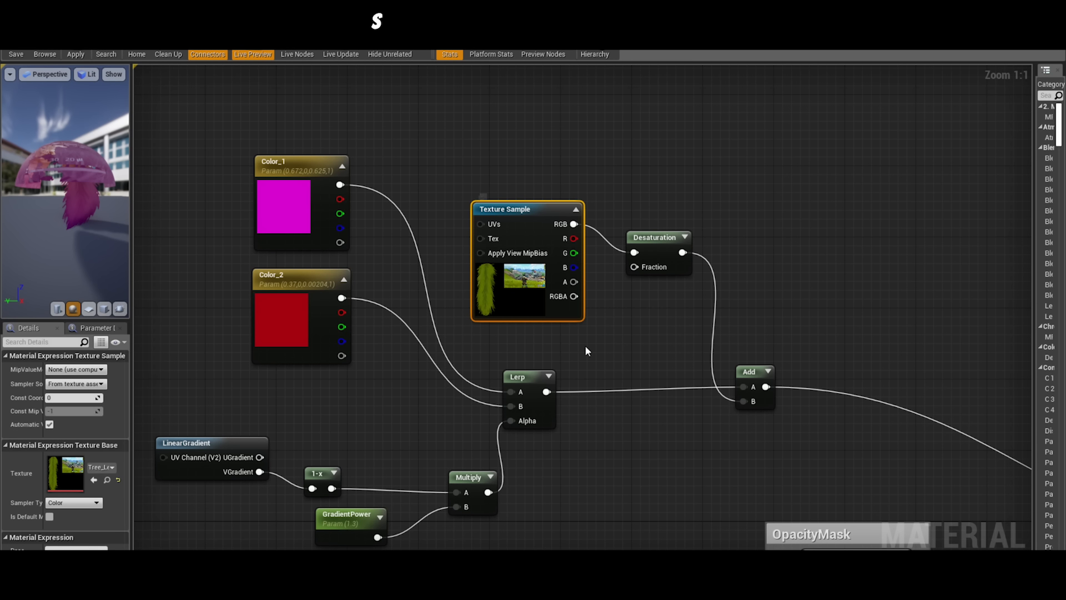
right_click_drag(585, 350, 521, 309)
left_click(592, 195)
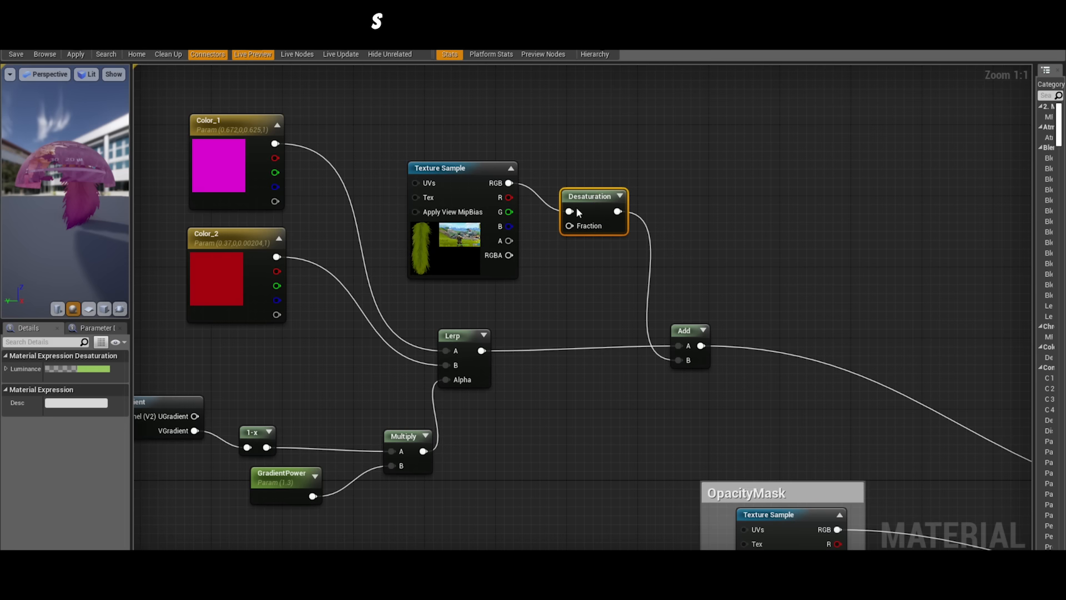
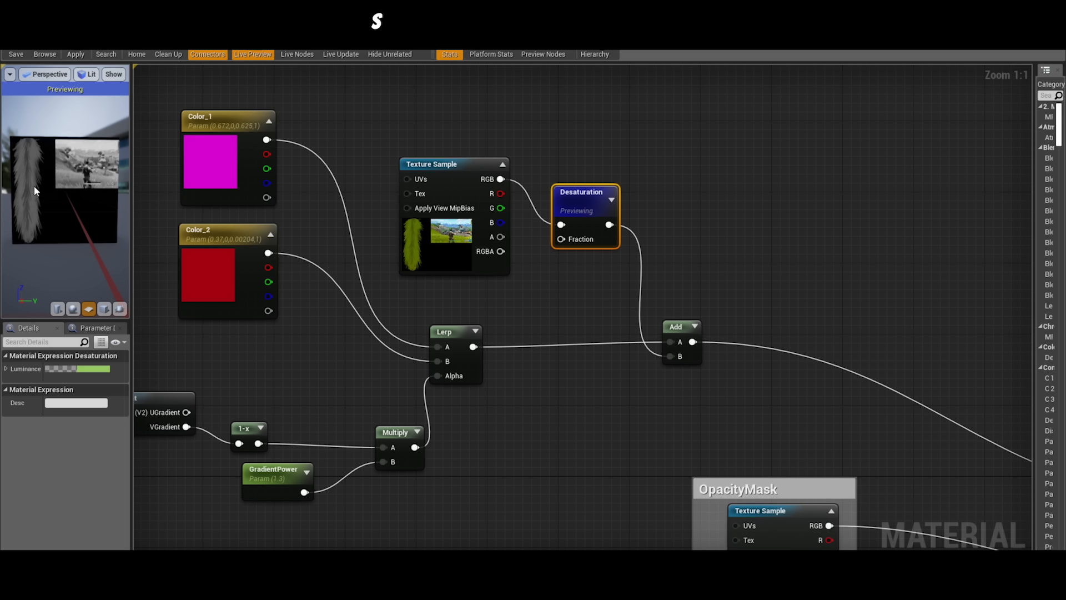
- Stop previewing the Desaturation node
right_click(591, 203)
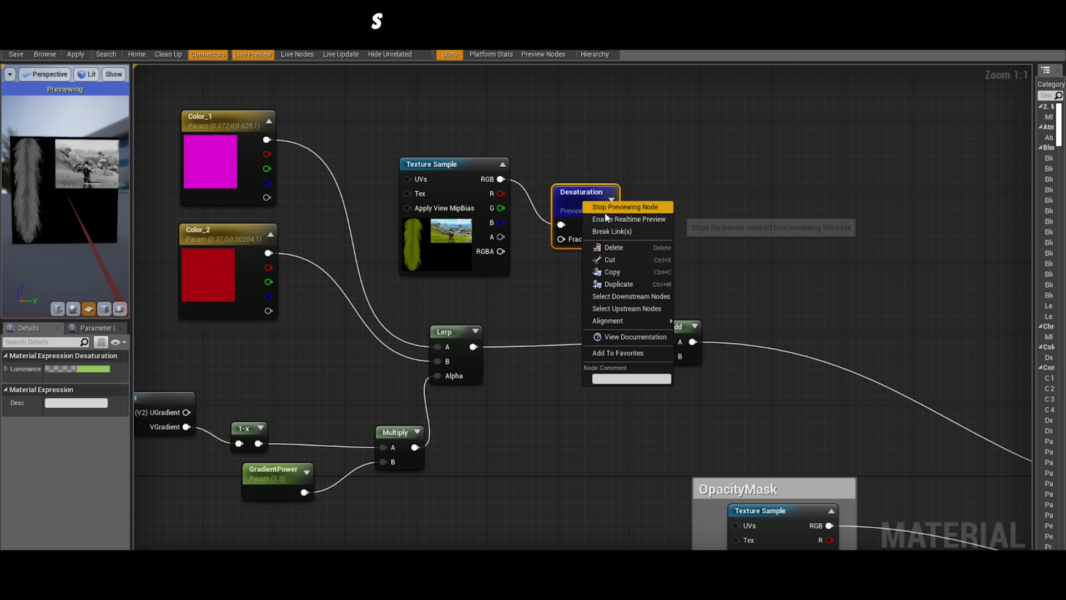
left_click(616, 205)
right_click_drag(685, 273, 663, 280)
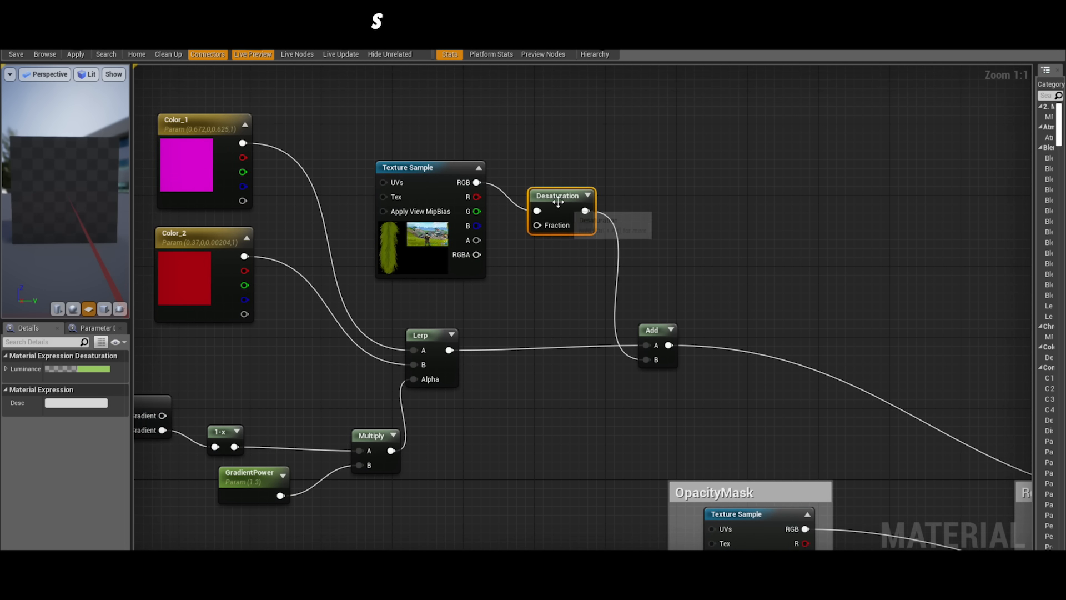
right_click_drag(541, 290, 732, 338)
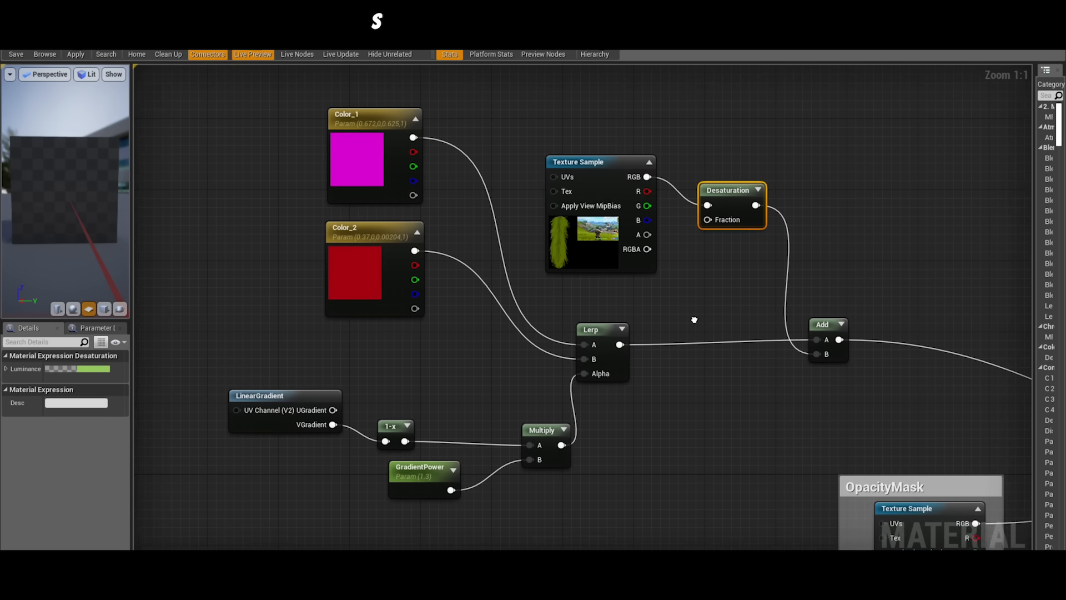
- Inspect the Color_1 and Color_2 parameters, and swap their positions so Color_2 sits above Color_1
left_click(371, 167)
left_click(368, 229)
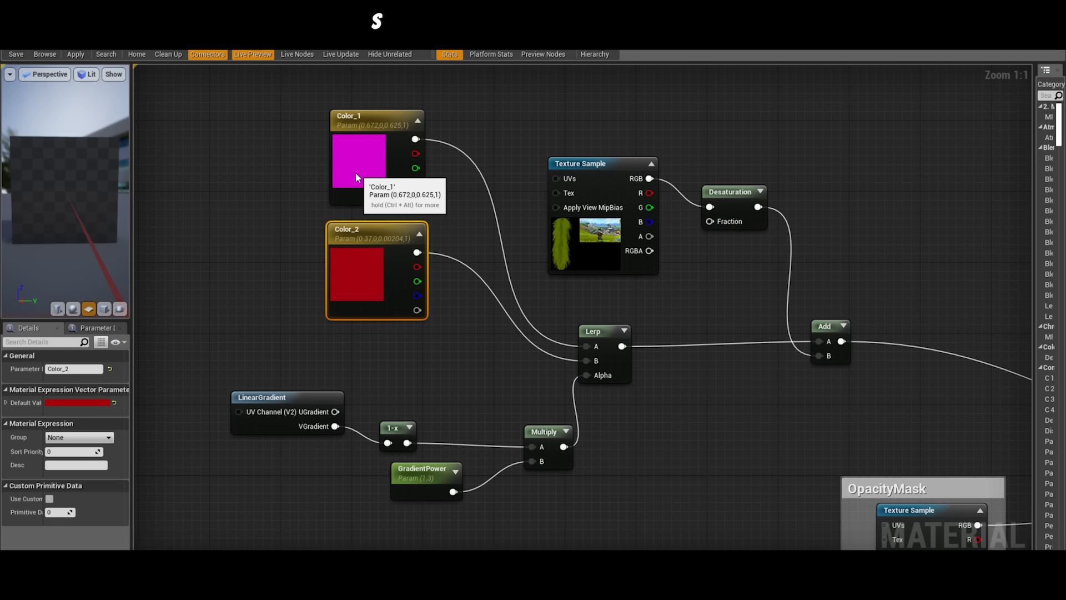
left_click_drag(355, 172, 351, 175)
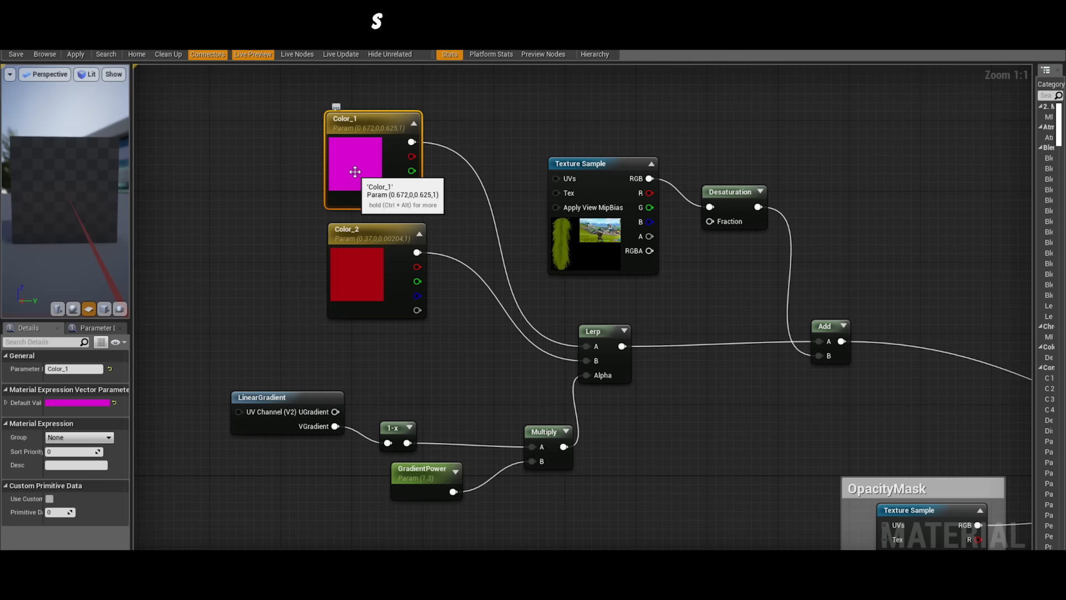
left_click(361, 266)
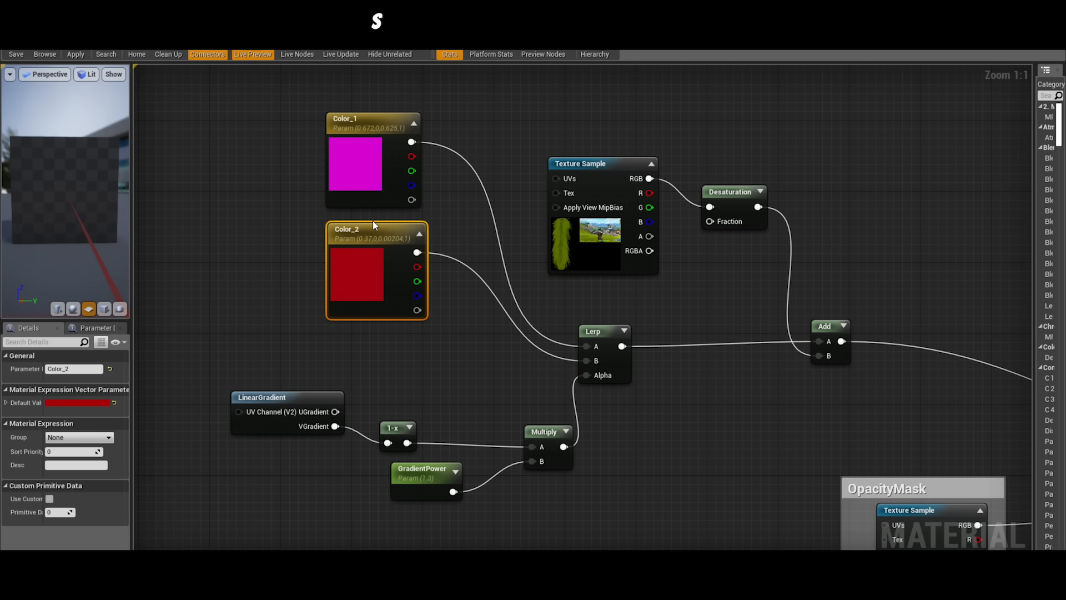
left_click(391, 146)
left_click_drag(392, 158, 382, 417)
left_click_drag(376, 271, 383, 179)
left_click_drag(376, 336, 376, 268)
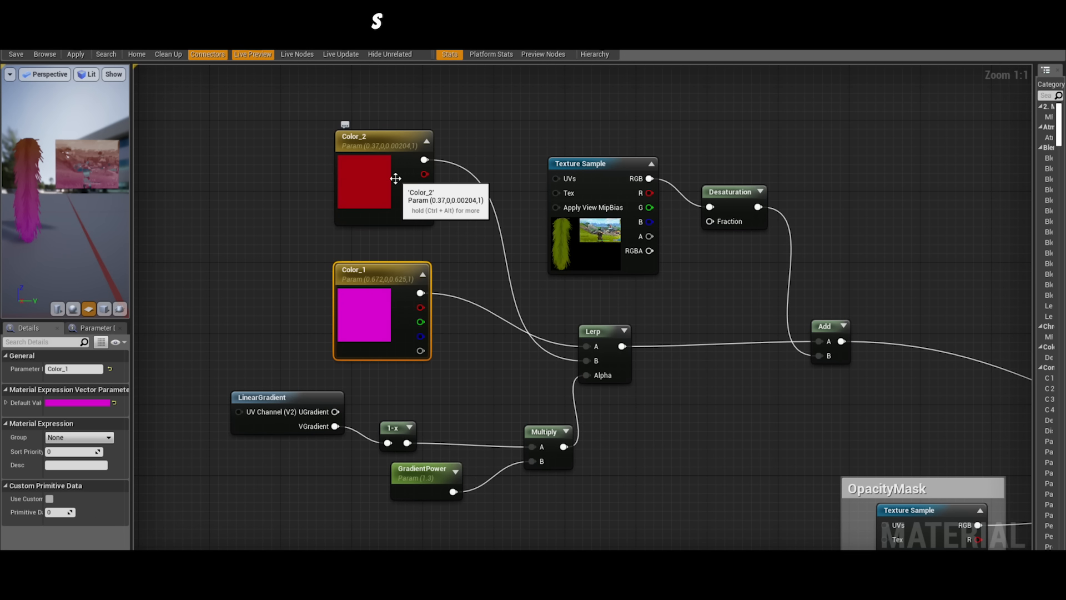
- Rearrange the gradient nodes by lining up 1-x and Multiply beside LinearGradient and placing GradientPower beneath LinearGradient
right_click_drag(566, 308, 524, 239)
right_click_drag(472, 295, 525, 287)
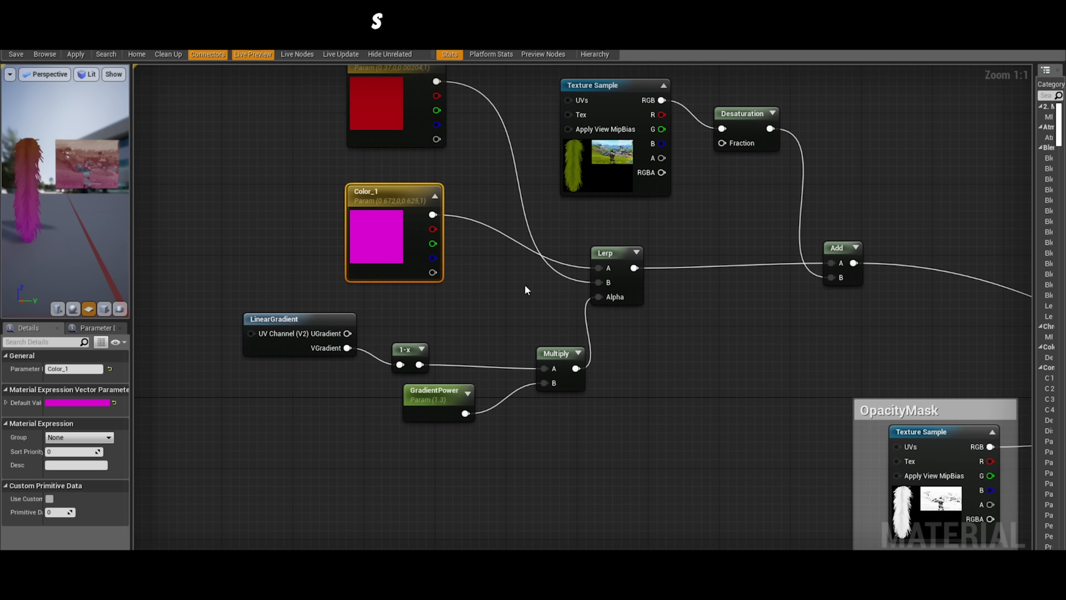
left_click(318, 317)
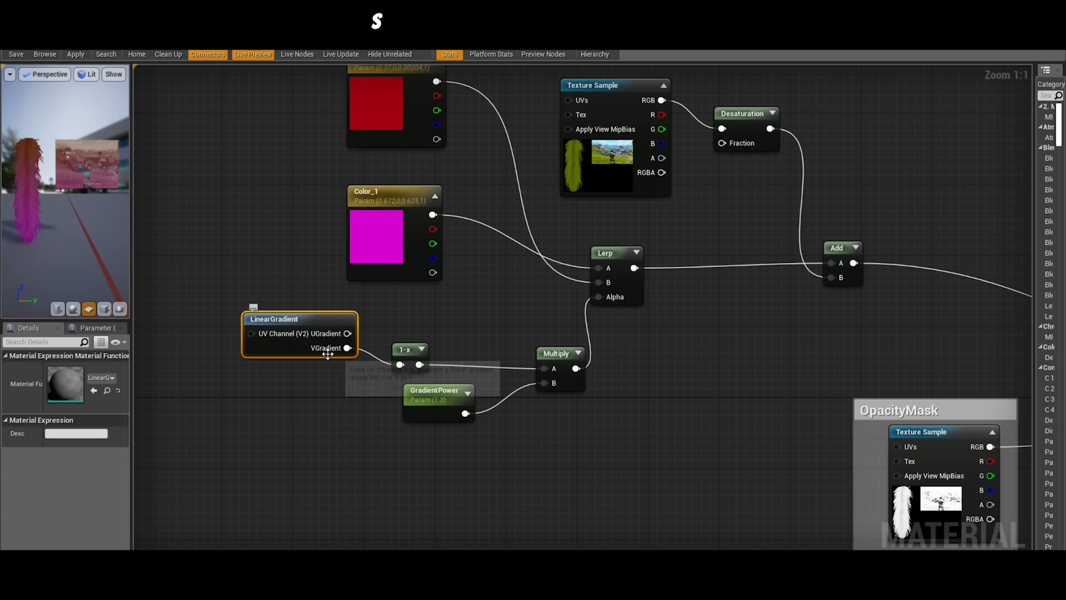
left_click(414, 352)
left_click_drag(413, 352, 398, 327)
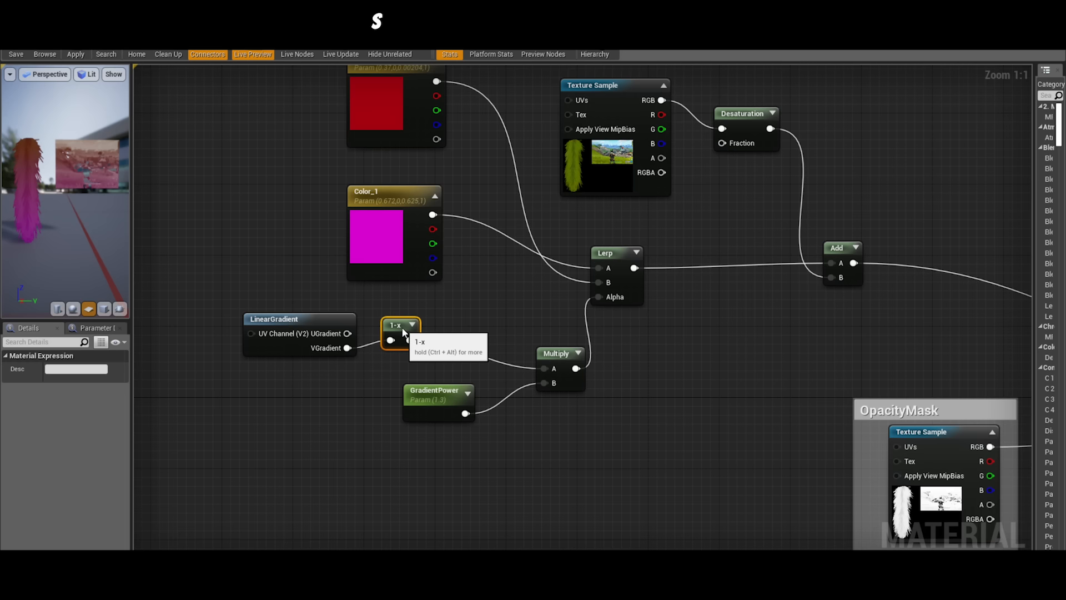
left_click(433, 392)
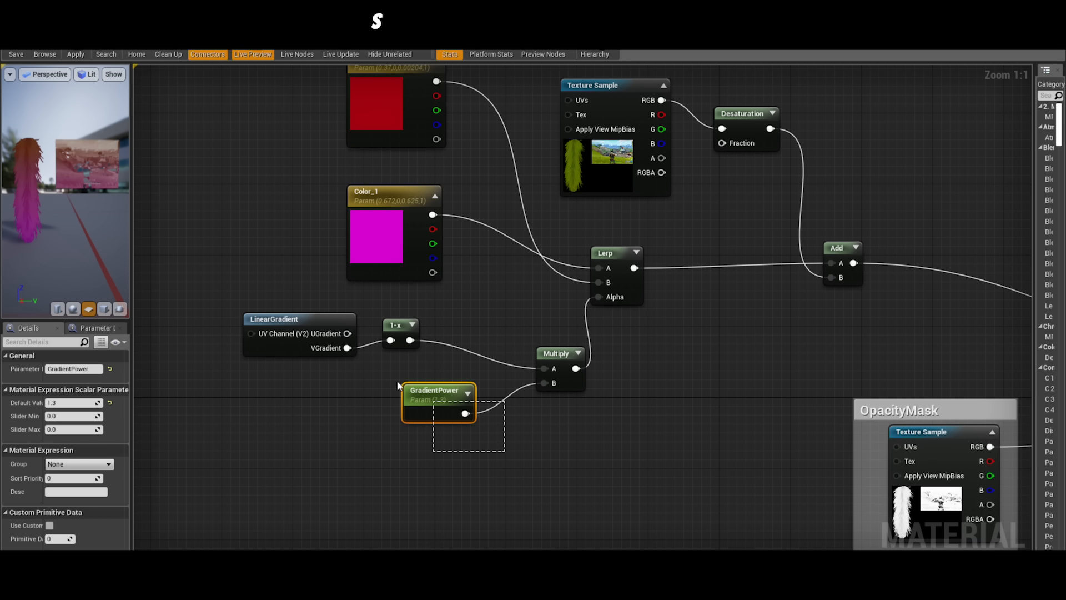
left_click_drag(549, 360, 497, 332)
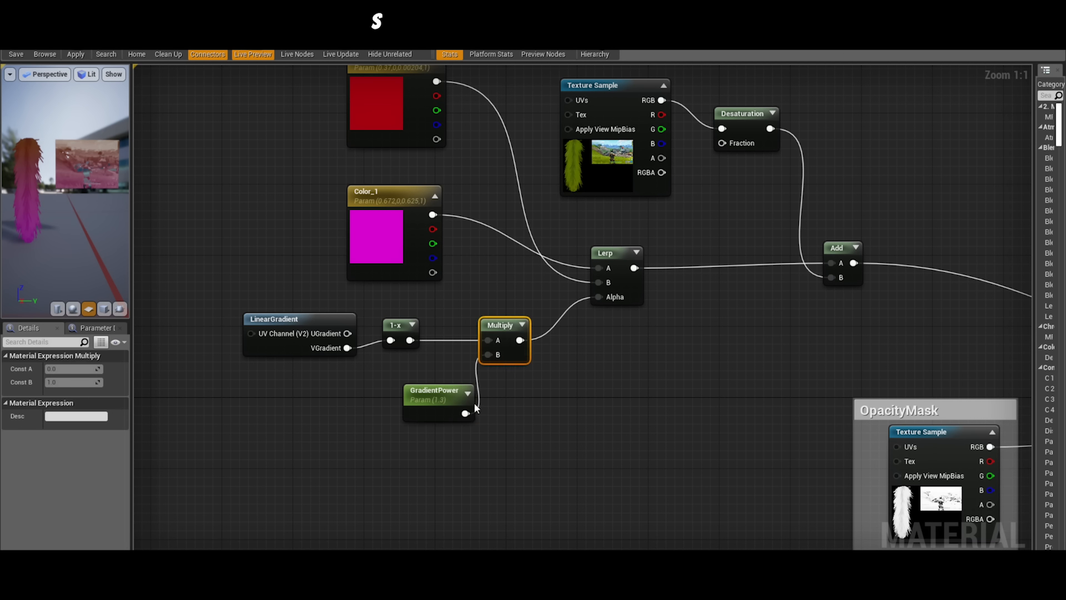
left_click_drag(431, 399, 306, 396)
left_click(484, 327)
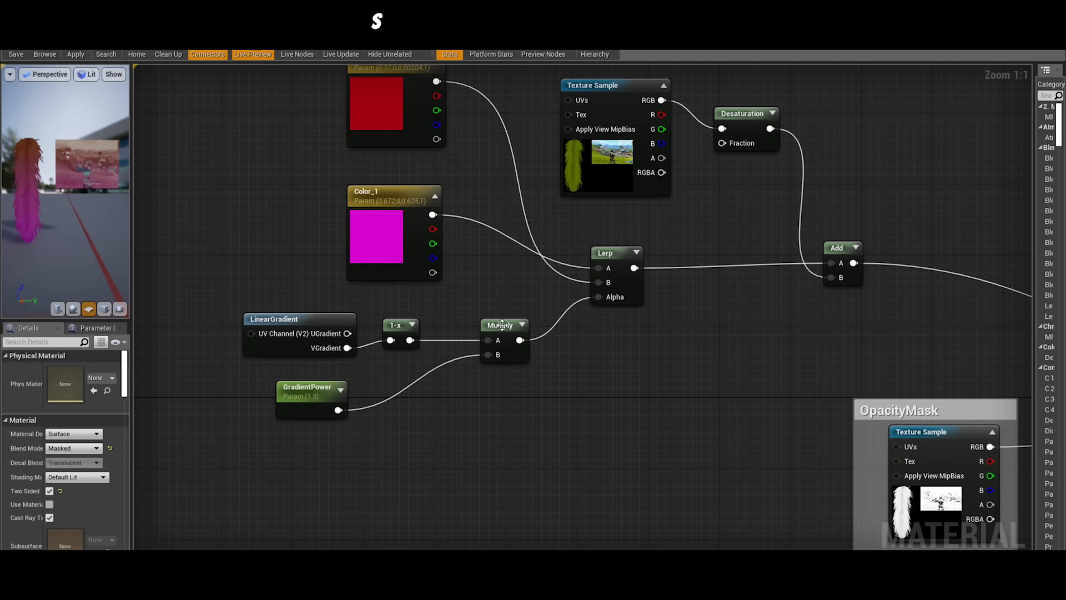
left_click_drag(484, 328, 474, 330)
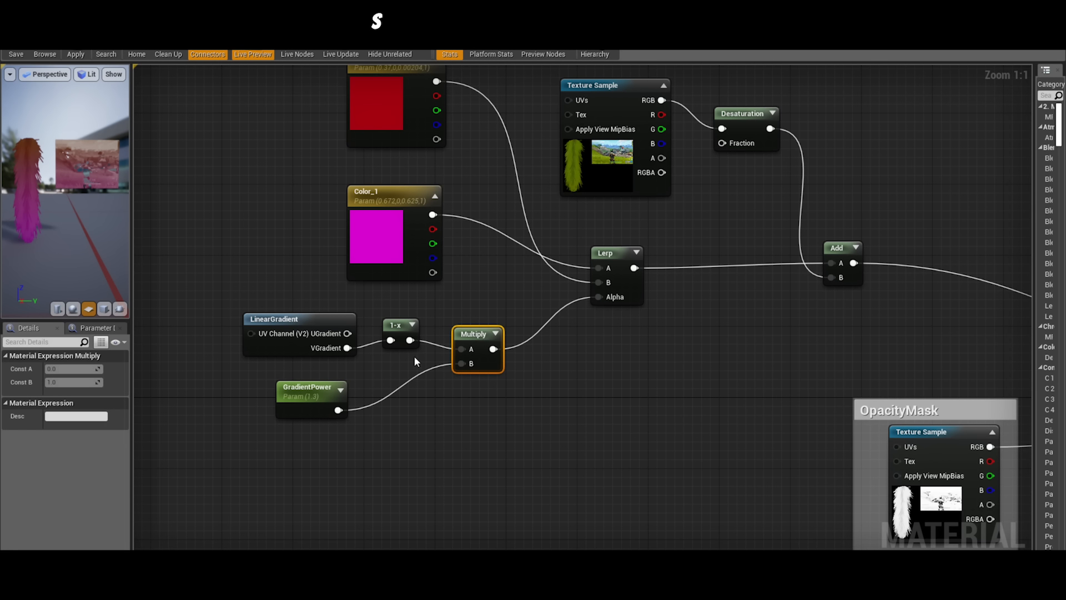
right_click_drag(674, 345, 703, 401)
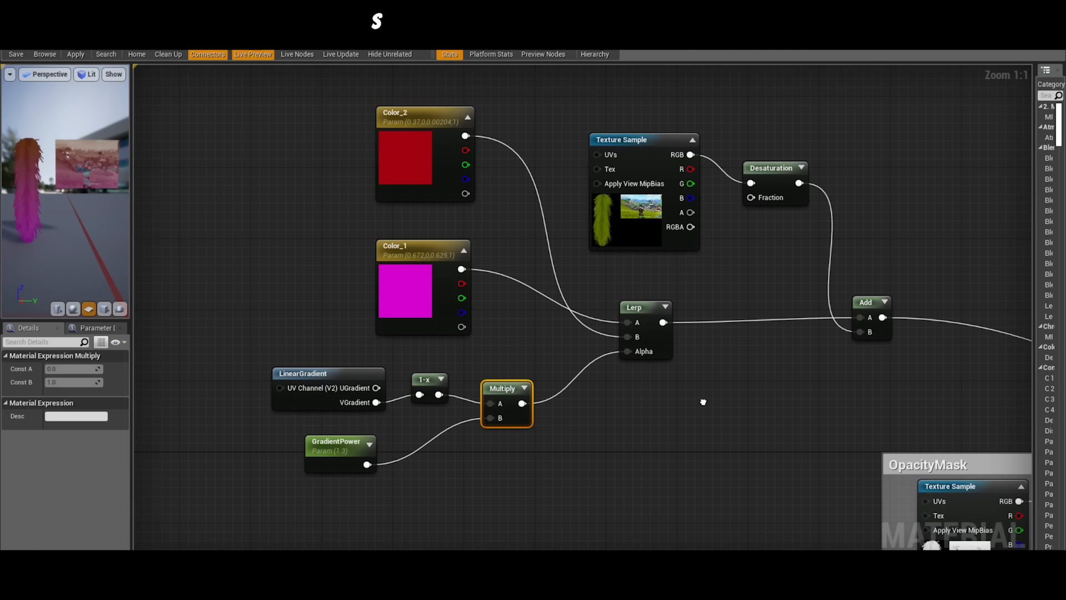
- Review how the Lerp result and the desaturated leaf Texture Sample combine in the Add node feeding Base Color
right_click_drag(571, 358, 268, 362)
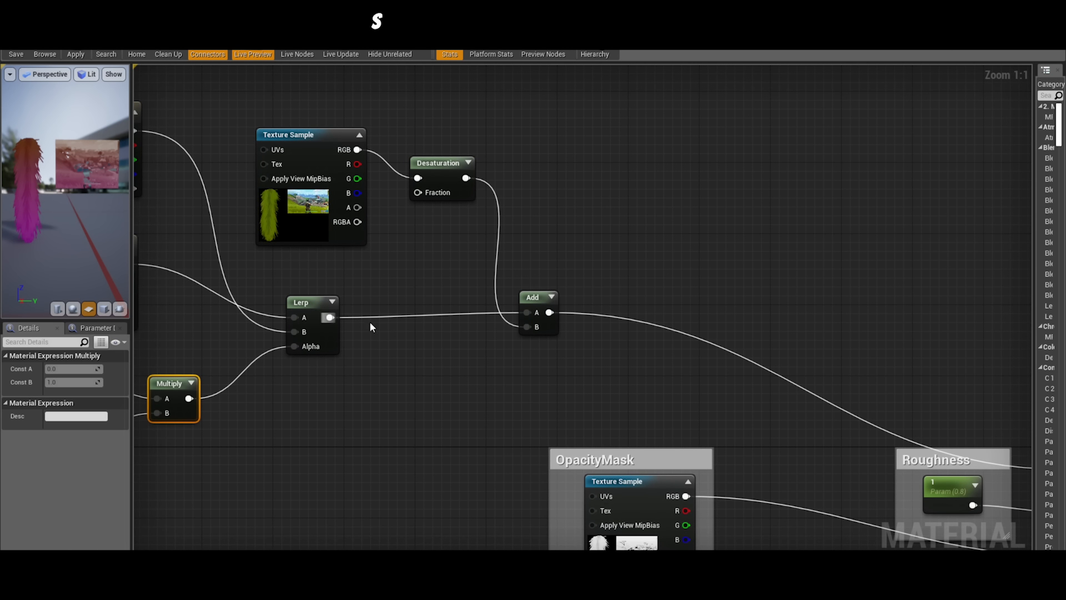
left_click(430, 165)
left_click(331, 137)
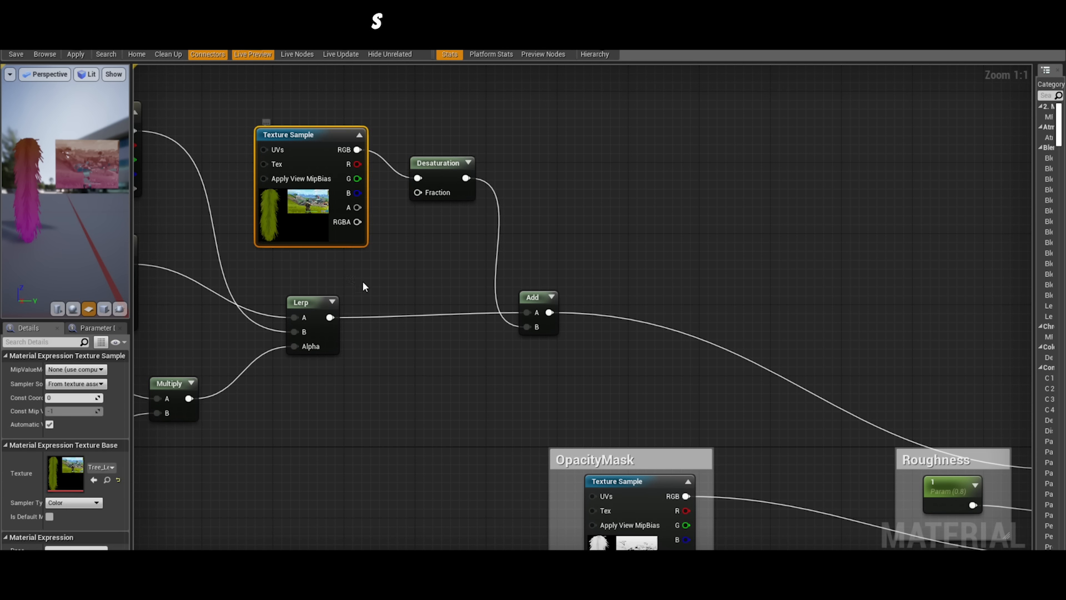
right_click_drag(300, 265, 384, 214)
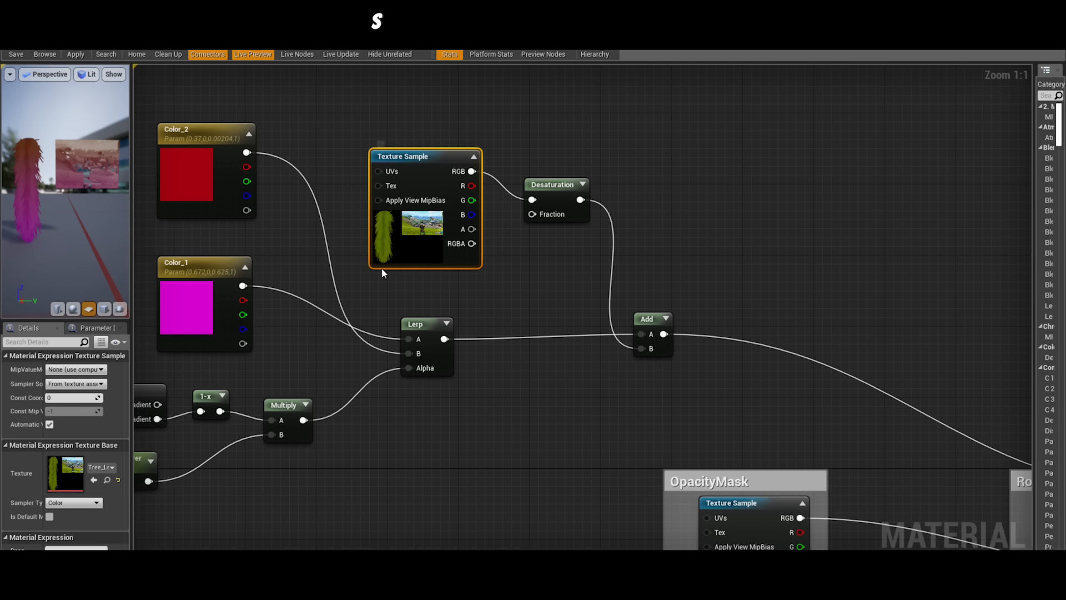
right_click_drag(511, 295, 224, 267)
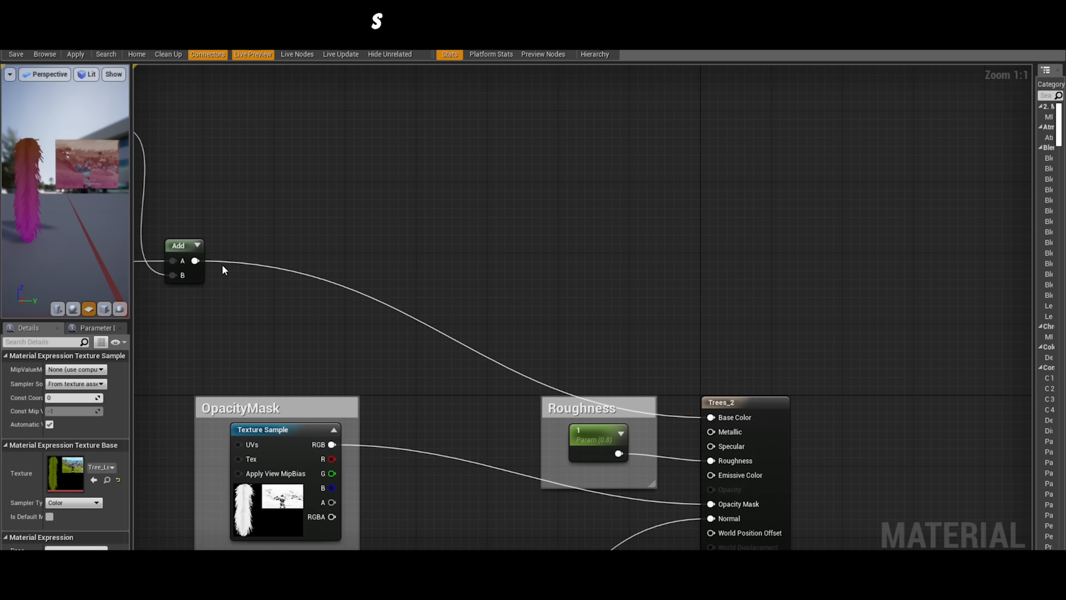
left_click(183, 257)
right_click_drag(317, 308, 743, 325)
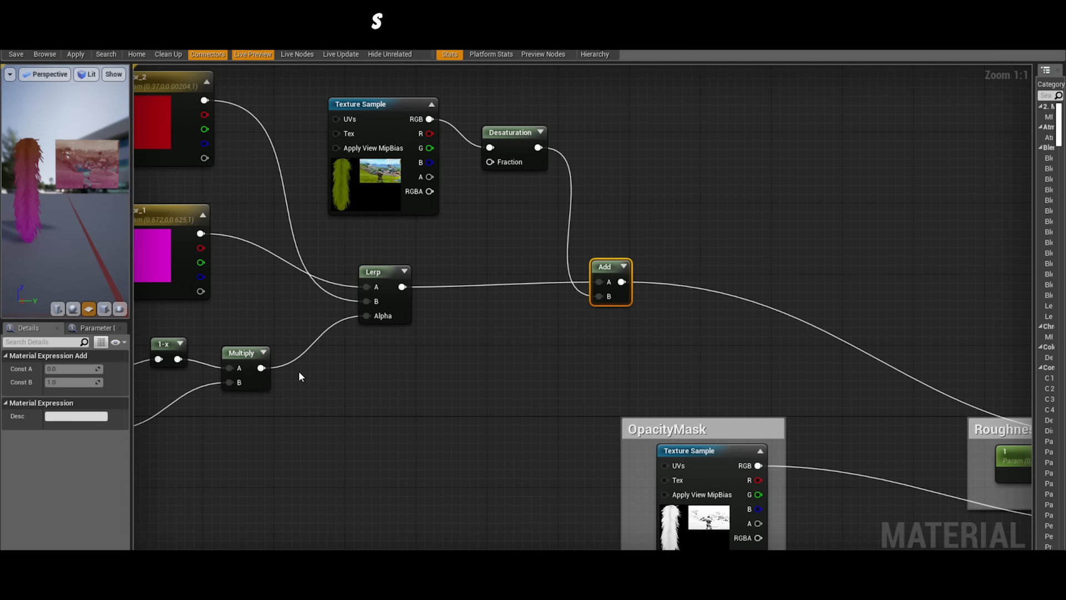
right_click_drag(807, 364, 318, 285)
- Close the Trees_2 material editor, applying the changes to the original material
right_click_drag(512, 346, 504, 344)
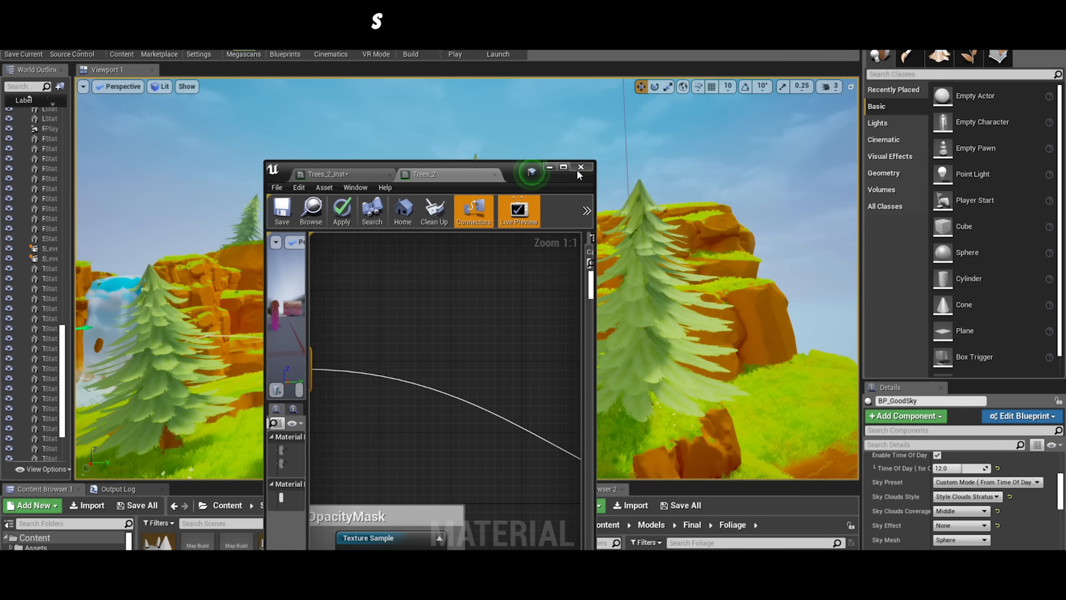
left_click(579, 167)
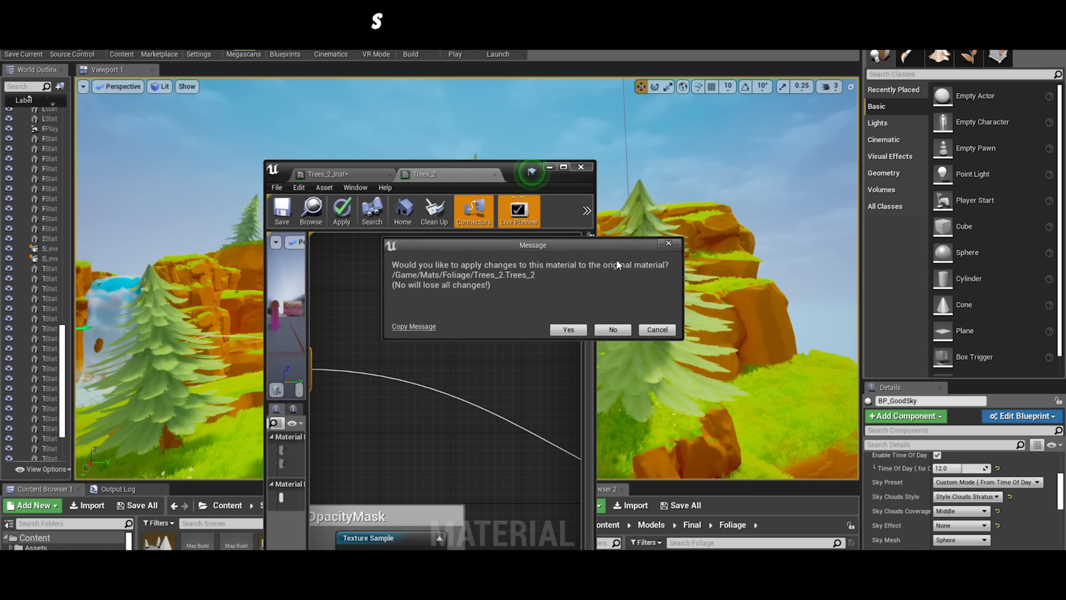
left_click(608, 334)
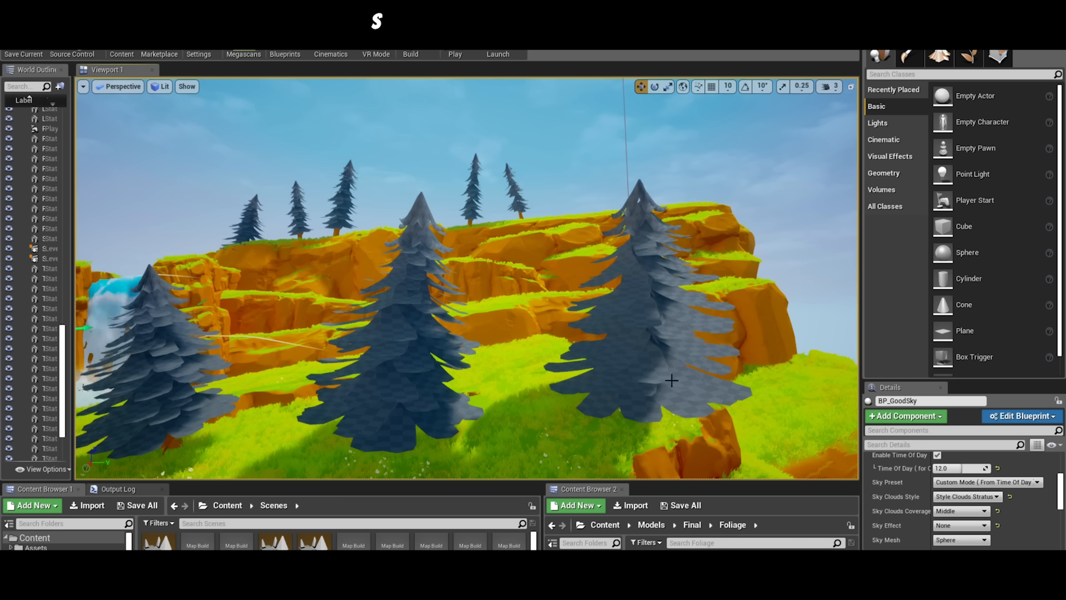
- View the pine trees up close in the level and look through the selected trees' material, physics, collision and lighting properties
right_click_drag(466, 278, 320, 265)
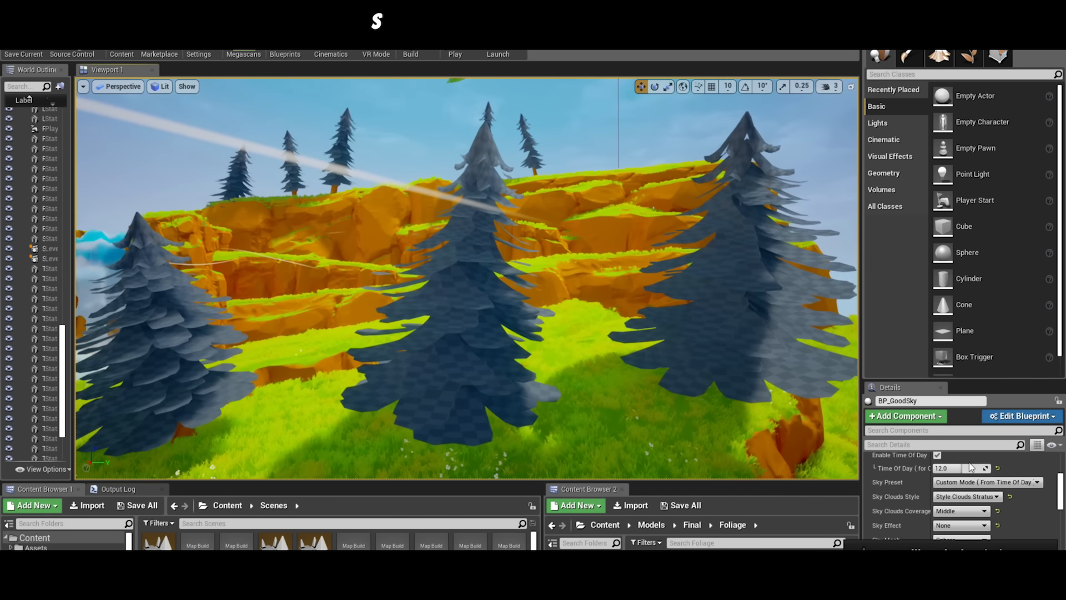
scroll(1042, 506, "down", 1)
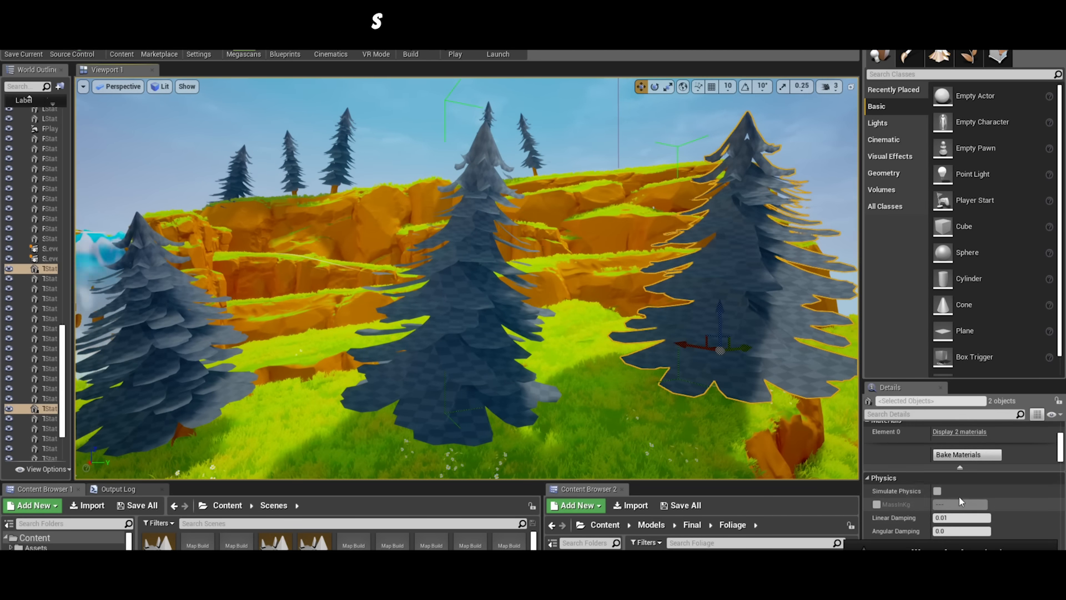
scroll(966, 499, "down", 3)
scroll(977, 511, "down", 5)
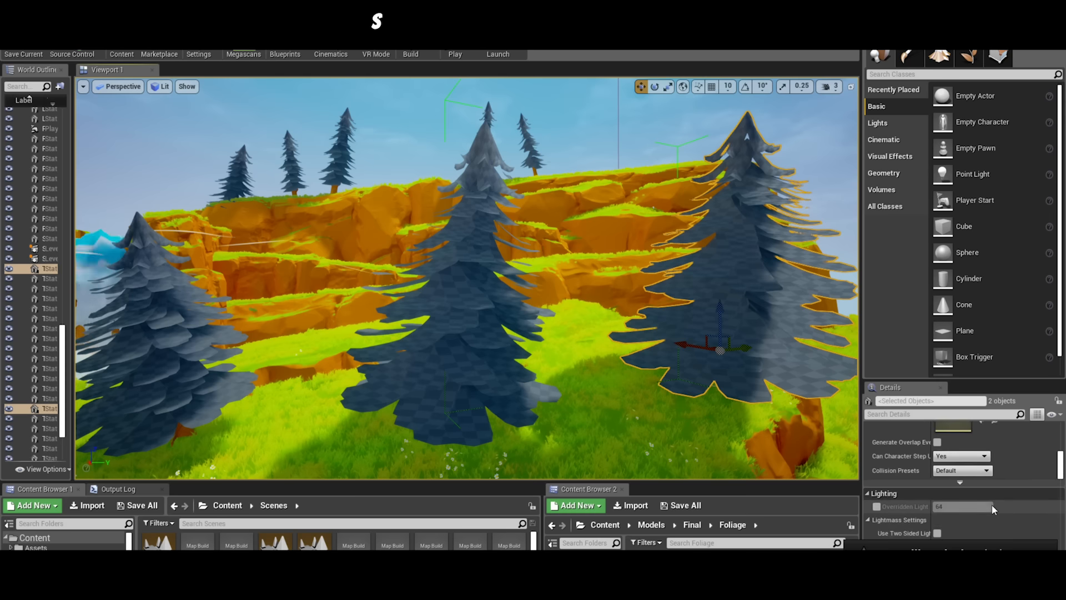
scroll(985, 505, "up", 2)
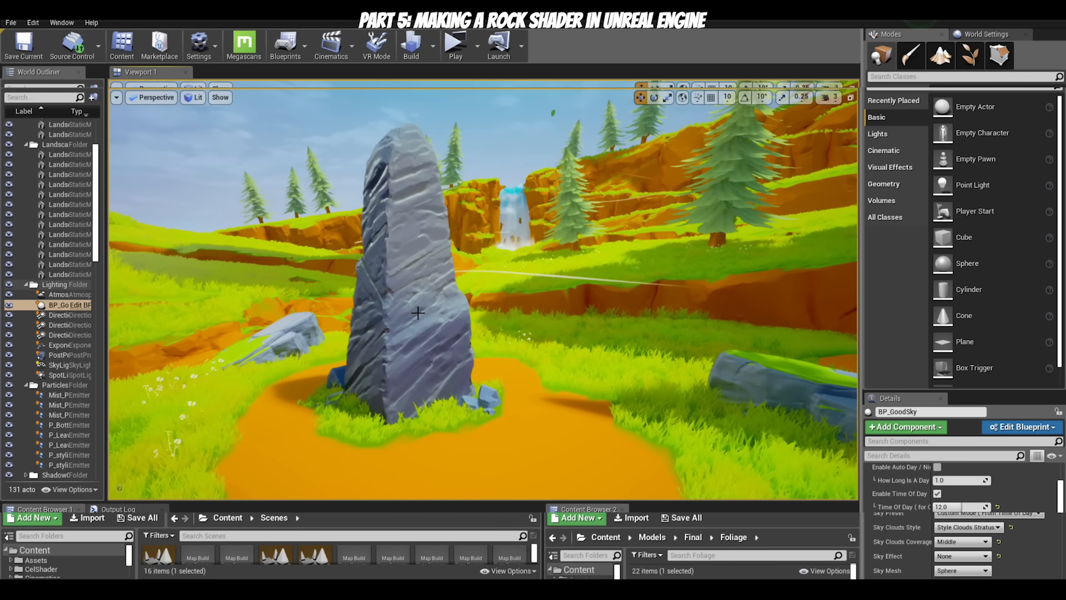
- Bring up the standing rock's MainMat_Inst material instance in a smaller window beside the rock in the level
left_click(416, 310)
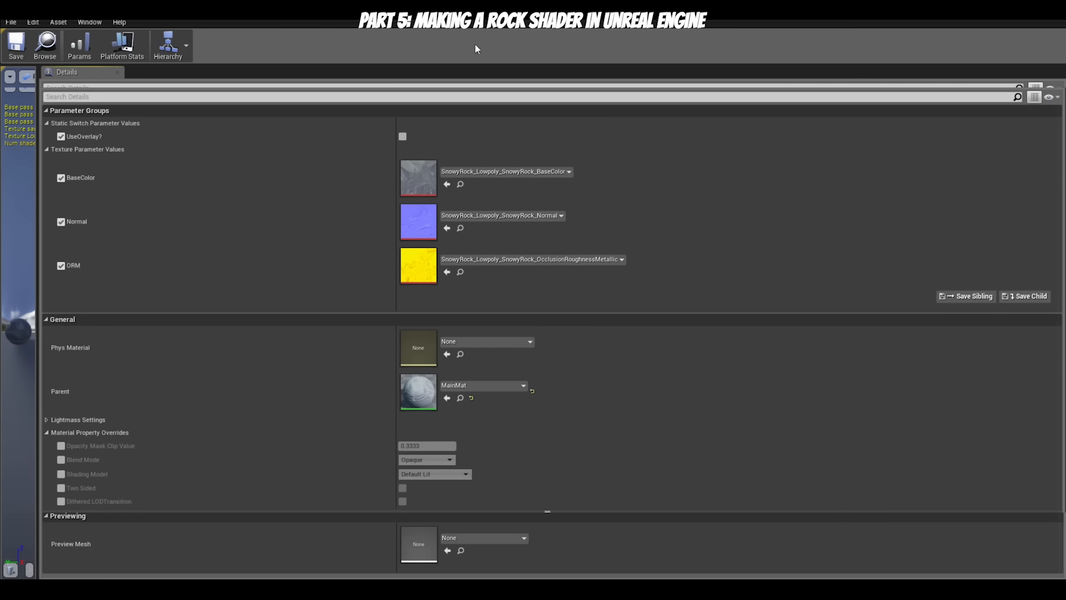
left_click_drag(474, 11, 668, 68)
left_click(732, 70)
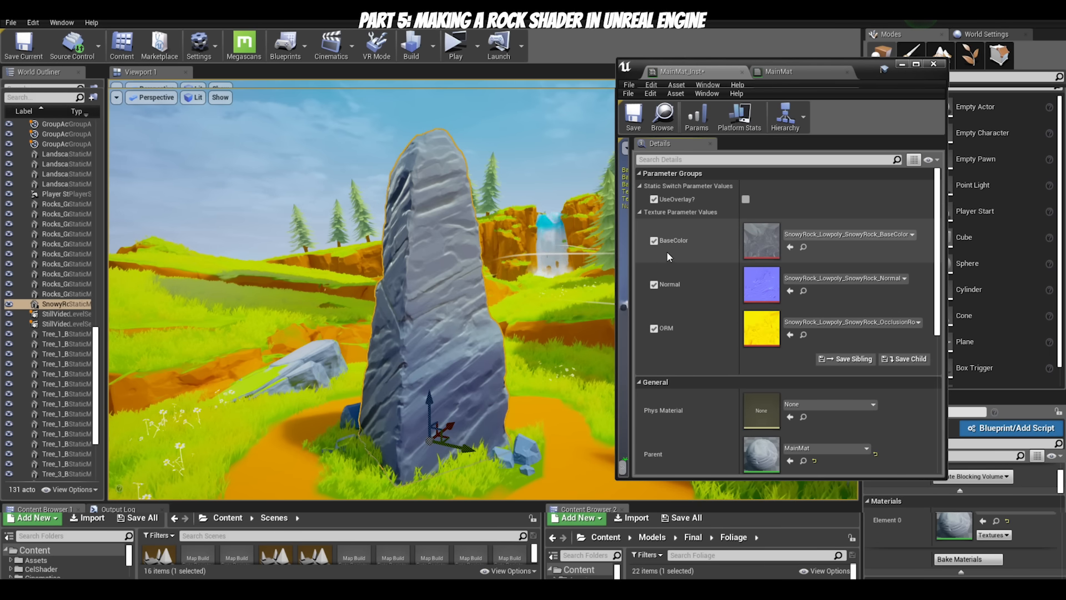
mouse_move(488, 156)
right_mouse_down()
mouse_move(504, 160)
mouse_move(478, 175)
right_mouse_up()
left_click(488, 156)
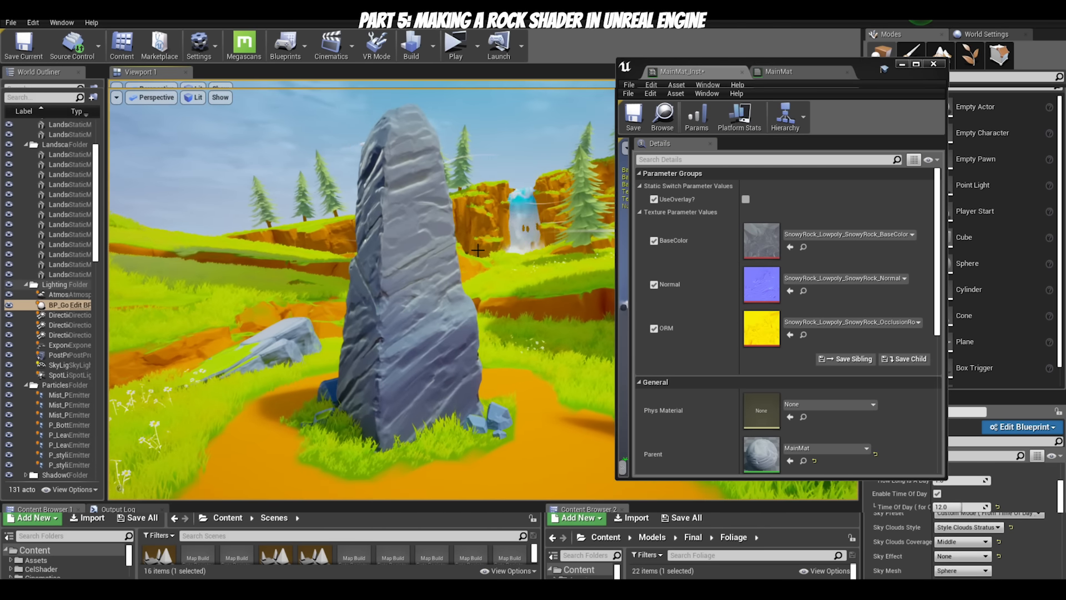
- Enable UseOverlay? in MainMat_Inst and set Color_1 to magenta
left_click(745, 200)
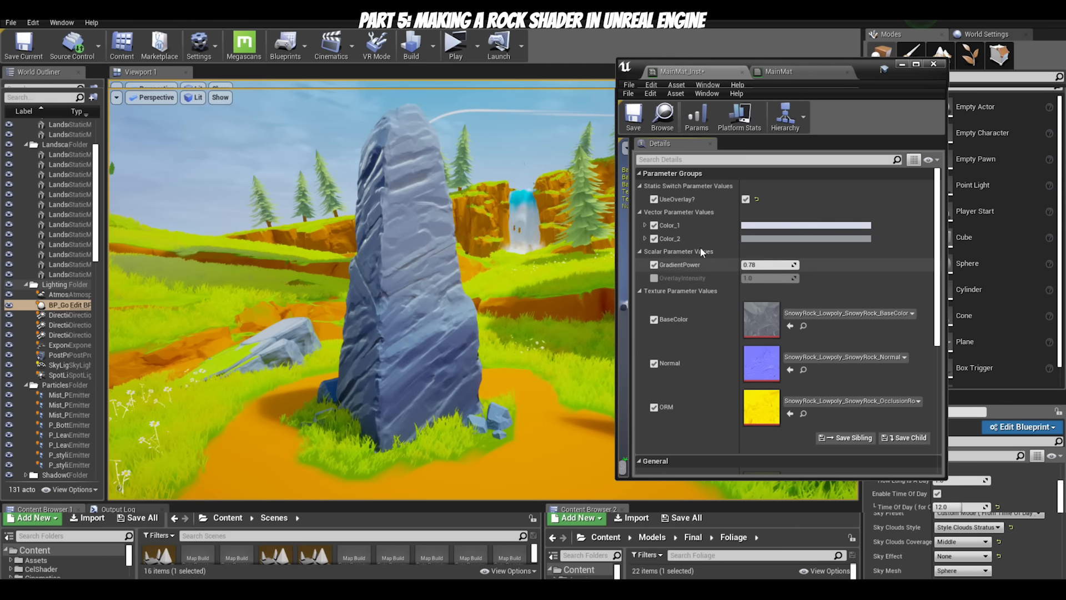
left_click(754, 225)
left_click_drag(835, 285, 856, 282)
left_click(918, 495)
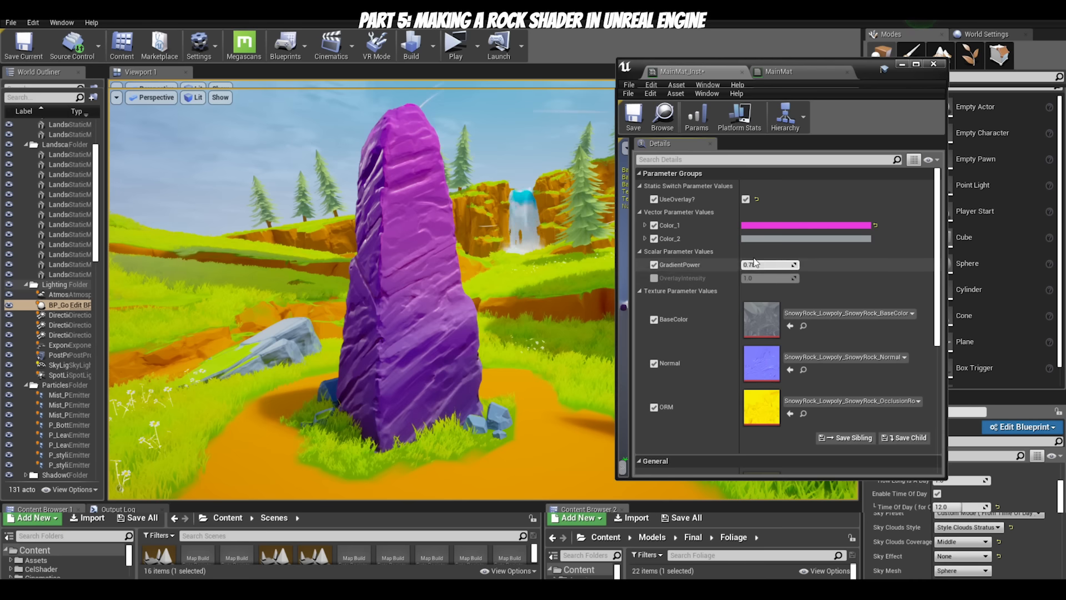
- Set Color_2 of the rock's material instance to bright green, hex sRGB 88FF00
left_click(773, 238)
left_click_drag(831, 337, 827, 389)
left_click_drag(939, 336, 939, 274)
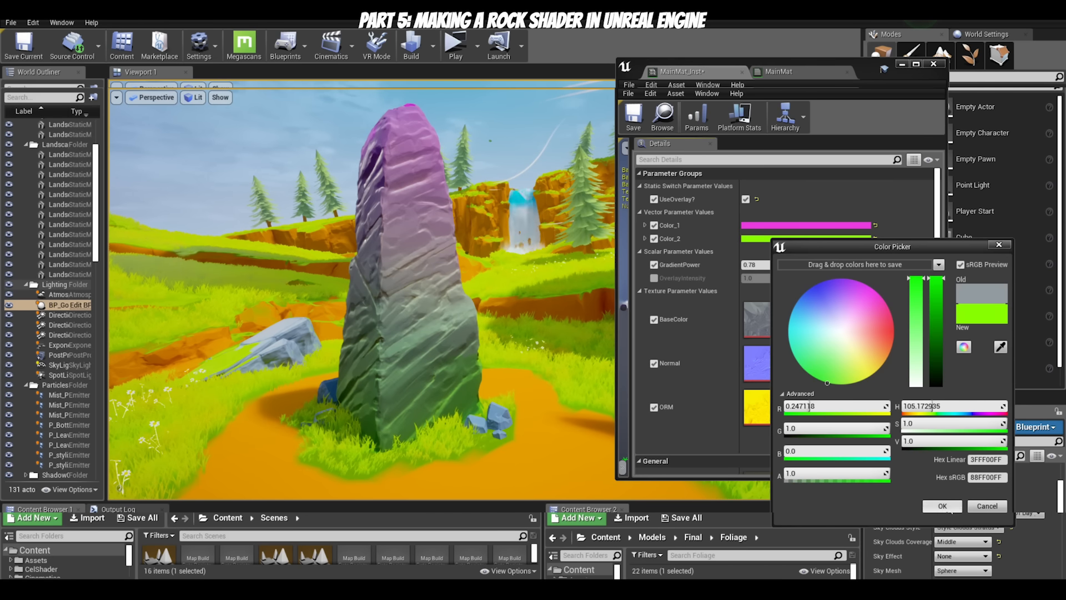
left_click(946, 507)
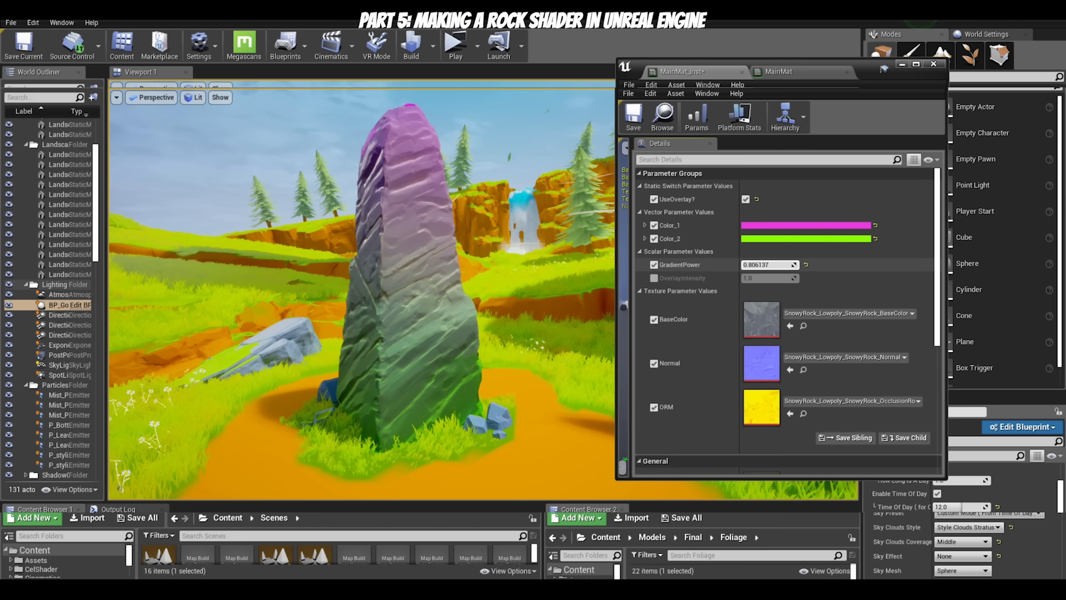
- Set GradientPower to about 0.86 and OverlayIntensity to about 0.76 on the rock's material instance
mouse_move(766, 264)
left_mouse_down()
mouse_move(788, 264)
mouse_move(761, 264)
mouse_move(777, 265)
mouse_move(769, 265)
mouse_move(775, 278)
mouse_move(758, 278)
mouse_move(769, 278)
left_mouse_up()
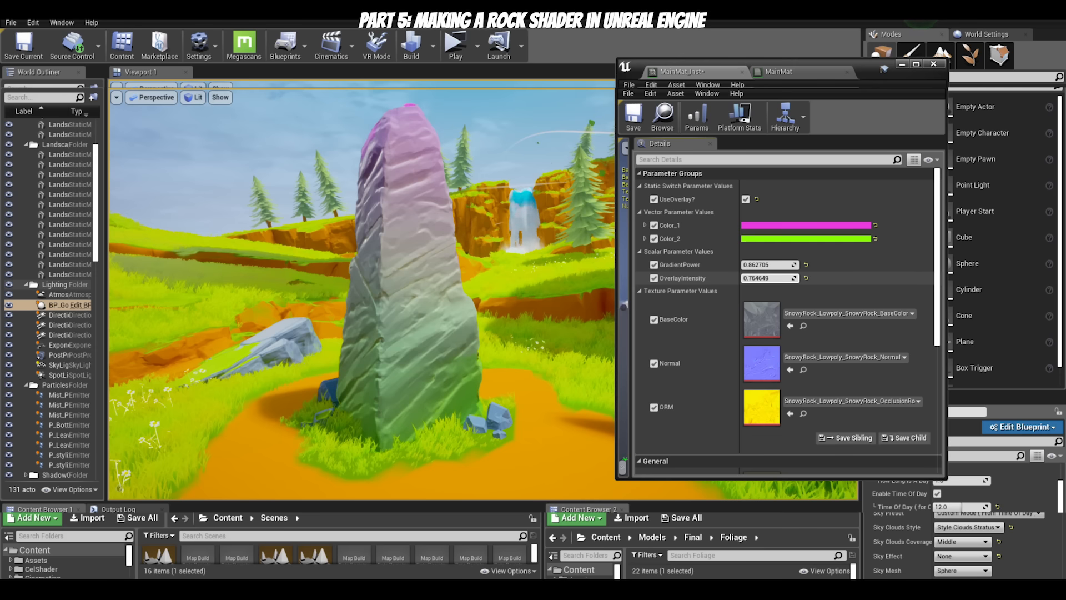
- Undo the overlay intensity, gradient power and color edits on the rock's material instance
key("ctrl+z")
key("ctrl+z")
key("ctrl+z")
key("ctrl+z")
key("ctrl+z")
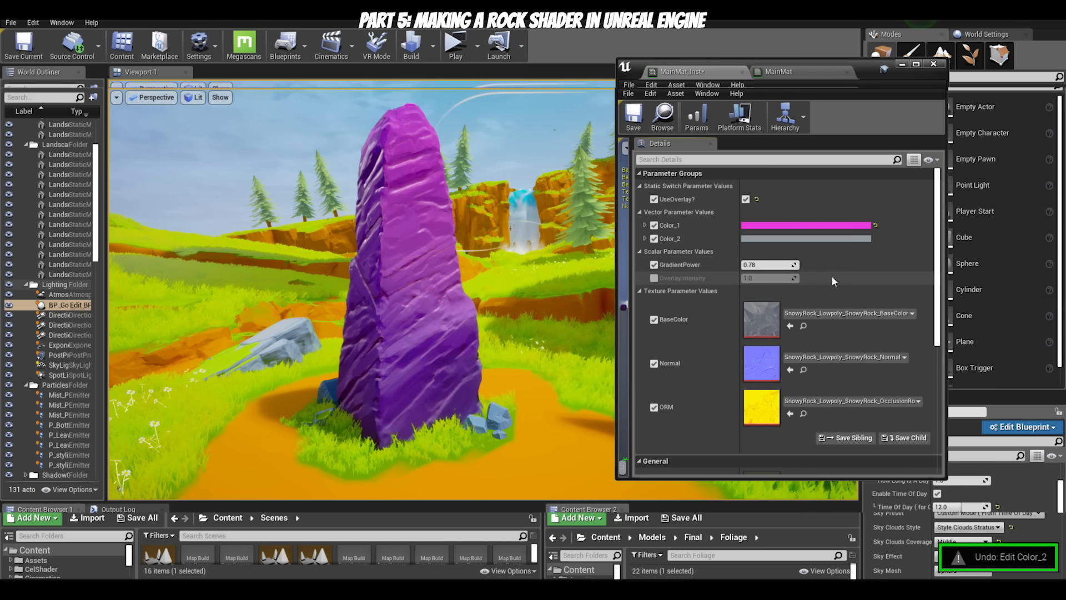
left_click(745, 198)
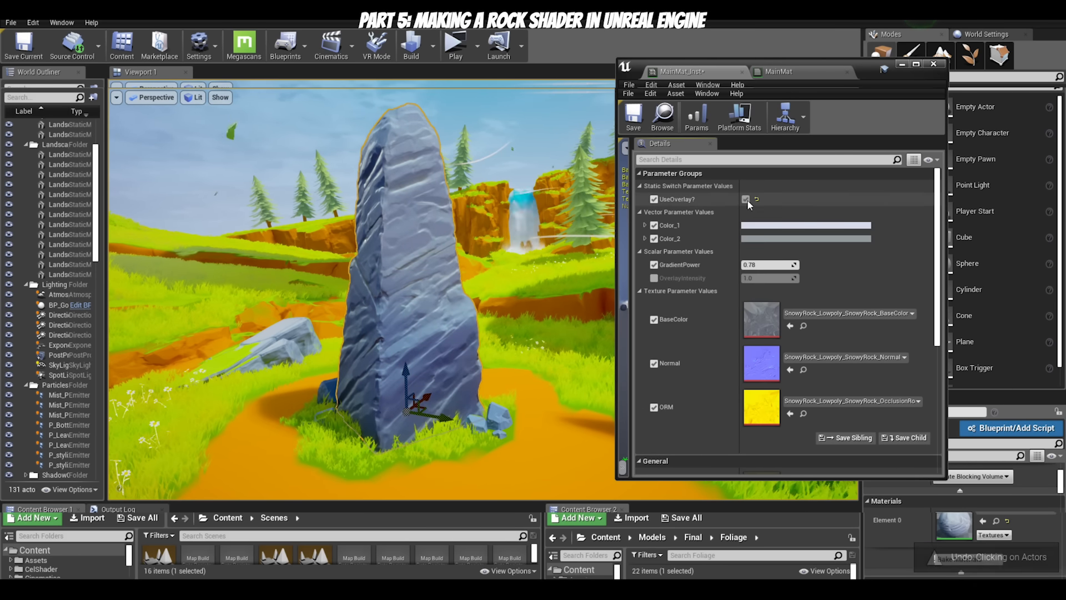
- Close the MainMat_Inst editor and enlarge the MainMat material graph to full size
left_click(776, 72)
left_click(742, 73)
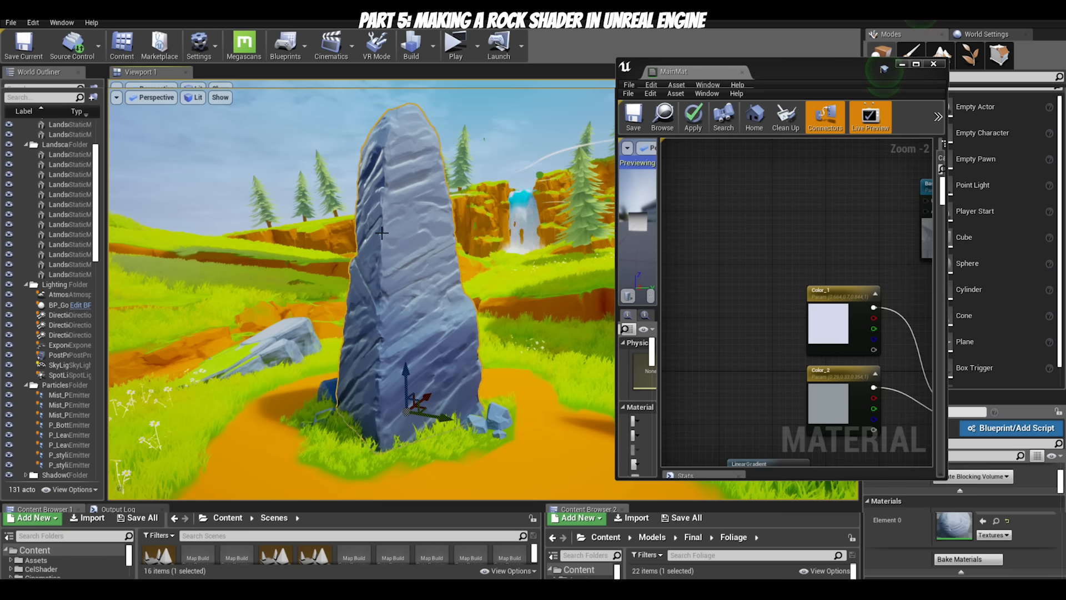
left_click(499, 144)
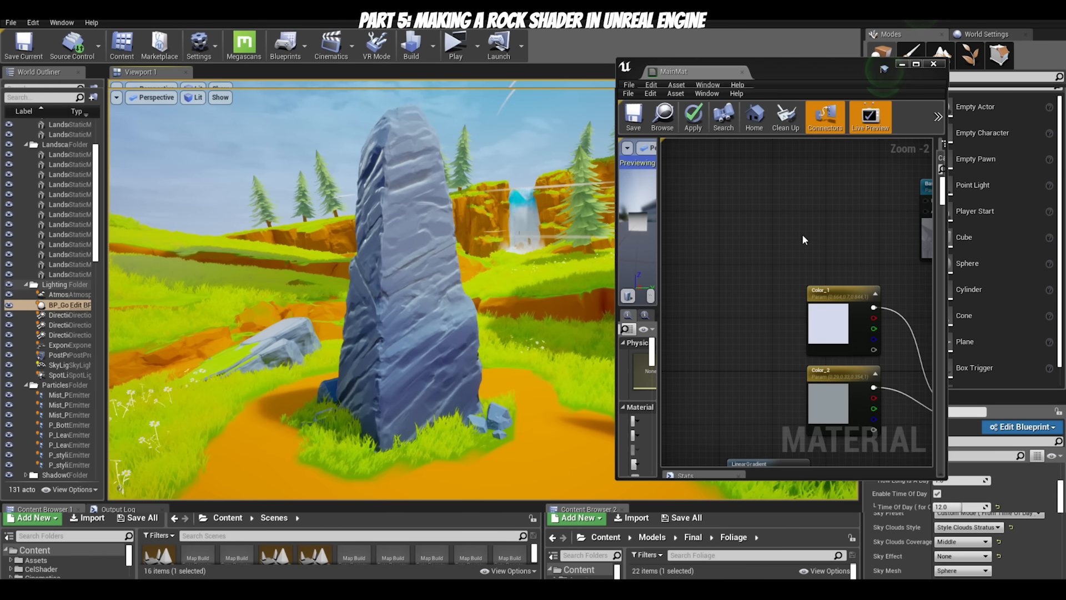
left_click(917, 64)
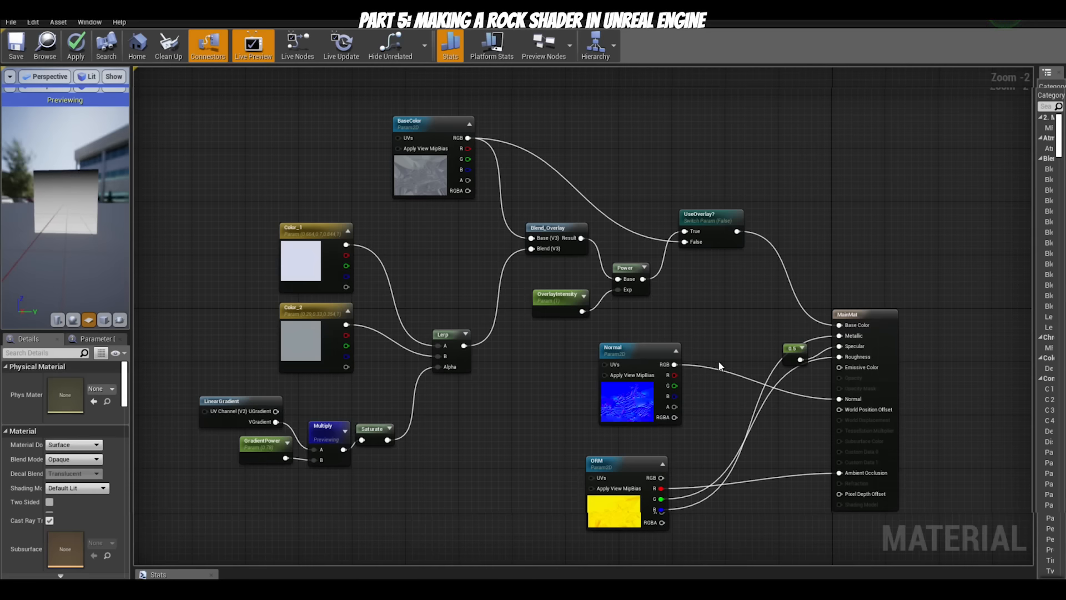
- Move the Normal texture node so it lines up directly above the ORM node
right_click_drag(718, 361, 603, 258)
left_click(525, 277)
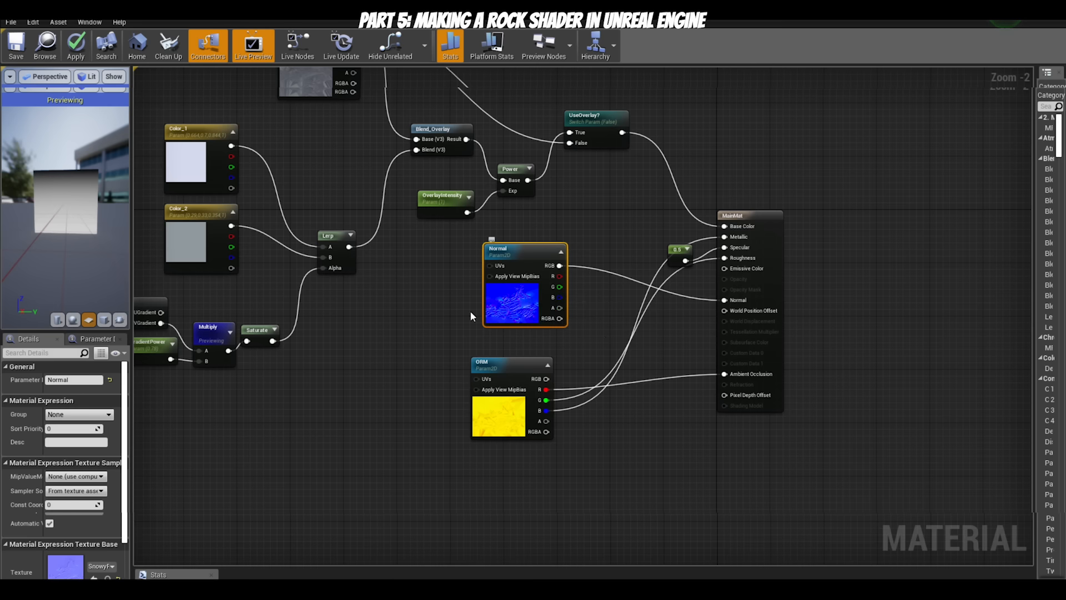
left_click_drag(515, 265, 502, 285)
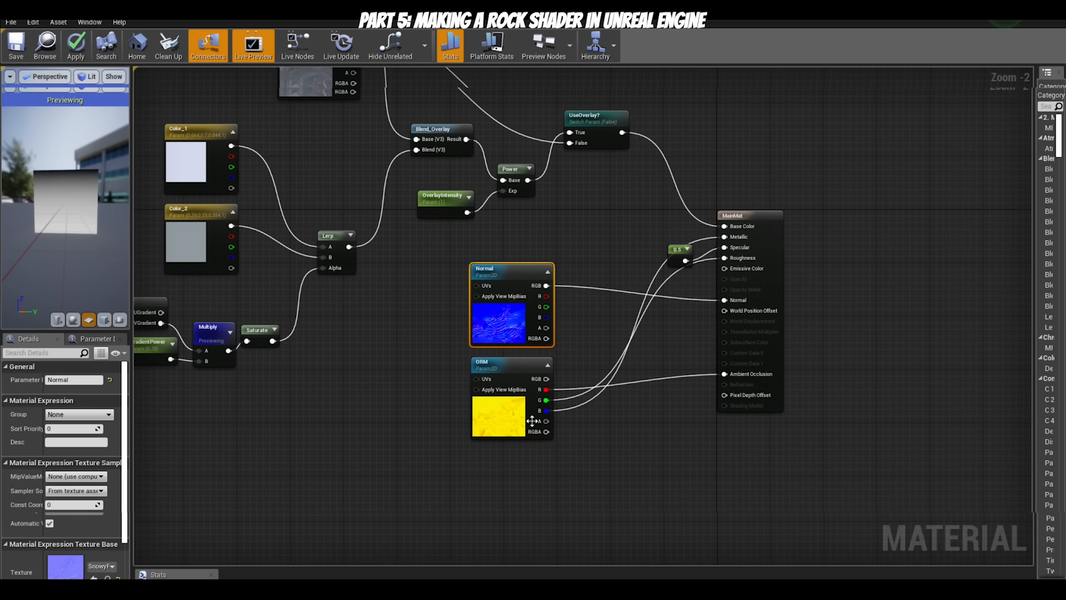
left_click(510, 427)
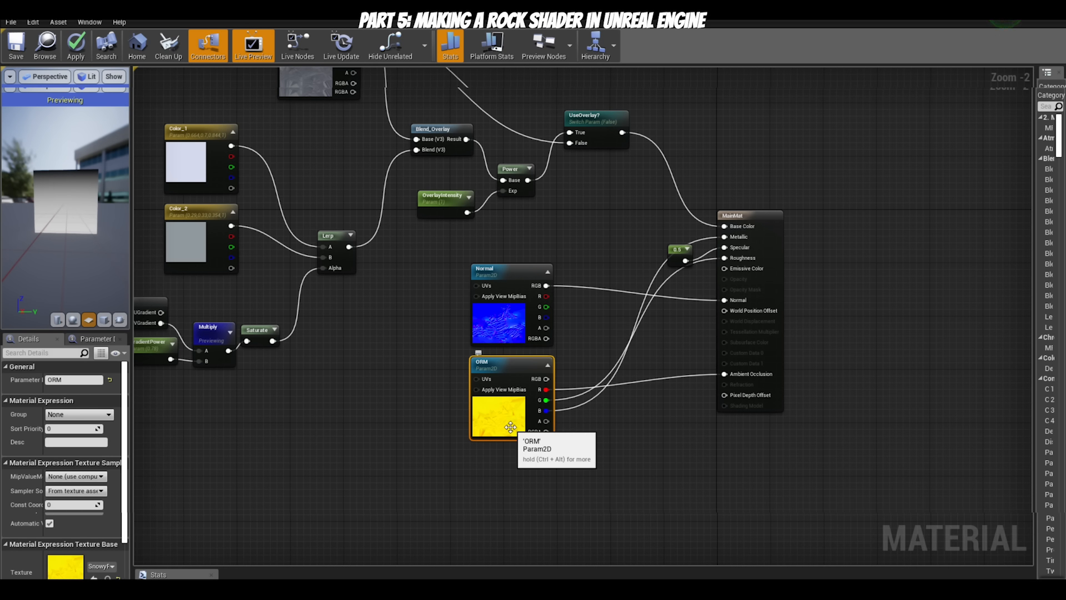
scroll(594, 350, "up", 2)
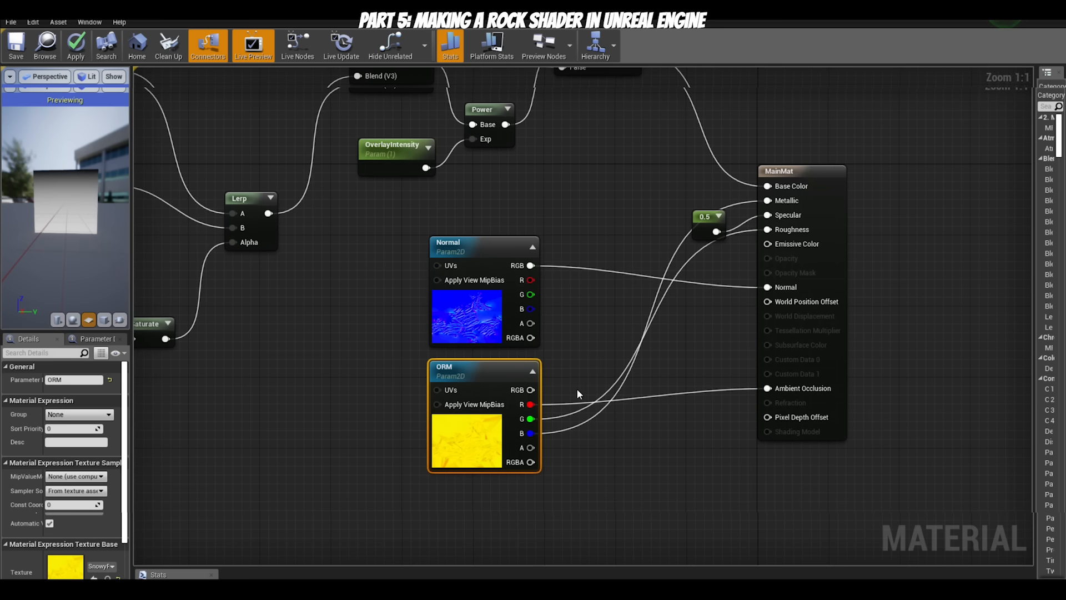
- Examine how the BaseColor texture feeds both Blend_Overlay and the False input of the UseOverlay? switch
right_click_drag(577, 389, 650, 389)
right_click_drag(654, 263, 639, 469)
right_click_drag(652, 407, 767, 435)
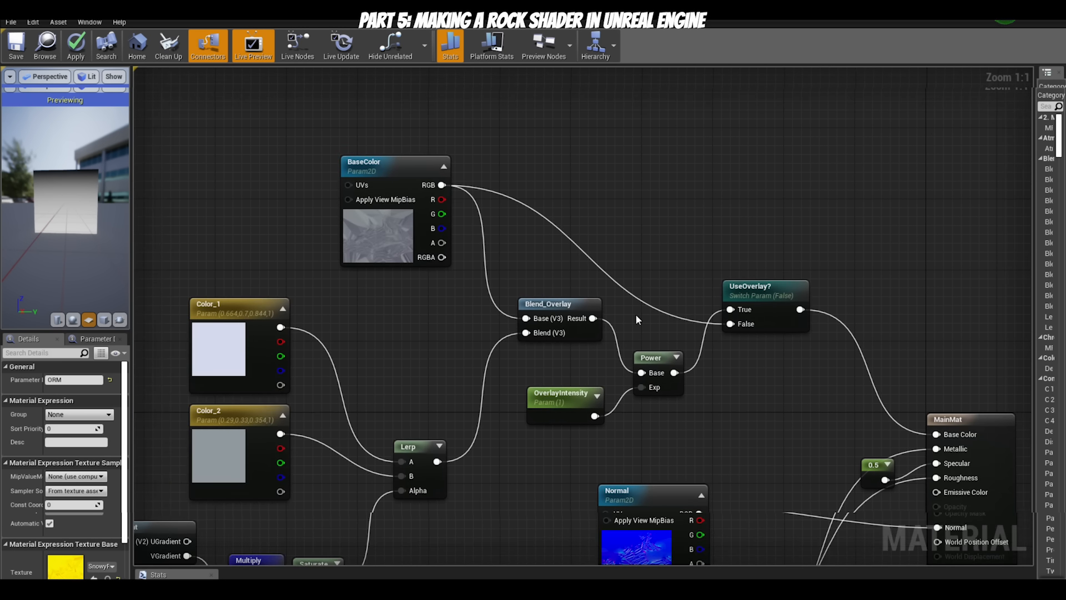
left_click(395, 159)
left_click(745, 238)
right_click_drag(745, 238, 654, 261)
left_click(577, 240)
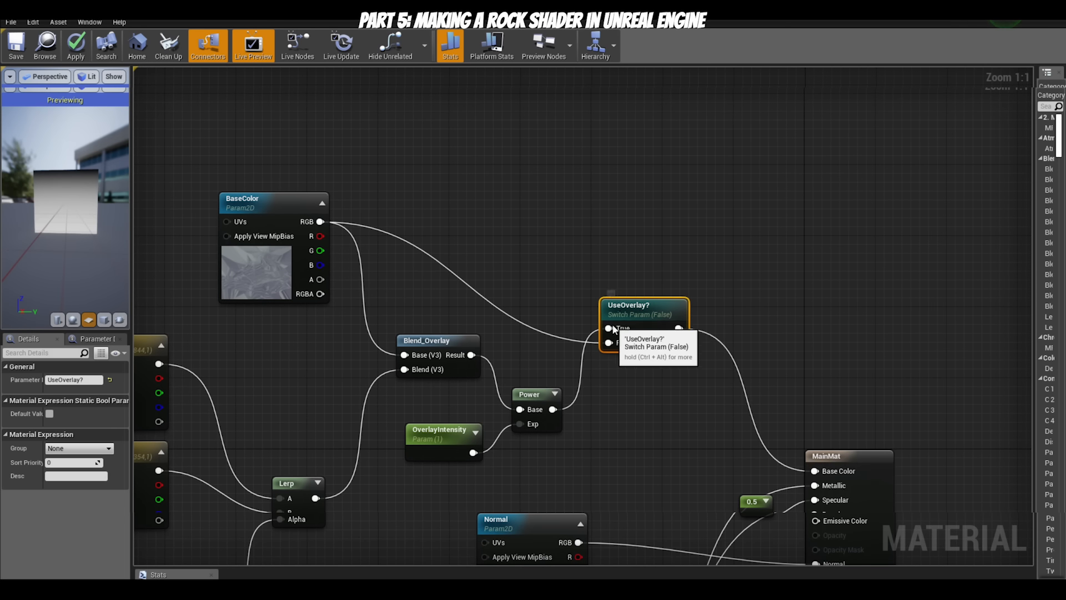
left_click(651, 372)
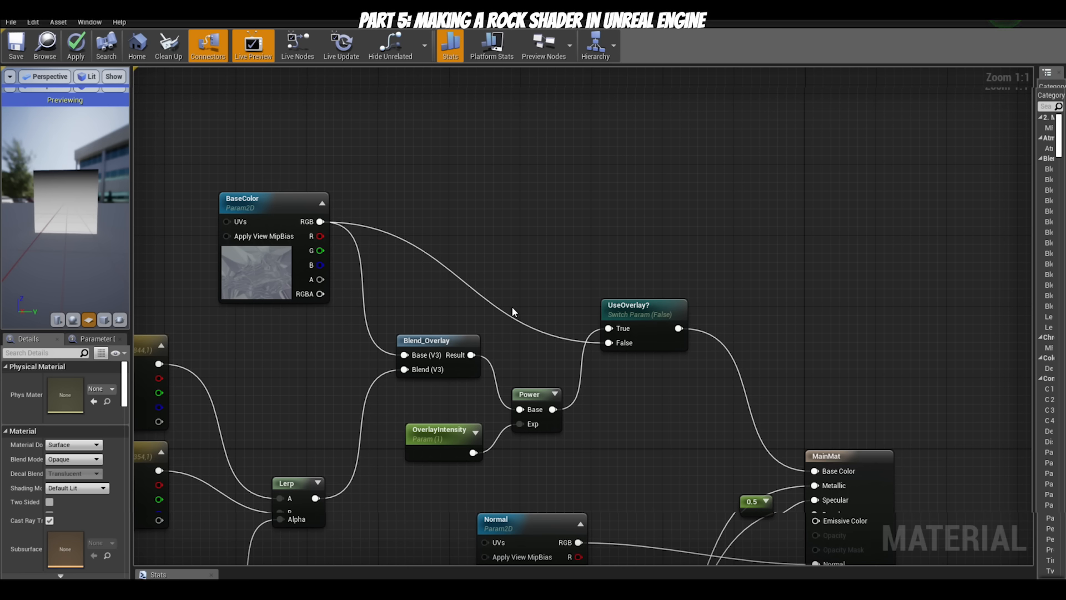
- Trace the overlay branch from BaseColor, Blend_Overlay, OverlayIntensity and Power through UseOverlay? to MainMat's Base Color input
right_click_drag(511, 305, 777, 166)
left_click_drag(605, 516, 256, 216)
left_click_drag(879, 322, 664, 224)
right_click_drag(917, 297, 758, 449)
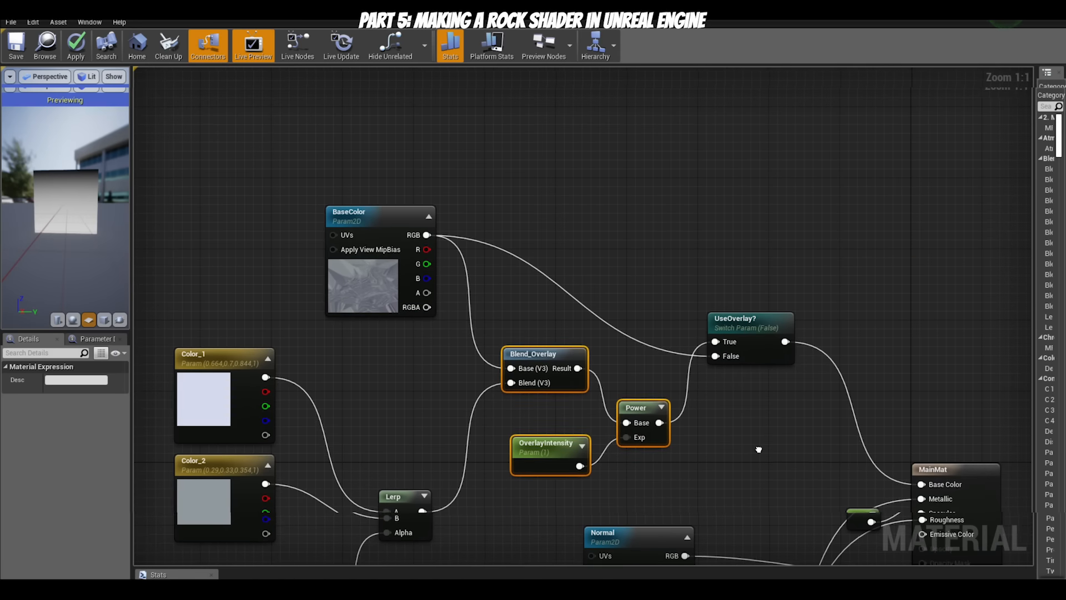
left_click(455, 193)
left_click_drag(439, 165, 365, 309)
right_click_drag(793, 236, 581, 145)
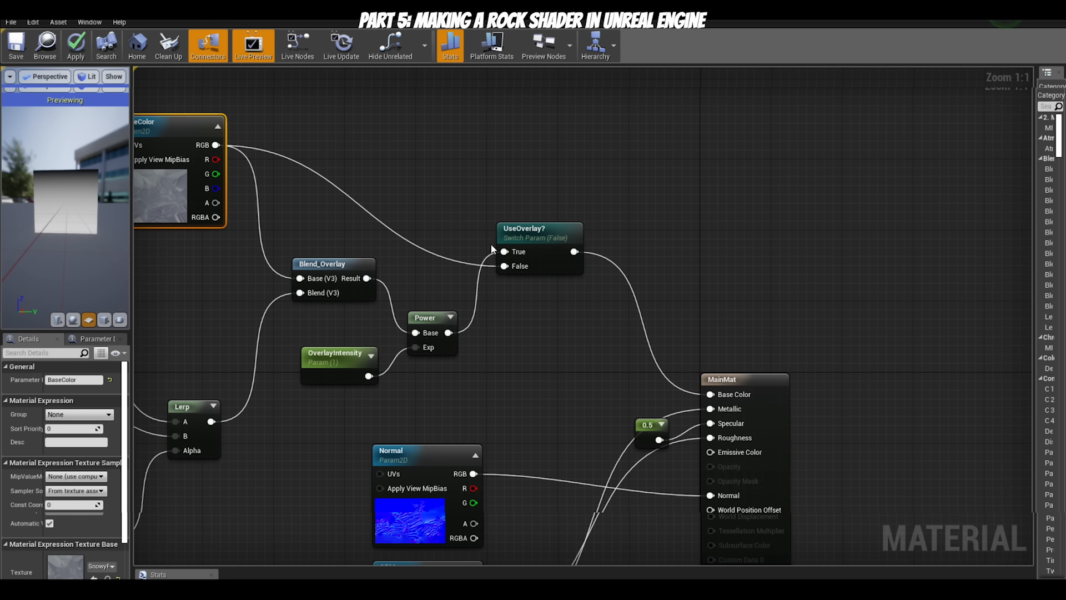
left_click(503, 247)
left_click(741, 380)
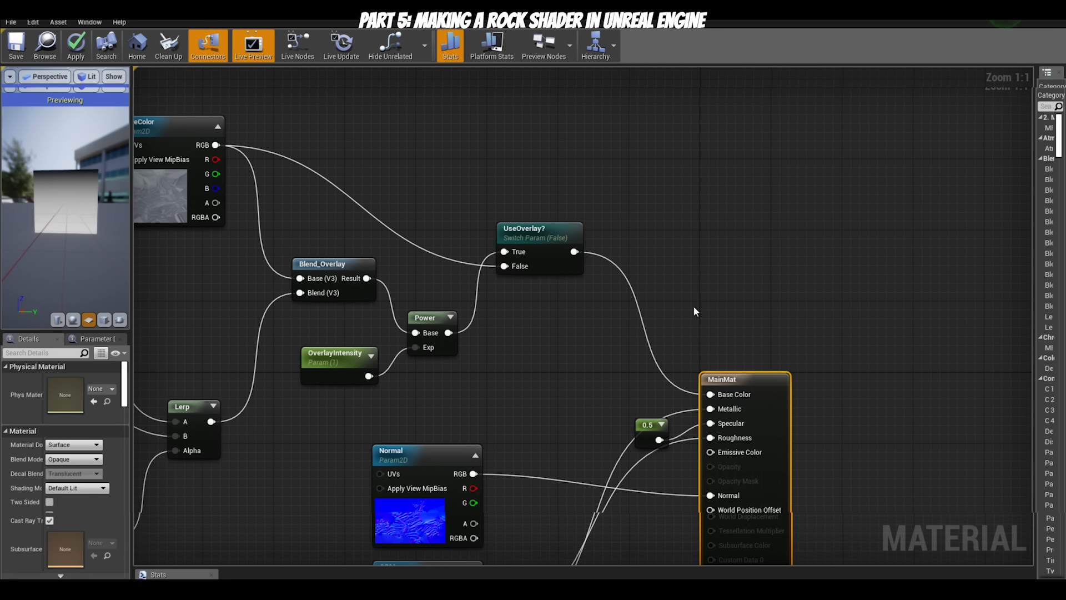
- Inspect the Color_1 and Color_2 parameters and the Multiply node in the gradient part of the graph
right_click_drag(694, 310, 826, 266)
right_click_drag(479, 213, 705, 203)
right_click_drag(537, 239, 598, 208)
left_click(414, 244)
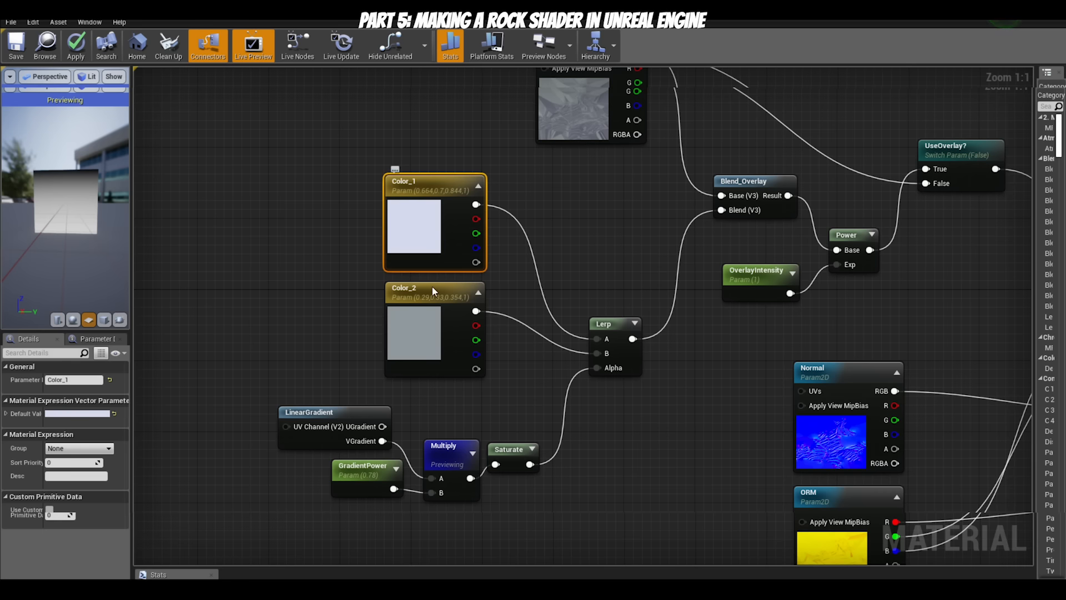
left_click(429, 338)
left_click(442, 453)
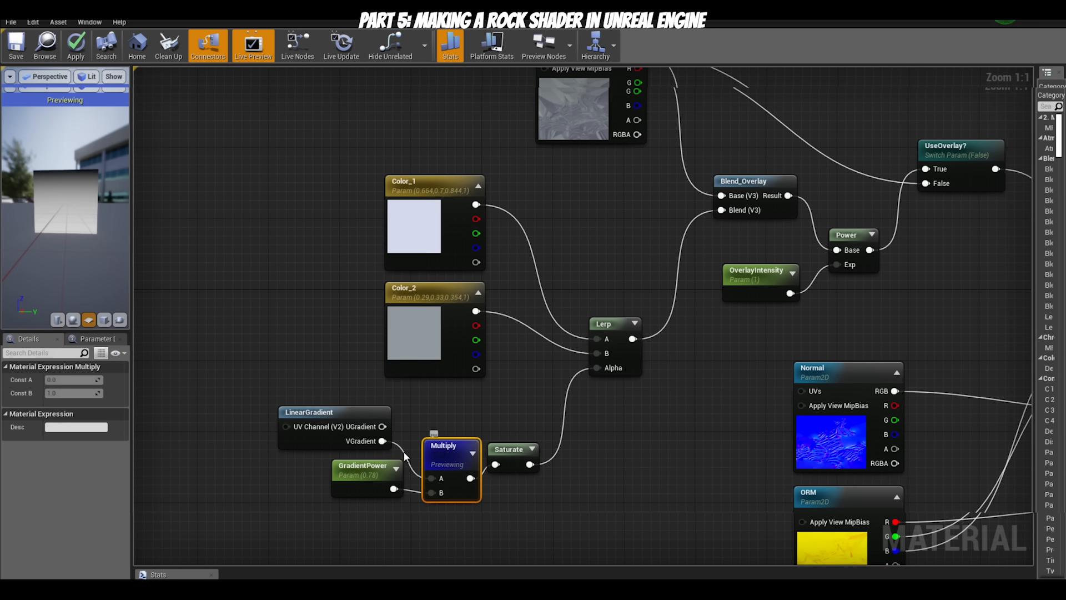
right_click(451, 478)
left_click(410, 402)
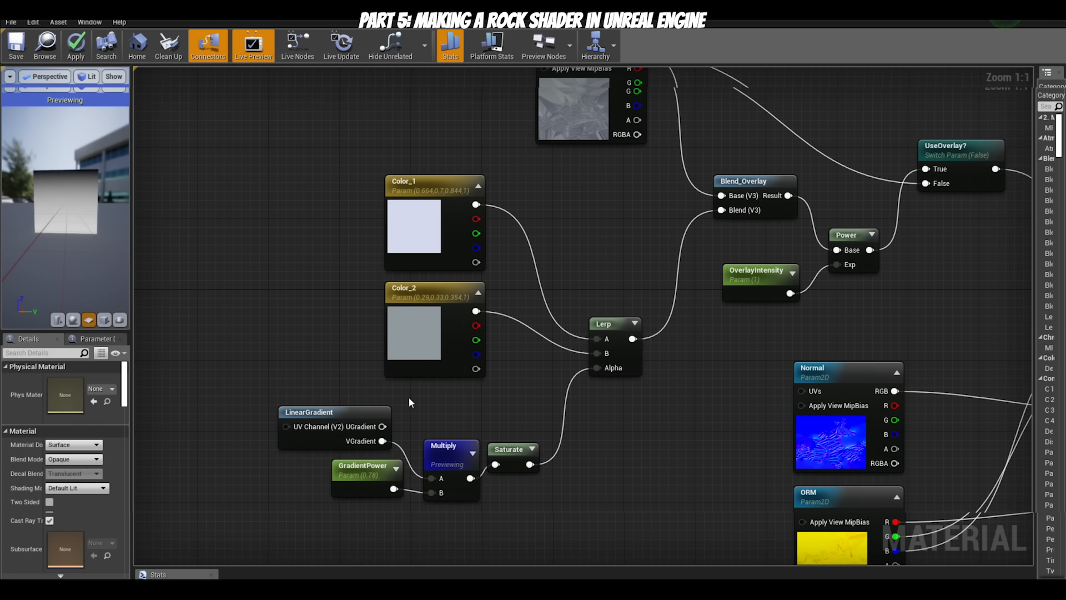
- Inspect the Lerp of the two colors, its LinearGradient-driven Alpha branch, and the Multiply node's preview on the plane
right_click_drag(493, 319, 412, 345)
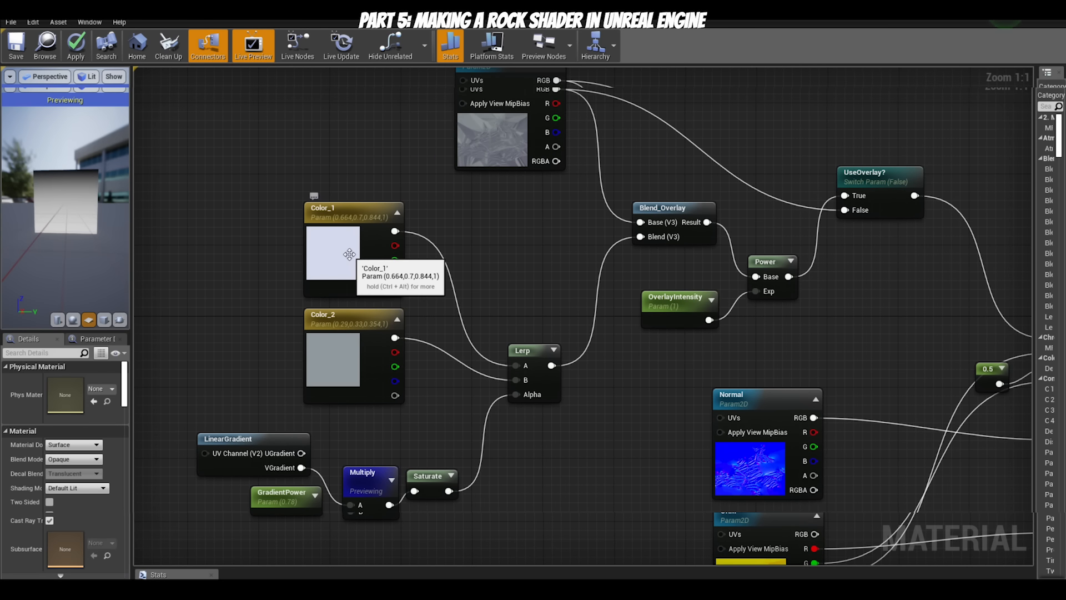
left_click(320, 363)
left_click(514, 351)
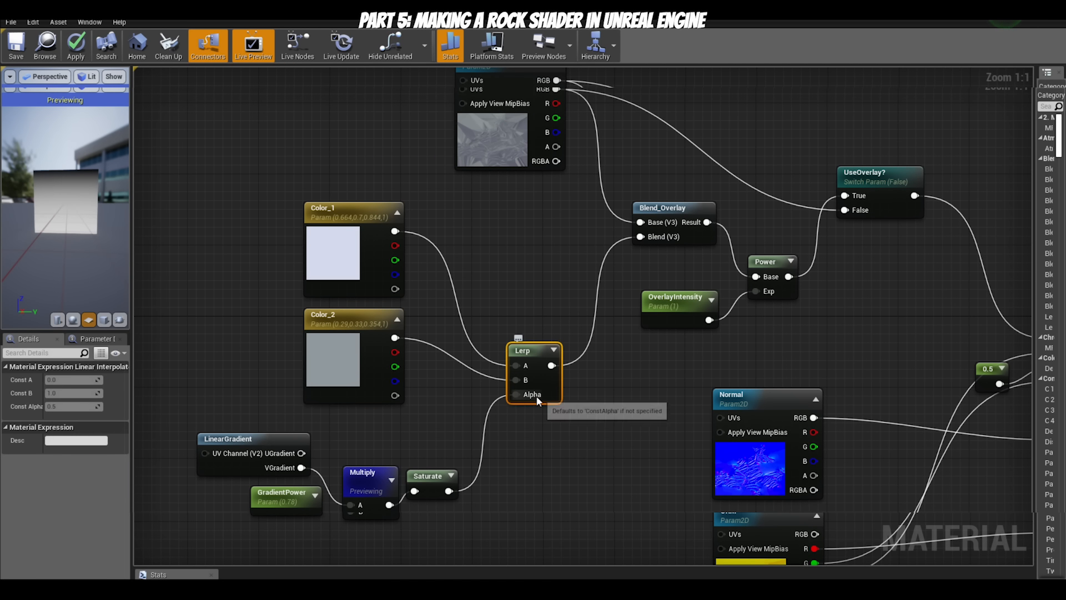
right_click_drag(263, 439, 389, 348)
left_click(389, 348)
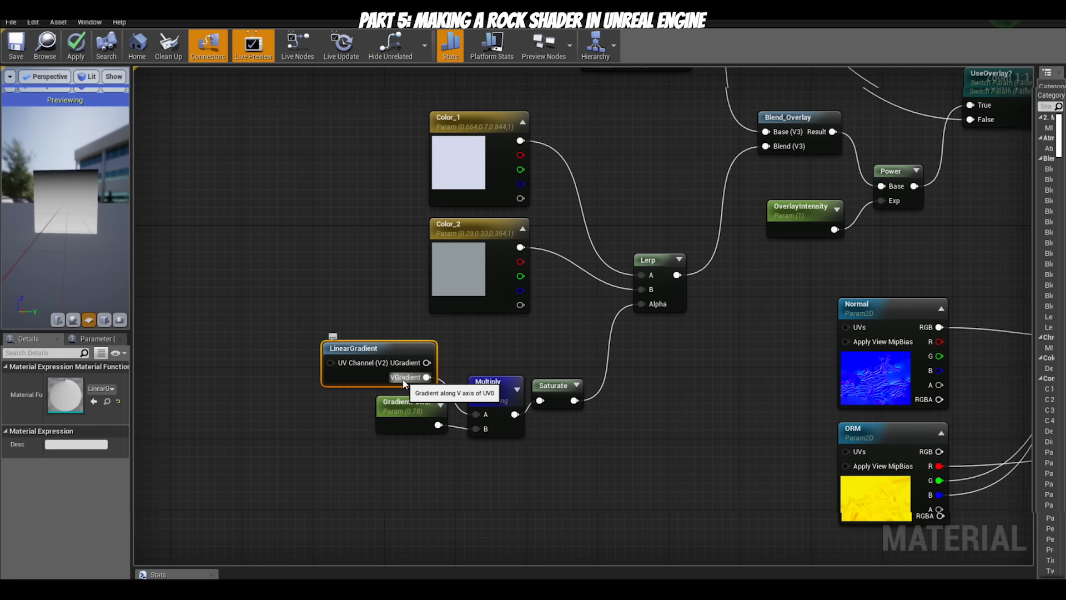
left_click(493, 390)
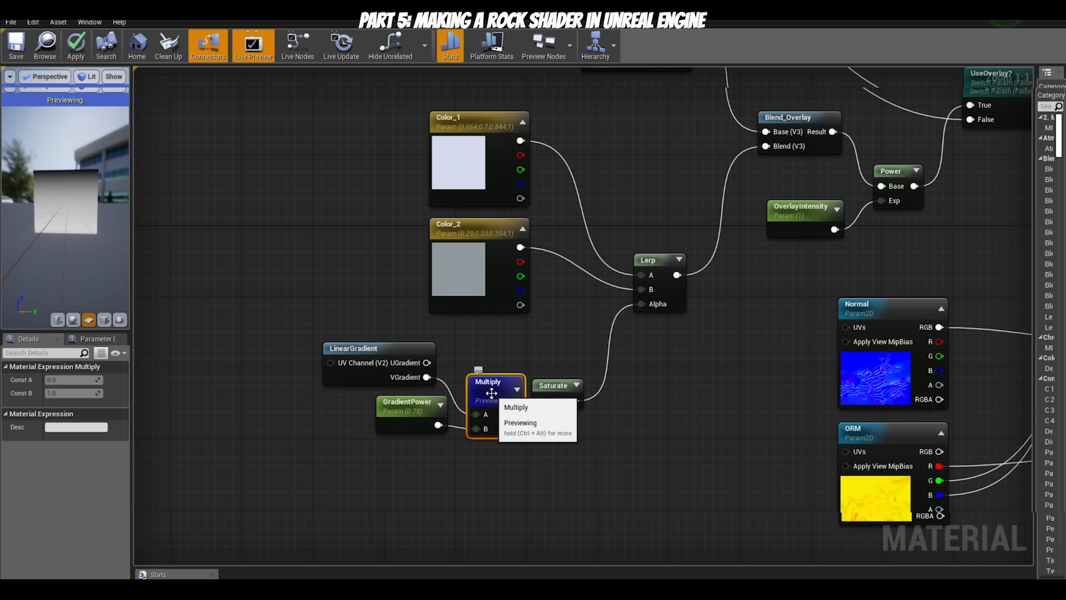
left_click_drag(75, 200, 67, 192)
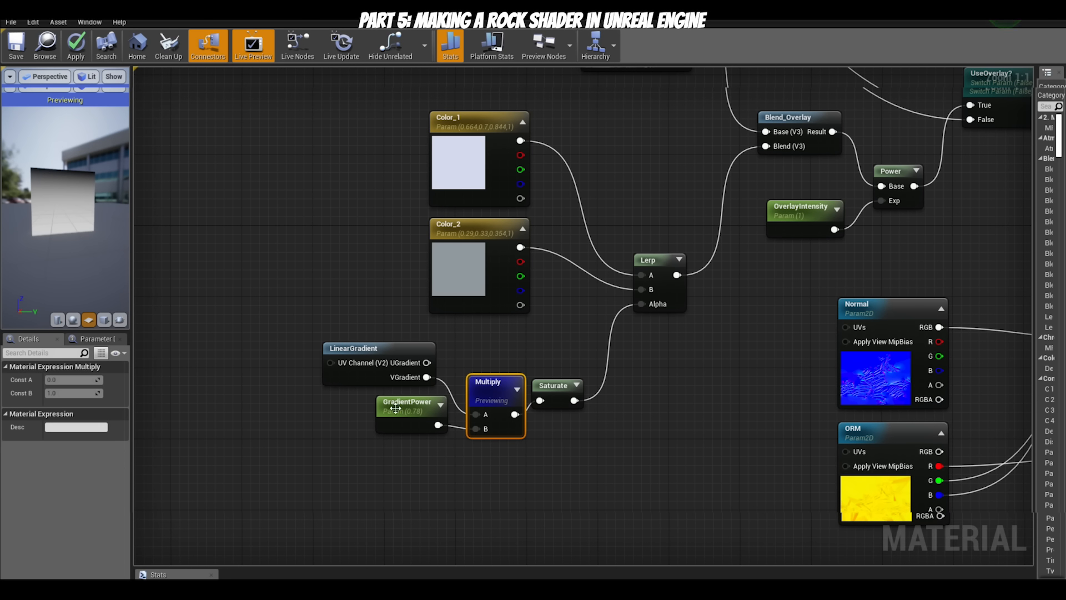
- Move the Color_1 and Color_2 nodes so they sit closely stacked above the gradient nodes
right_click_drag(564, 348, 535, 377)
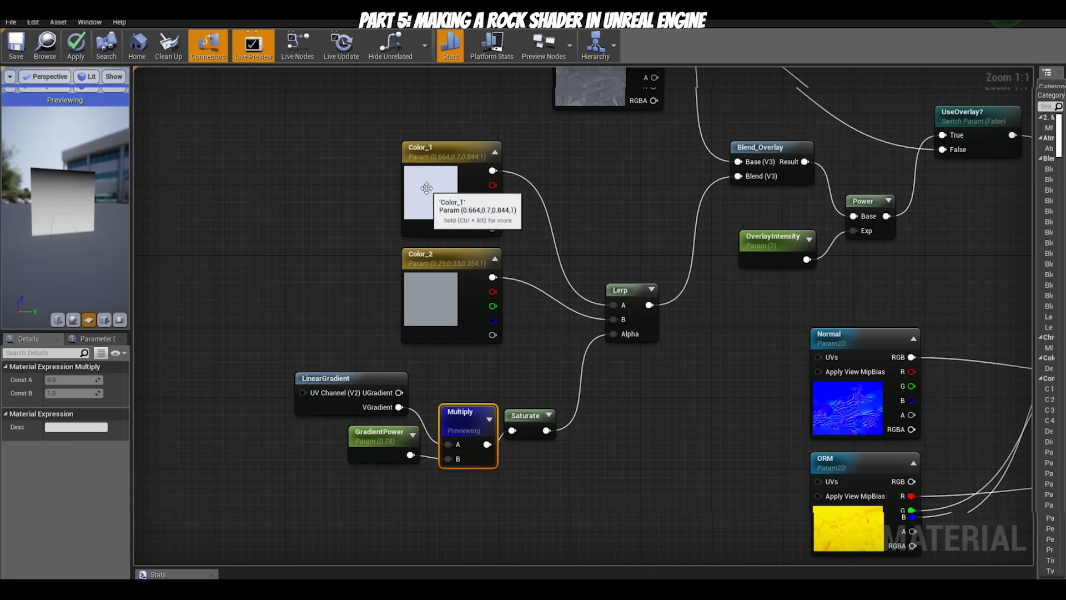
mouse_move(441, 311)
left_mouse_down()
mouse_move(443, 199)
mouse_move(442, 306)
left_mouse_up()
left_click_drag(450, 89, 446, 165)
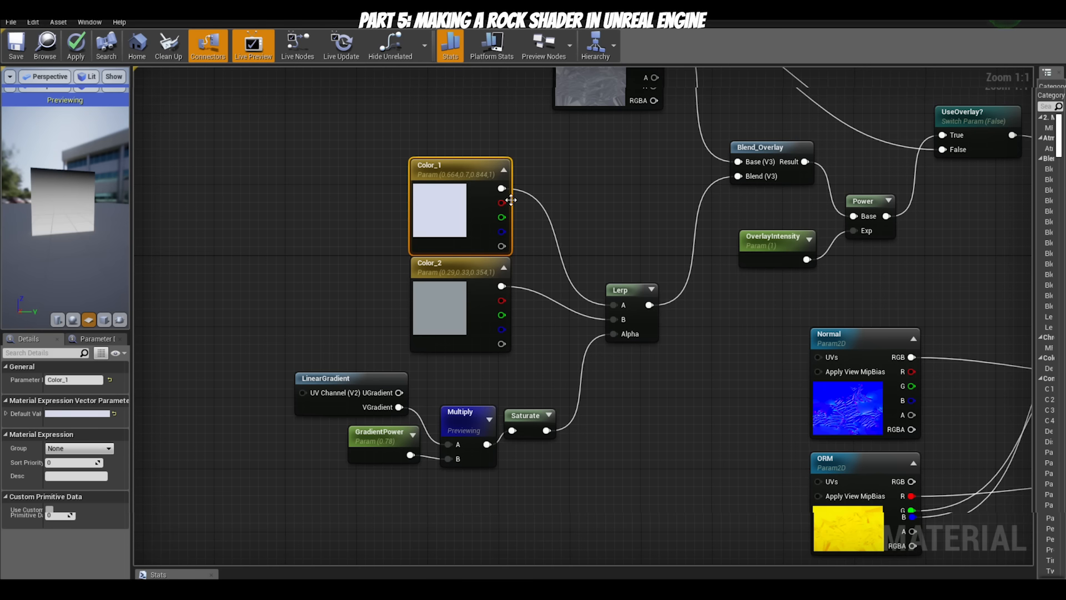
- Try swapping the connections so Color_1 feeds the Lerp's B input and Color_2 its A input
left_click_drag(501, 188, 615, 321)
left_click_drag(502, 286, 613, 305)
left_click(634, 263)
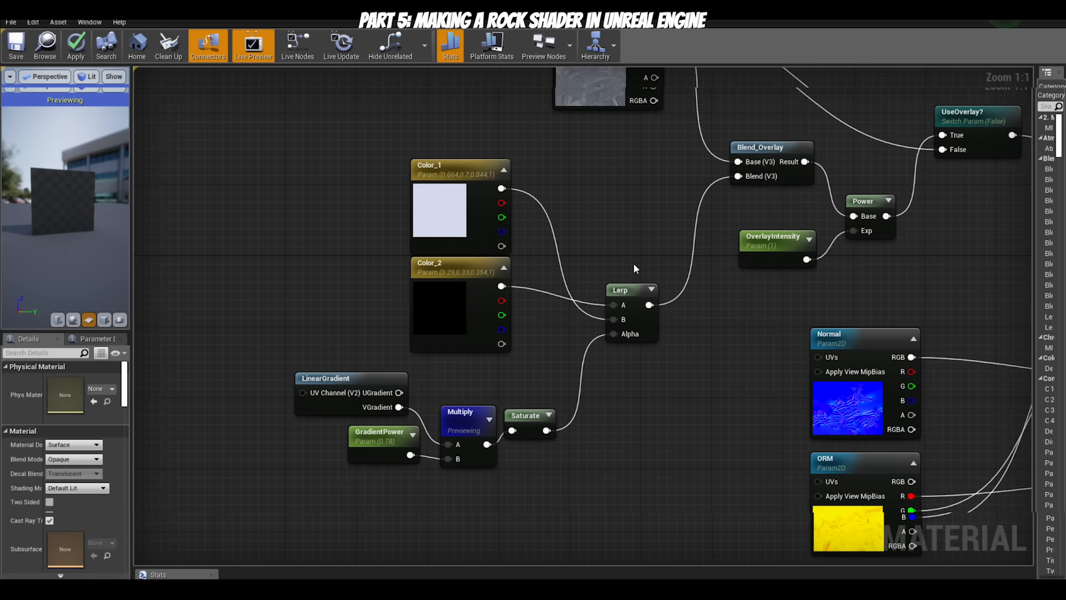
key("ctrl+z")
key("ctrl+z")
- Move the GradientPower node farther from Multiply, below LinearGradient, and check the gradient's Multiply and Saturate nodes
right_click_drag(553, 373, 567, 352)
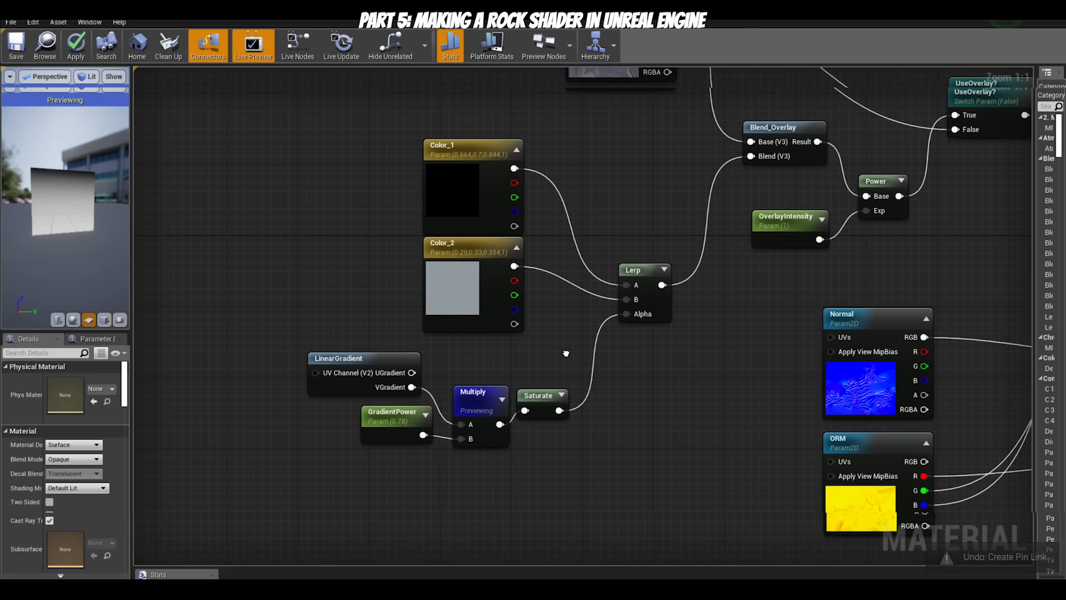
left_click(383, 442)
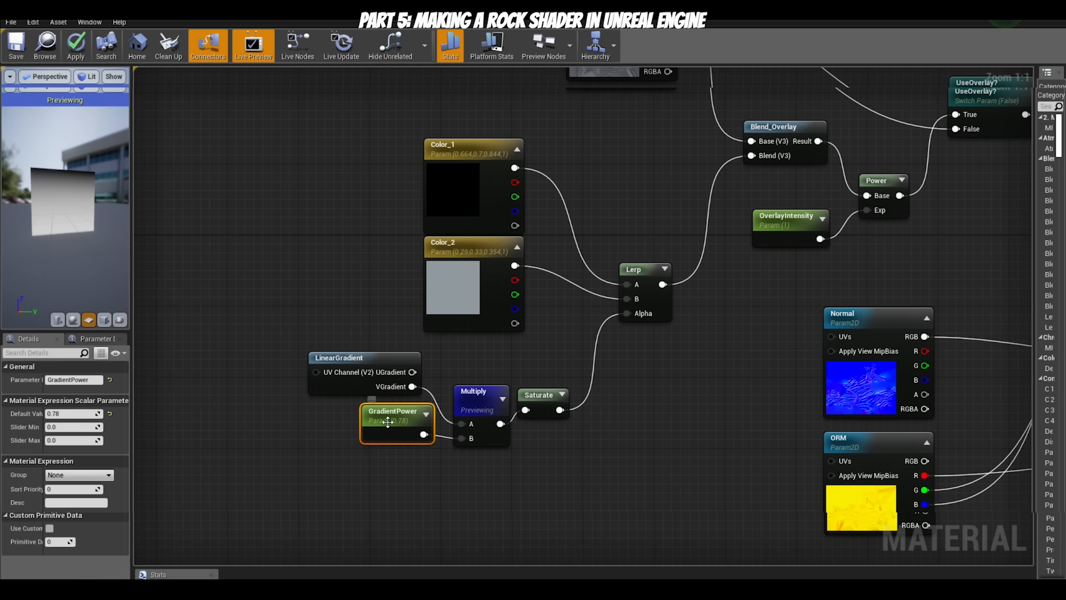
left_click_drag(383, 441, 343, 457)
left_click(468, 404)
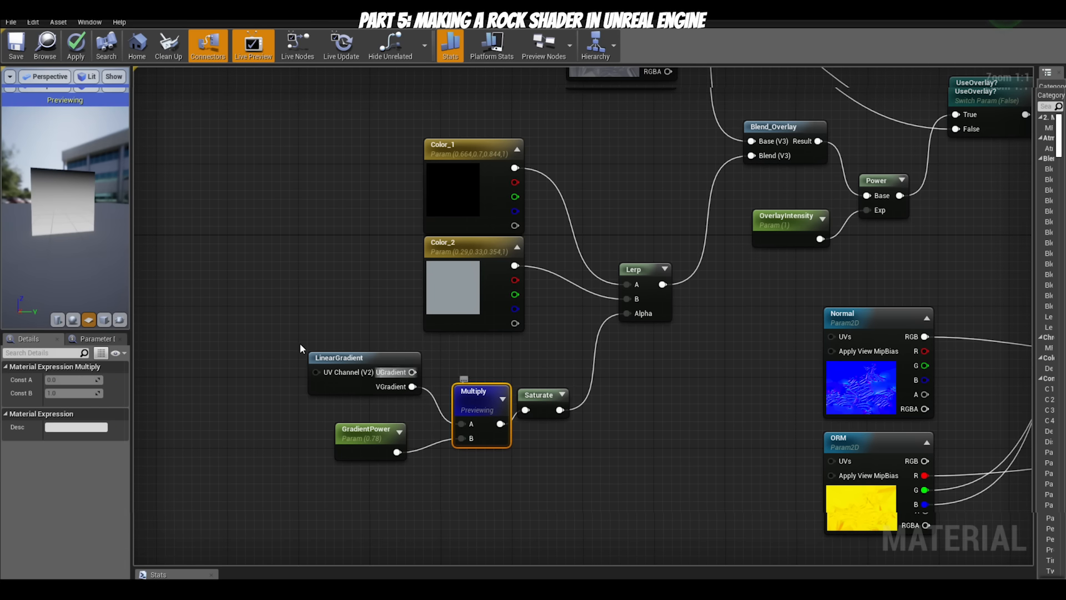
right_click_drag(603, 363, 485, 380)
left_click(413, 415)
right_click(543, 416)
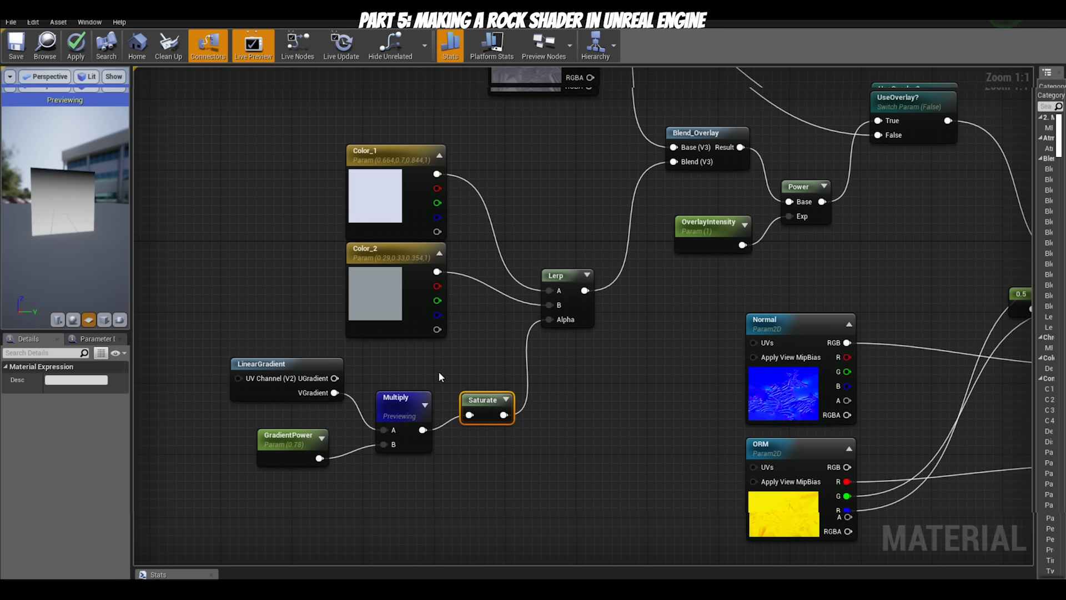
- Examine how the Lerp result and BaseColor combine in Blend_Overlay and pass into the Power node
left_click(325, 441)
right_click_drag(477, 374, 324, 390)
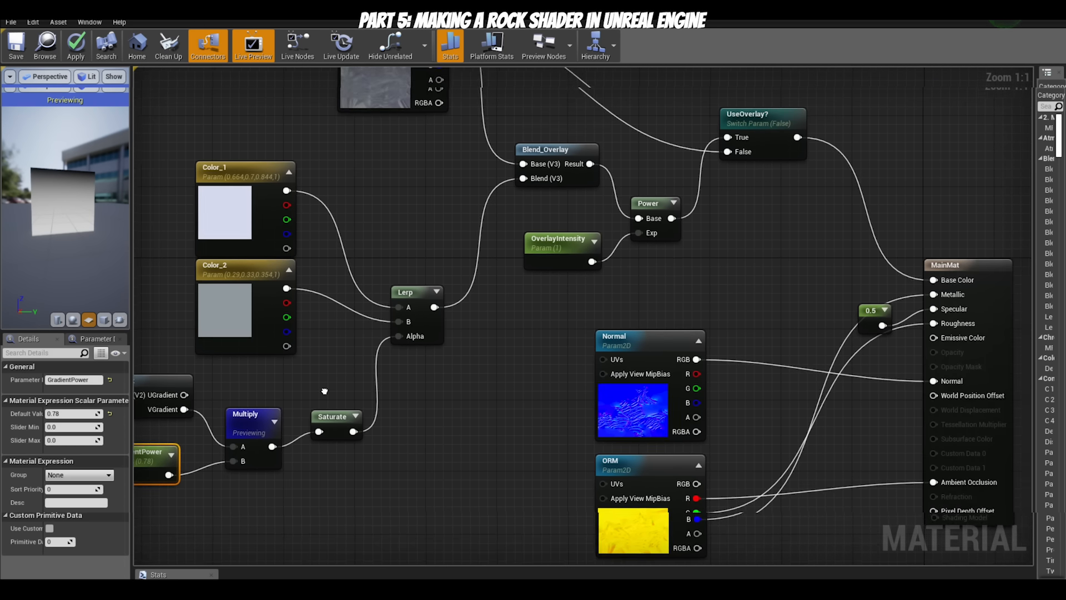
right_click_drag(400, 372, 396, 503)
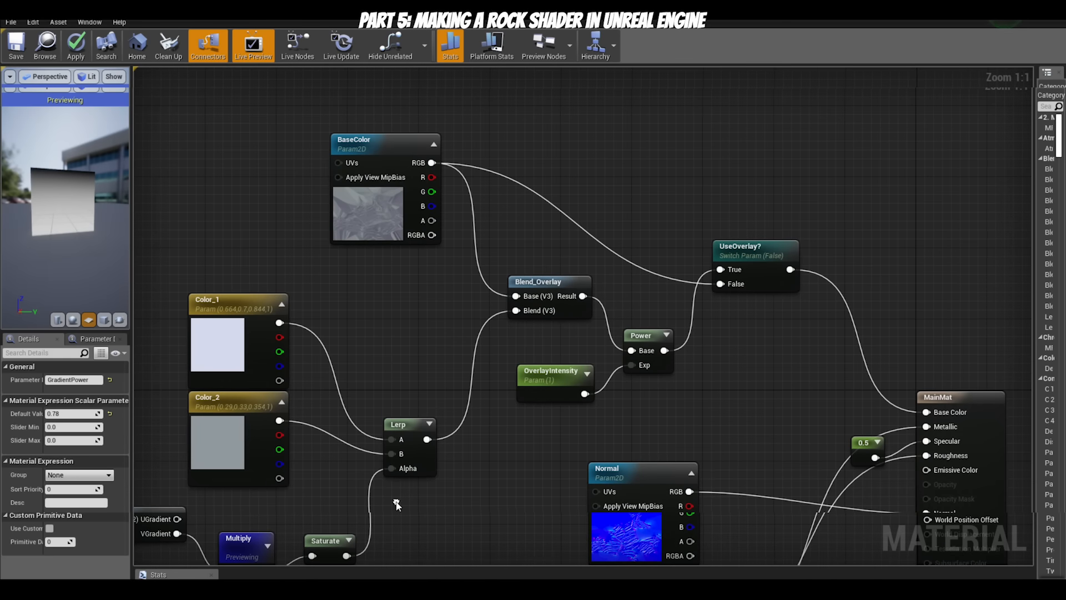
left_click(401, 431)
left_click(543, 284)
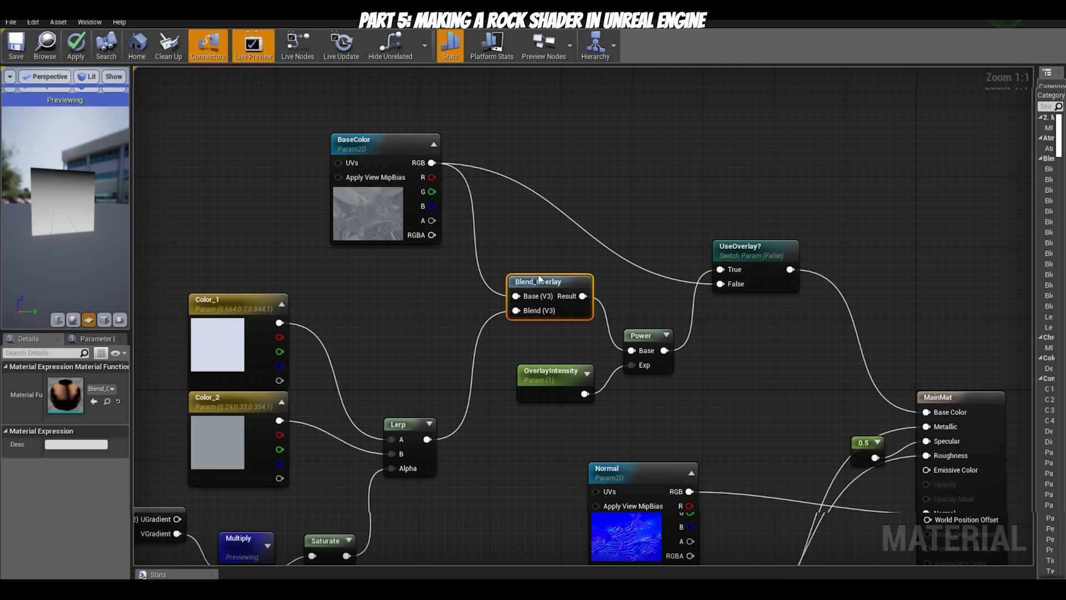
right_click_drag(539, 279, 668, 152)
left_click_drag(585, 511, 252, 183)
right_click_drag(481, 94, 284, 198)
left_click(349, 371)
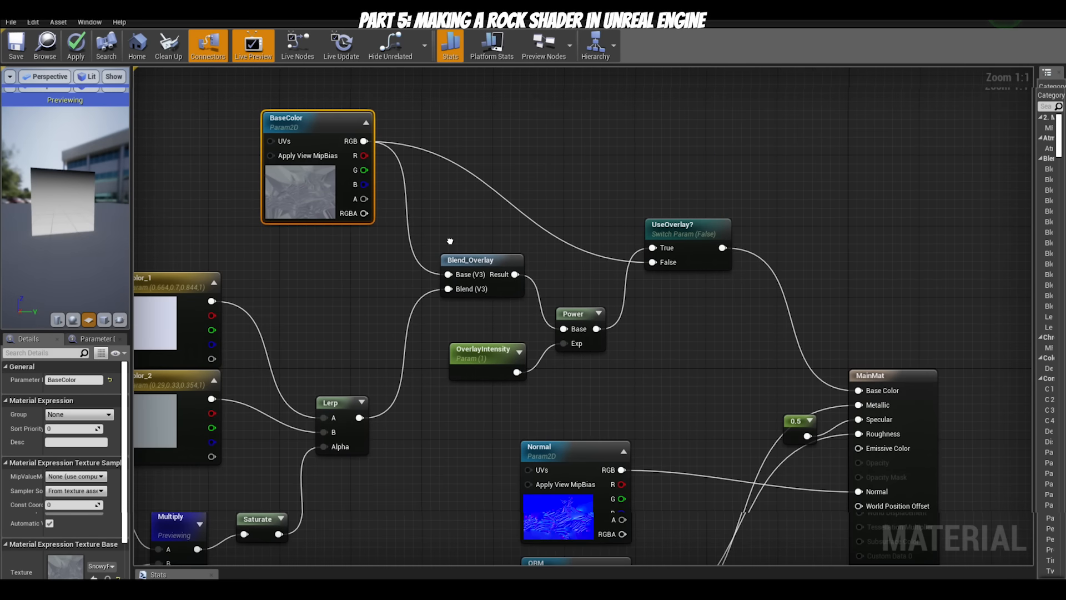
left_click(575, 314)
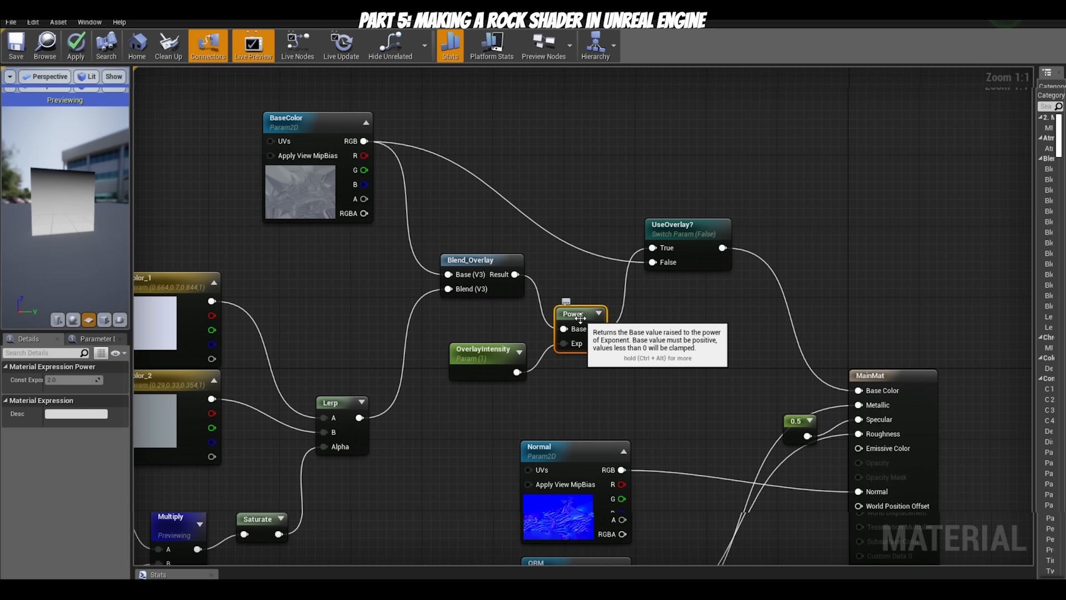
- Check the OverlayIntensity parameter feeding the Power node's exponent, and move the Power node slightly closer to the UseOverlay? switch
left_click(489, 367)
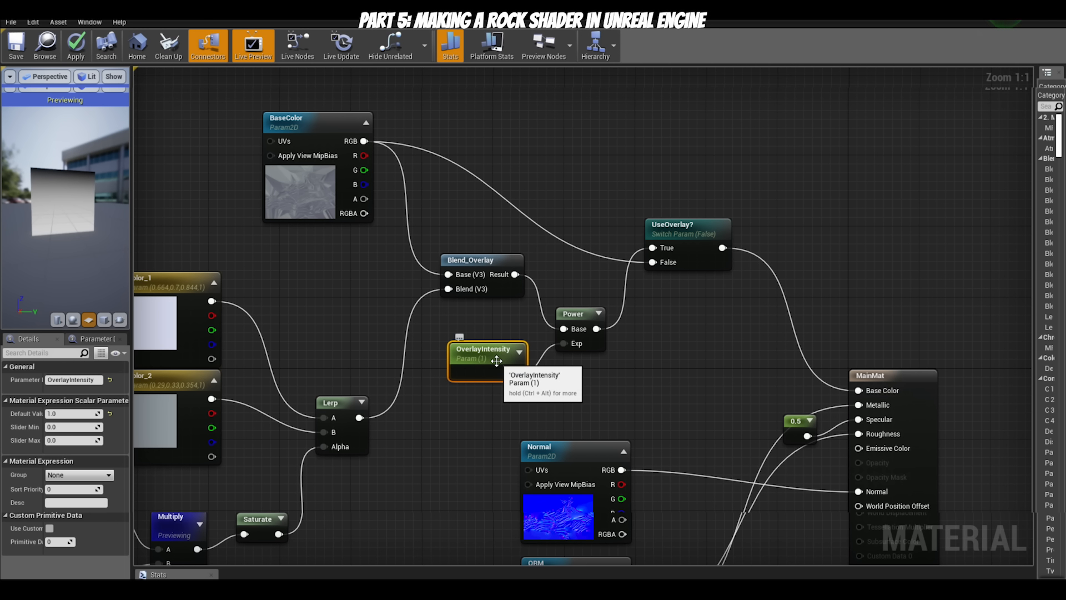
left_click(575, 317)
left_click(583, 294)
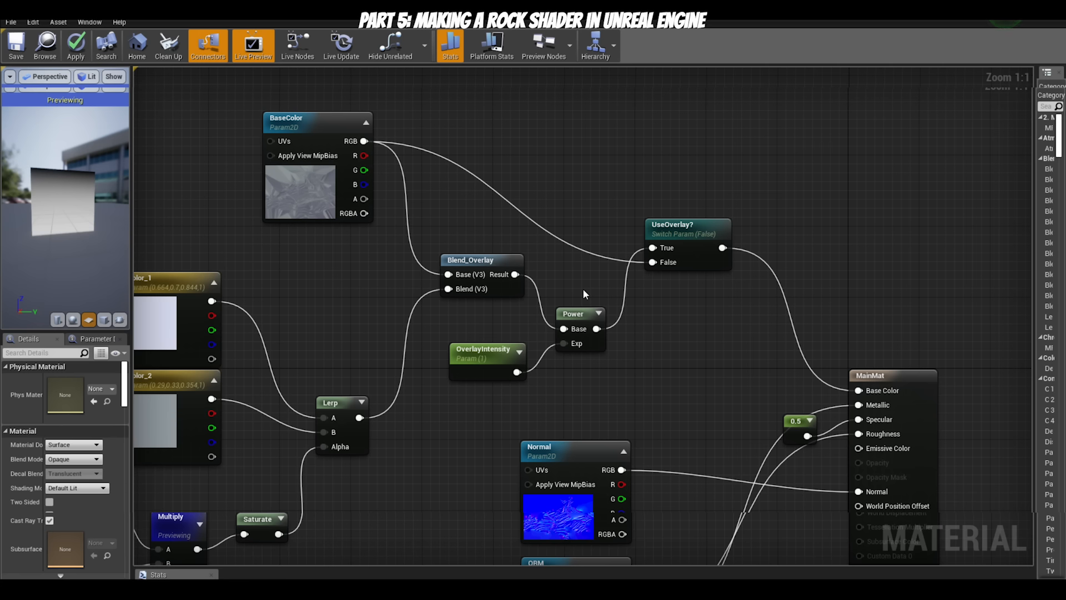
left_click(577, 314)
left_click_drag(578, 314, 479, 380)
left_click(574, 291)
left_click(585, 377)
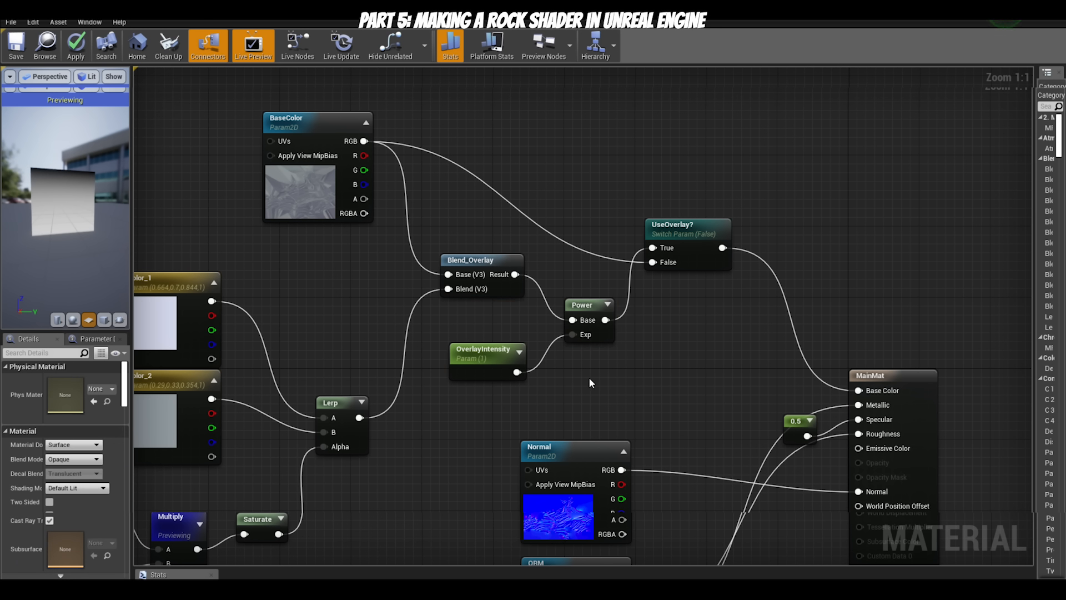
- Examine how the UseOverlay? switch chooses between the gradient overlay branch and the plain BaseColor texture for MainMat's Base Color
right_click_drag(356, 272, 408, 240)
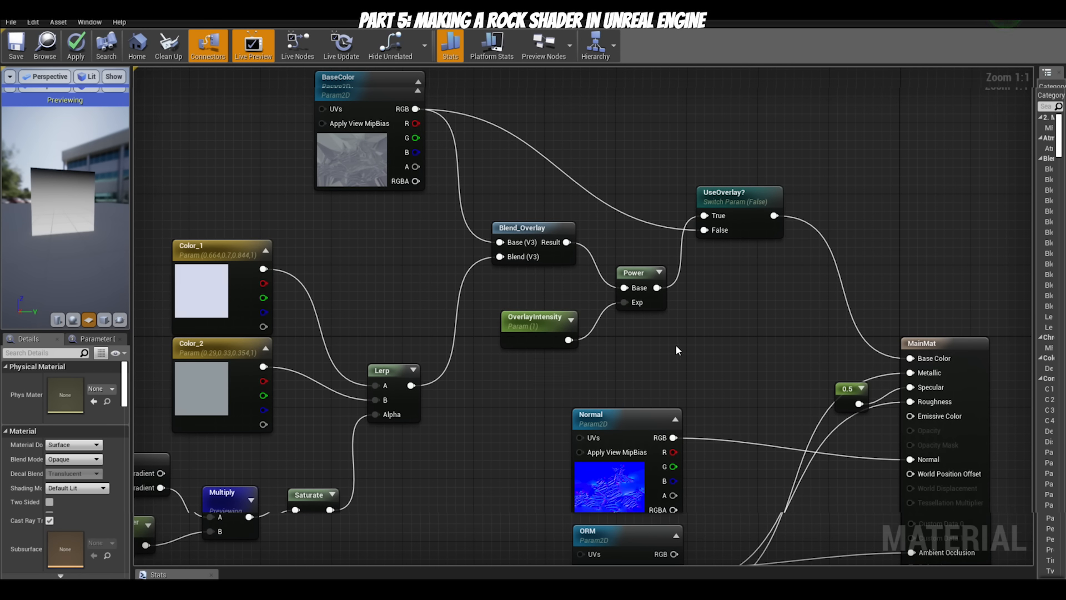
right_click_drag(675, 344, 457, 405)
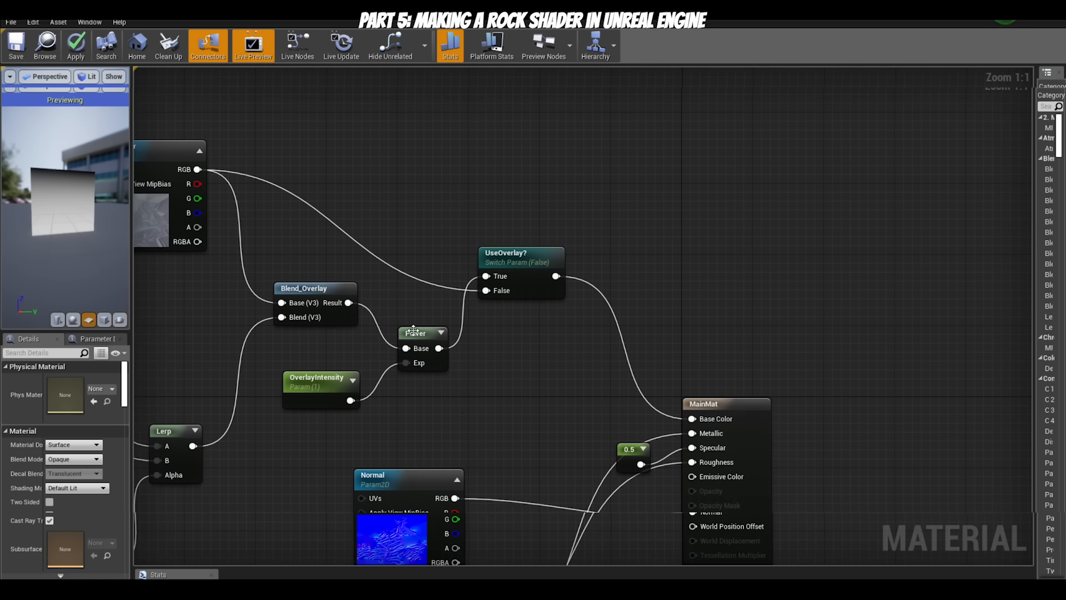
left_click(489, 258)
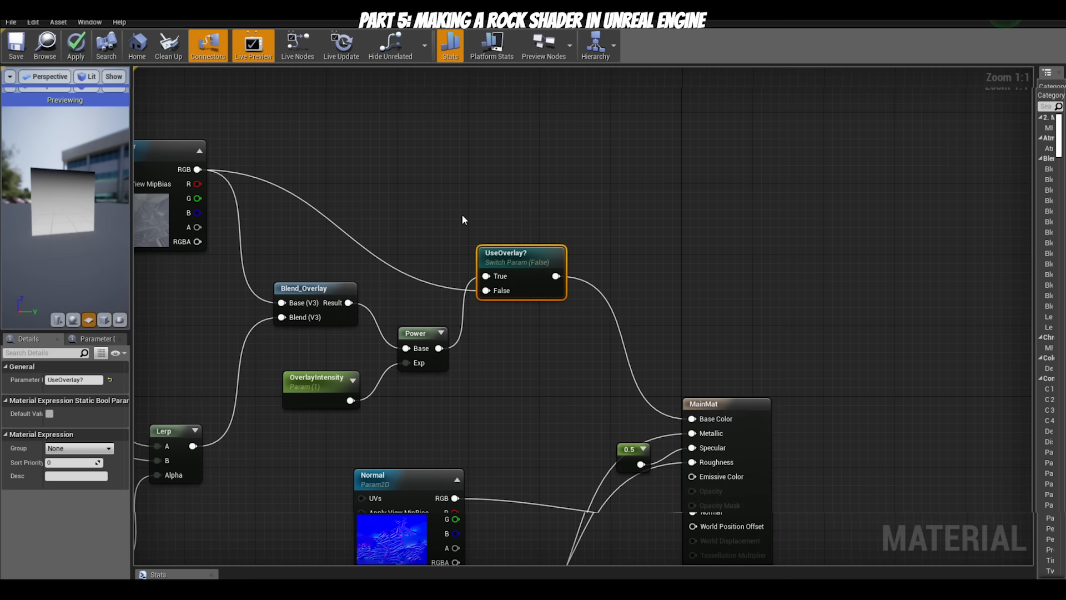
right_click_drag(378, 371, 626, 296)
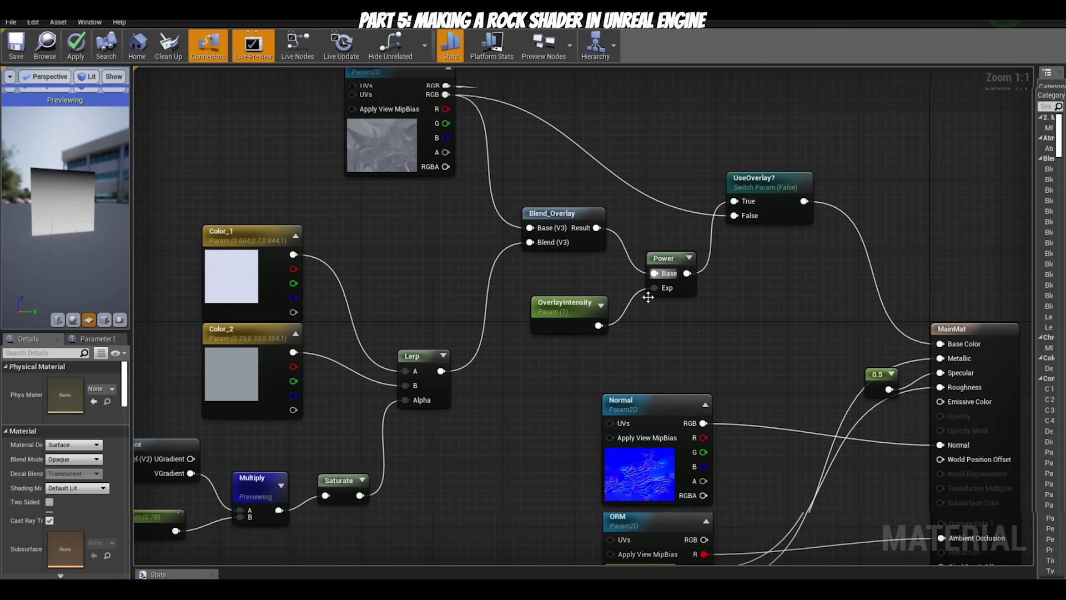
left_click_drag(548, 511, 194, 299)
left_click(493, 351)
right_click_drag(784, 339, 767, 419)
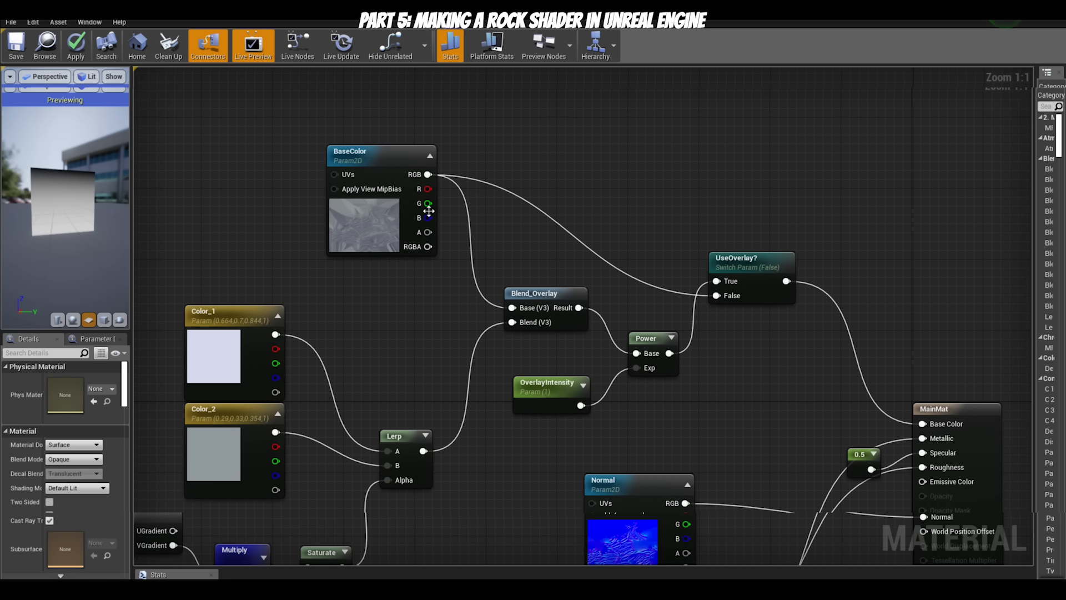
left_click(405, 214)
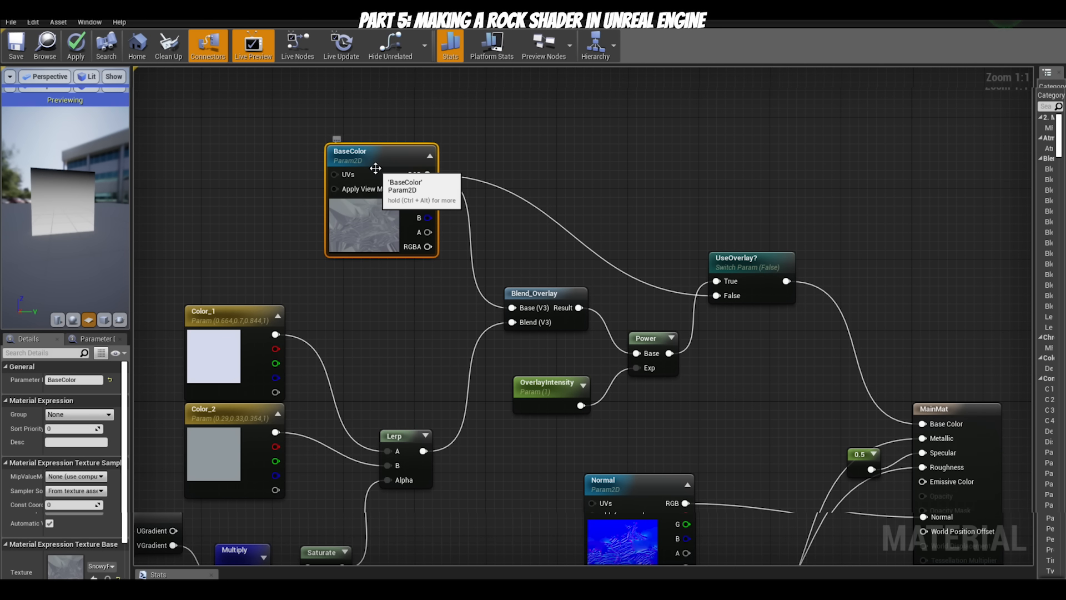
right_click_drag(638, 323, 576, 250)
scroll(511, 242, "down", 2)
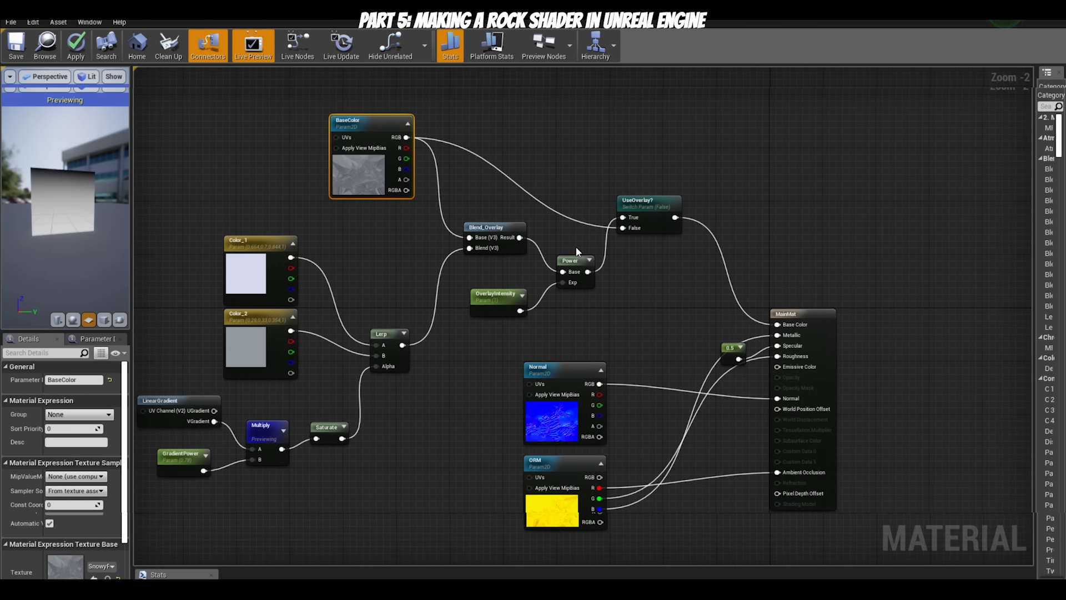
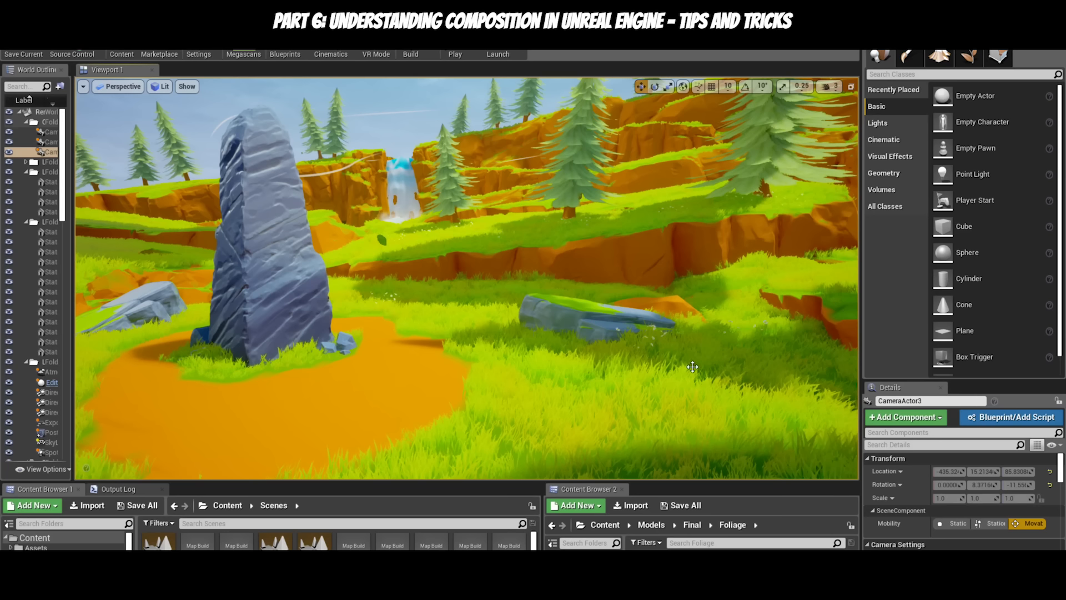
- Look over the rock pillar scene and switch the viewport type to Cinematic Viewport
mouse_move(654, 358)
right_mouse_down()
mouse_move(664, 355)
mouse_move(655, 340)
right_mouse_up()
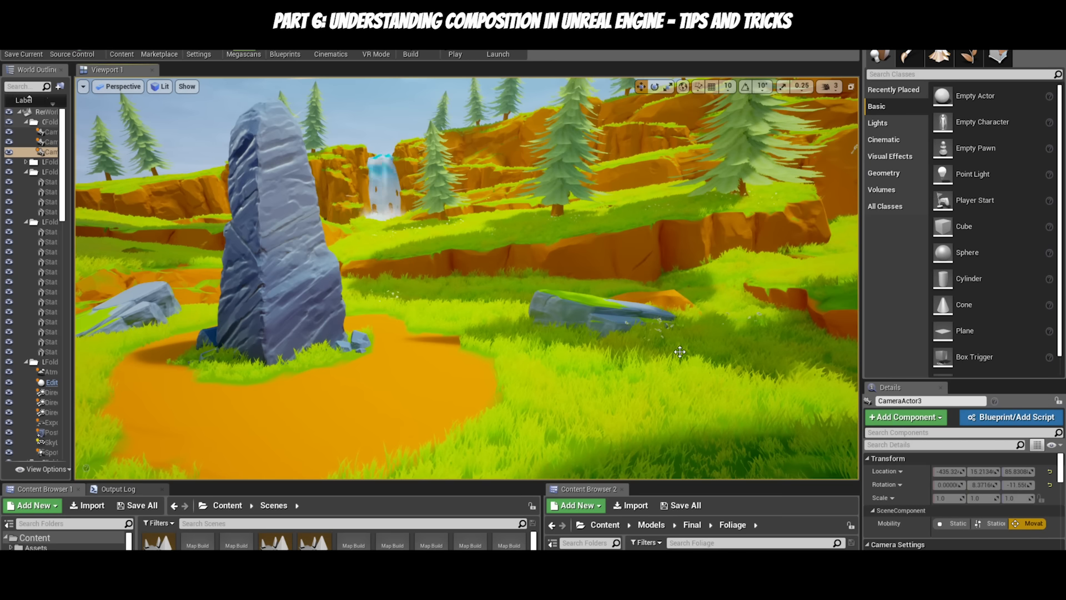
right_click_drag(679, 351, 674, 329)
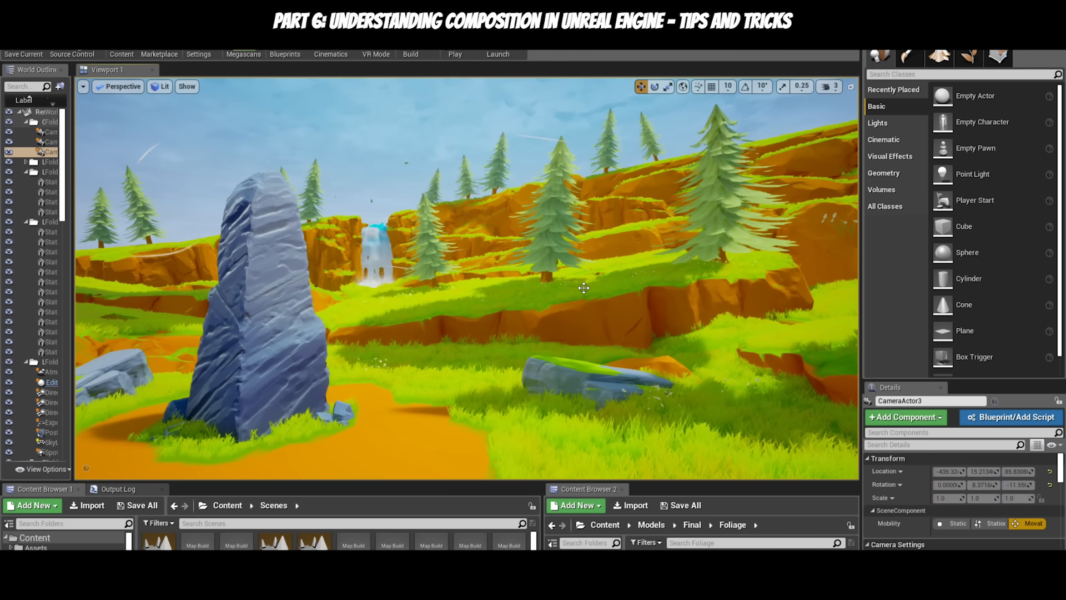
mouse_move(584, 288)
right_mouse_down()
mouse_move(577, 296)
mouse_move(587, 297)
right_mouse_up()
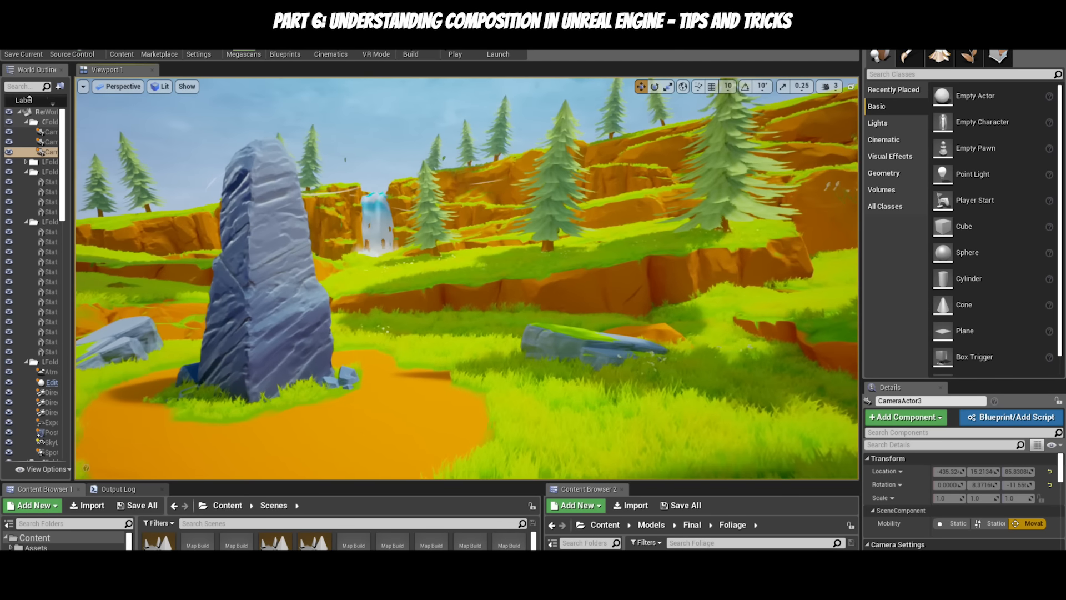
left_click(119, 87)
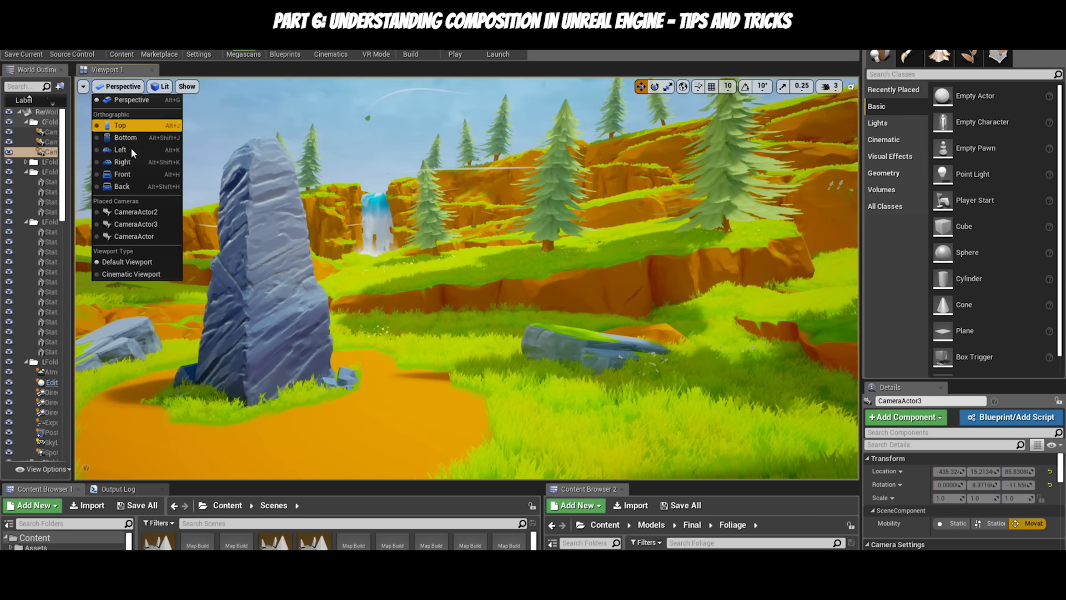
left_click(127, 274)
- Pilot CameraActor3 and show the Grid (3x3) composition overlay on its view
right_click_drag(382, 222, 578, 327)
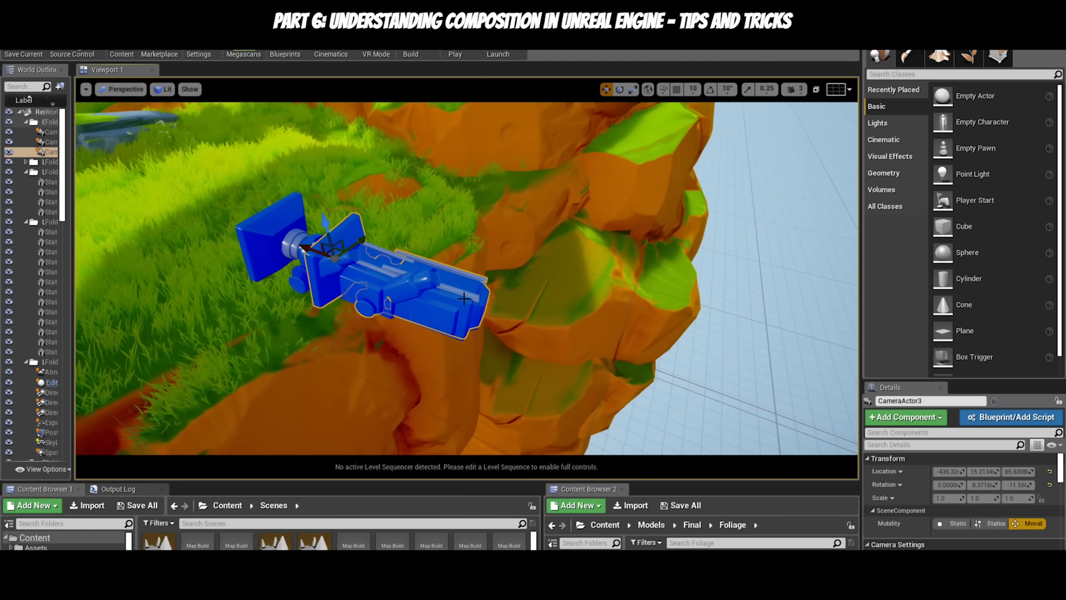
right_click(470, 300)
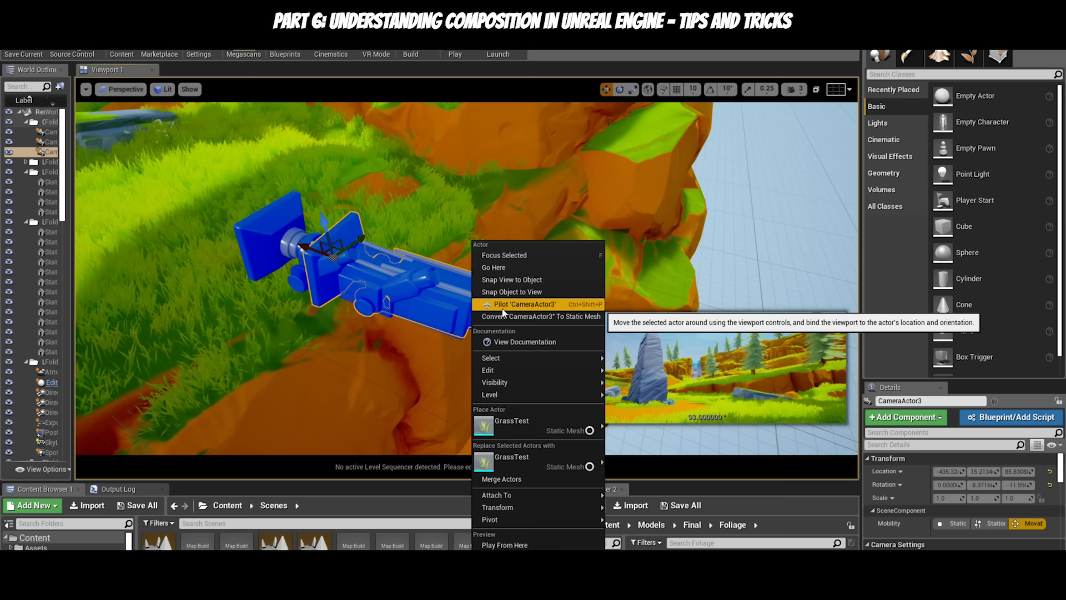
left_click(504, 305)
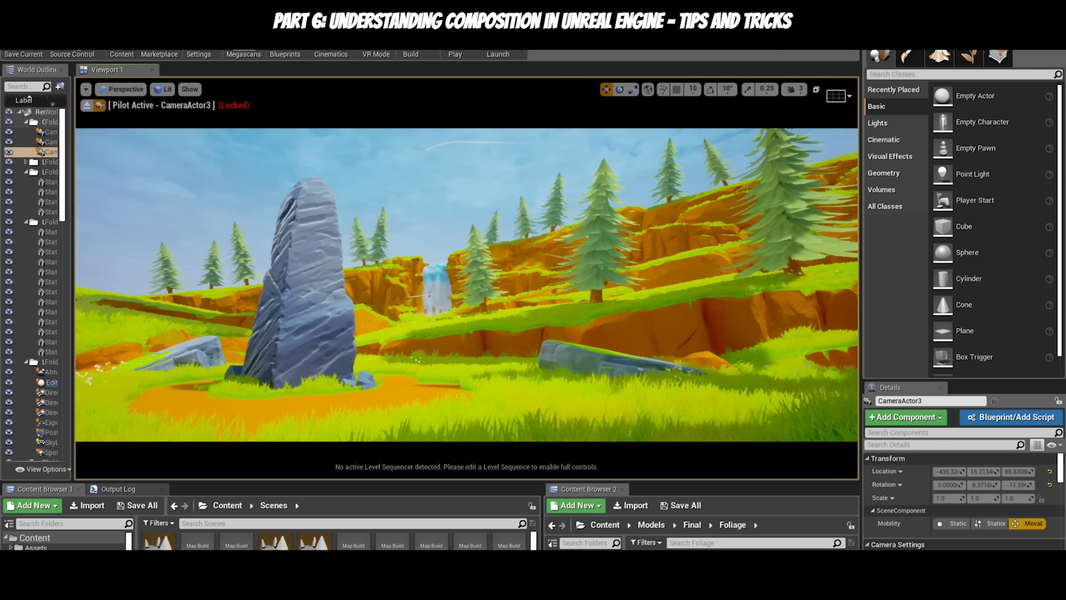
left_click(833, 96)
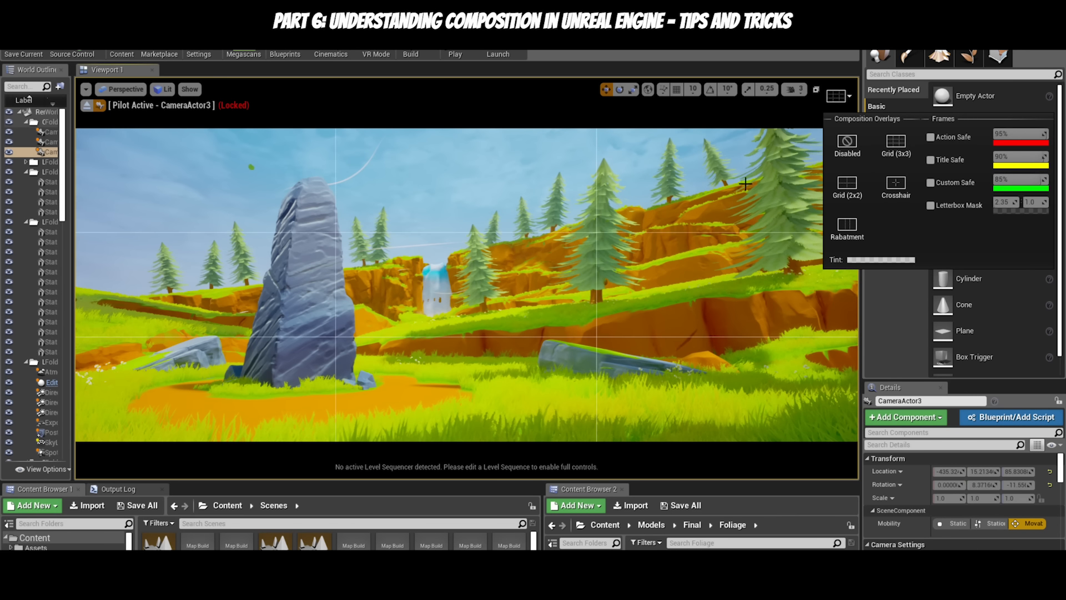
left_click(905, 154)
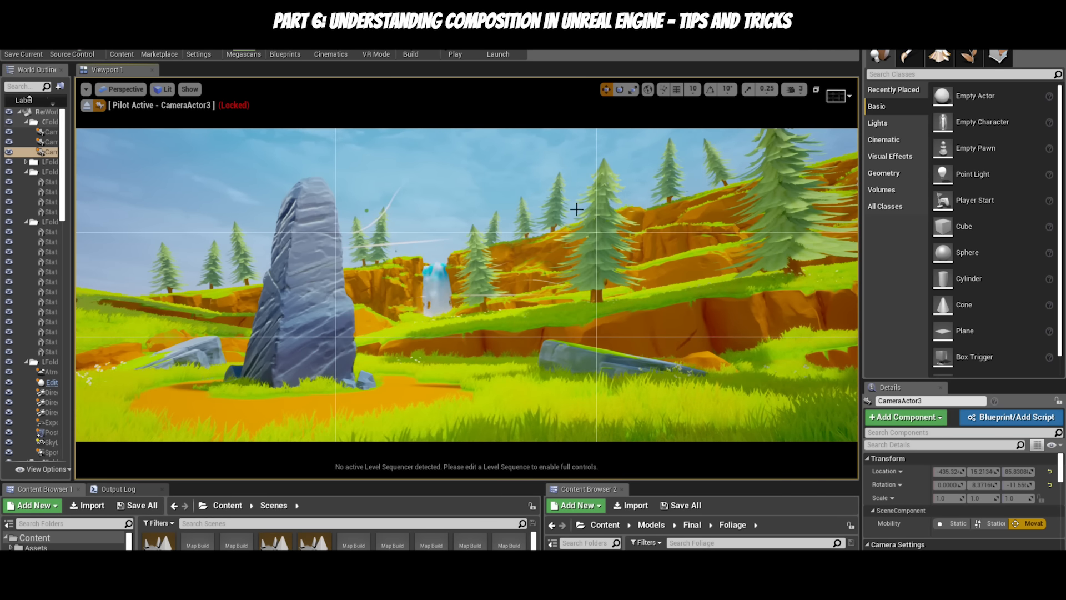
- Select individual pine trees and a cliff piece on the hillside beyond the waterfall to examine their placement against the thirds grid
right_click(555, 191)
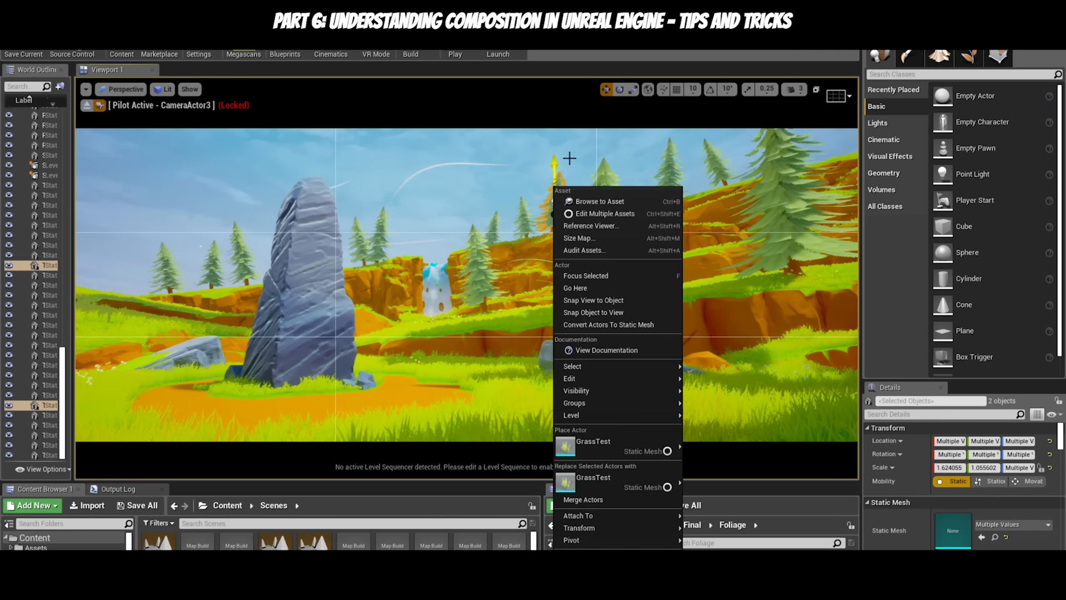
left_click(569, 159)
left_click(550, 196)
left_click(667, 160)
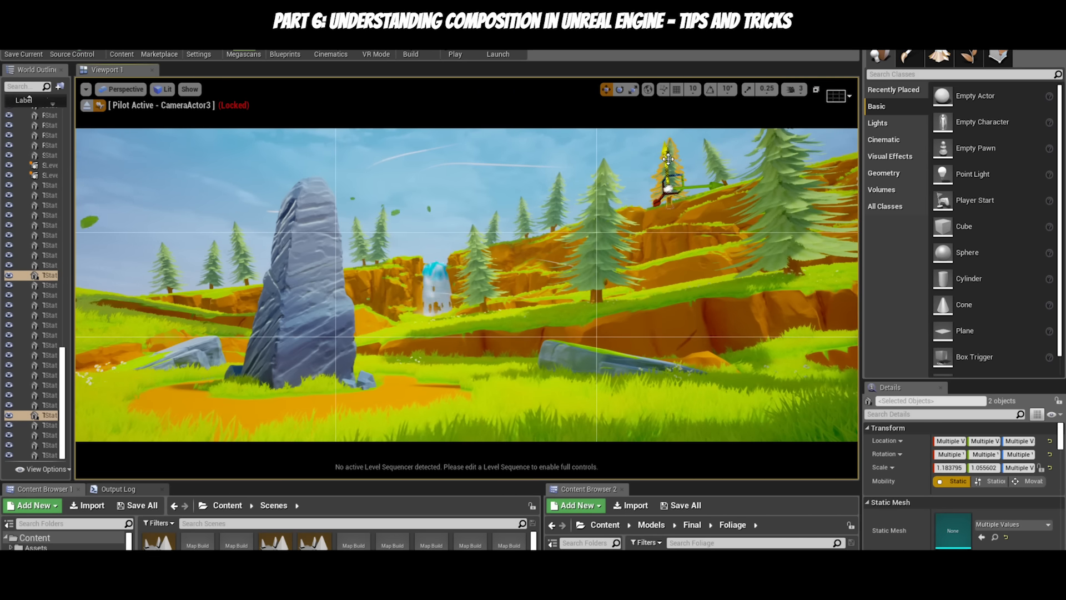
left_click(605, 251)
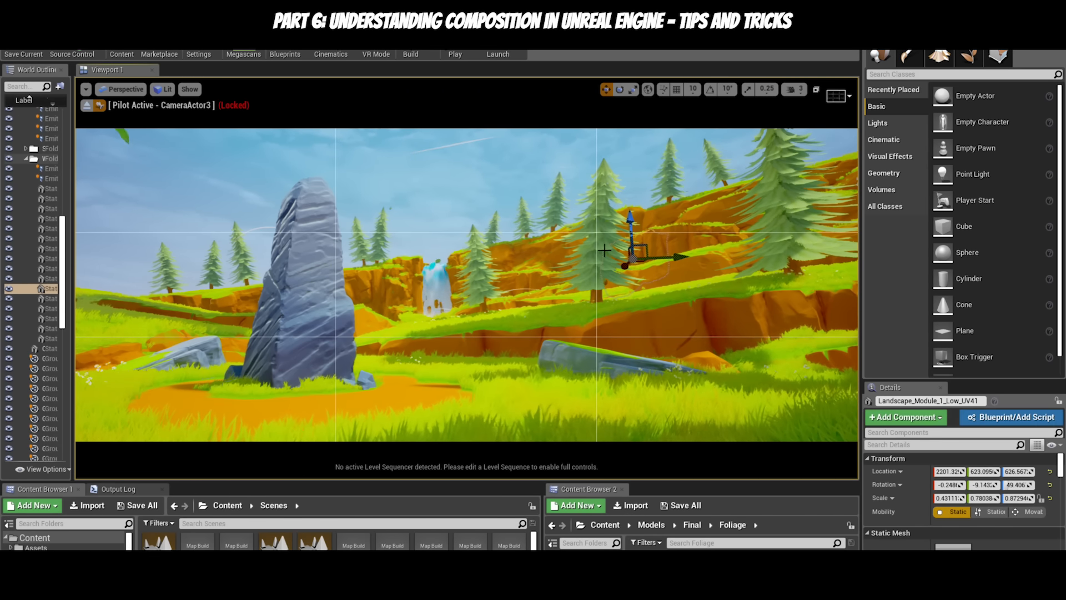
left_click(611, 158)
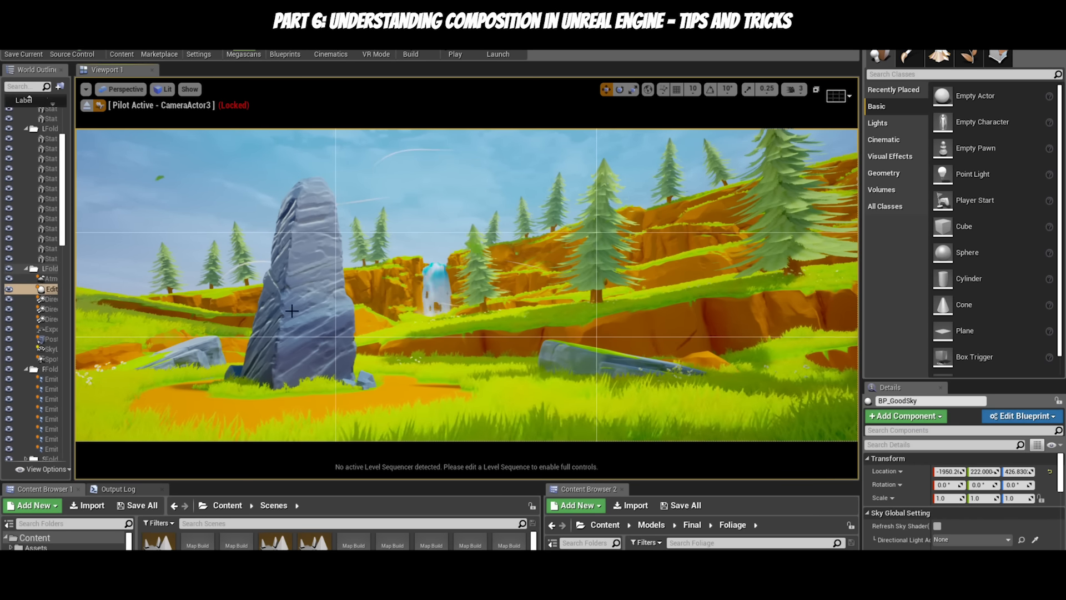
- Select the background pines on either side of the tall rock pillar to examine how they frame it
left_click(242, 261)
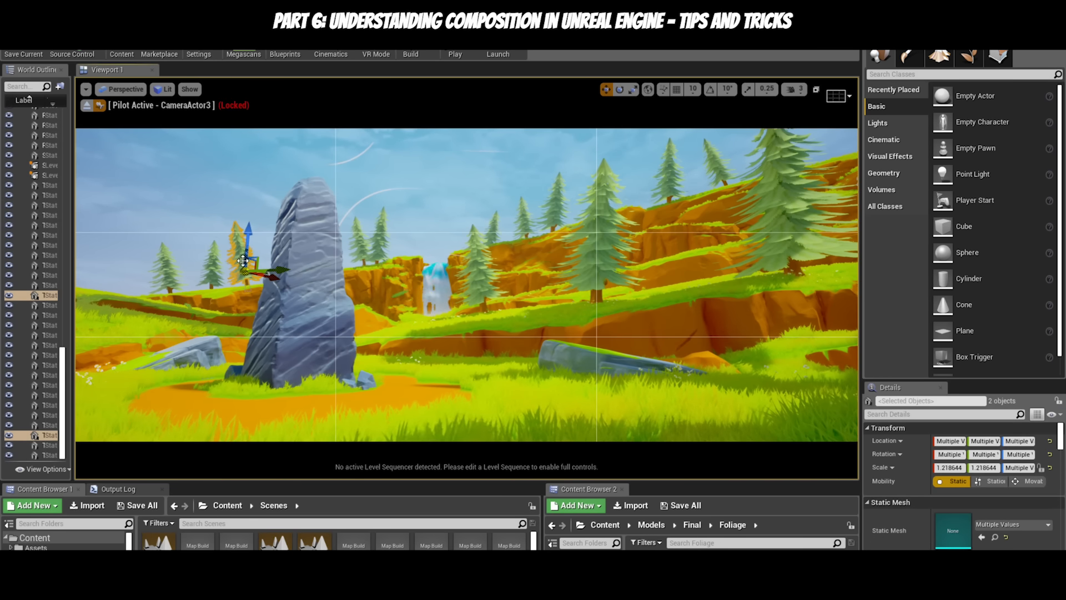
left_click(360, 227)
left_click(360, 227)
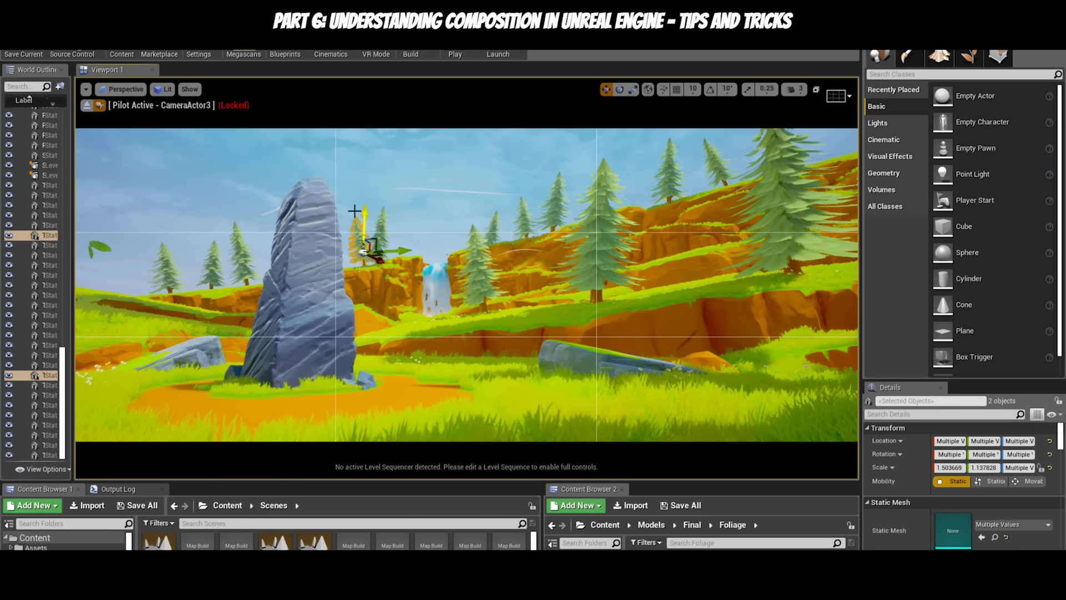
left_click(333, 174)
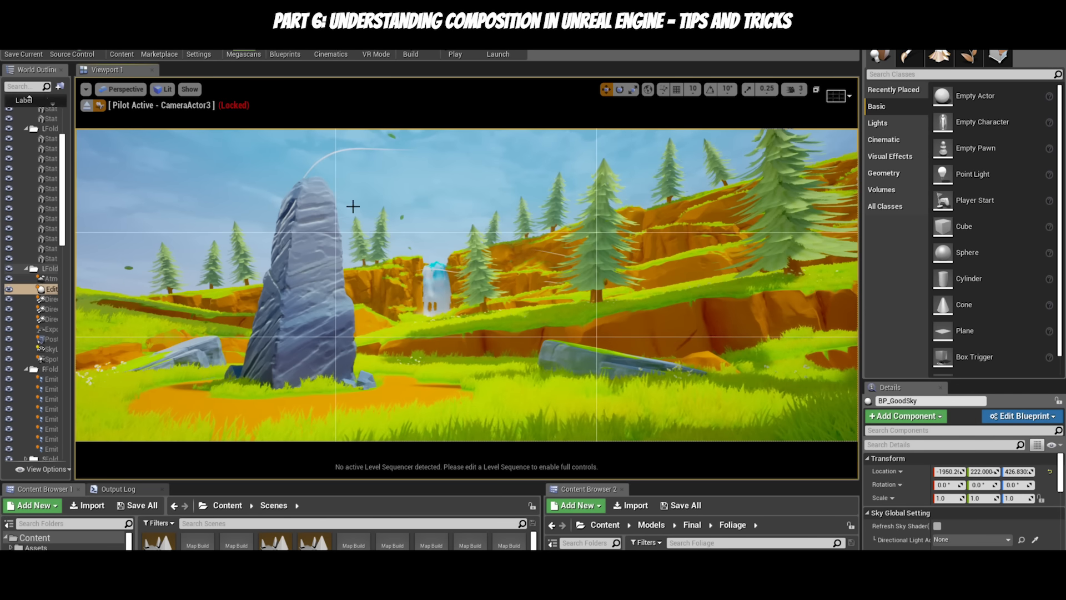